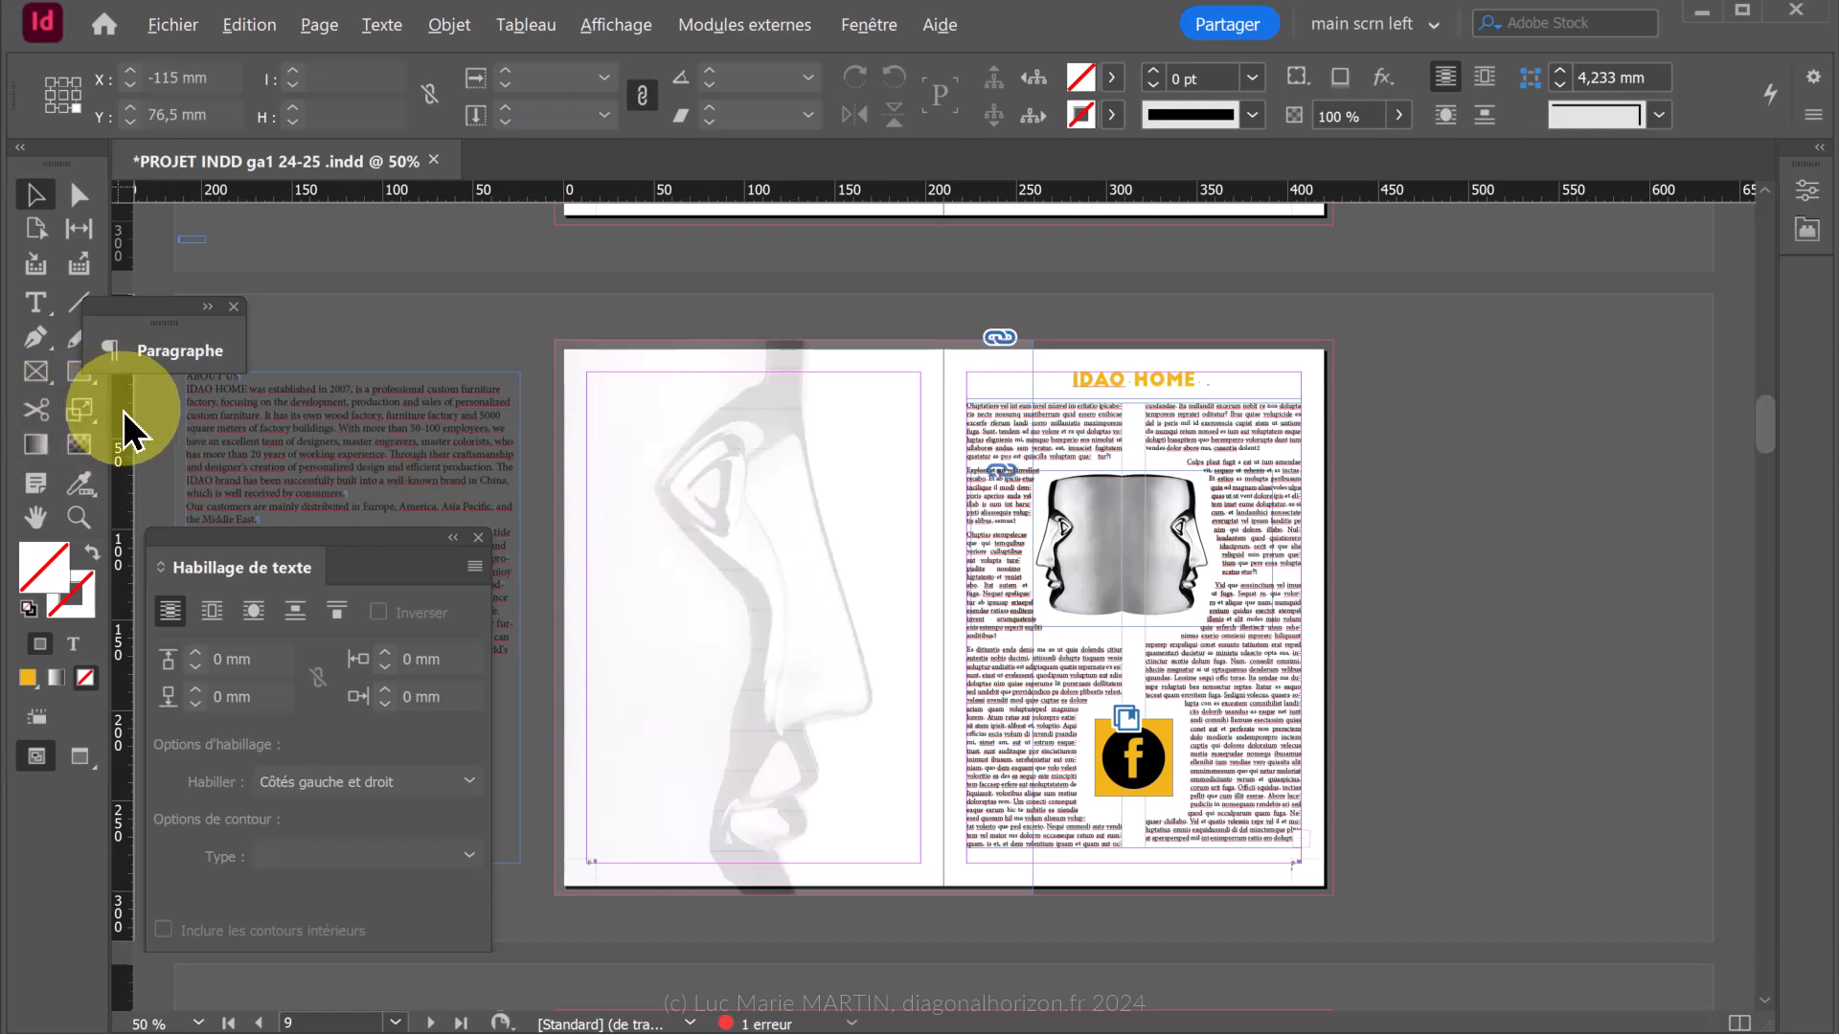
Add a vertical guide spanning the 8–9 spread and set its X position to 210 mm.
left_click_drag(124, 412, 1087, 296)
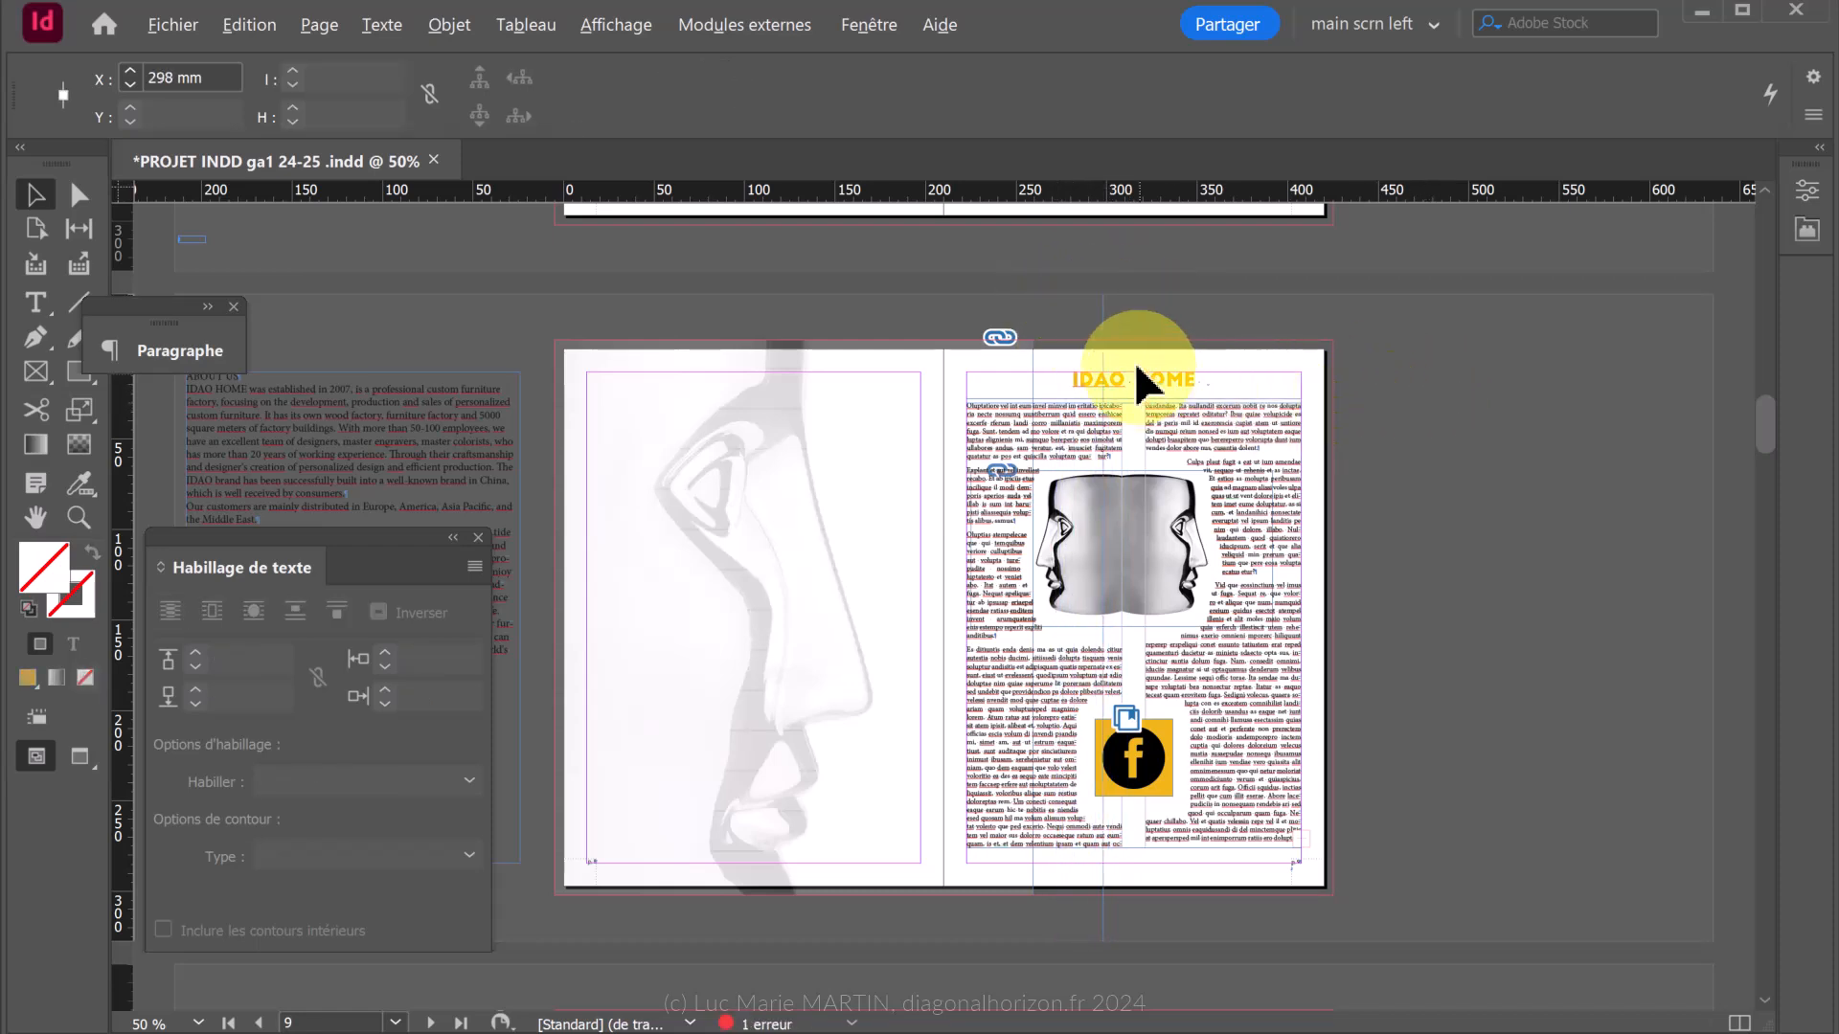
left_click(868, 23)
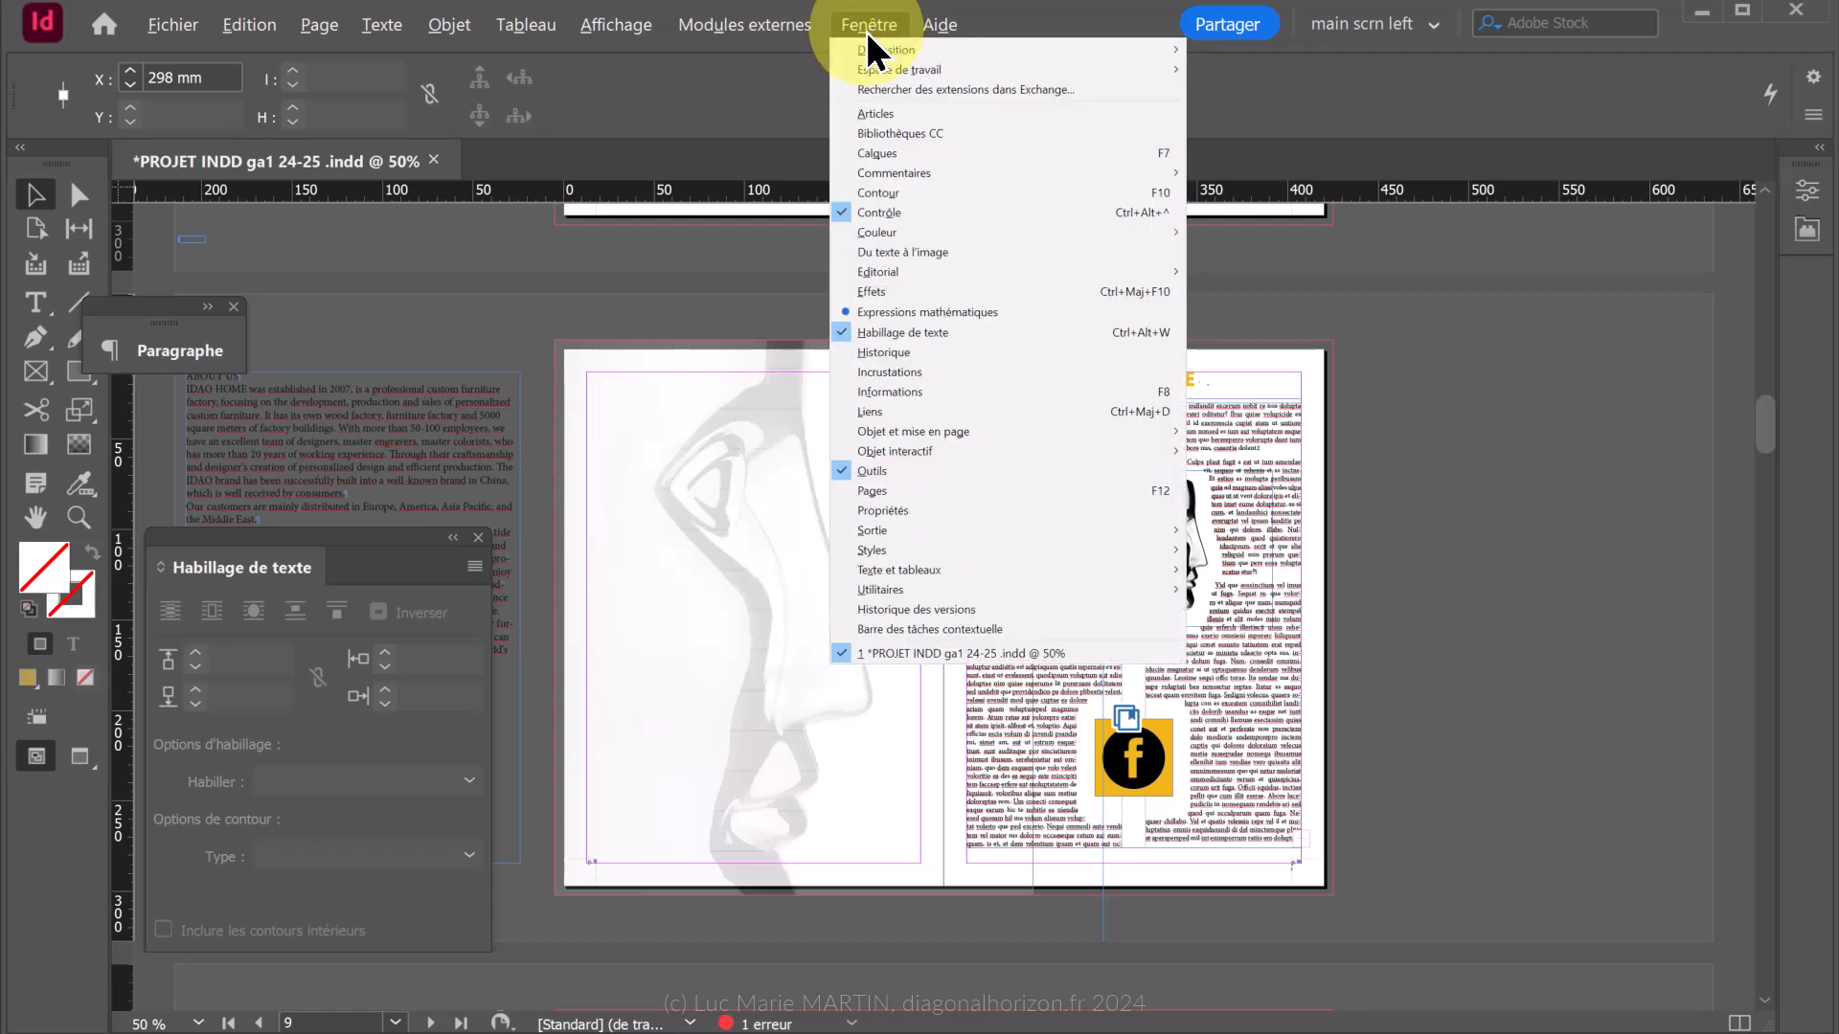
mouse_move(635, 33)
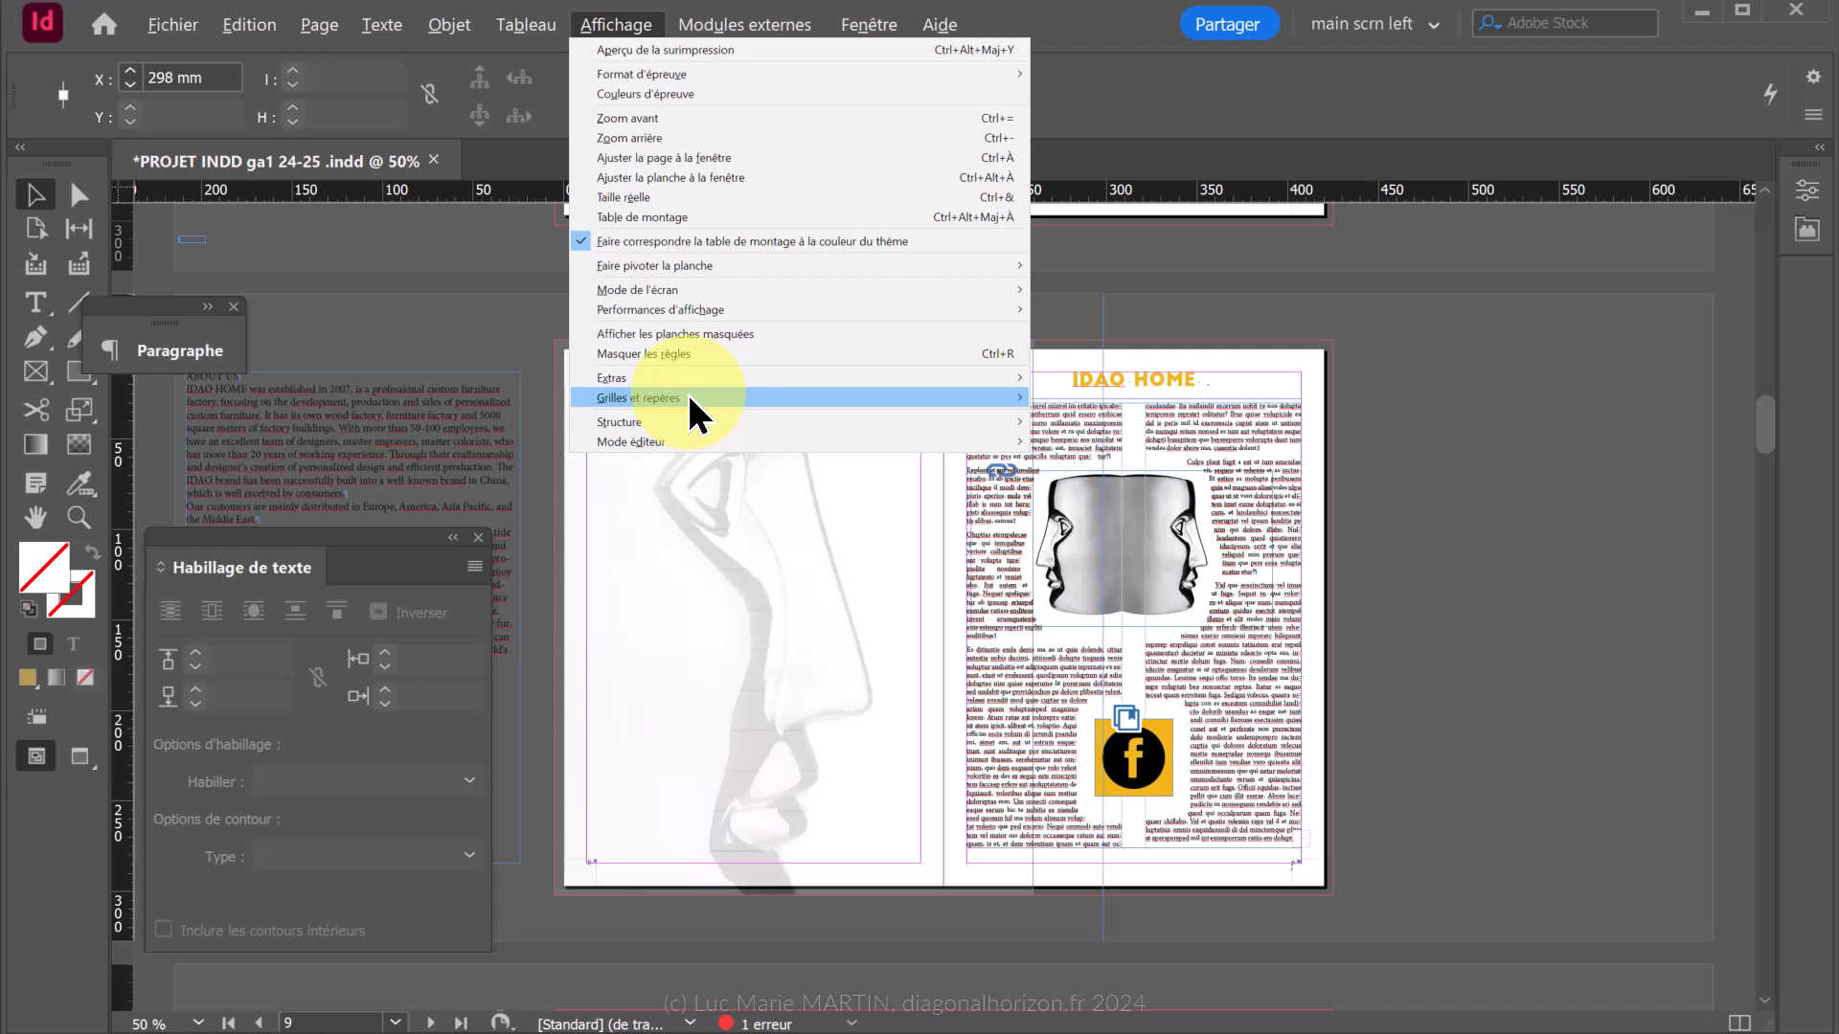
mouse_move(726, 394)
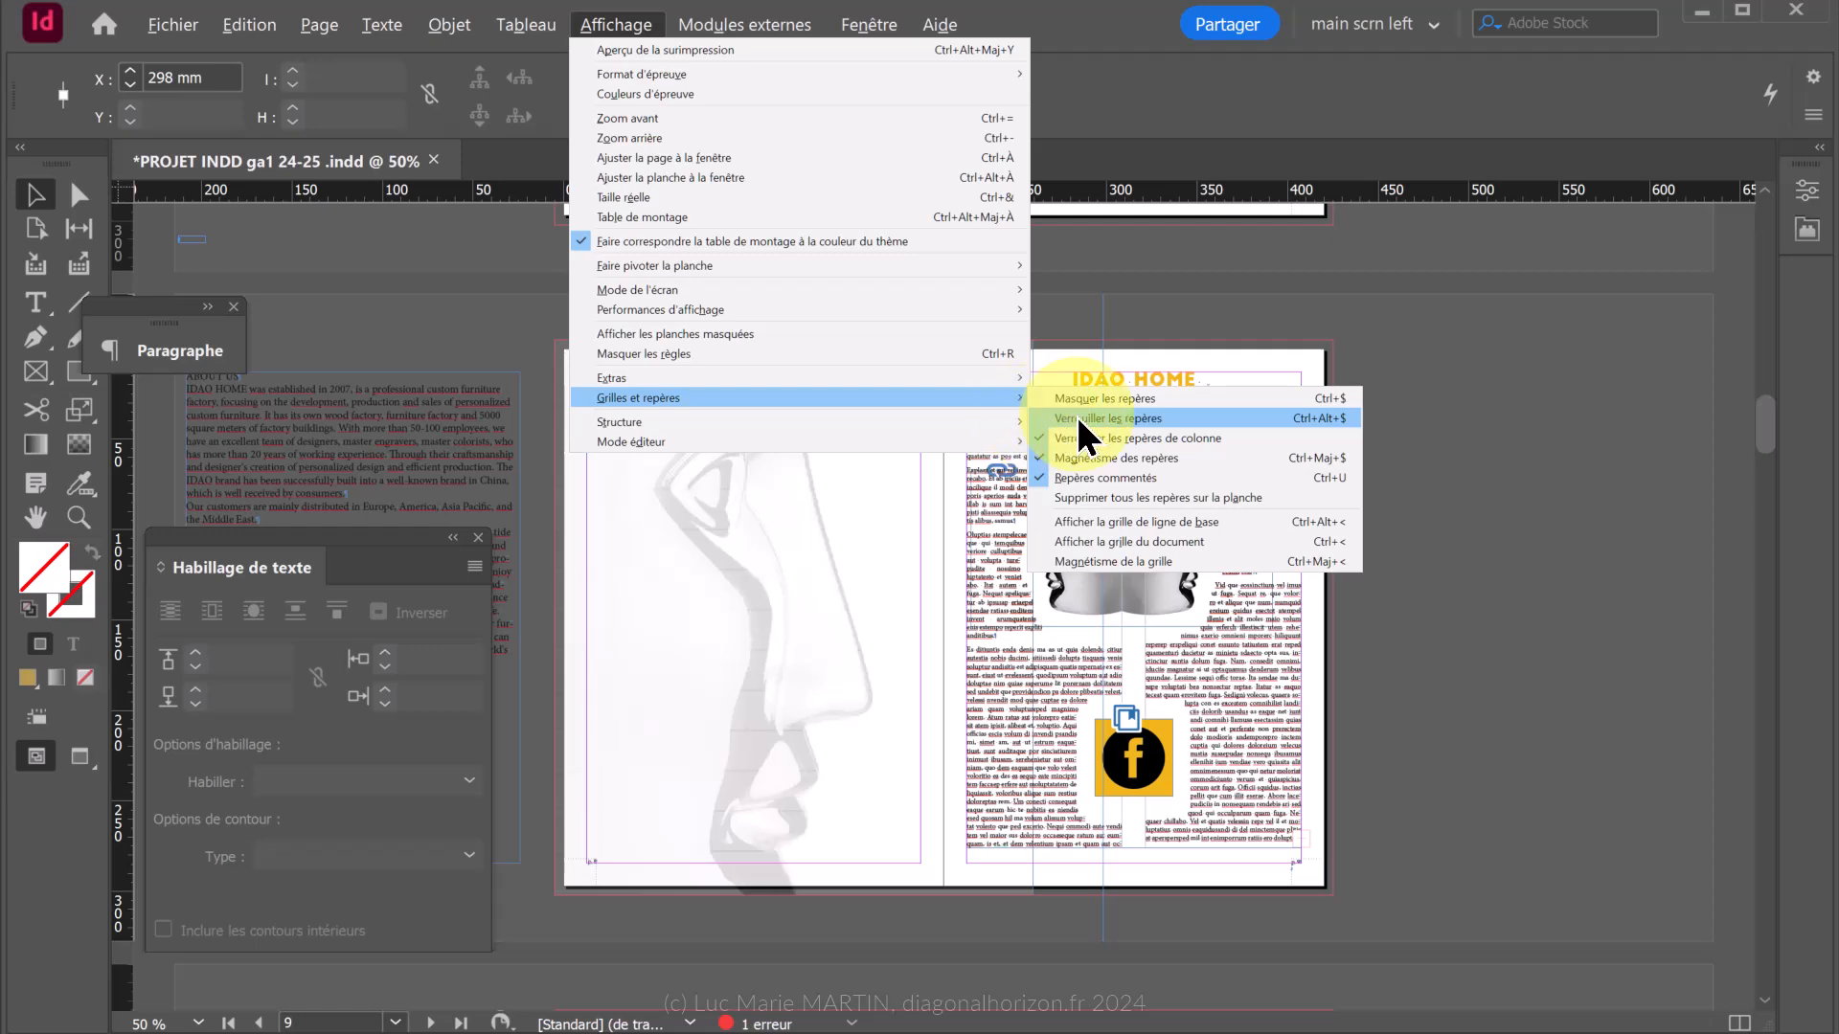
left_click(1050, 12)
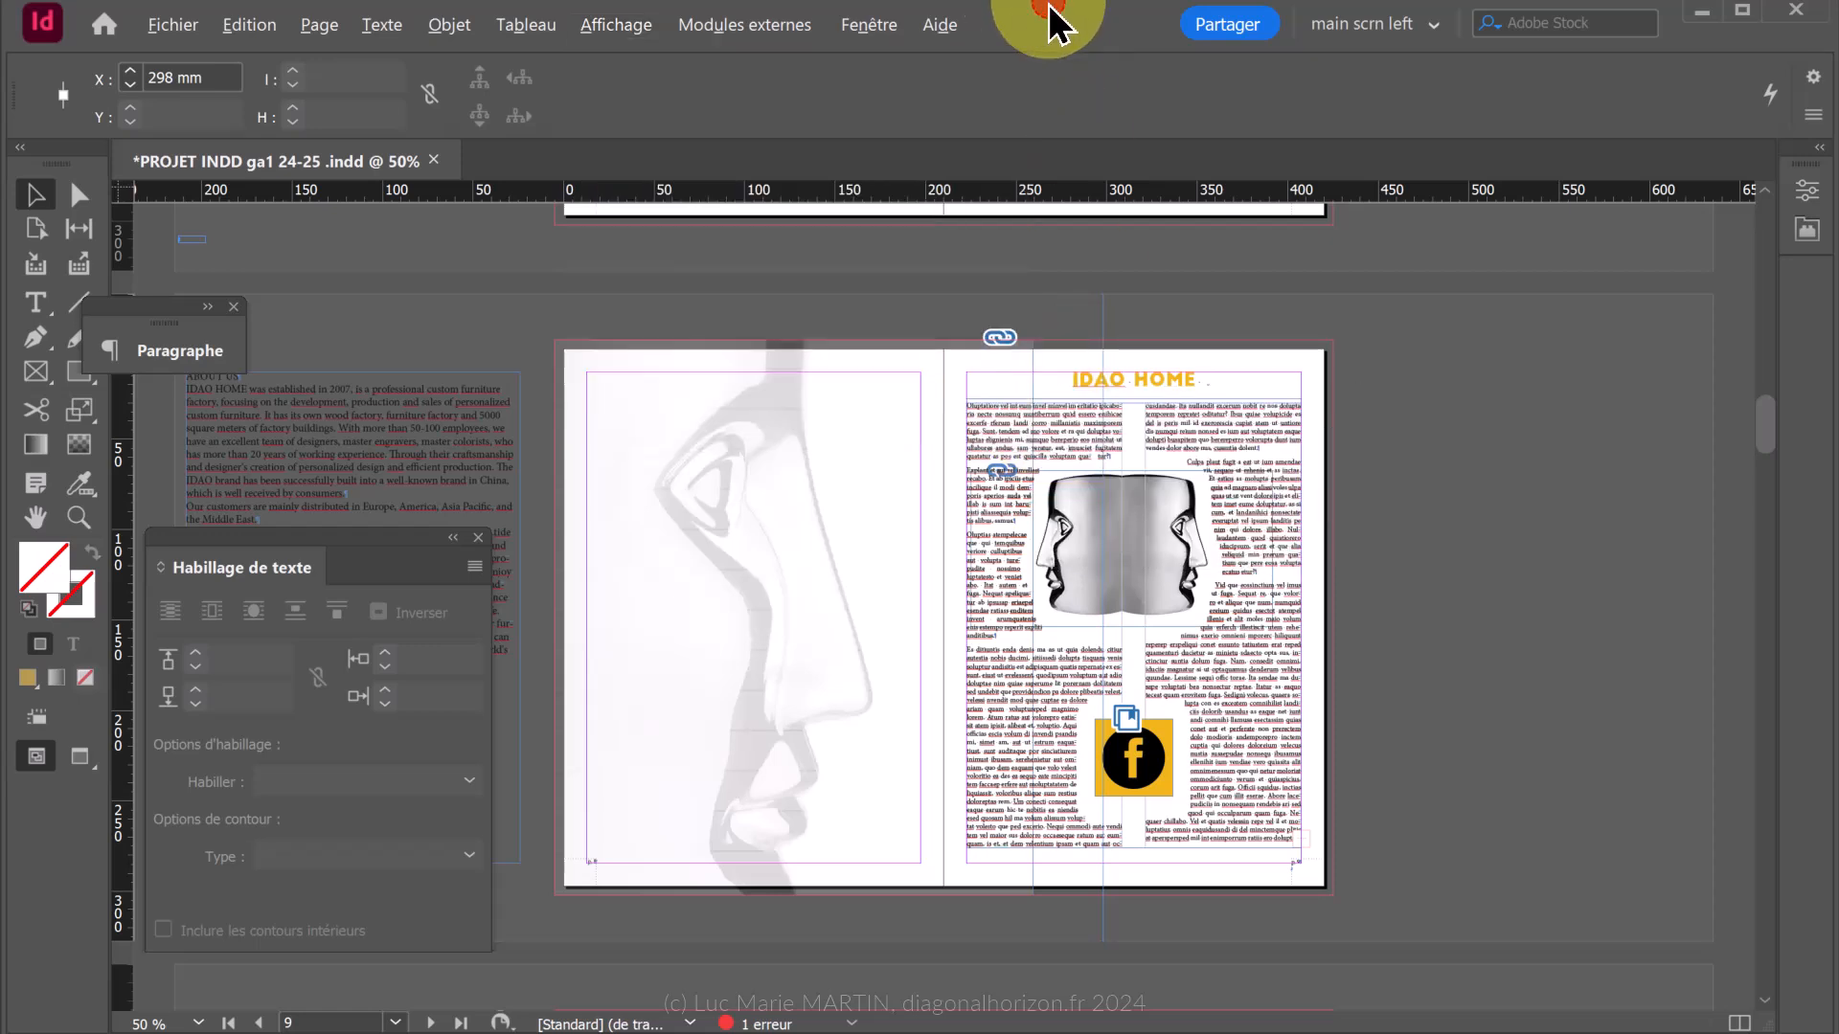
triple_click(209, 75)
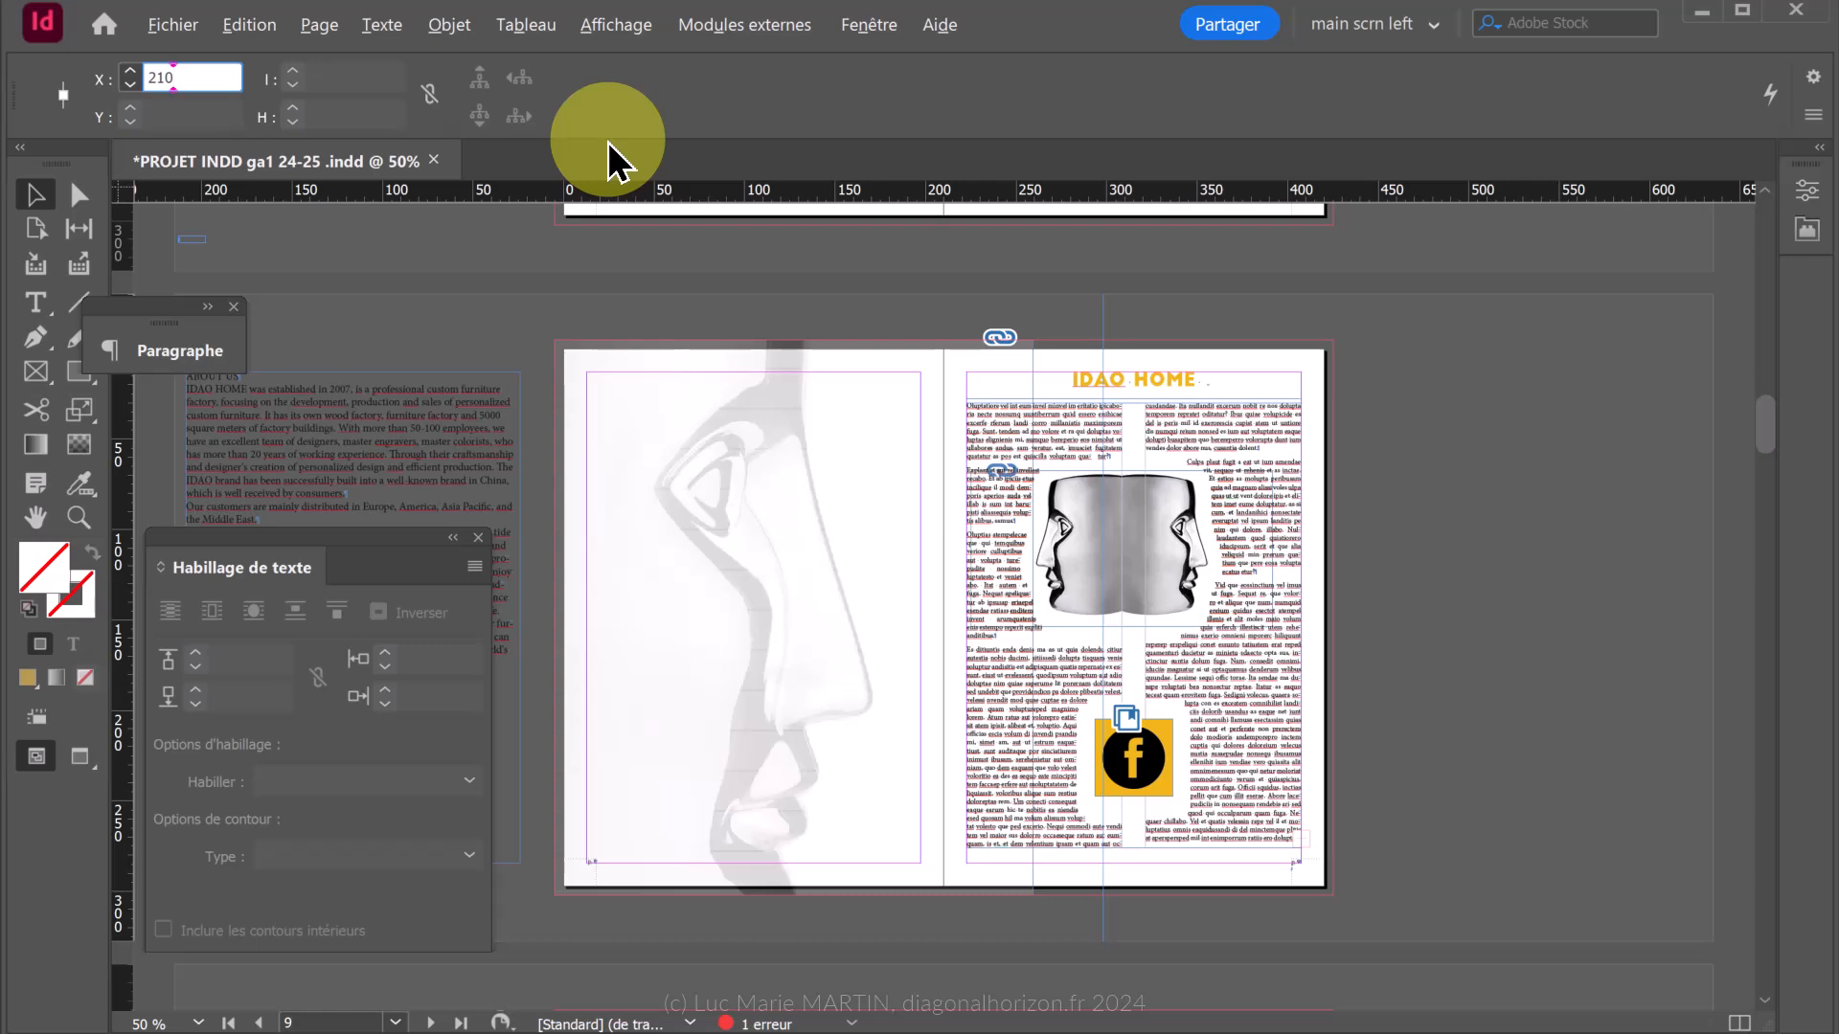
key("Return")
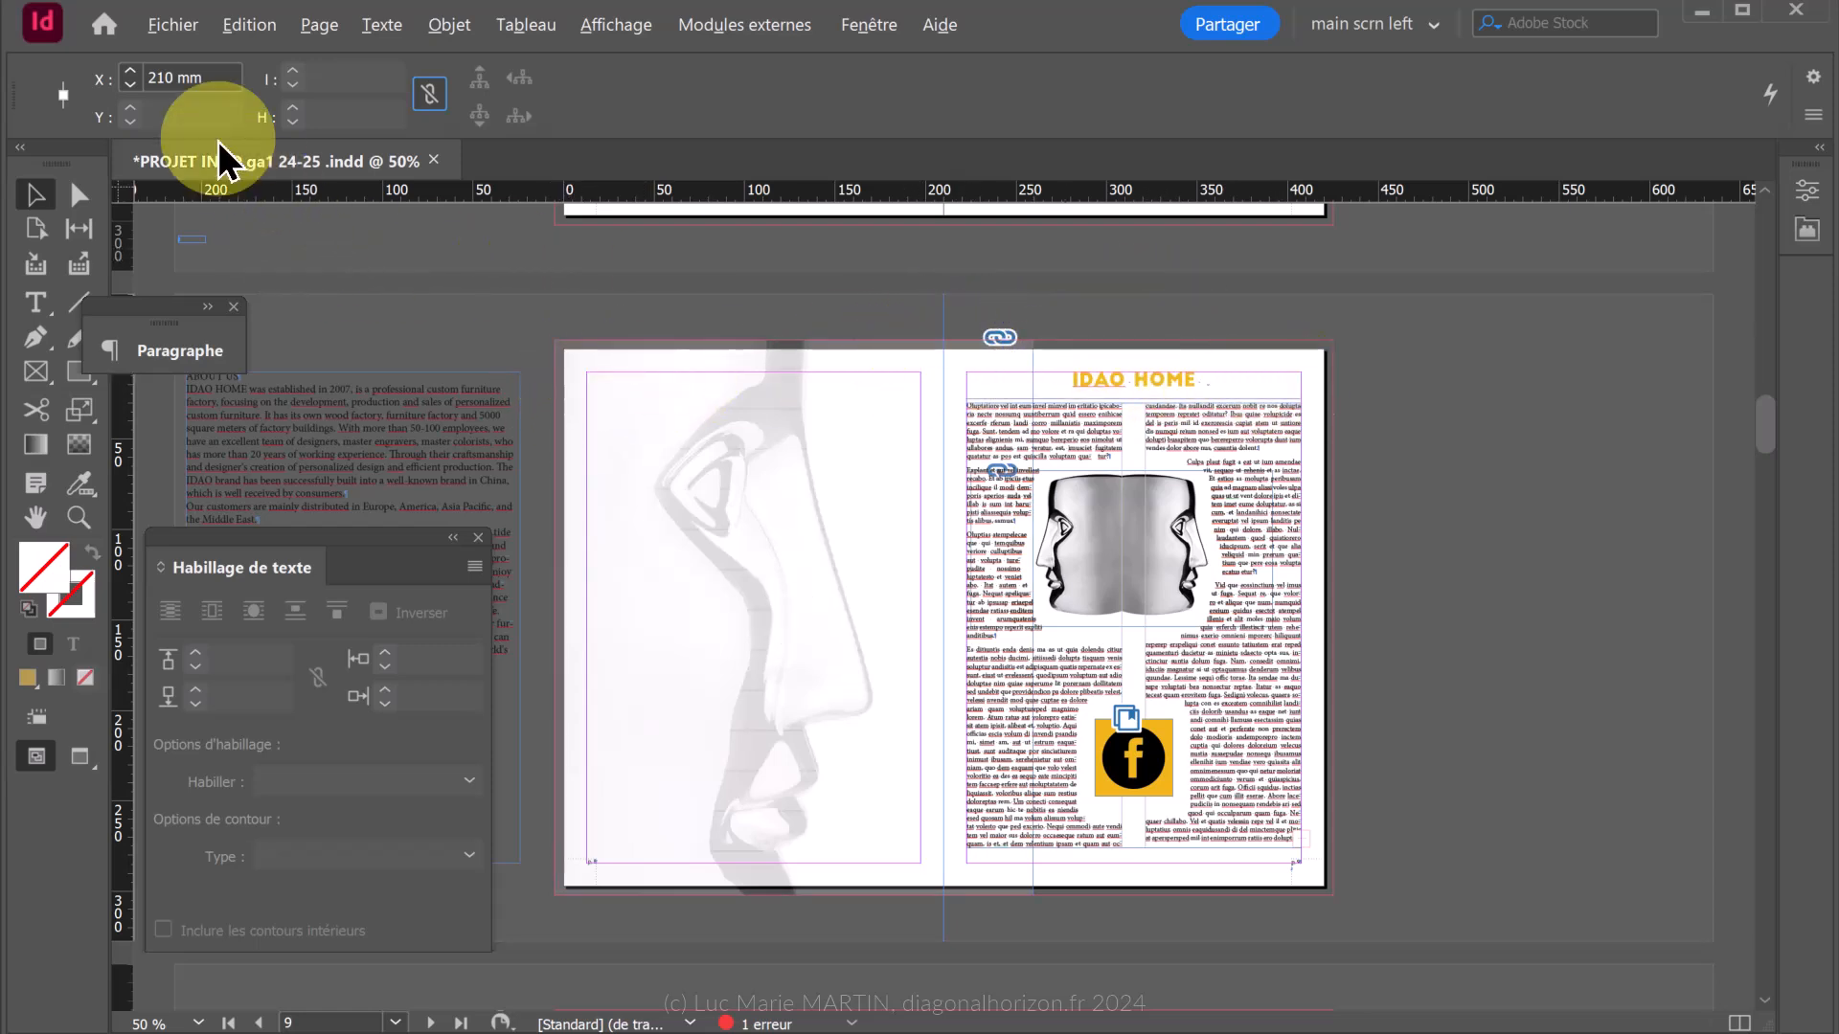
Move the vertical guide to the centre of page 9 by adding 210/2 to its X position.
left_click(216, 77)
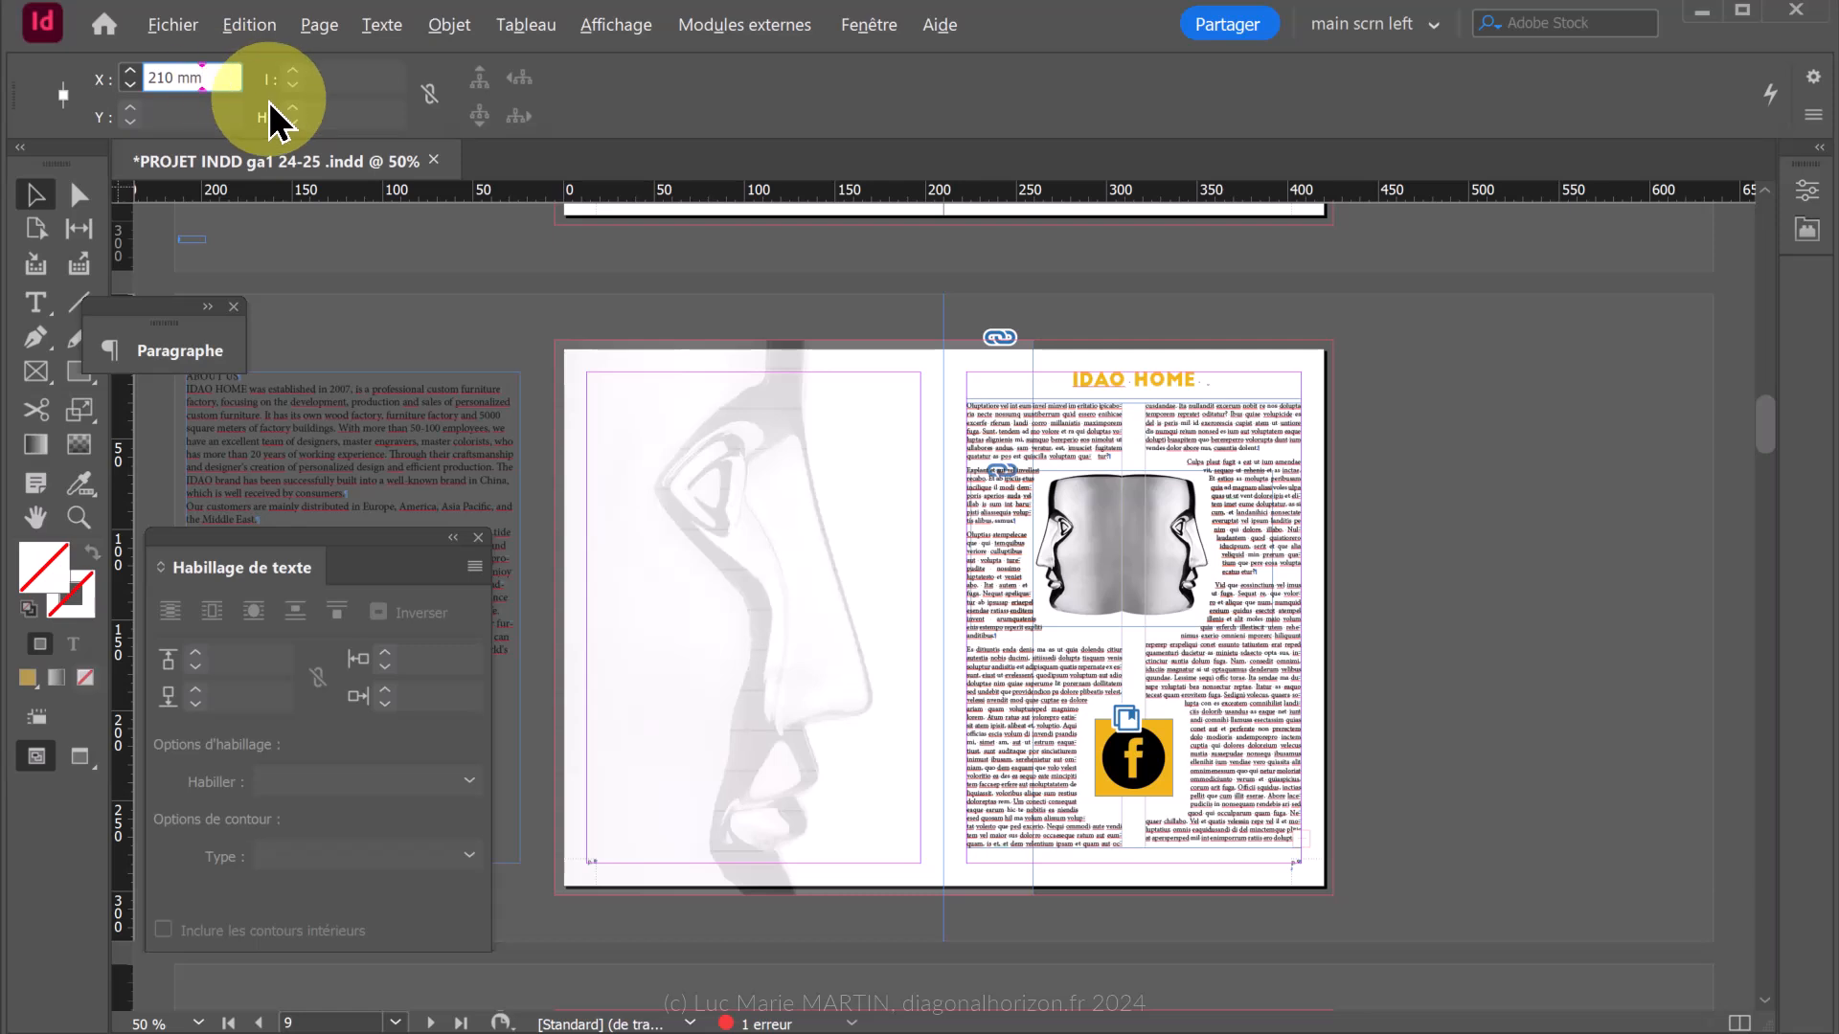
type("+210/")
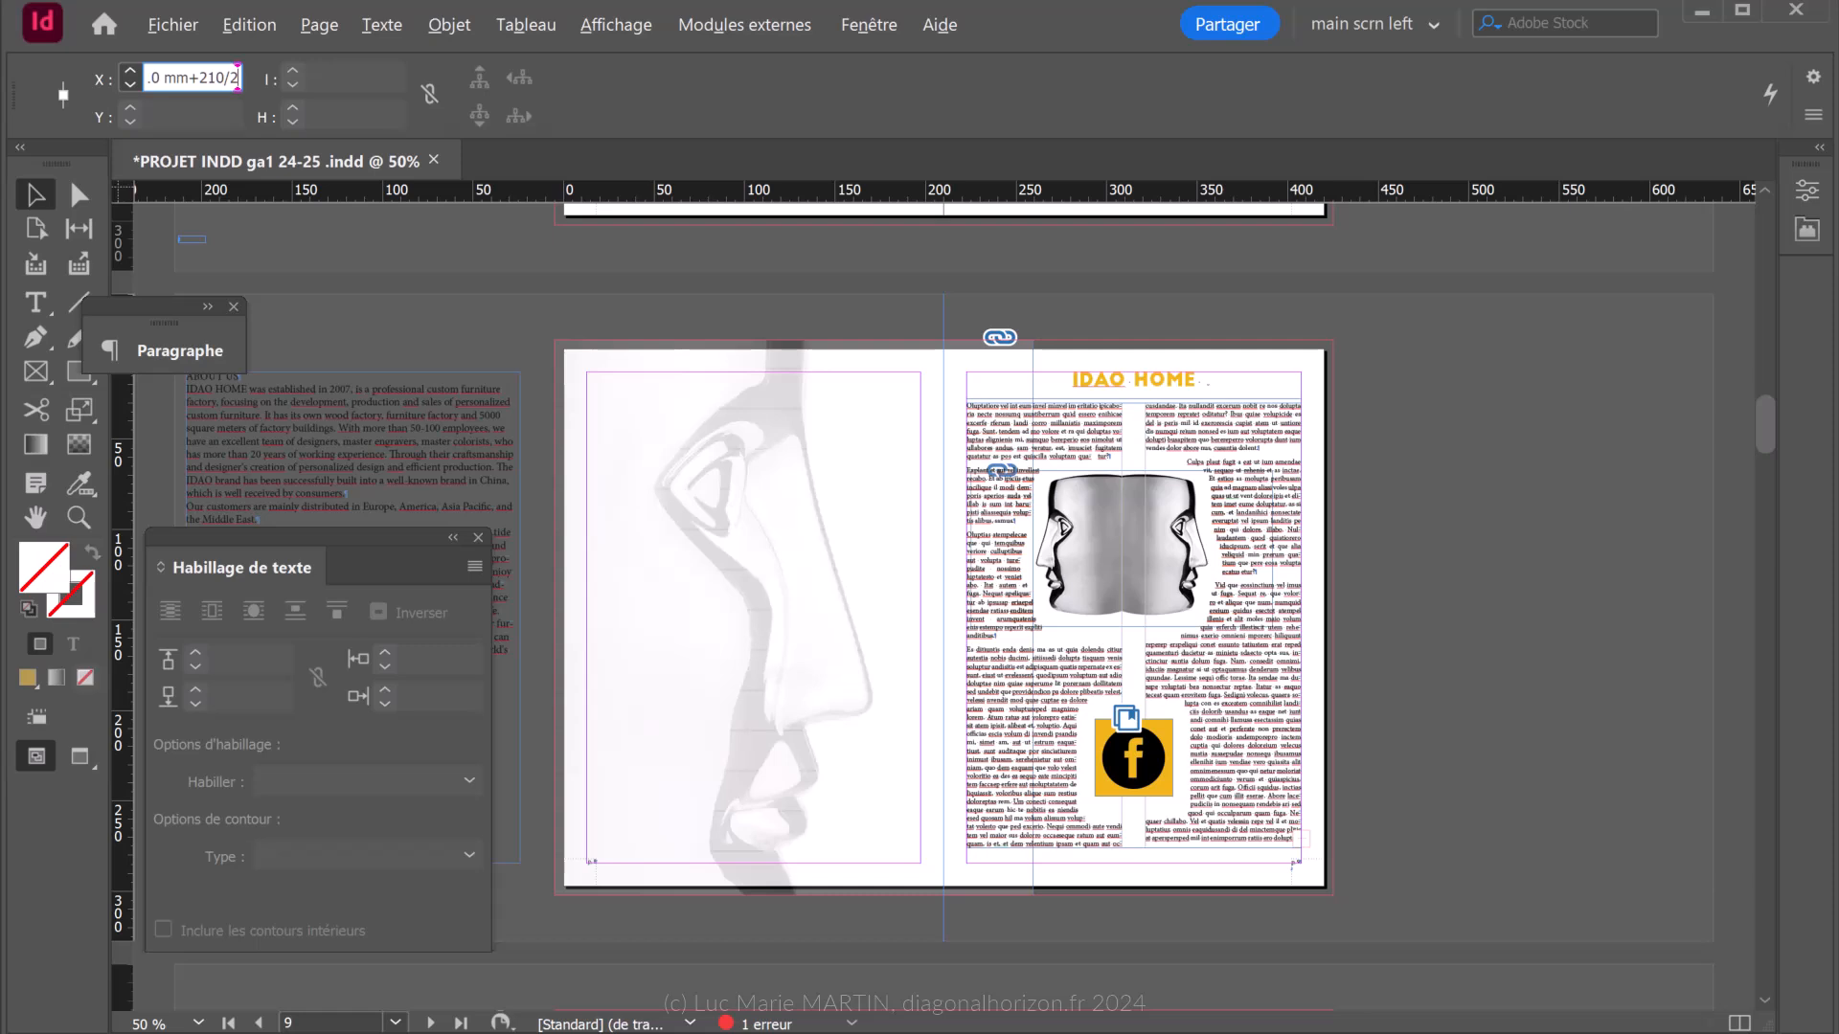
type("2")
key("Return")
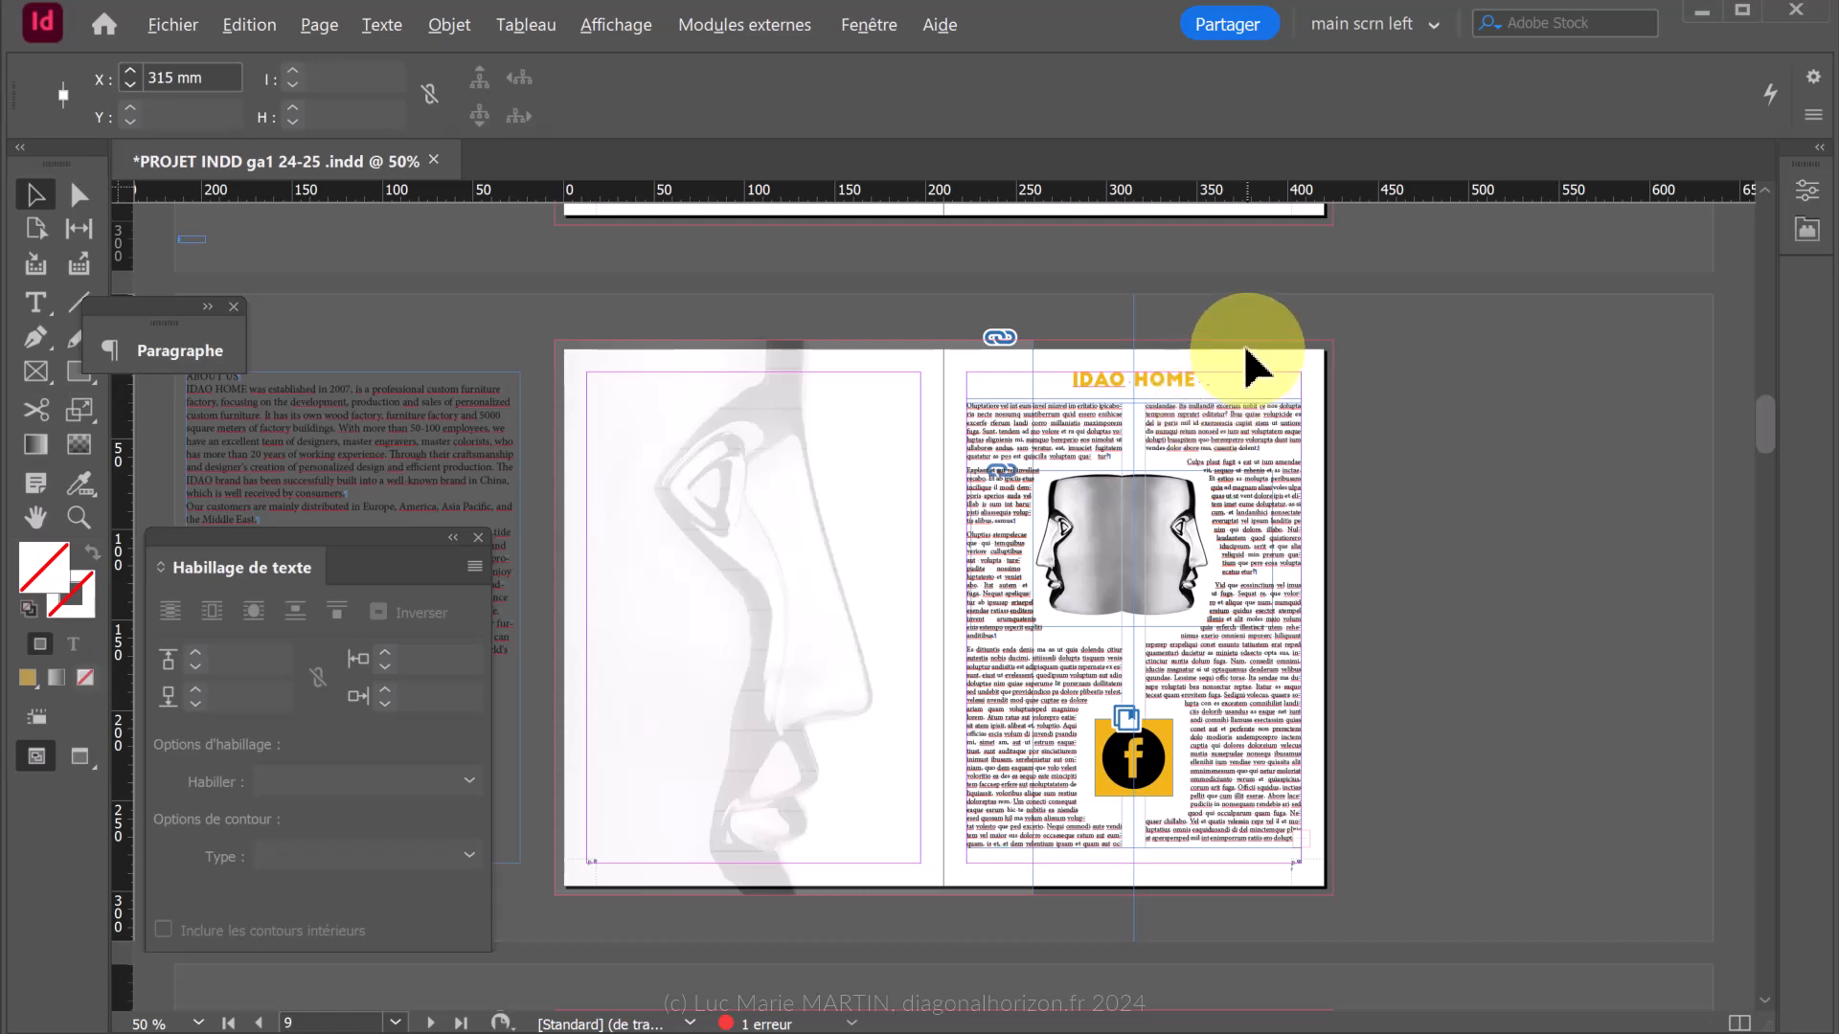
Examine the spreads after pages 8–9 for the guide and inspect the page number at the foot of page 9.
scroll(1434, 479, "down", 3)
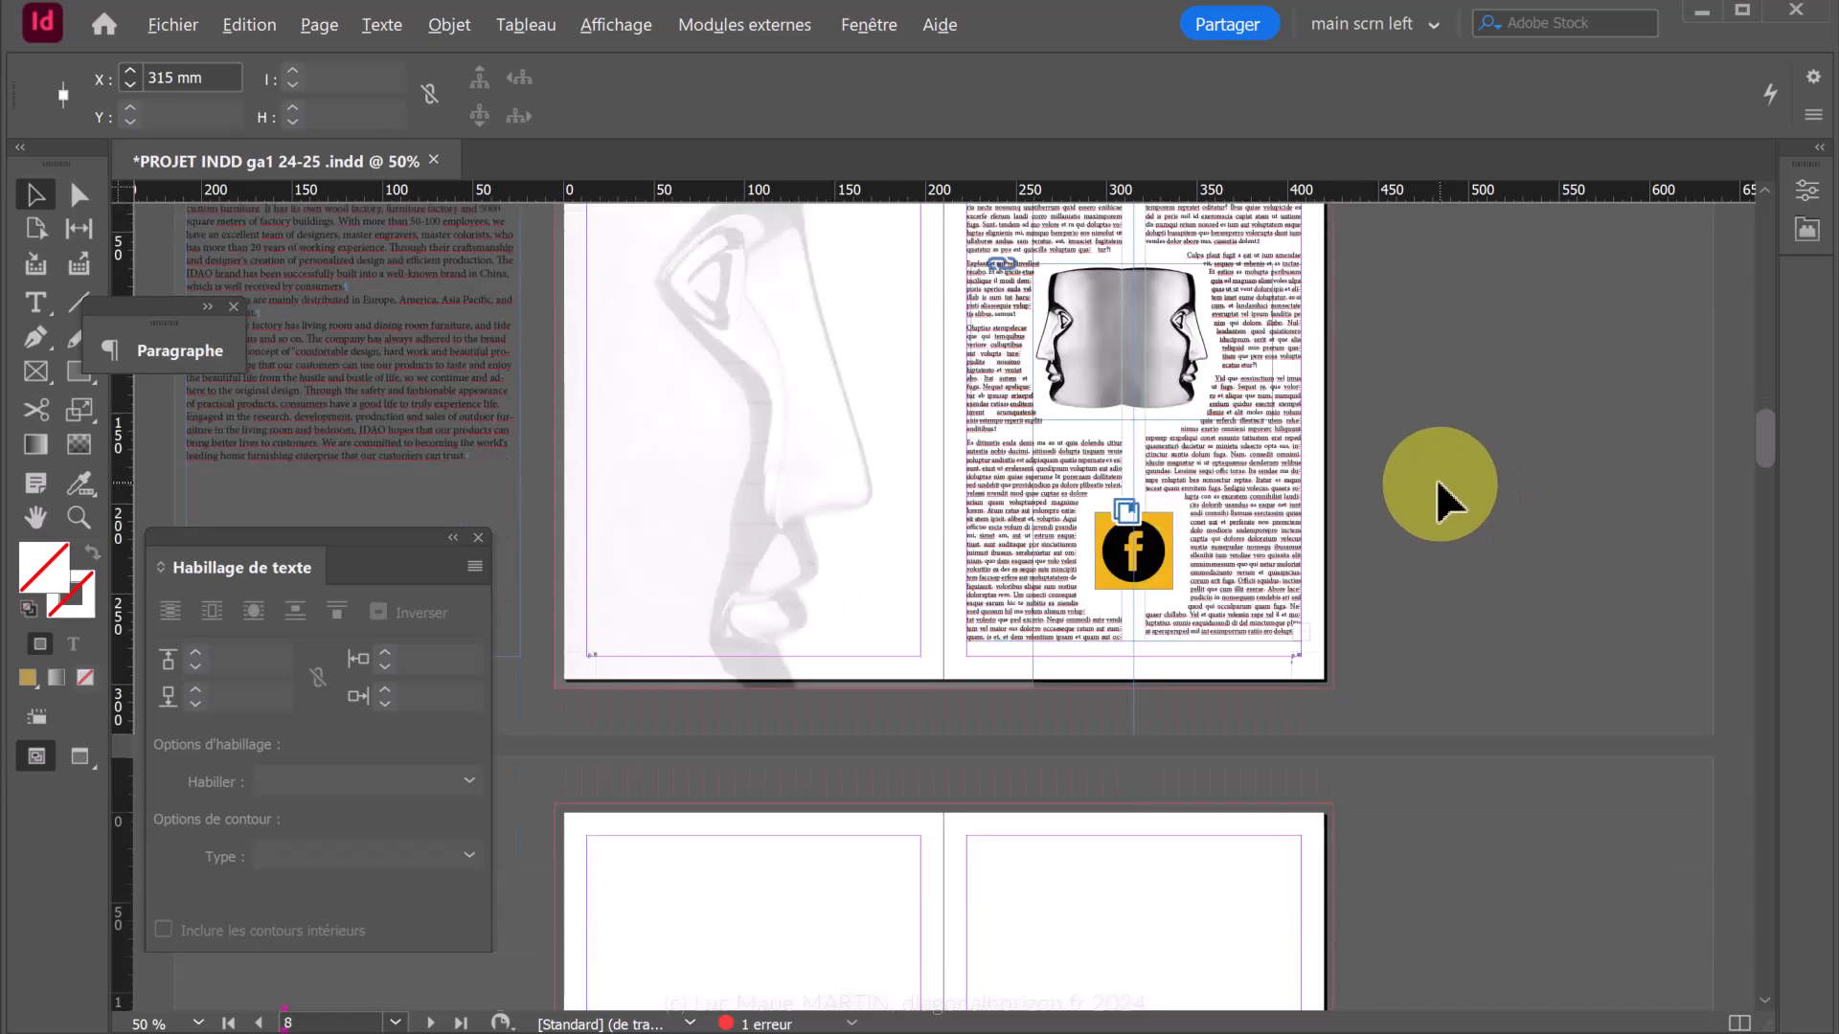
scroll(1441, 479, "down", 7)
scroll(1341, 563, "down", 3)
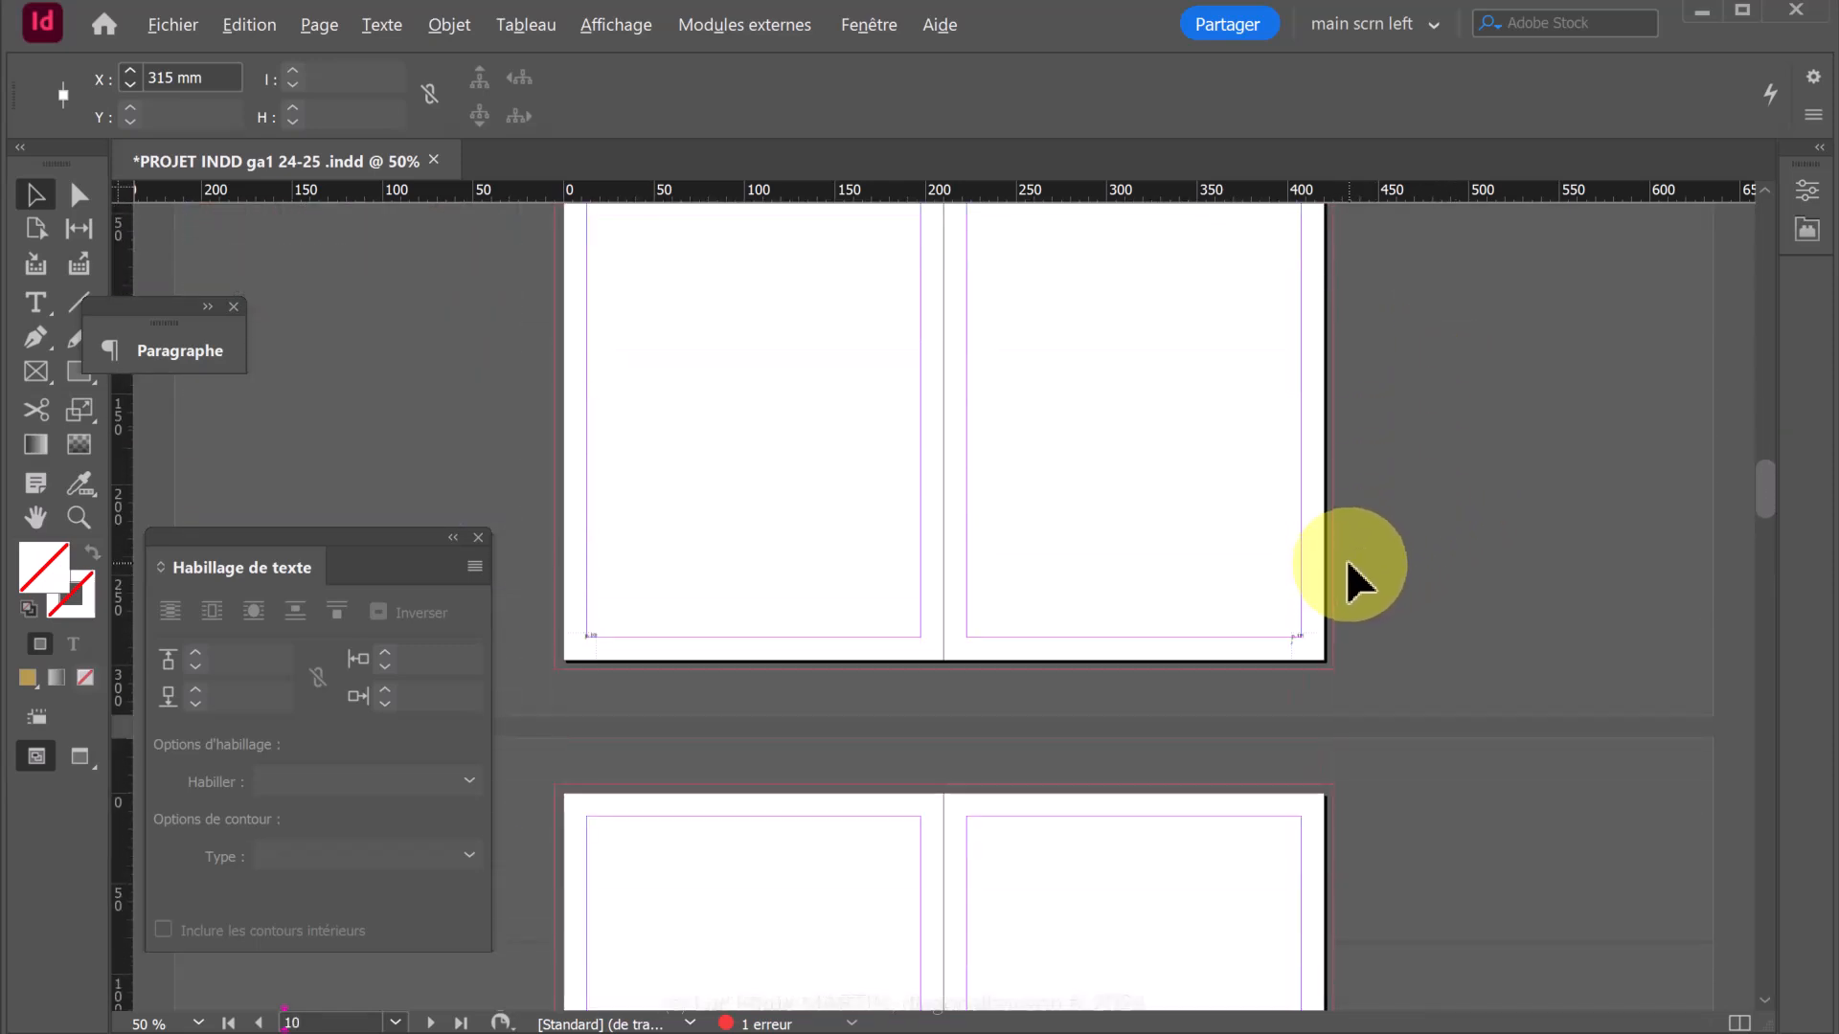
scroll(1349, 565, "down", 7)
scroll(1360, 567, "up", 9)
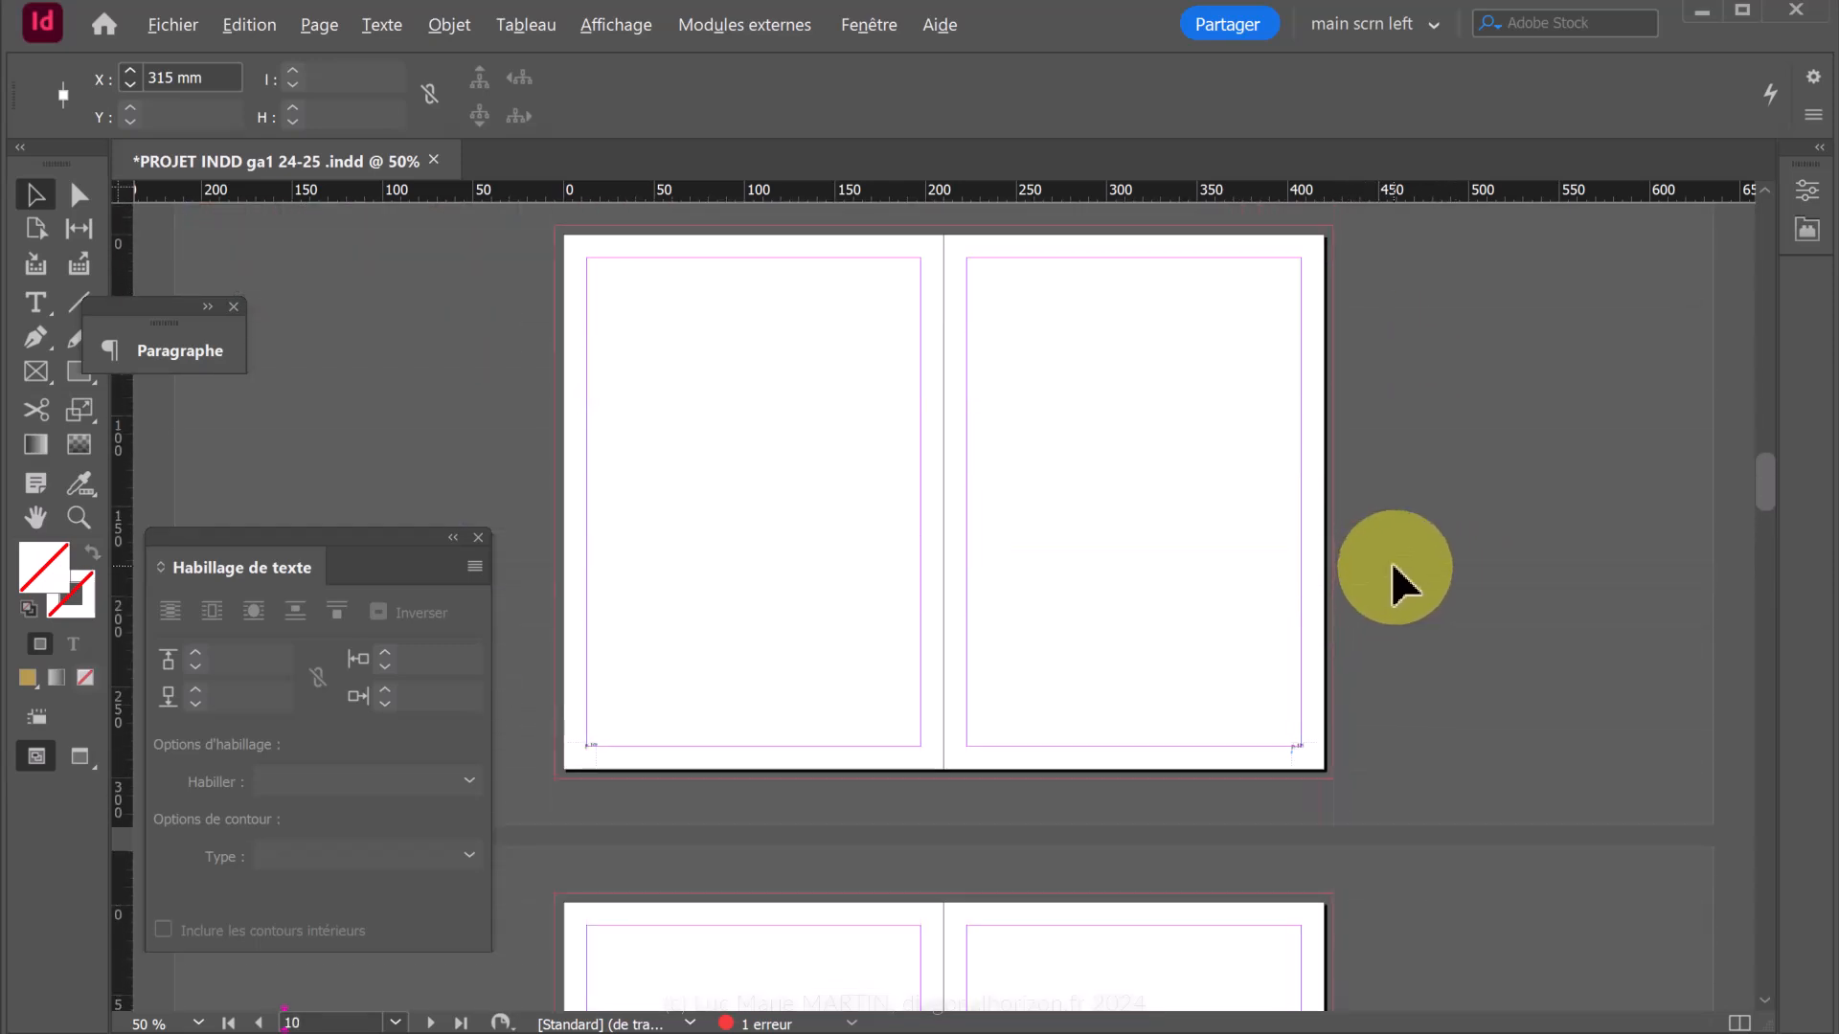
scroll(1398, 571, "up", 12)
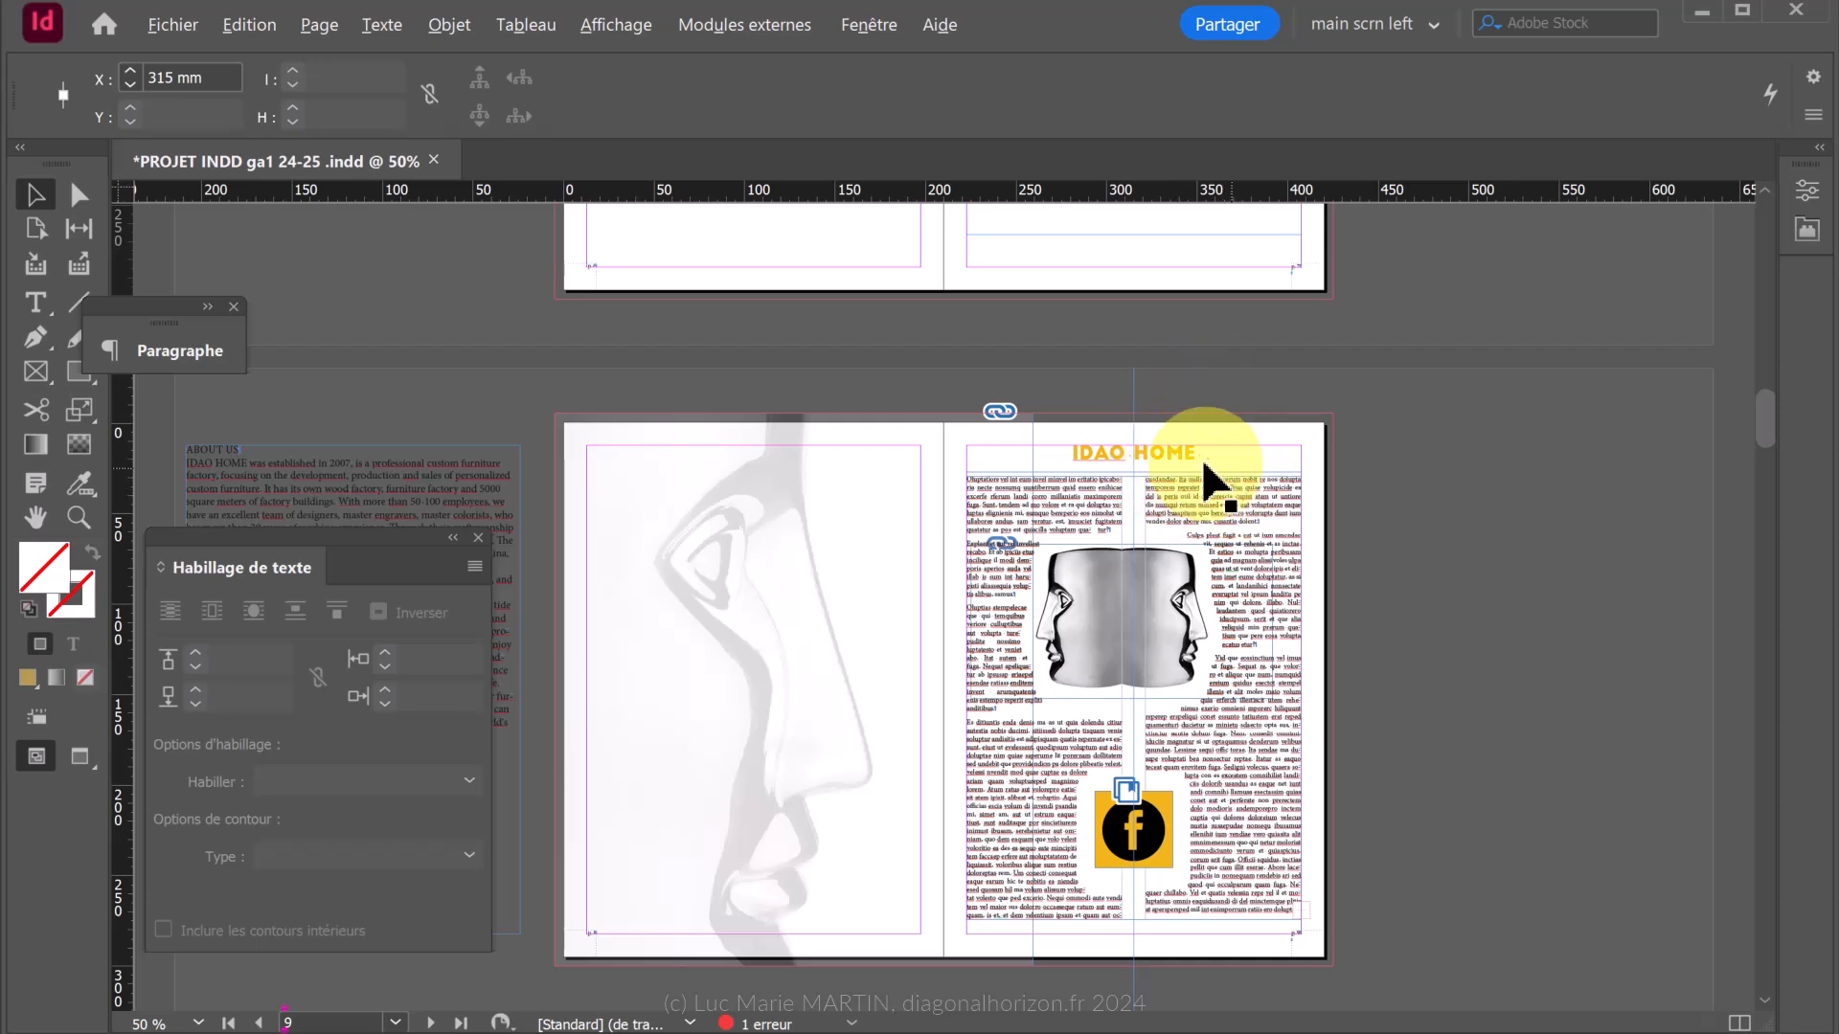
scroll(1306, 946, "up", 4)
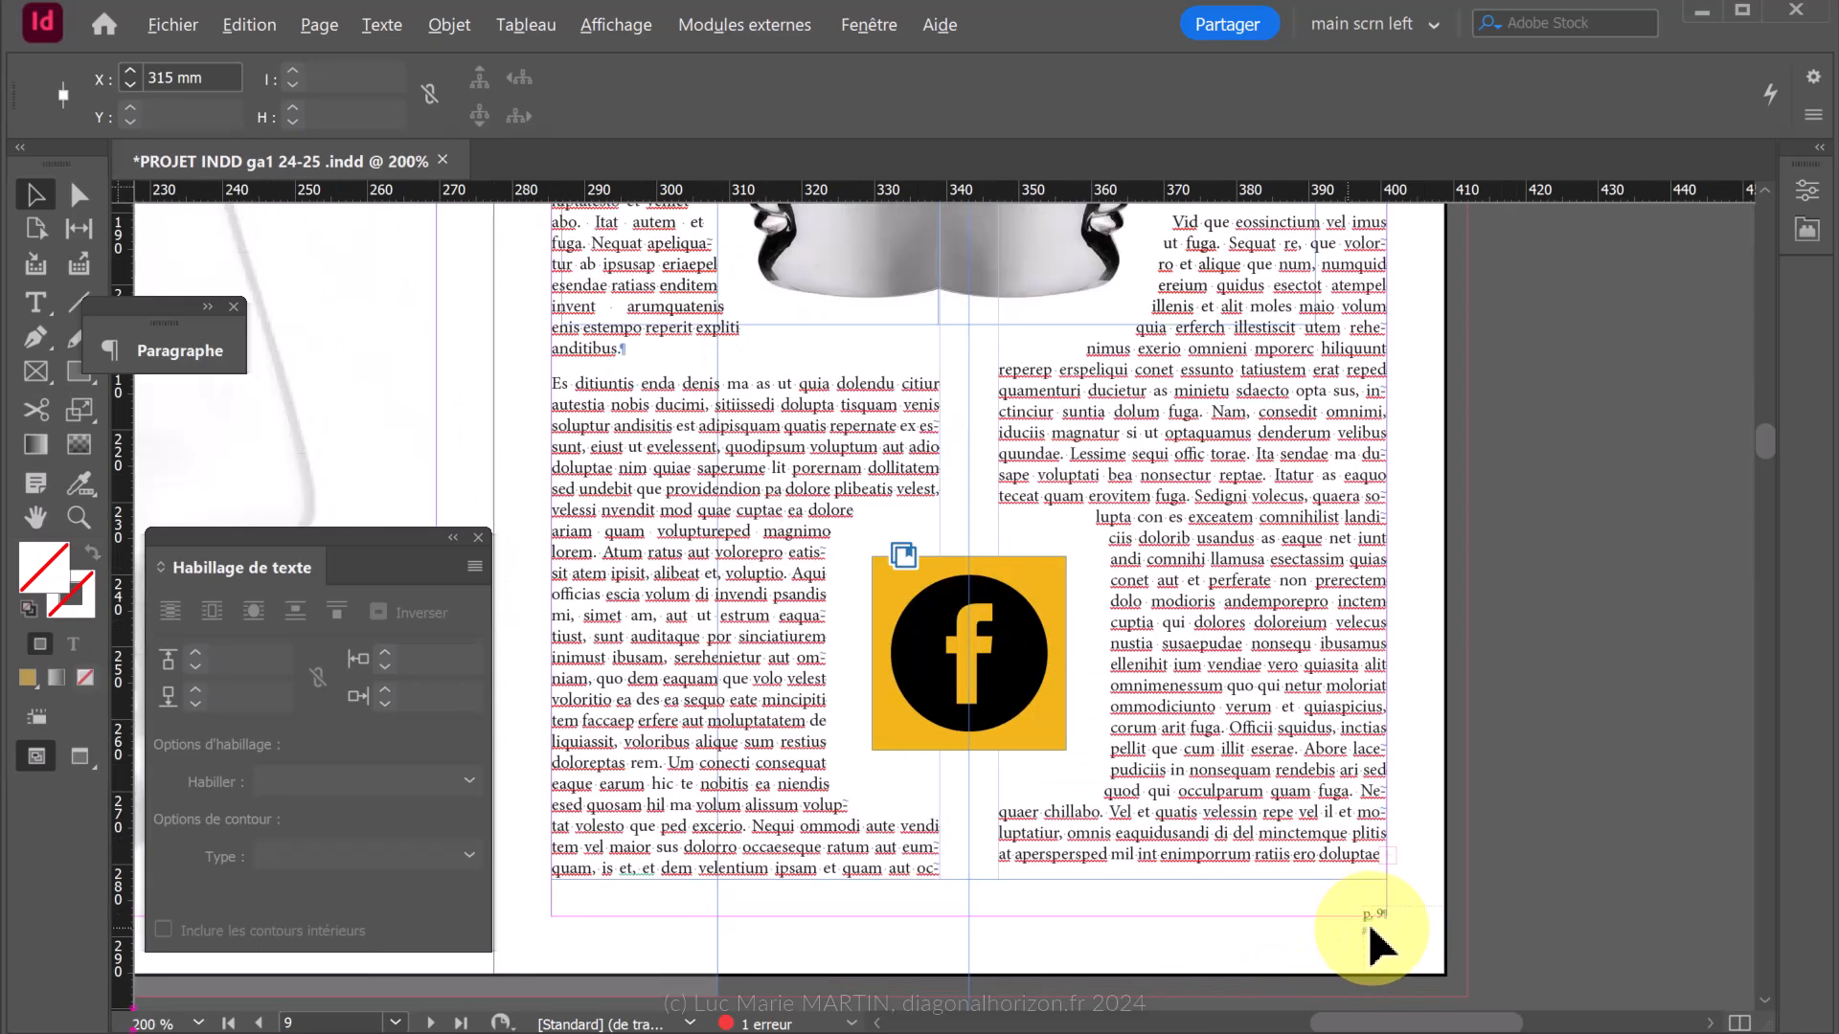
scroll(1375, 899, "down", 4)
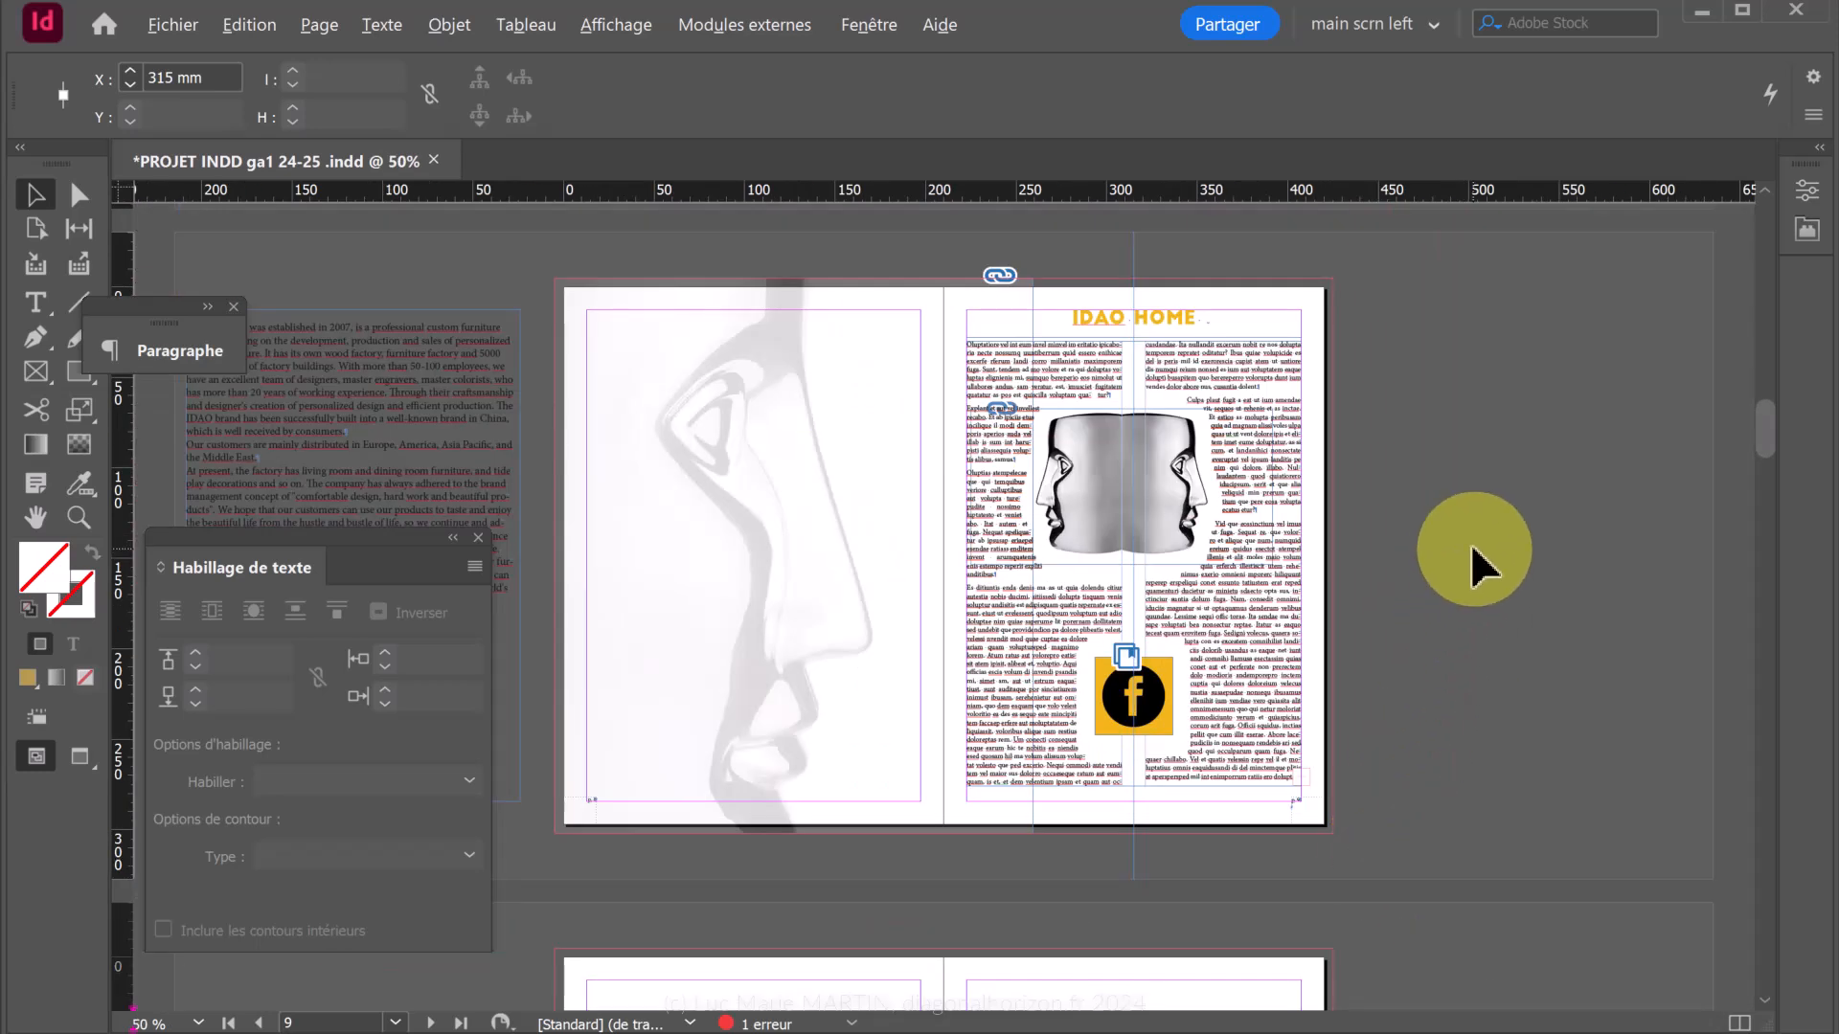
Bring up the Pages overview beside the spread and expand it to show the masters and page thumbnails.
left_click_drag(1369, 2, 1463, 244)
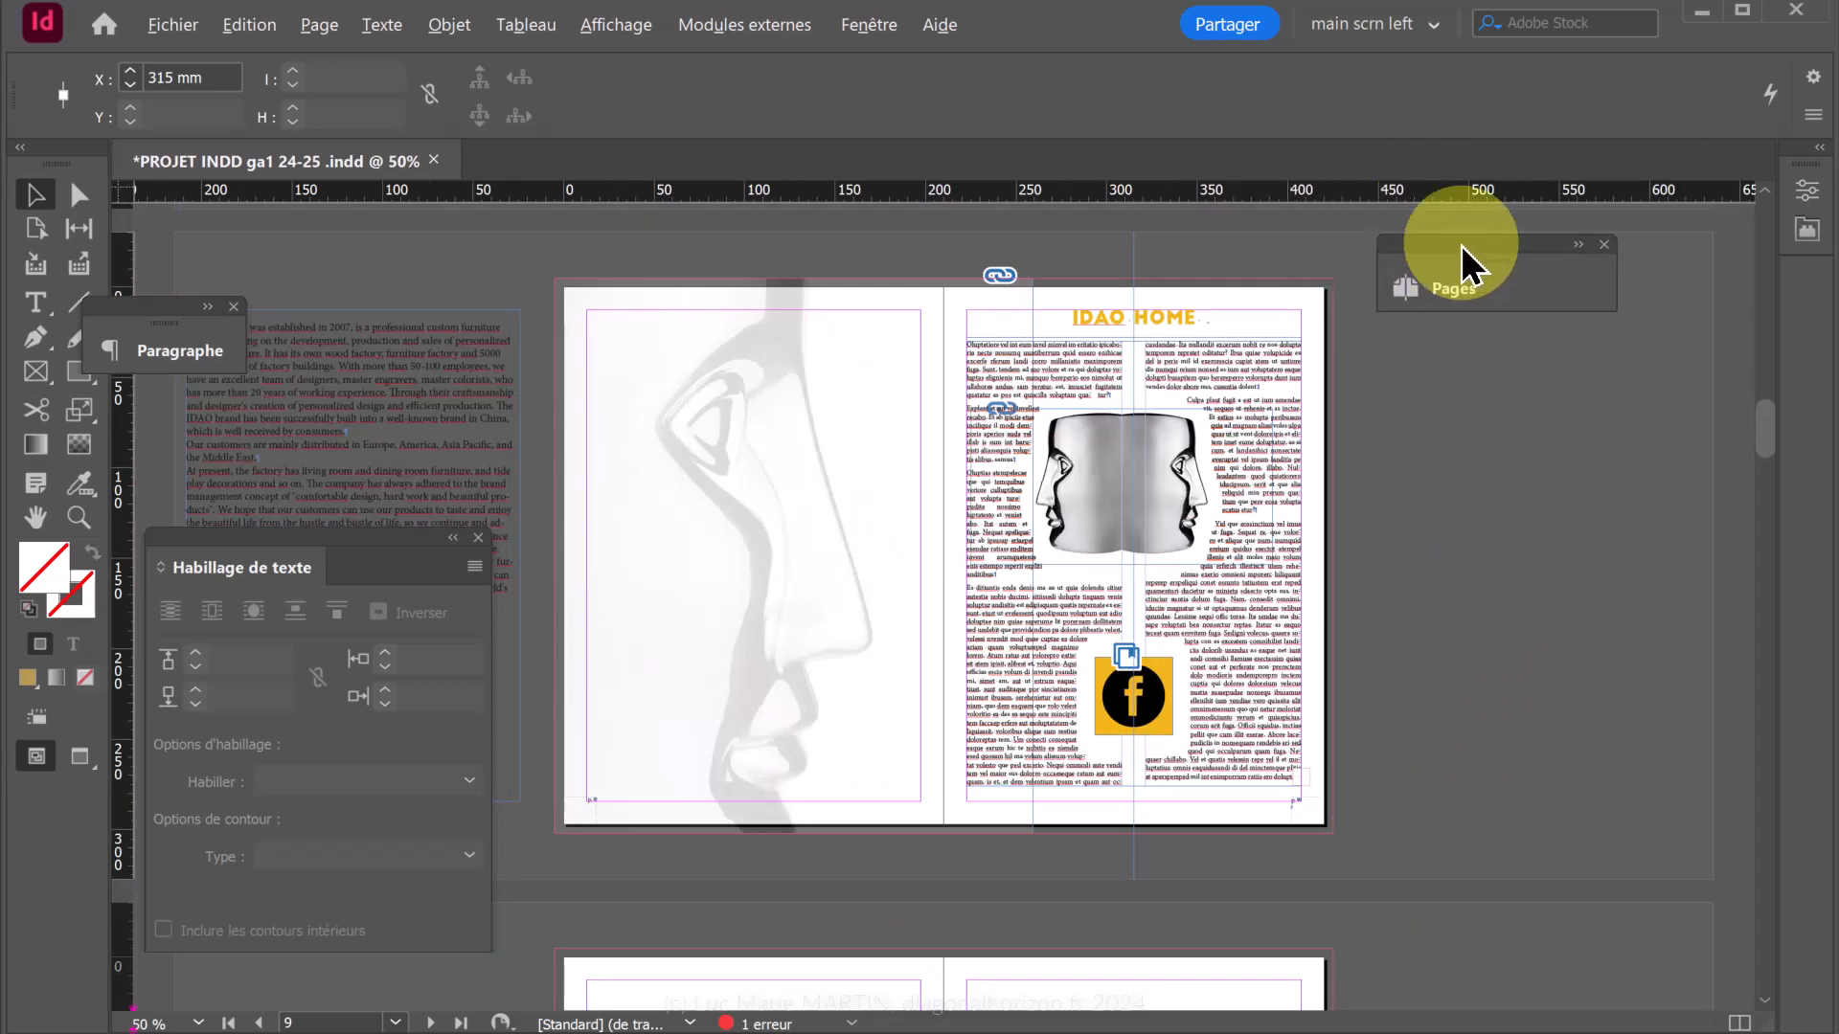
left_click(1448, 290)
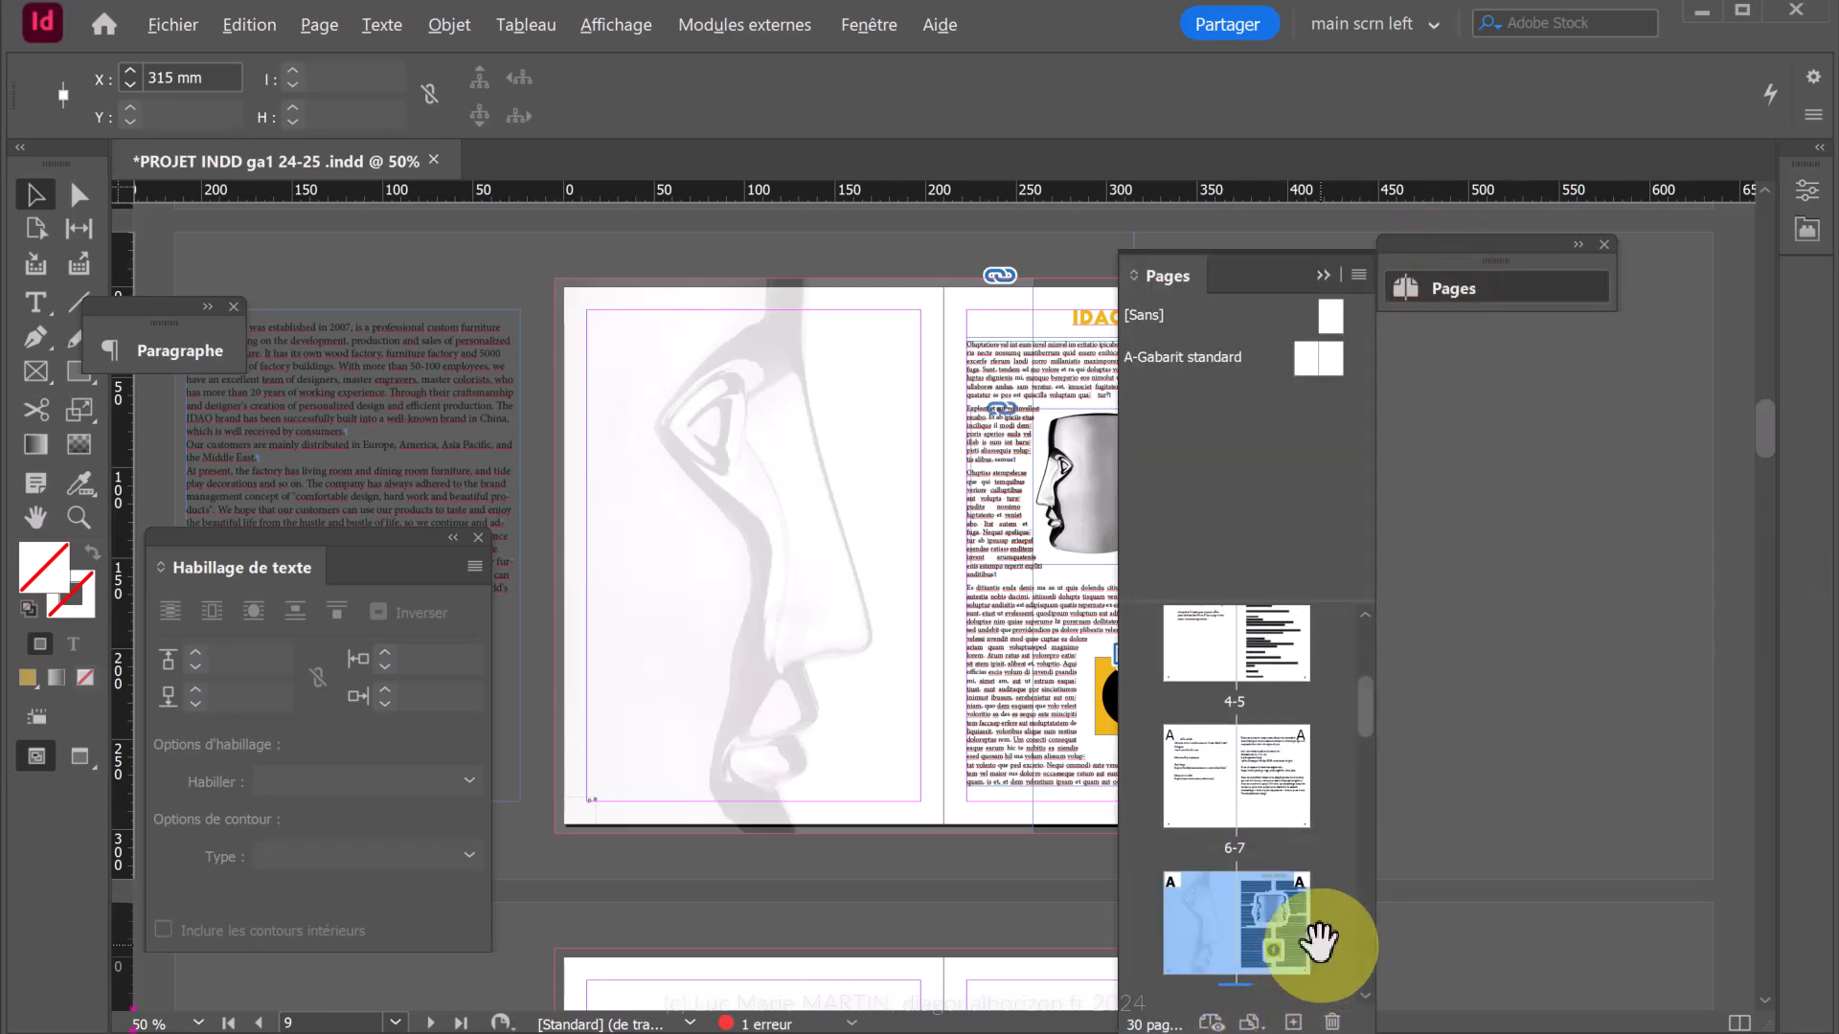
scroll(1310, 891, "down", 1)
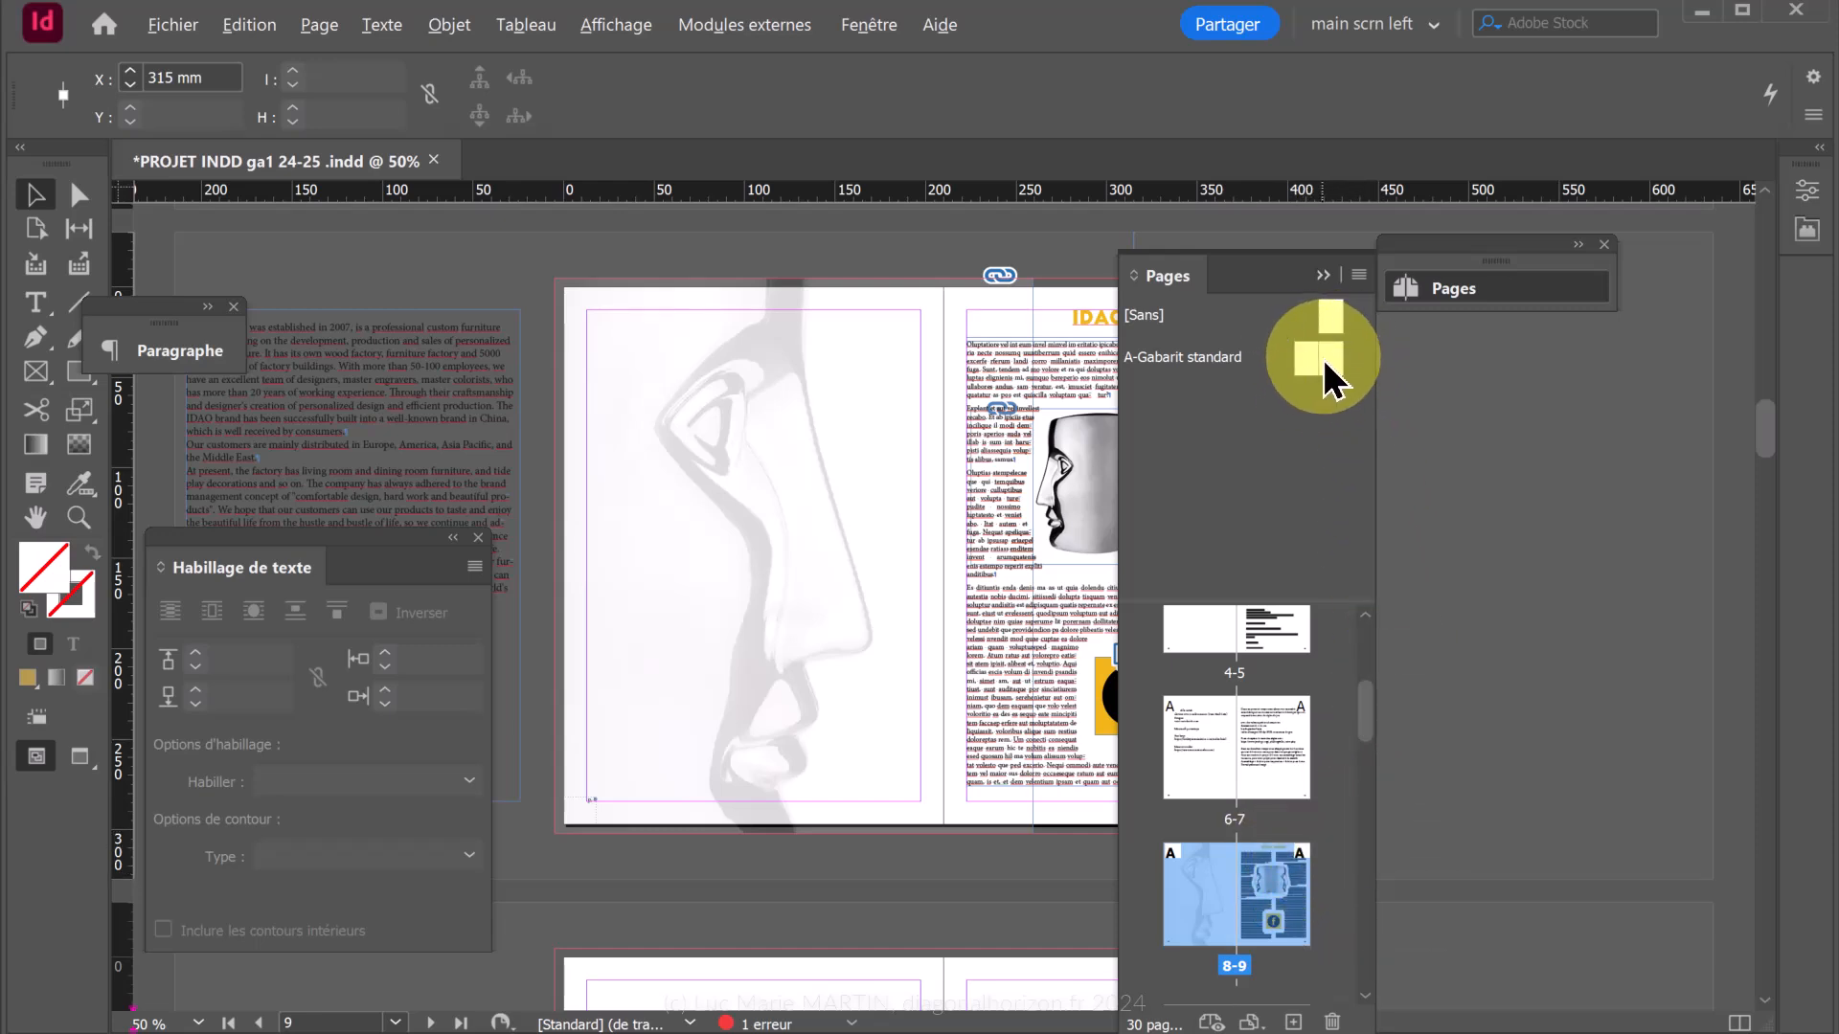
left_click(1280, 270)
left_click_drag(1279, 270, 1539, 288)
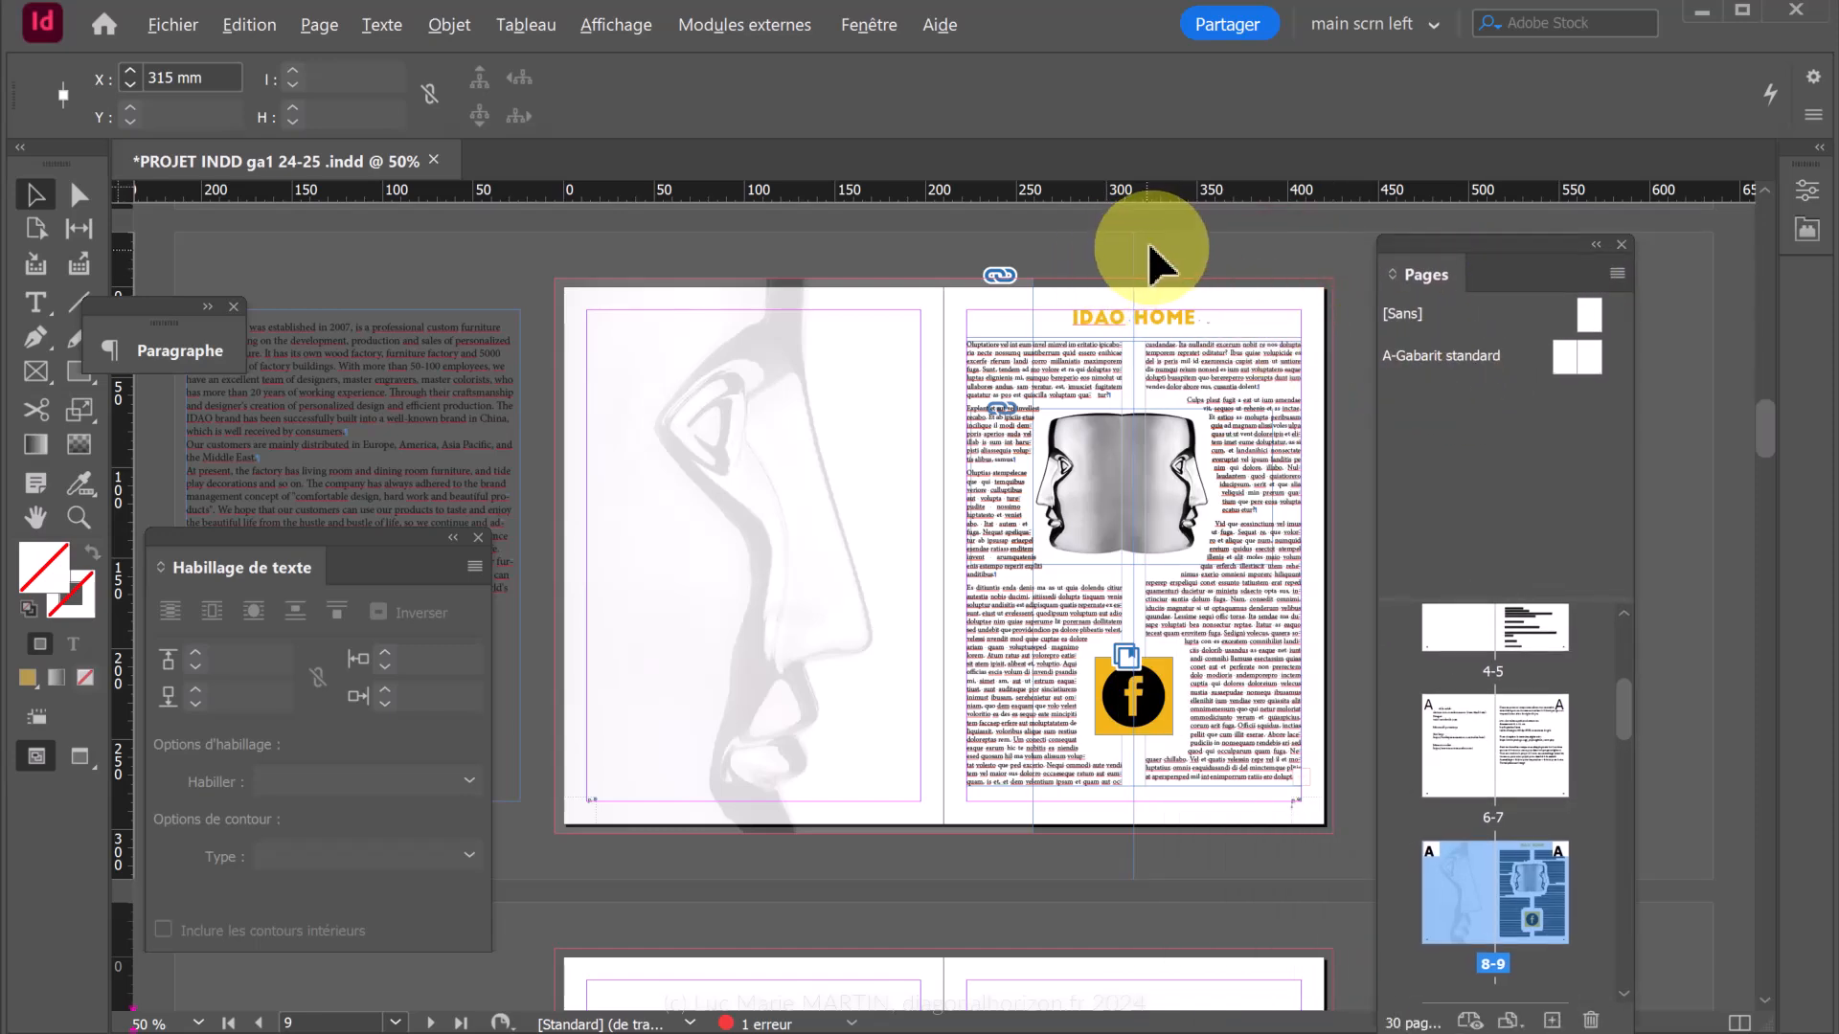
Cut the vertical guide from the 8–9 spread and paste it in place on the A-Gabarit standard master.
left_click(1214, 281)
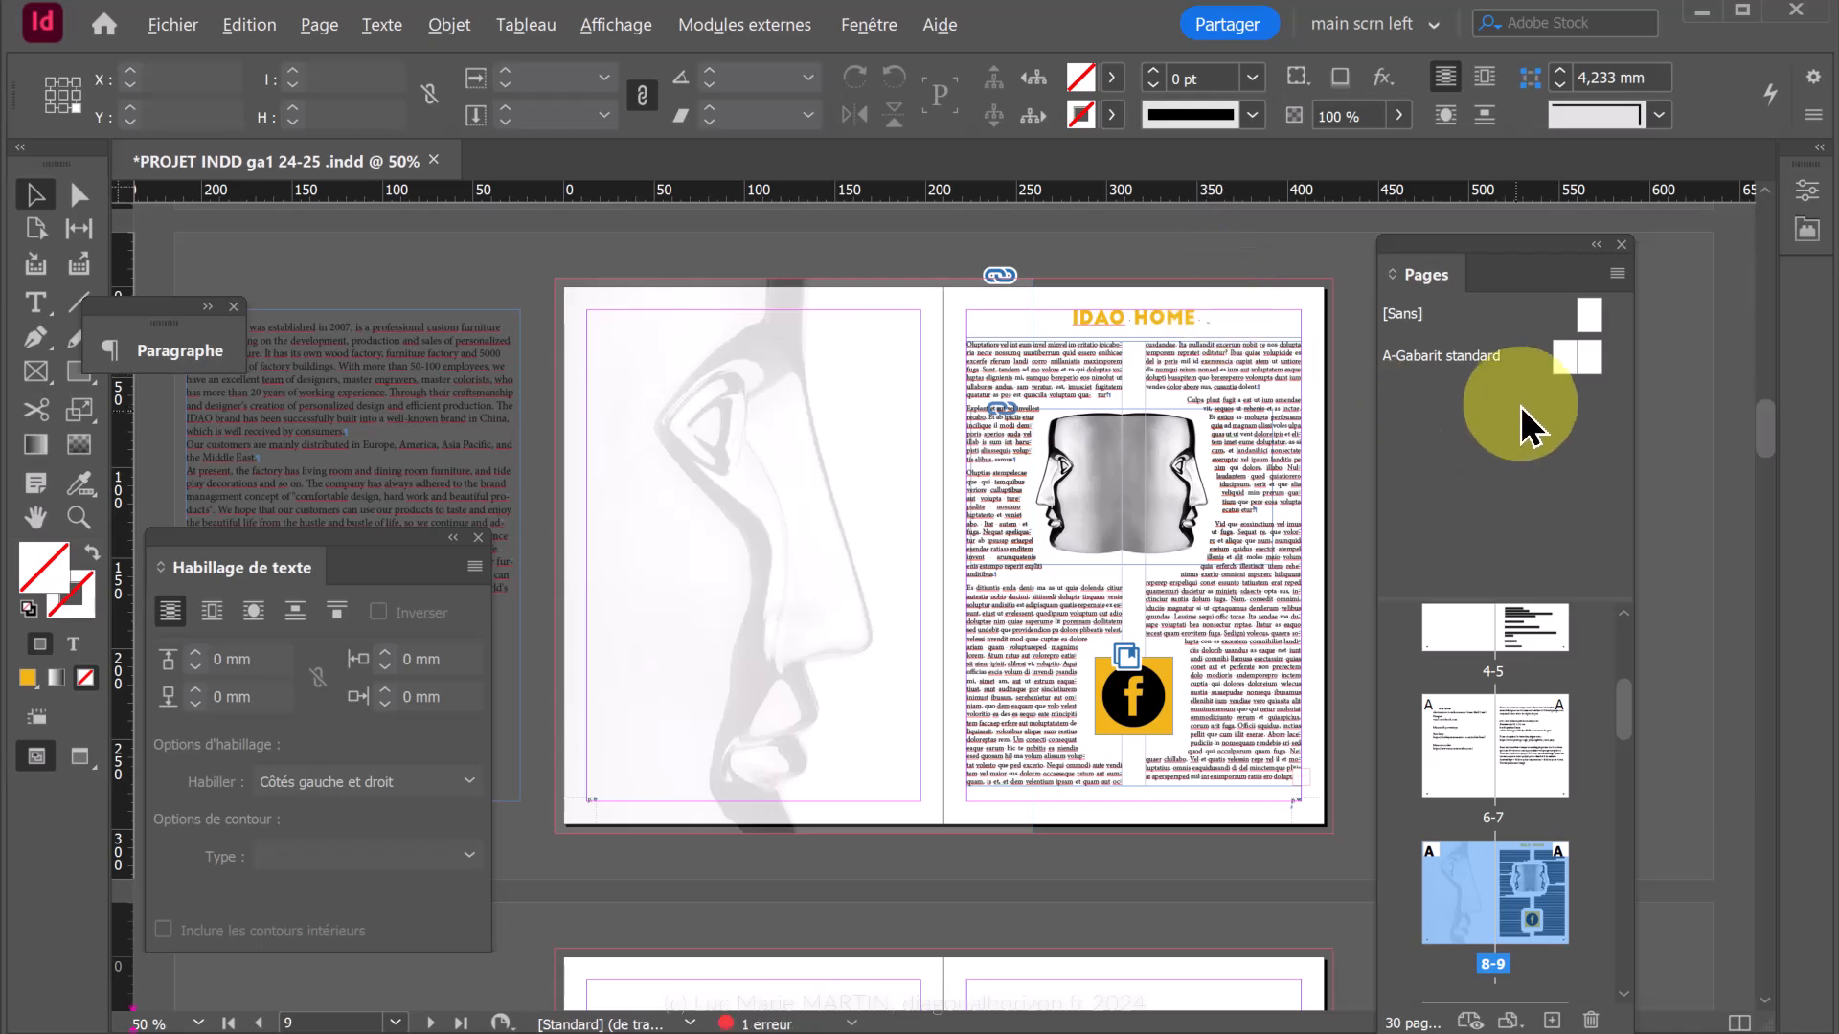
double_click(1580, 363)
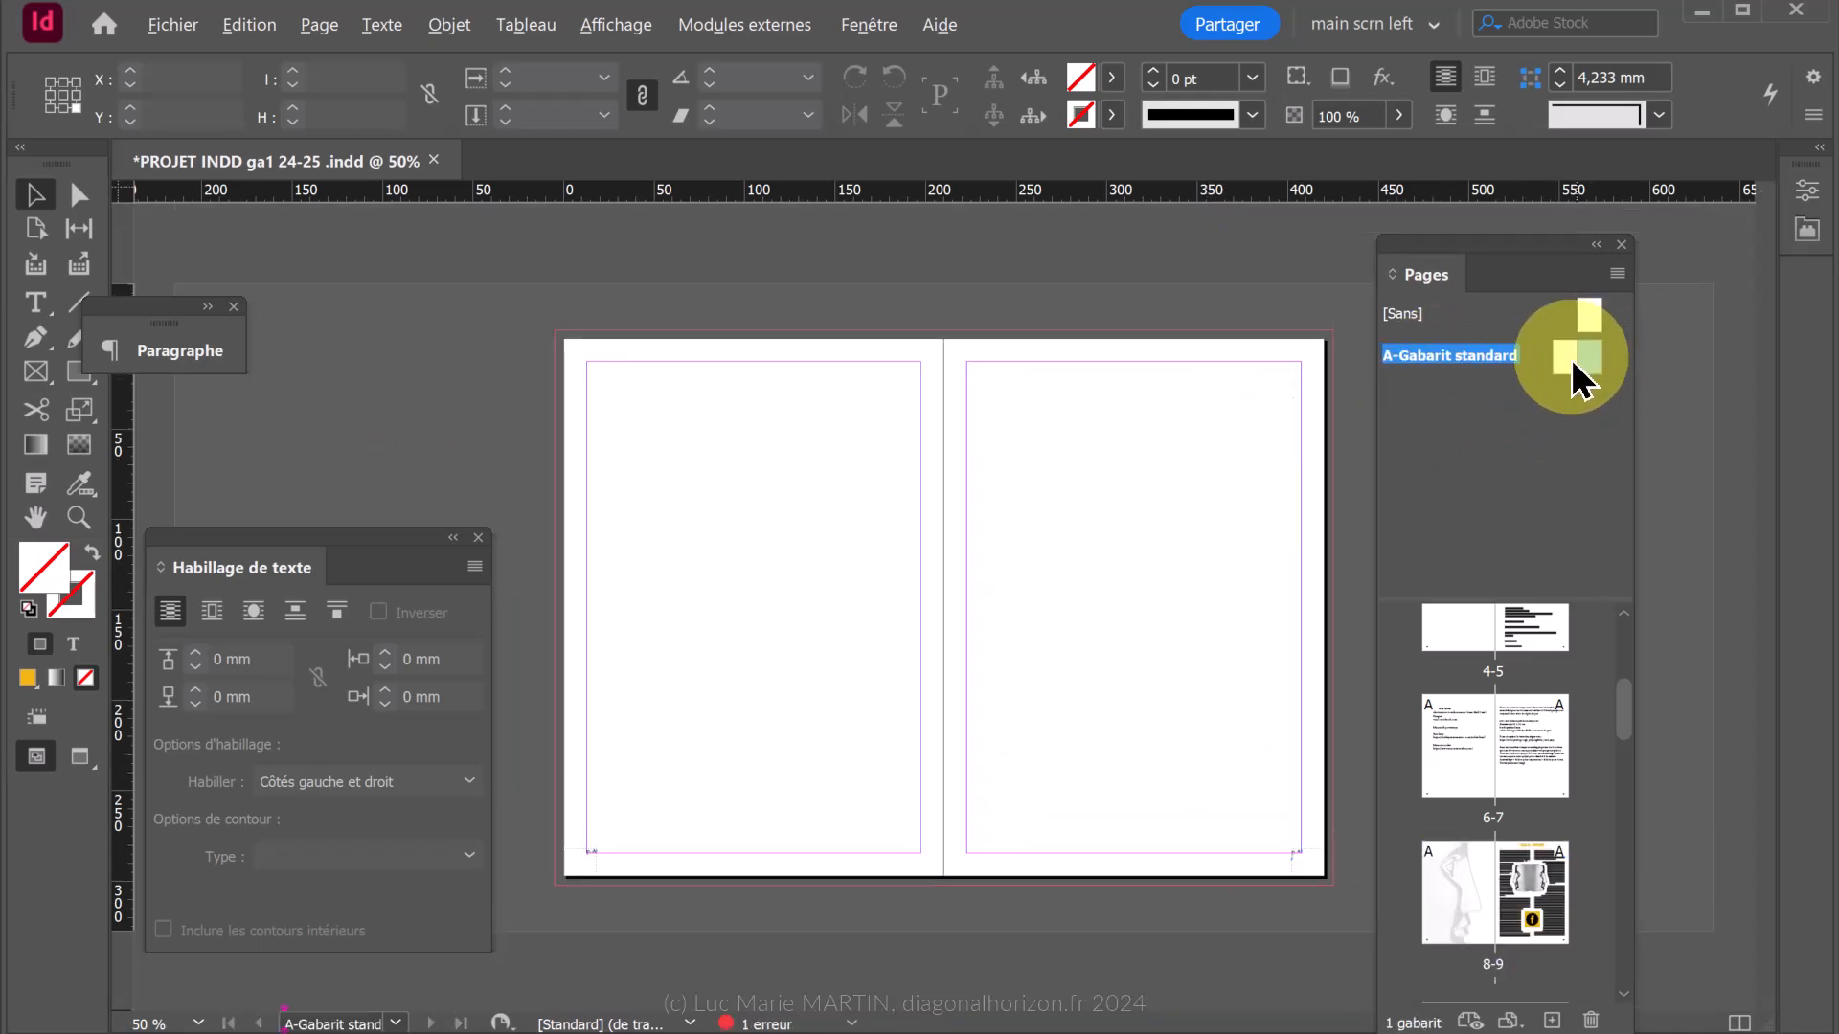
left_click(249, 25)
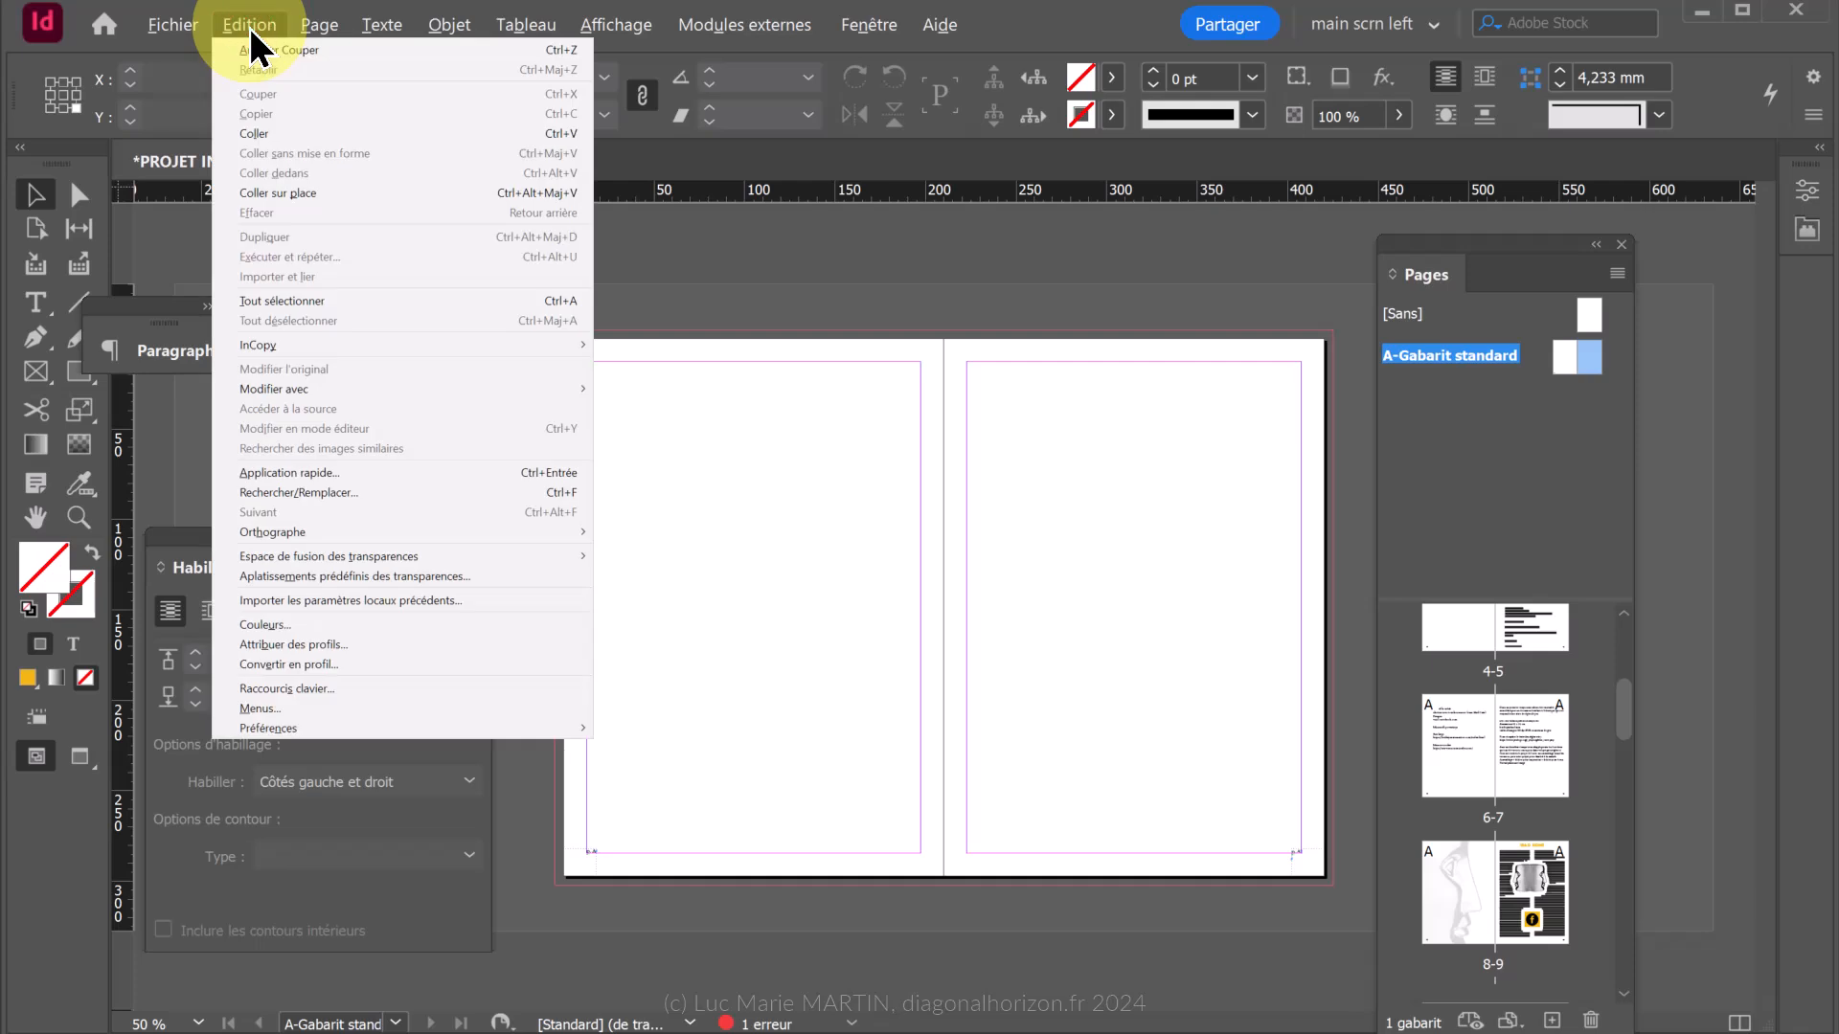
left_click(333, 198)
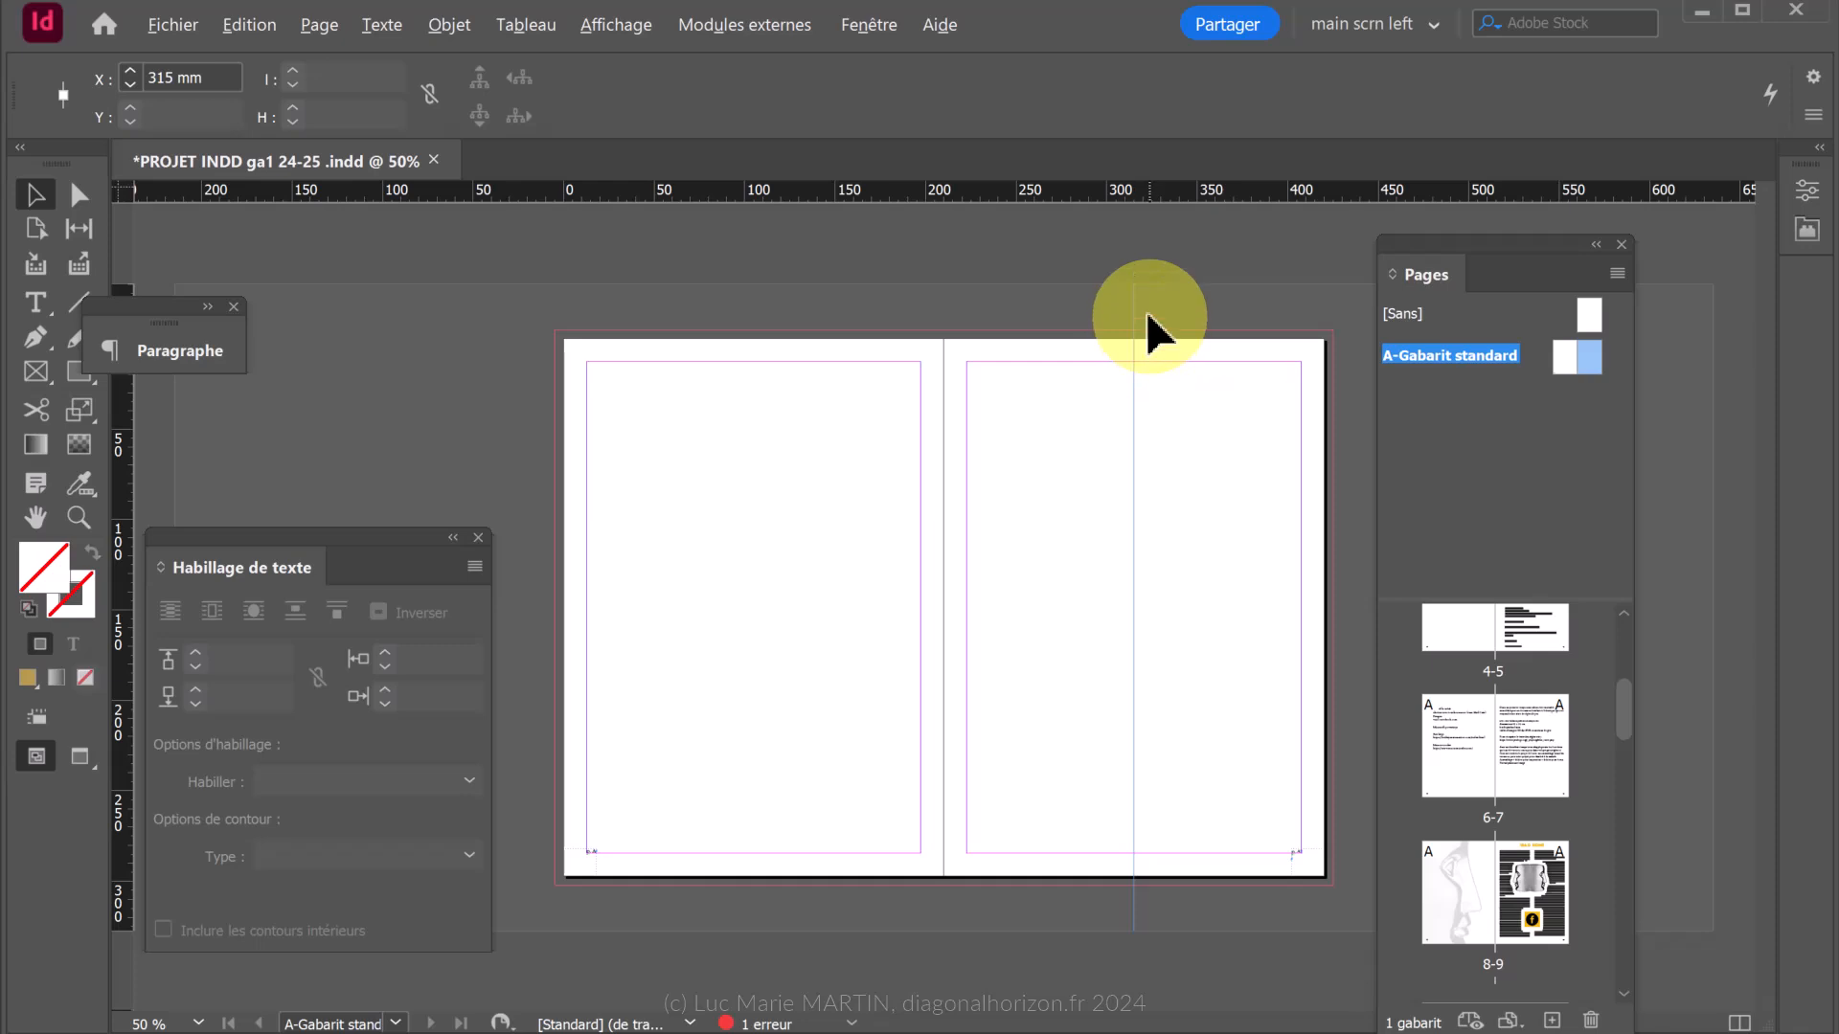
Check pages 7, 11 and 13 for the master guide and try to select it on page 13.
left_click_drag(1588, 357, 1556, 775)
double_click(1553, 766)
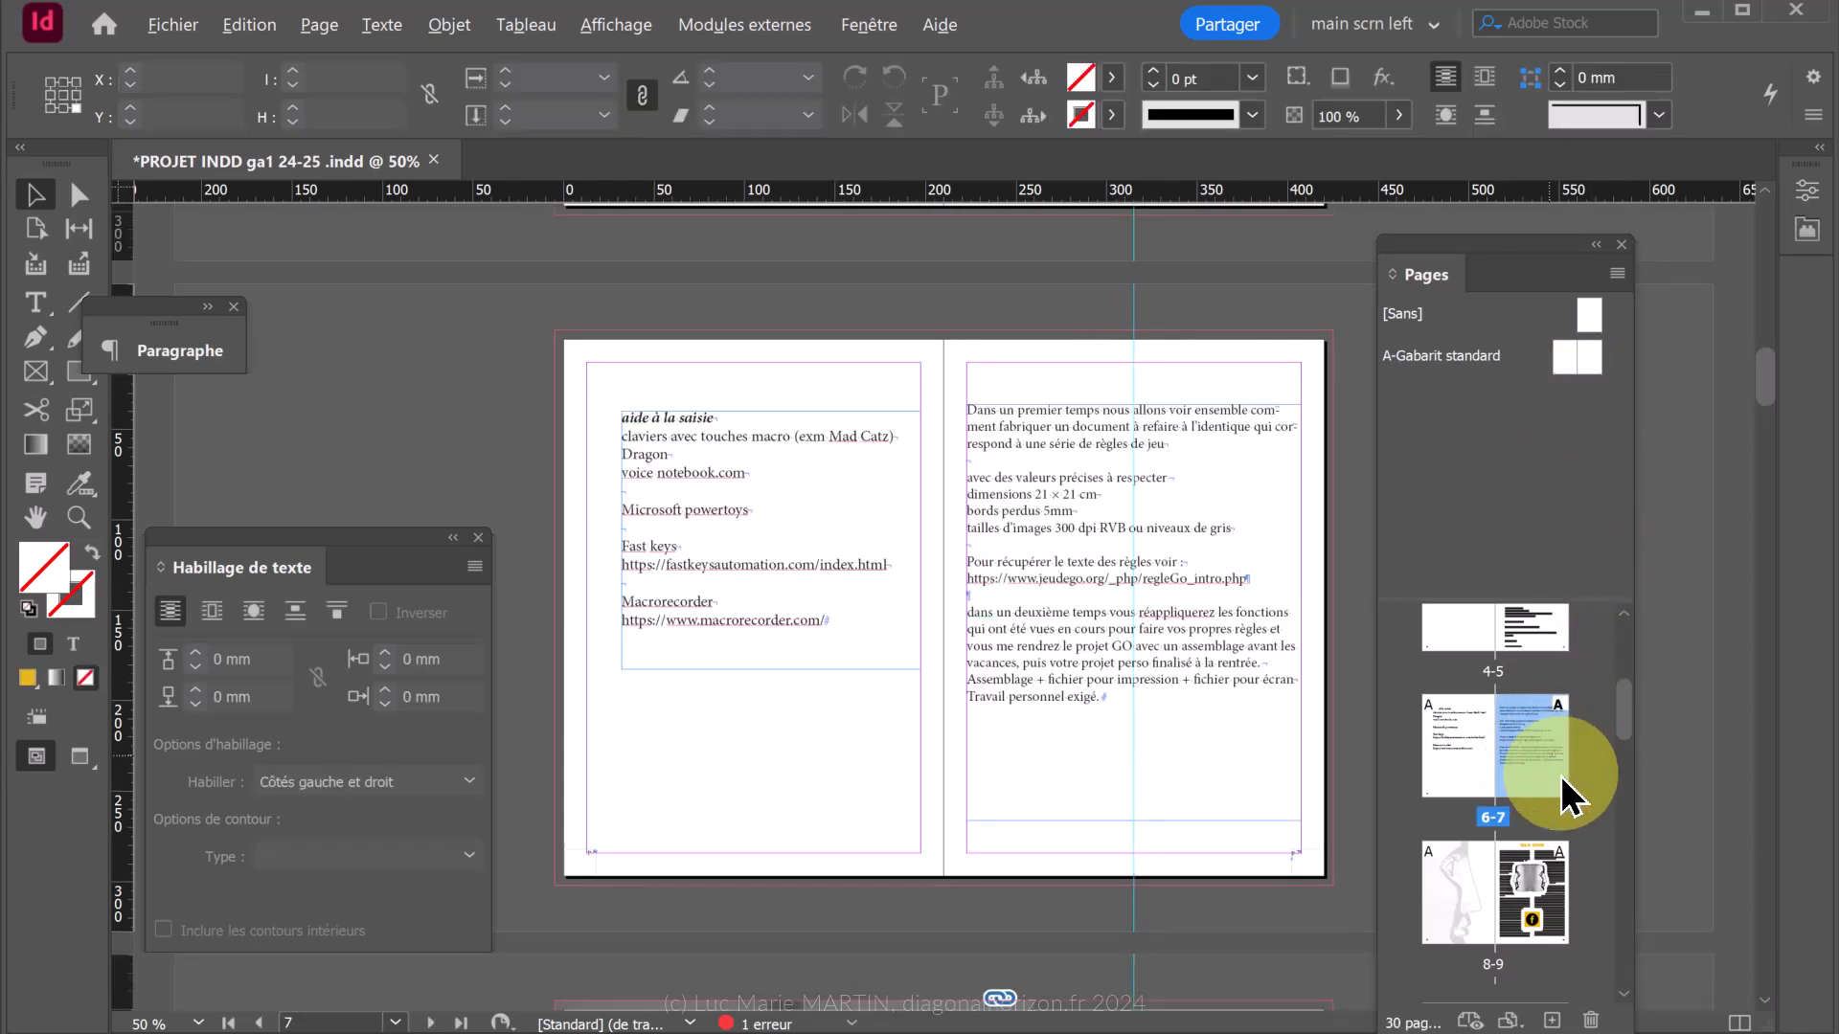
scroll(1555, 781, "down", 2)
double_click(1559, 803)
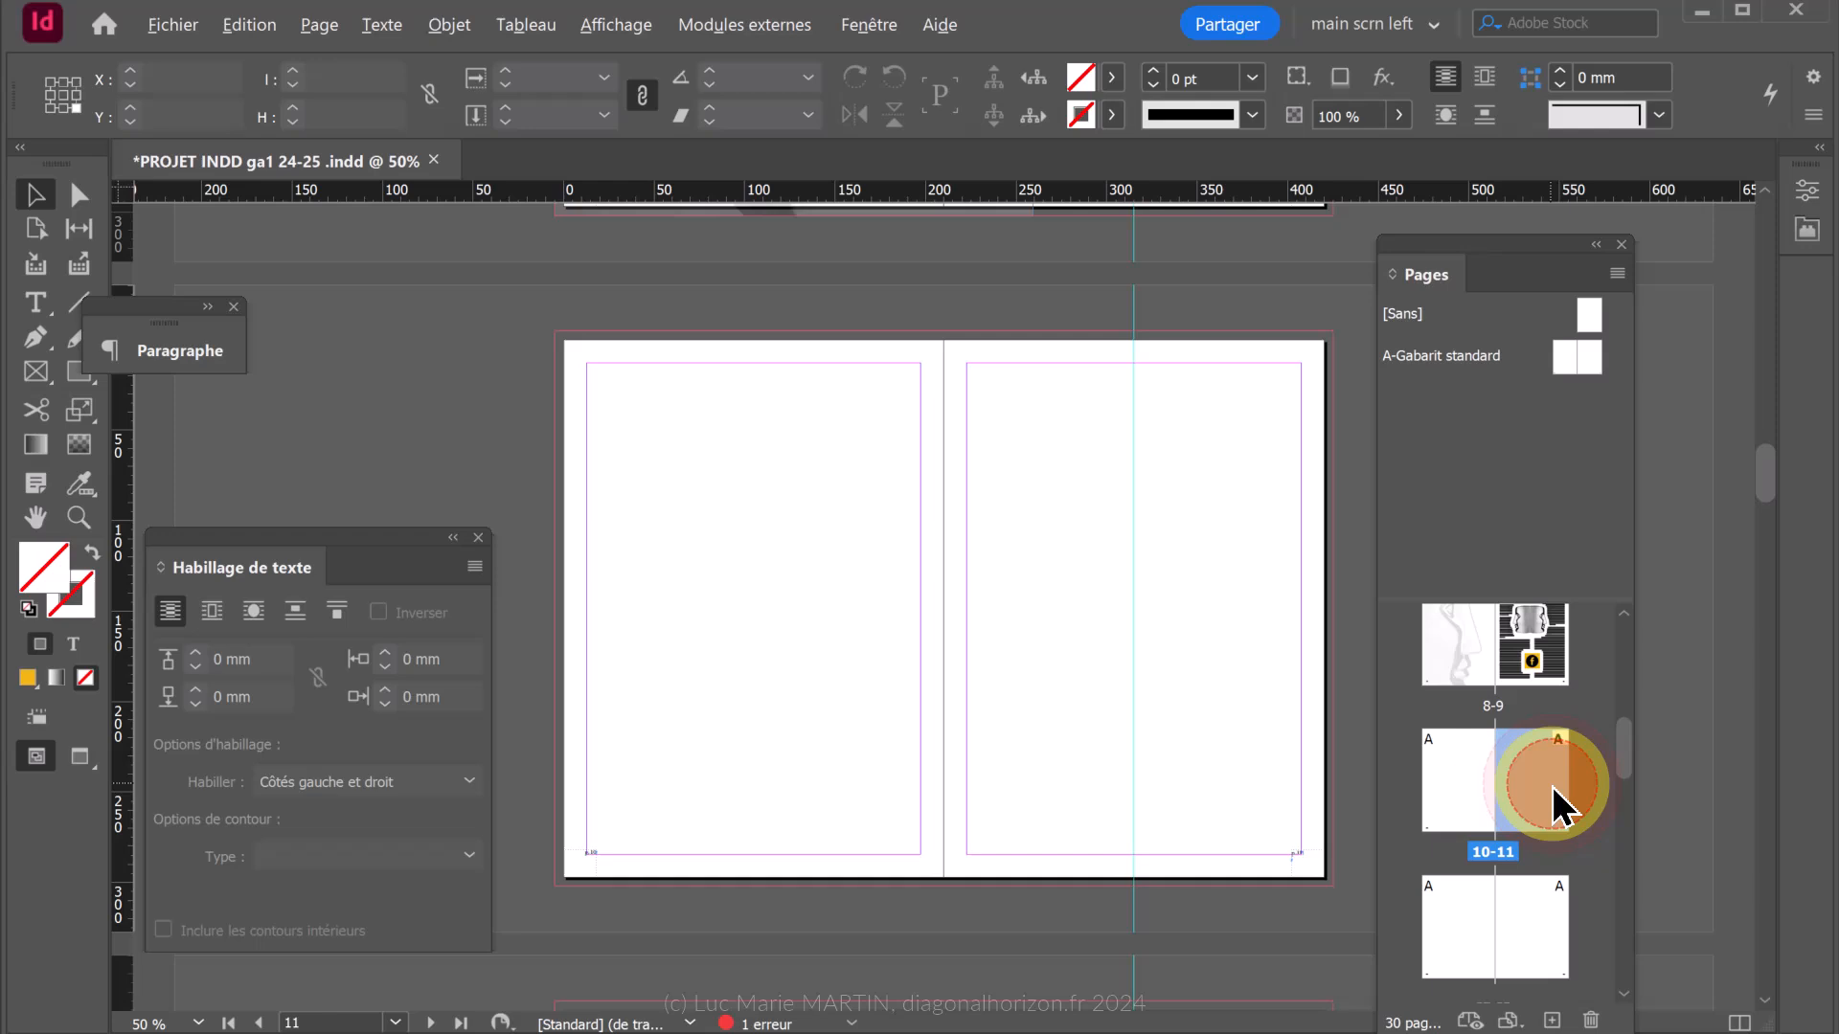
double_click(1520, 921)
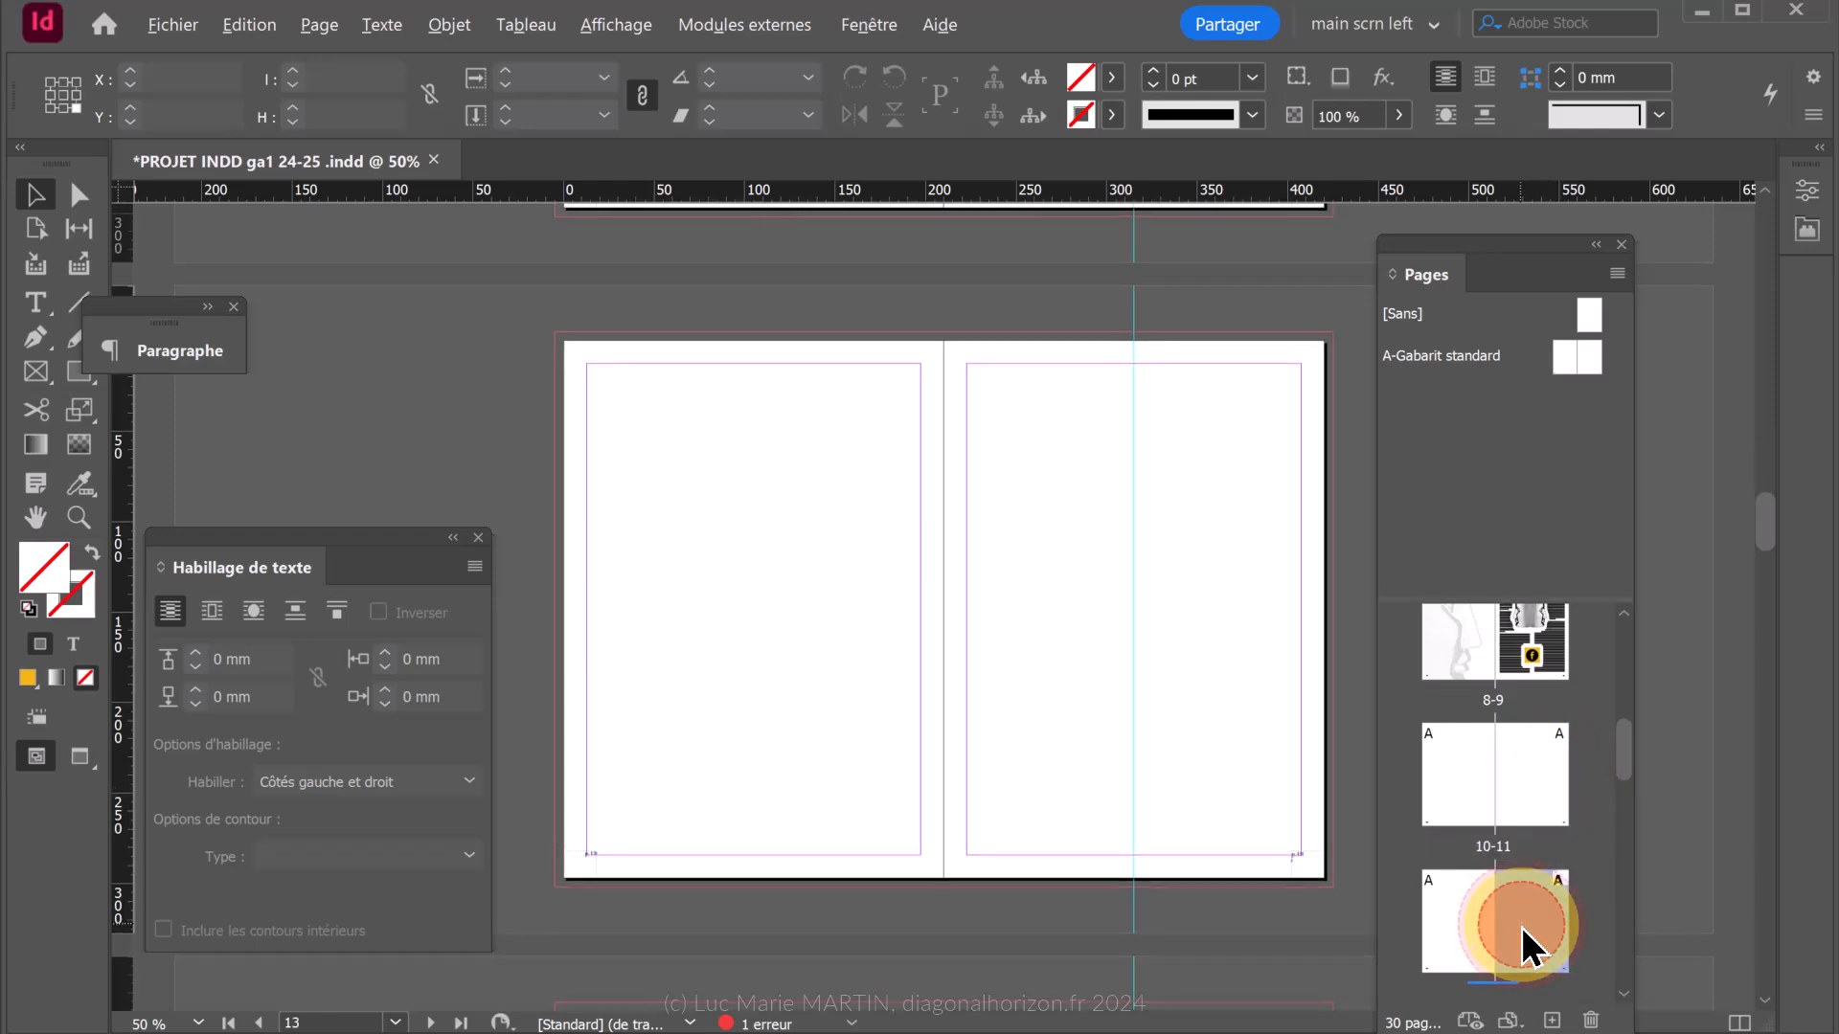
left_click(1152, 295)
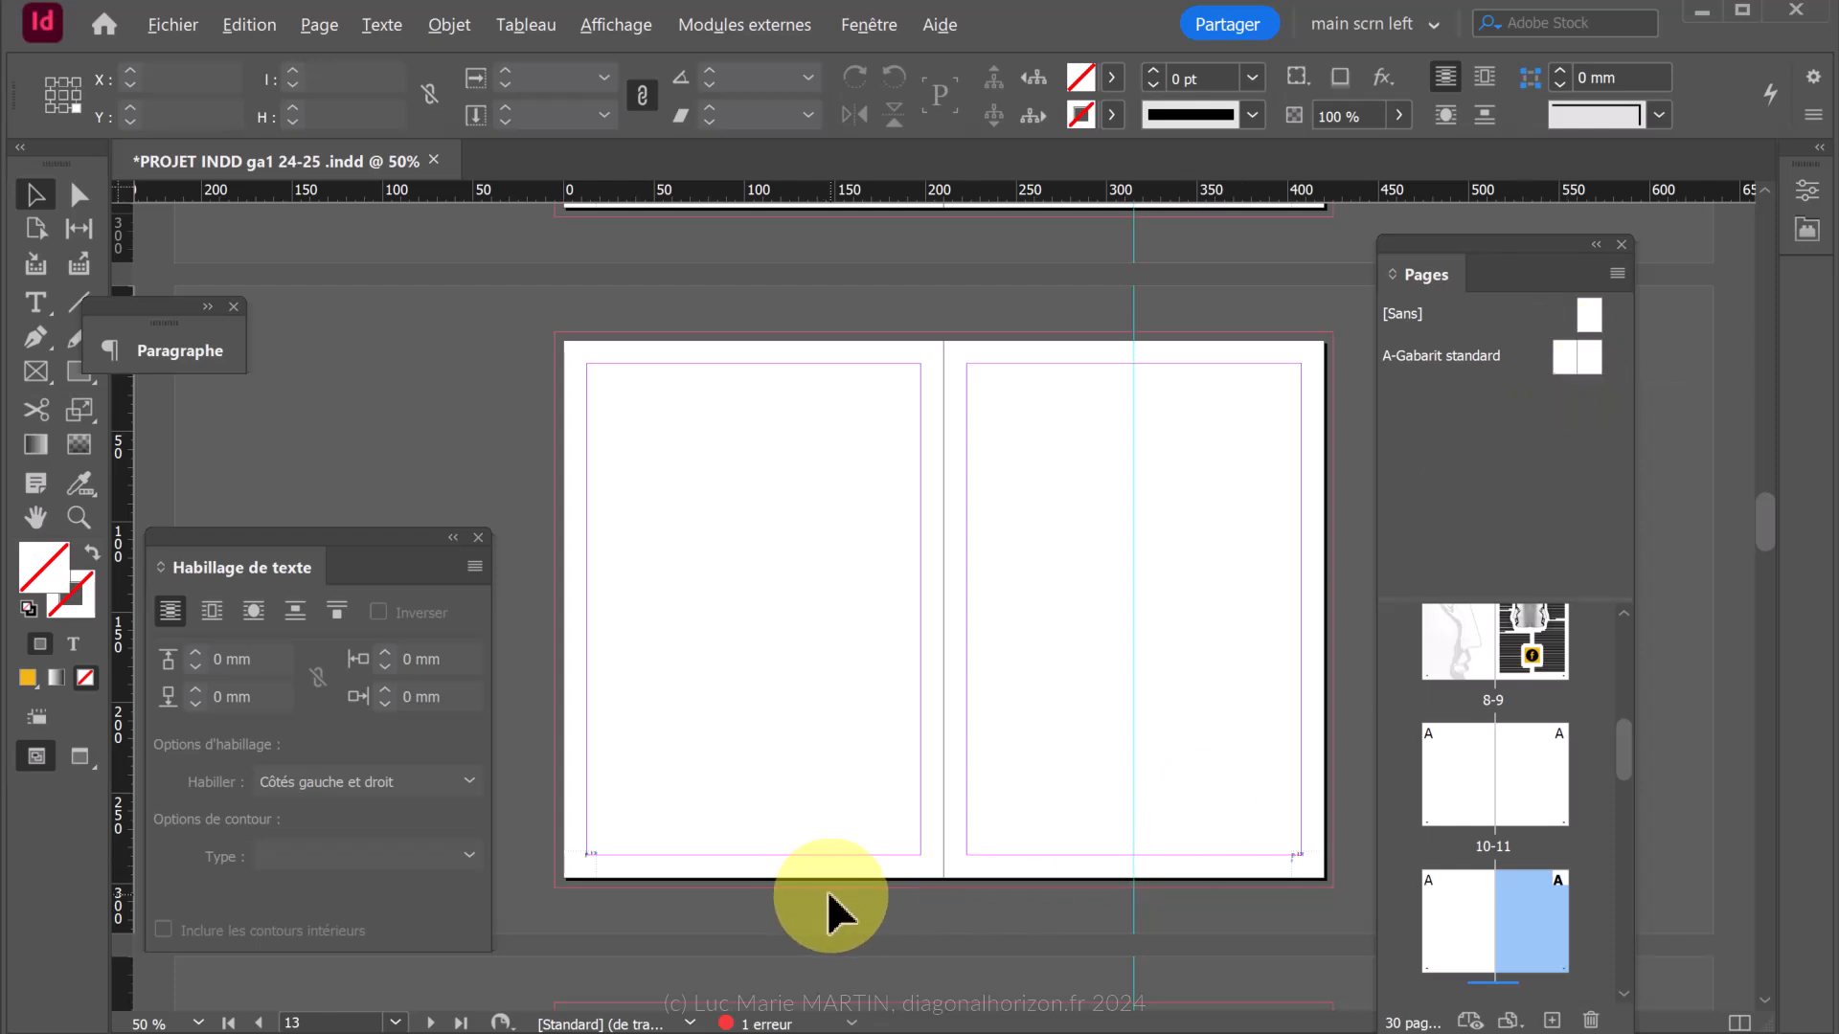
Reopen the A-Gabarit standard master spread and check which page is current in the page list.
double_click(1576, 373)
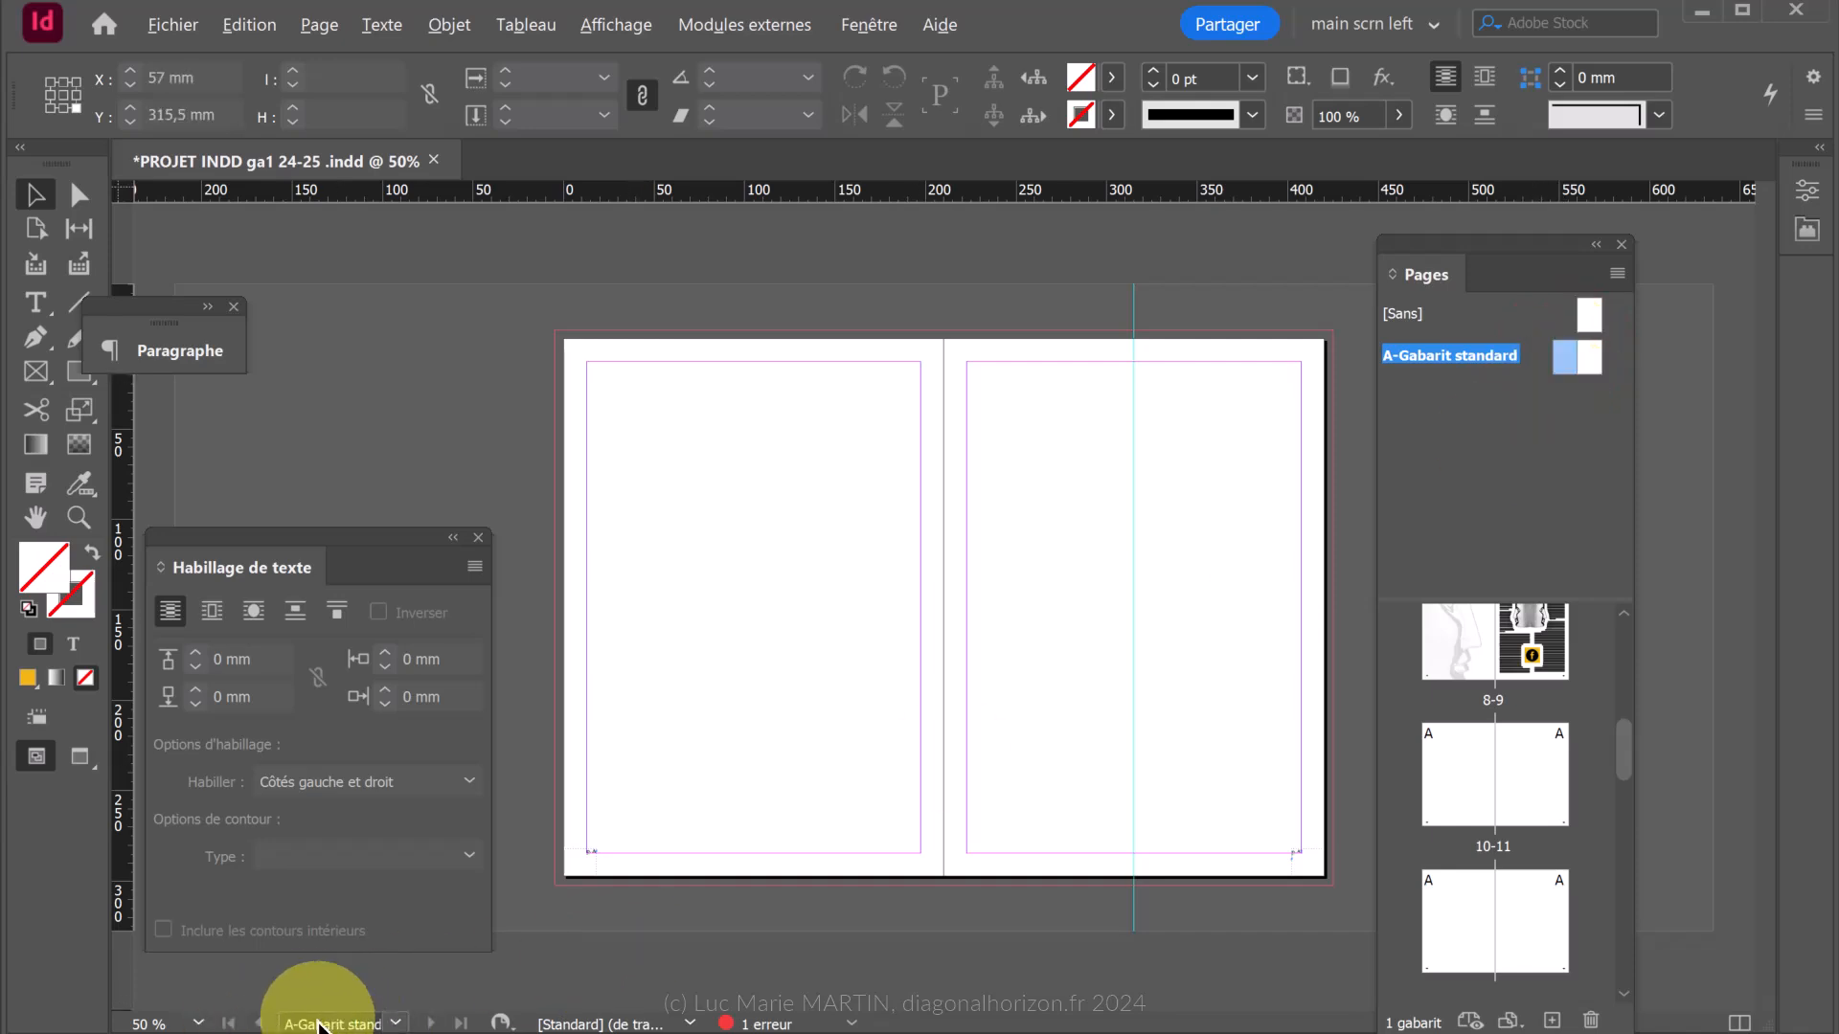
left_click(394, 1024)
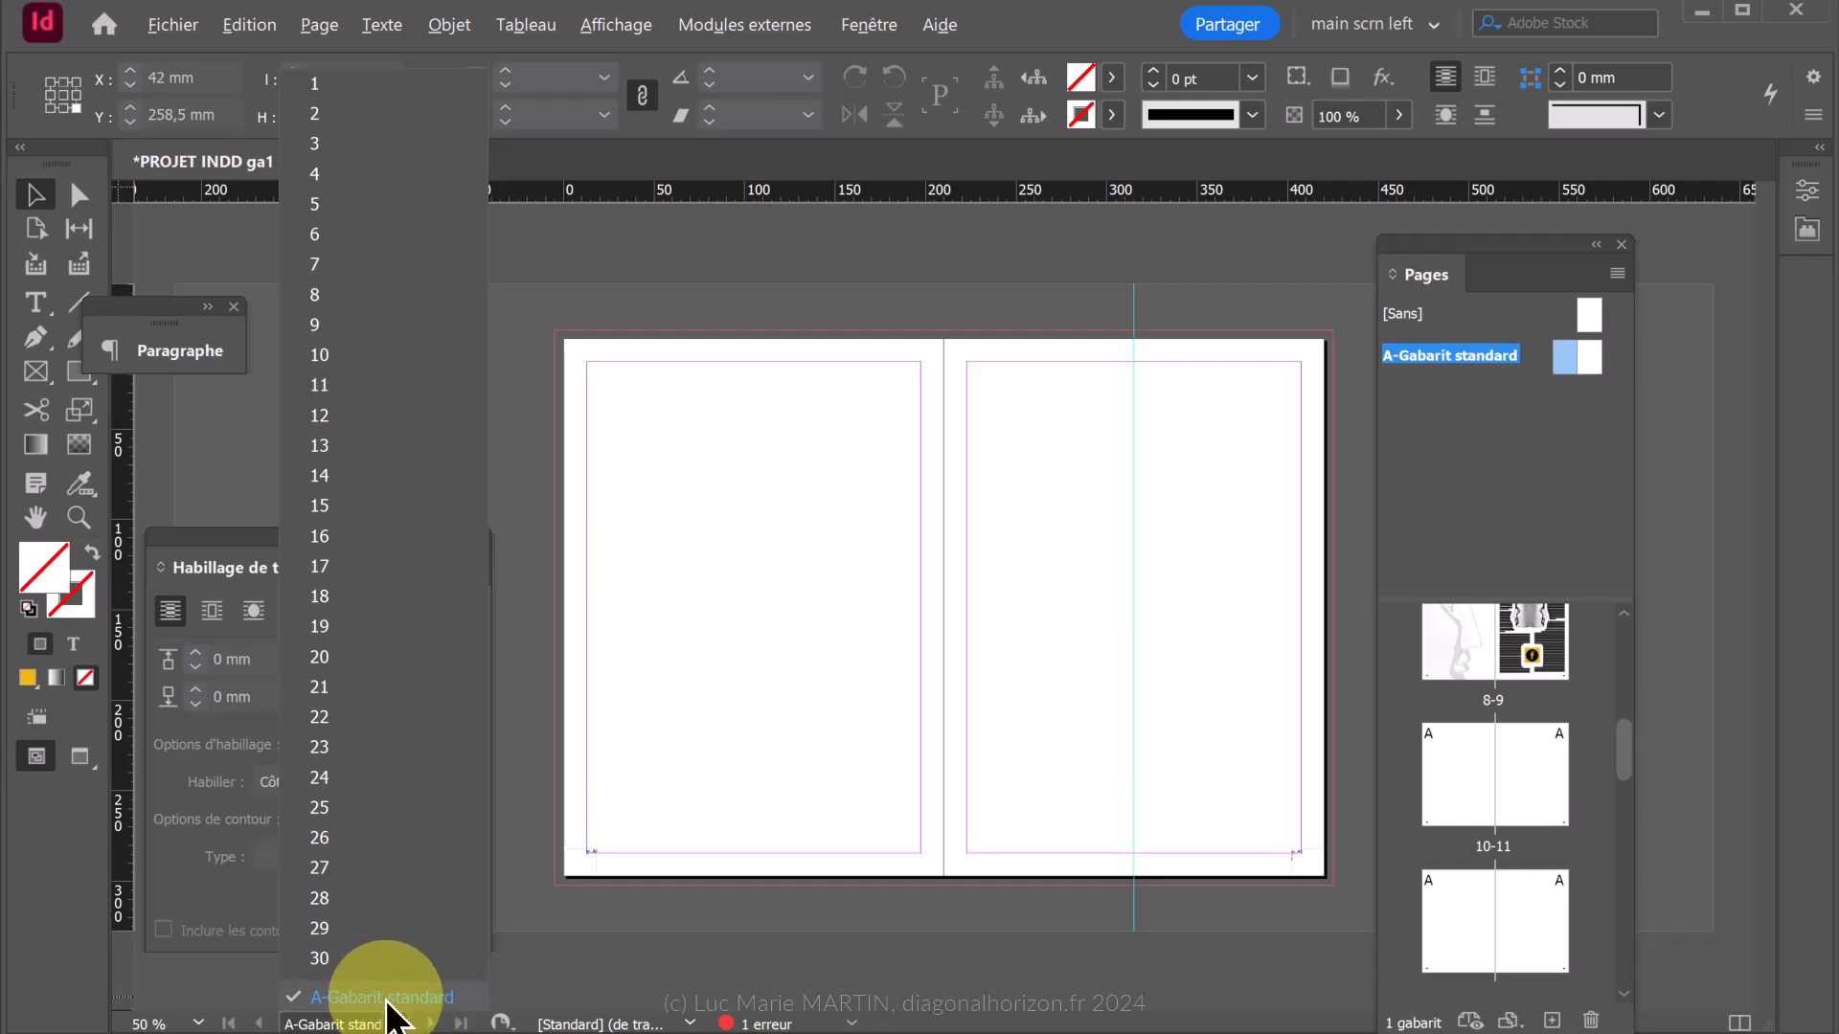
left_click(391, 1015)
left_click(395, 1023)
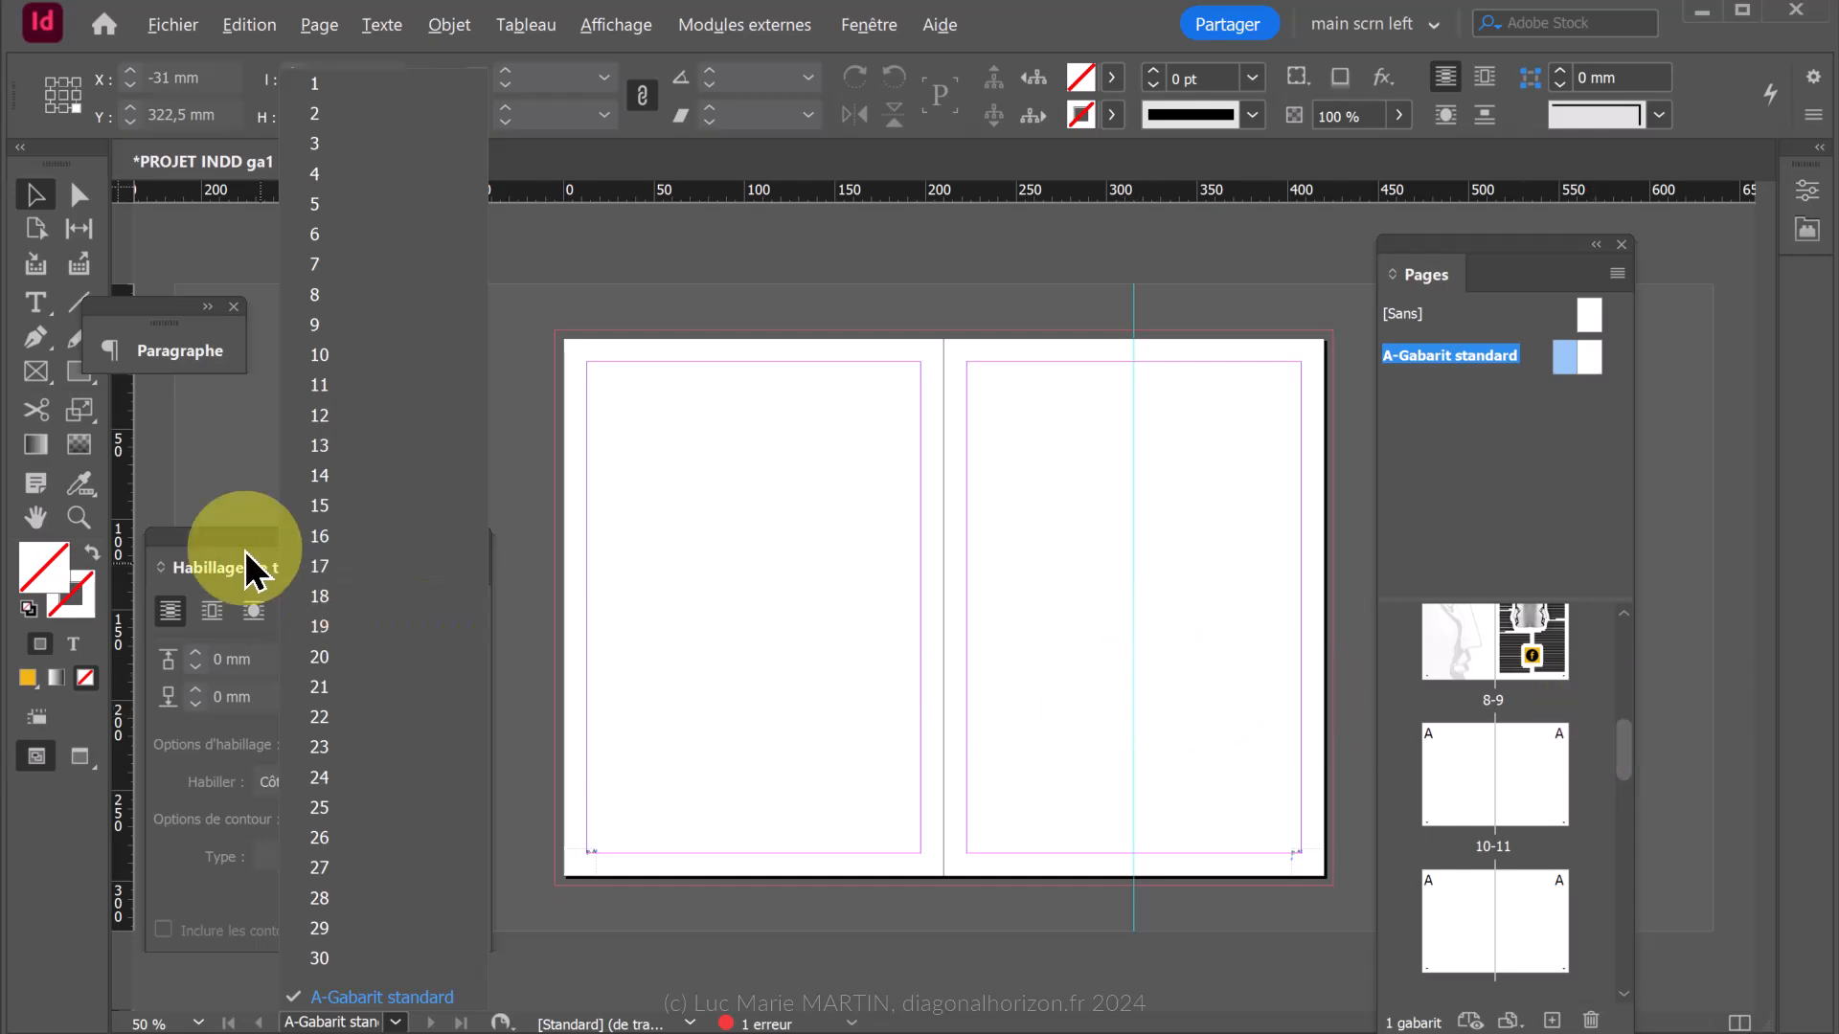
Draw a horizontal line about 362 mm long along the bottom margins, across both pages of the A-Gabarit standard master.
left_click(74, 298)
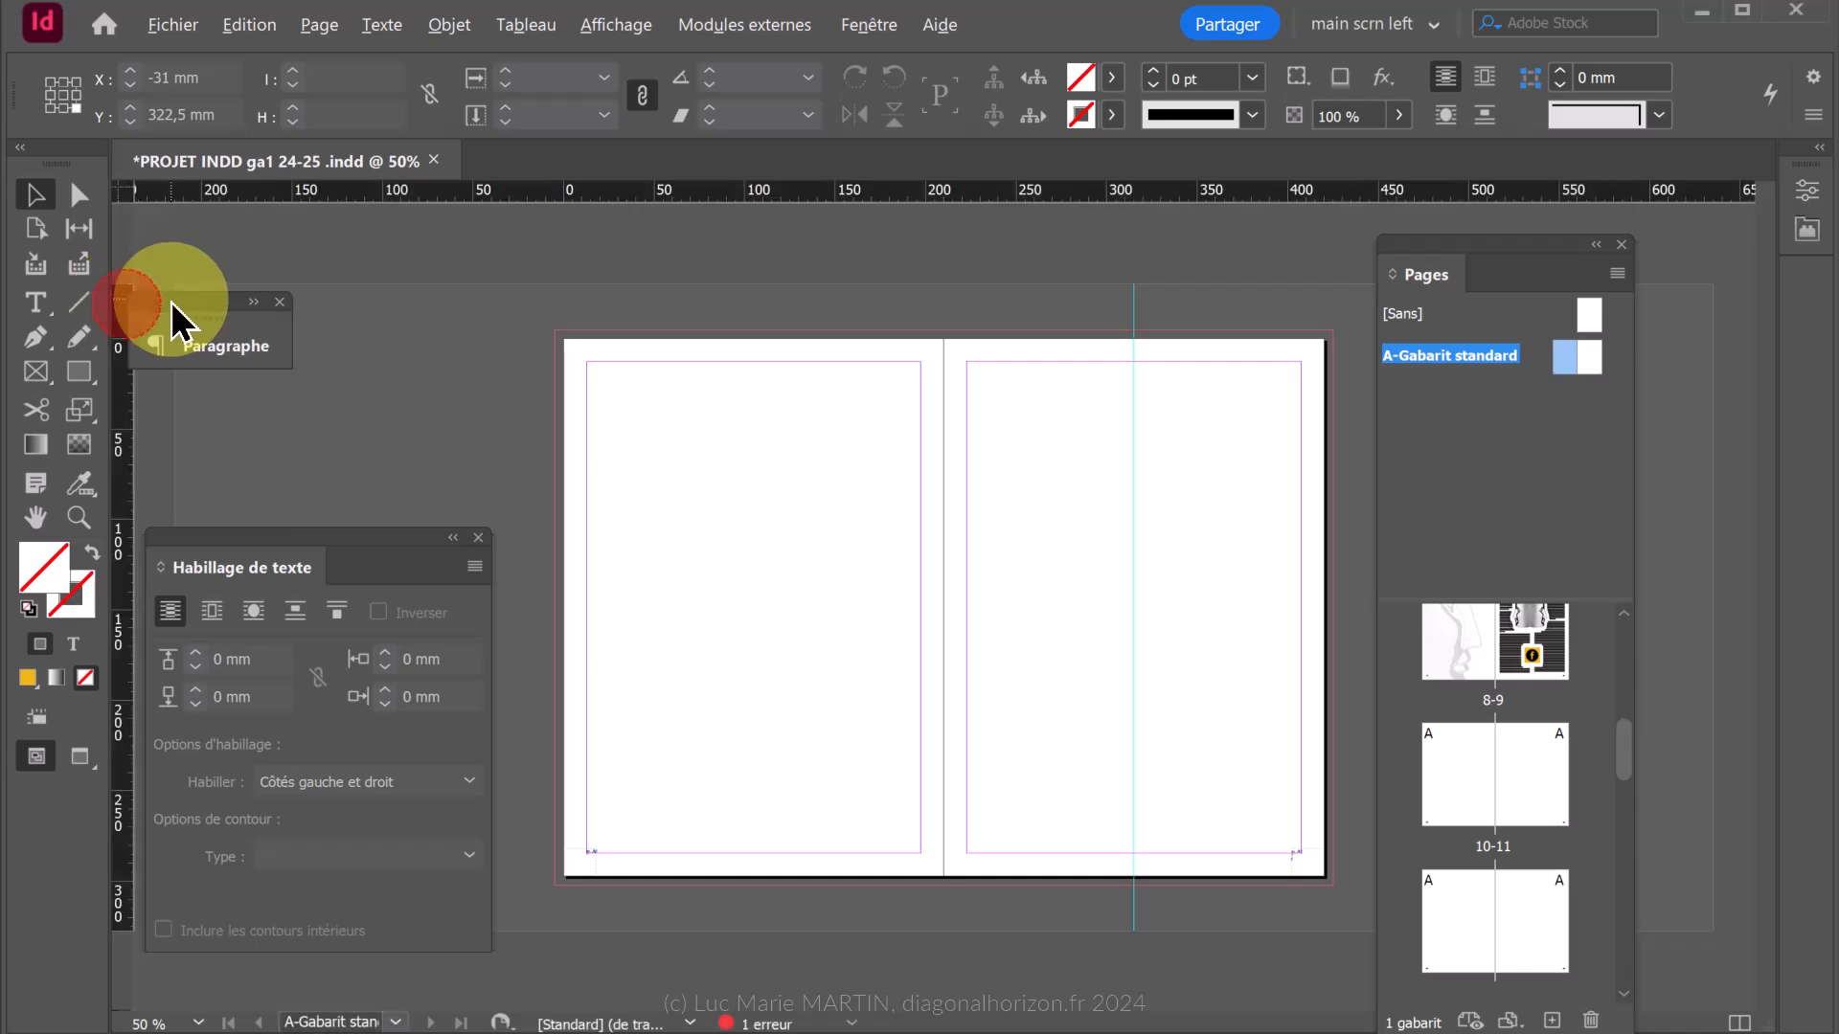
left_click(87, 307)
left_click(76, 317)
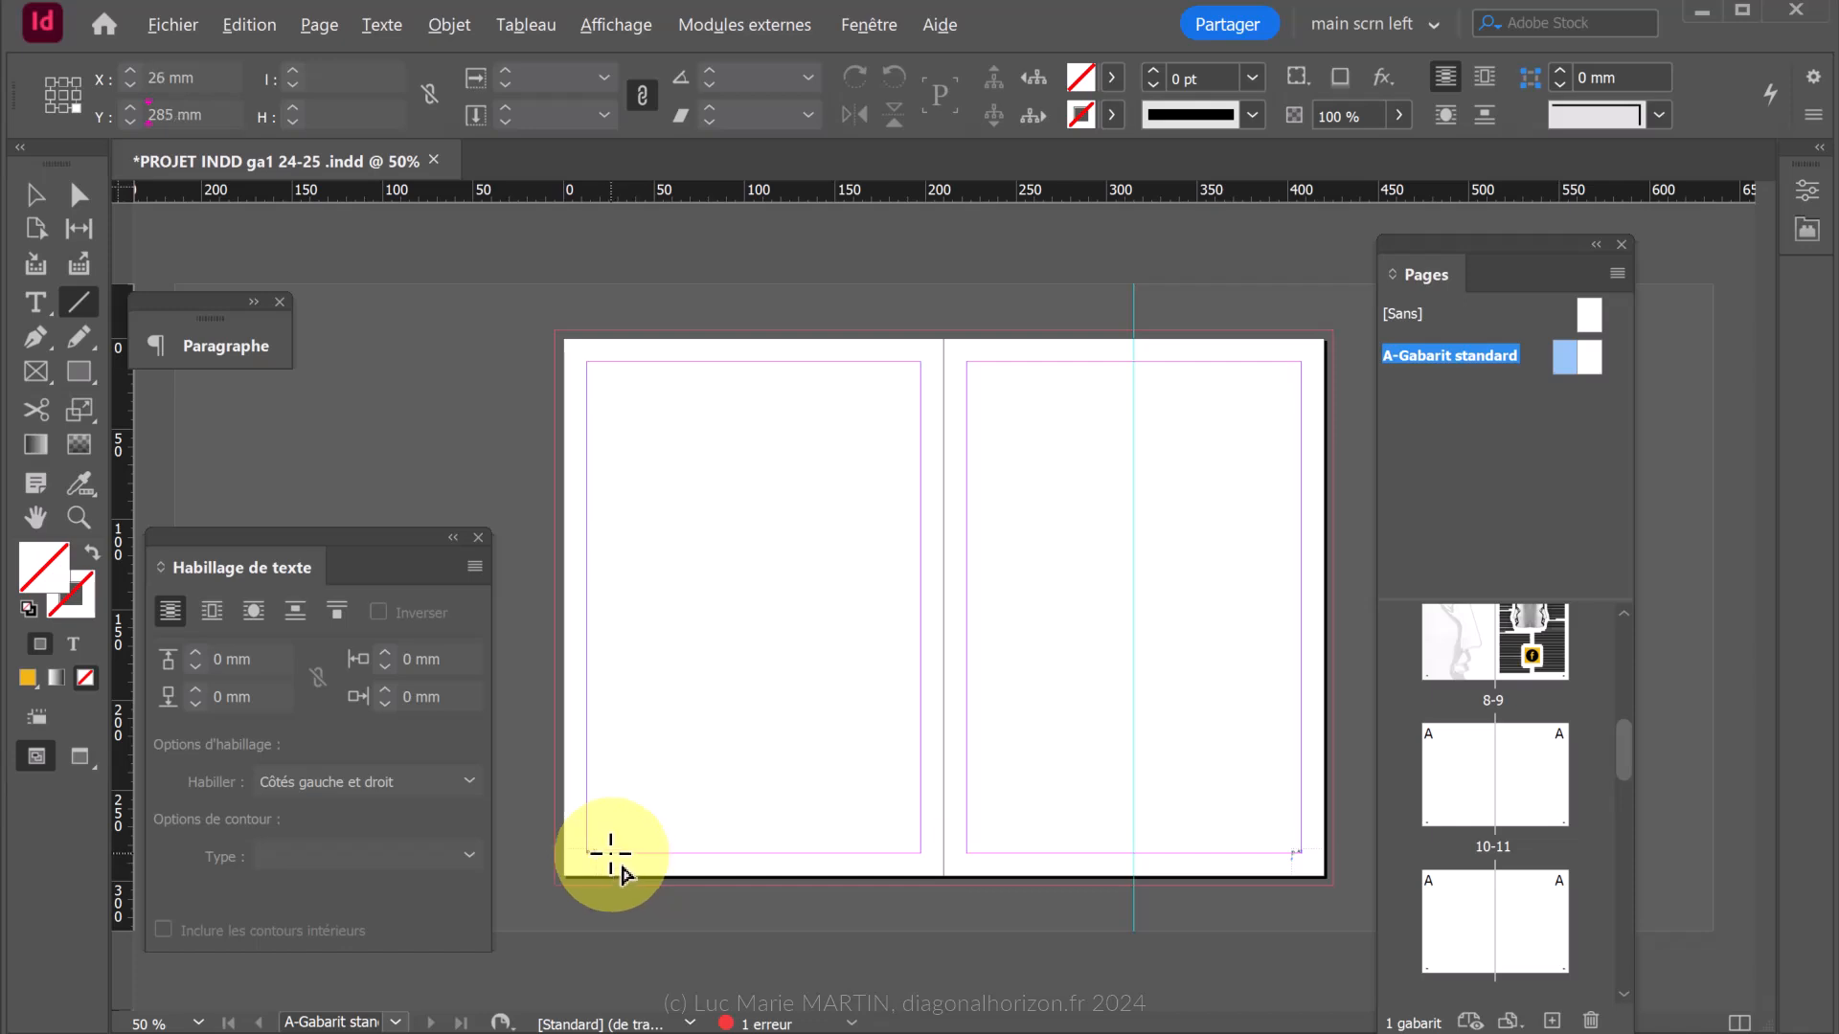
left_click_drag(610, 851, 1266, 826)
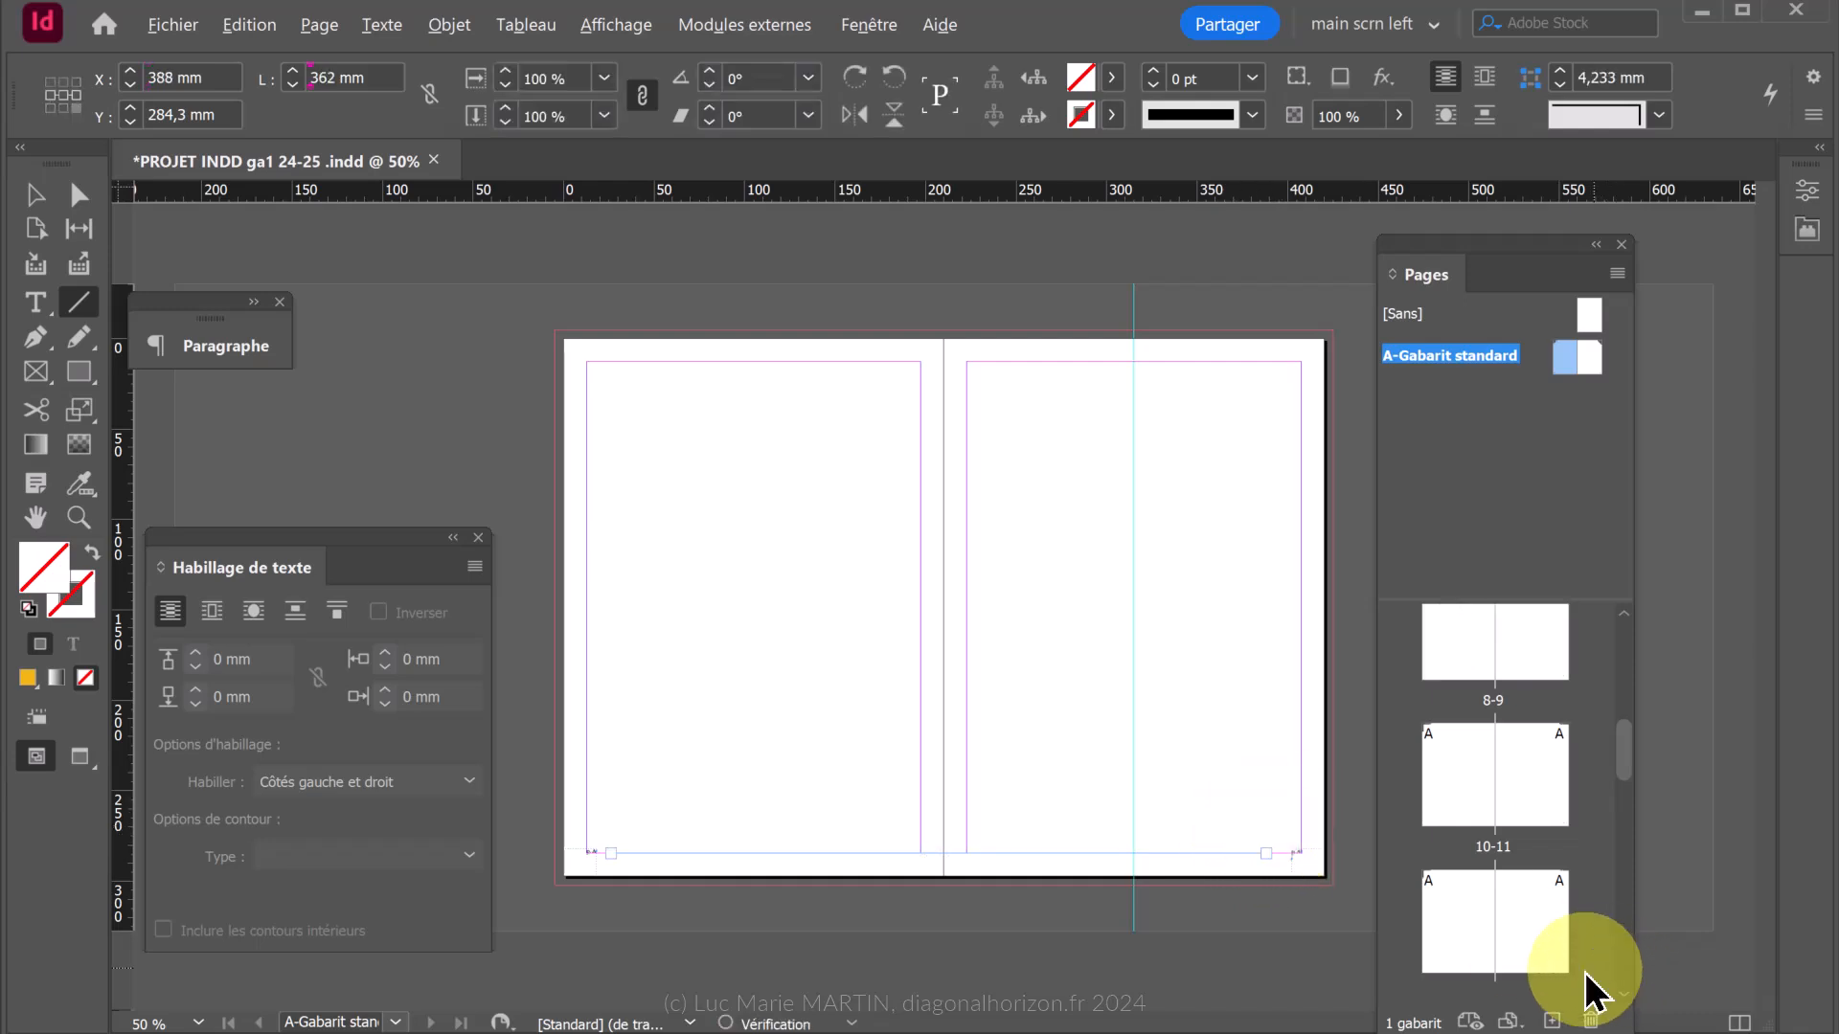
Set the stroke colour of the horizontal line on the master to black, 000000.
left_click(78, 617)
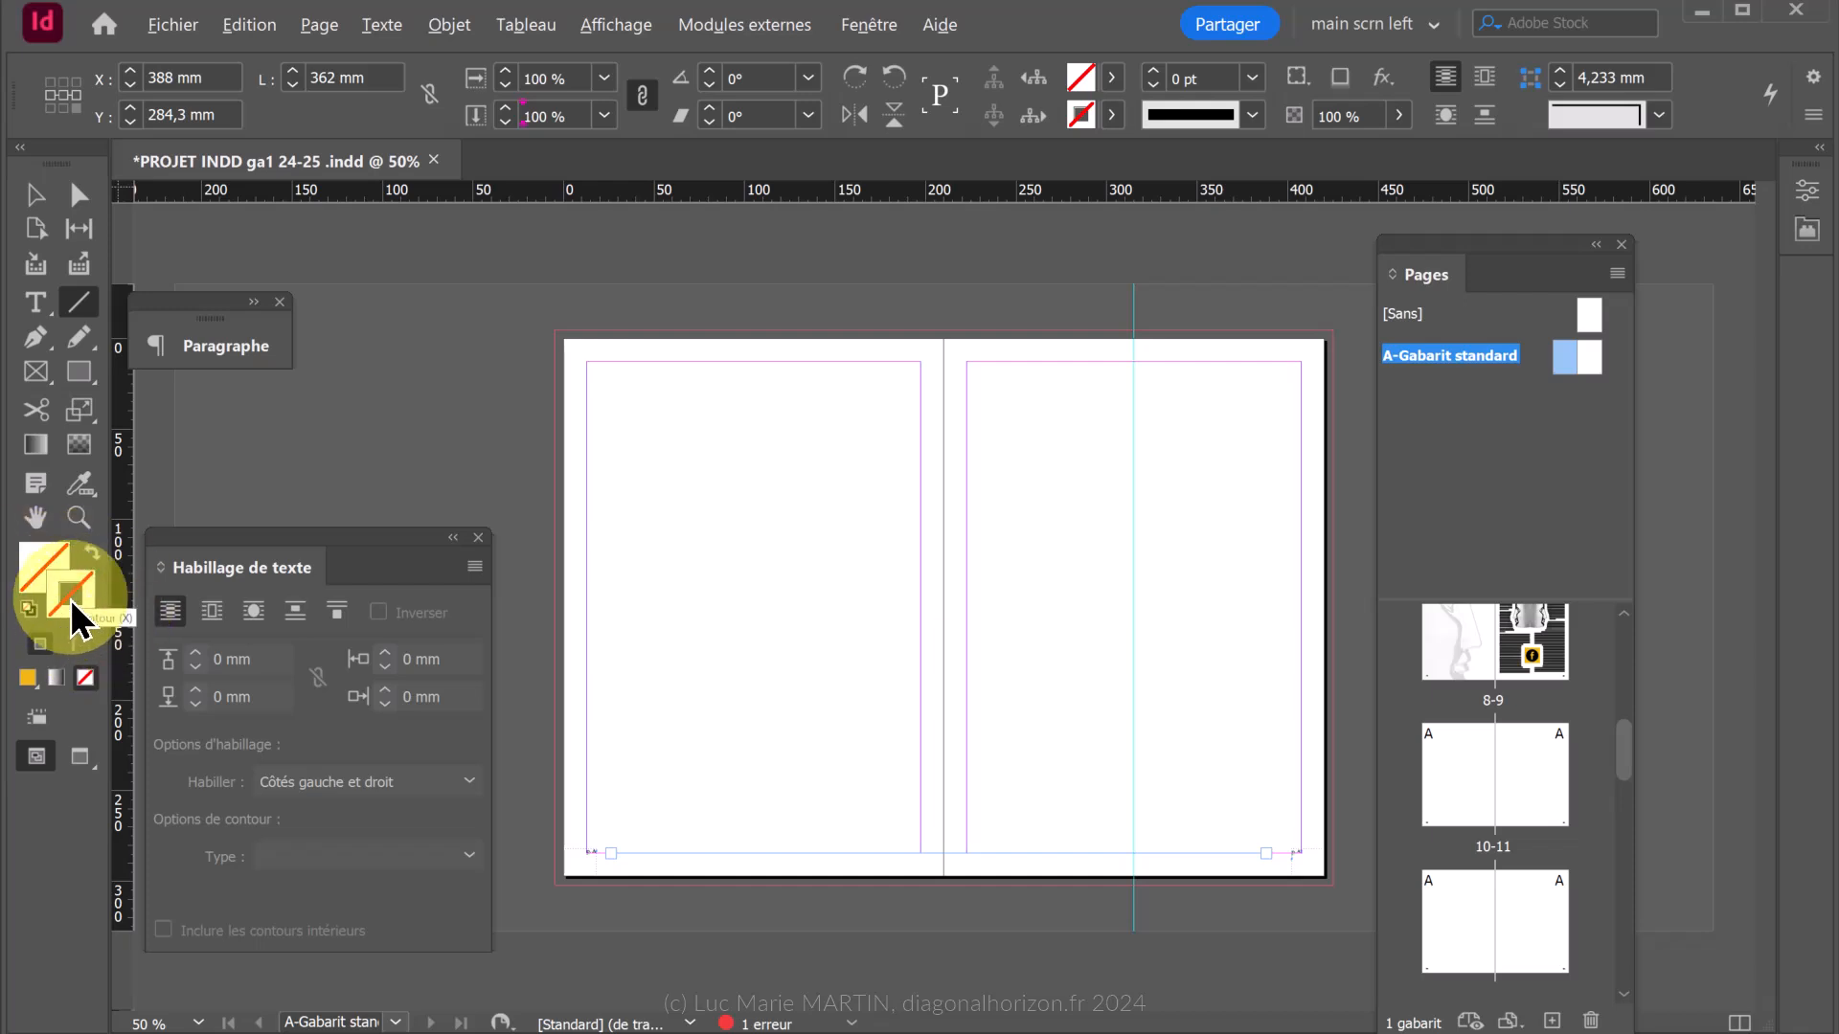
left_click(76, 597)
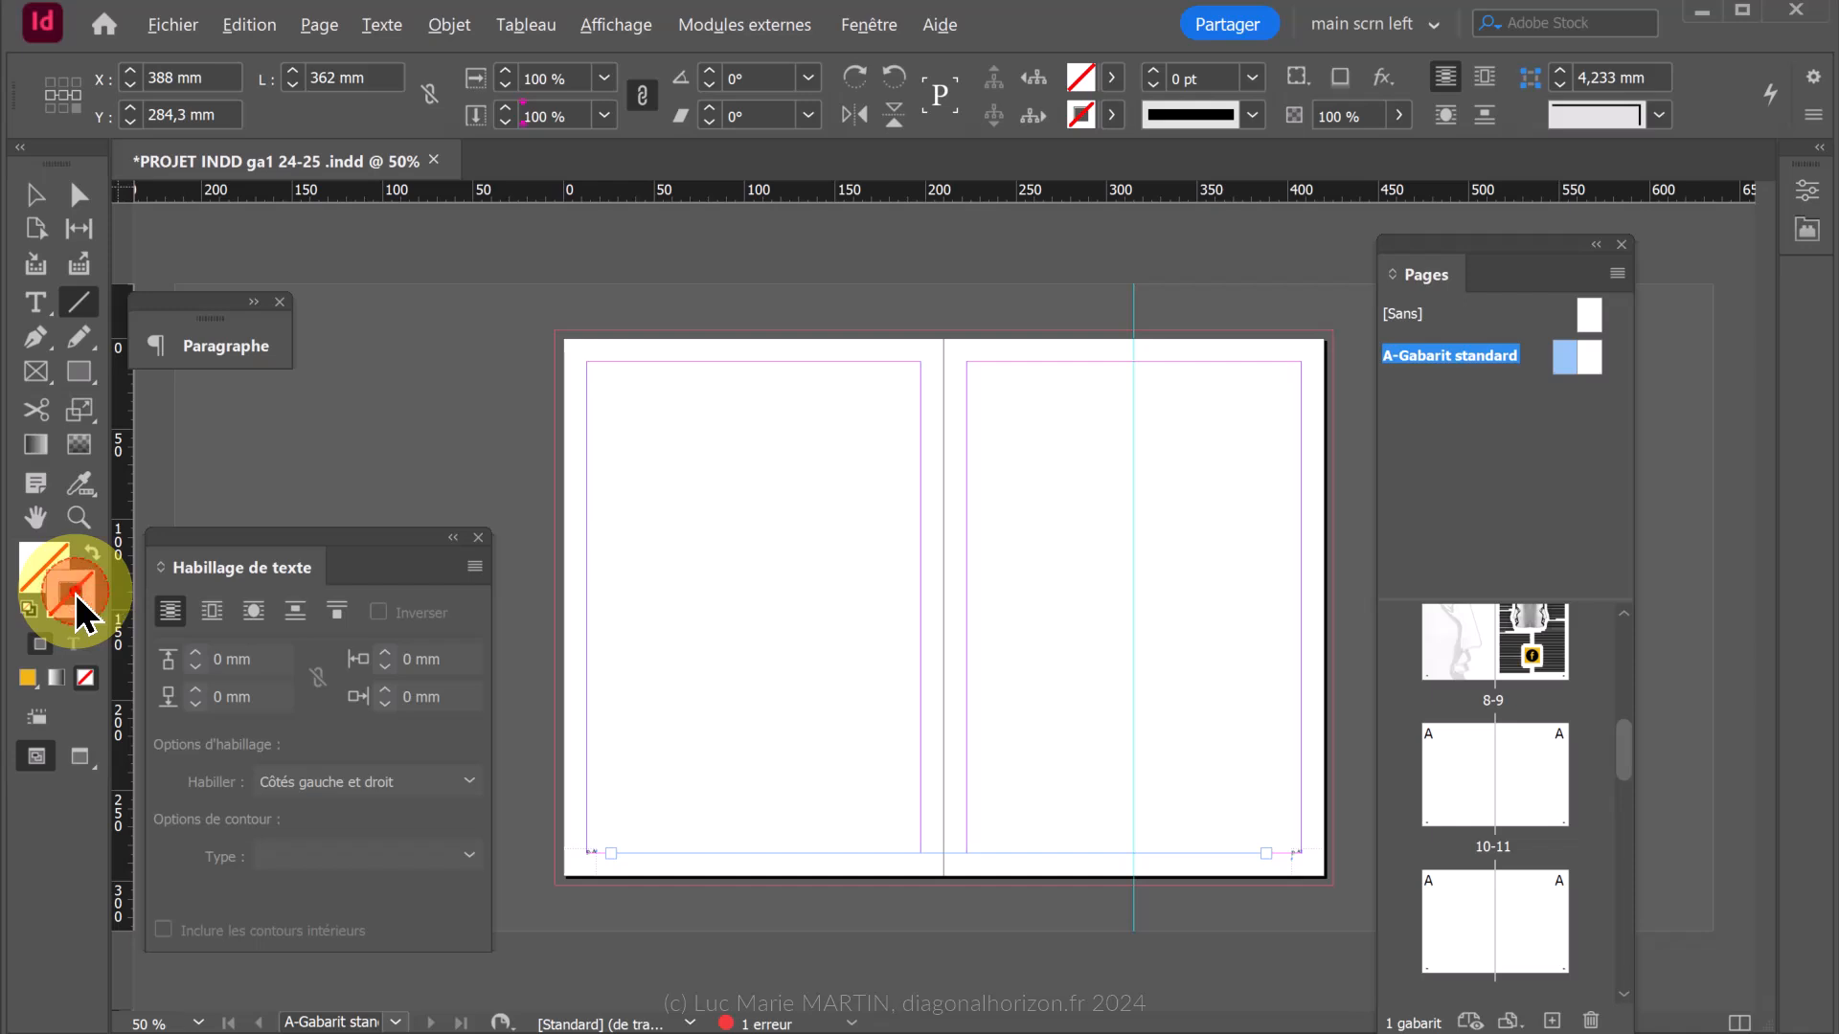
left_click(75, 594)
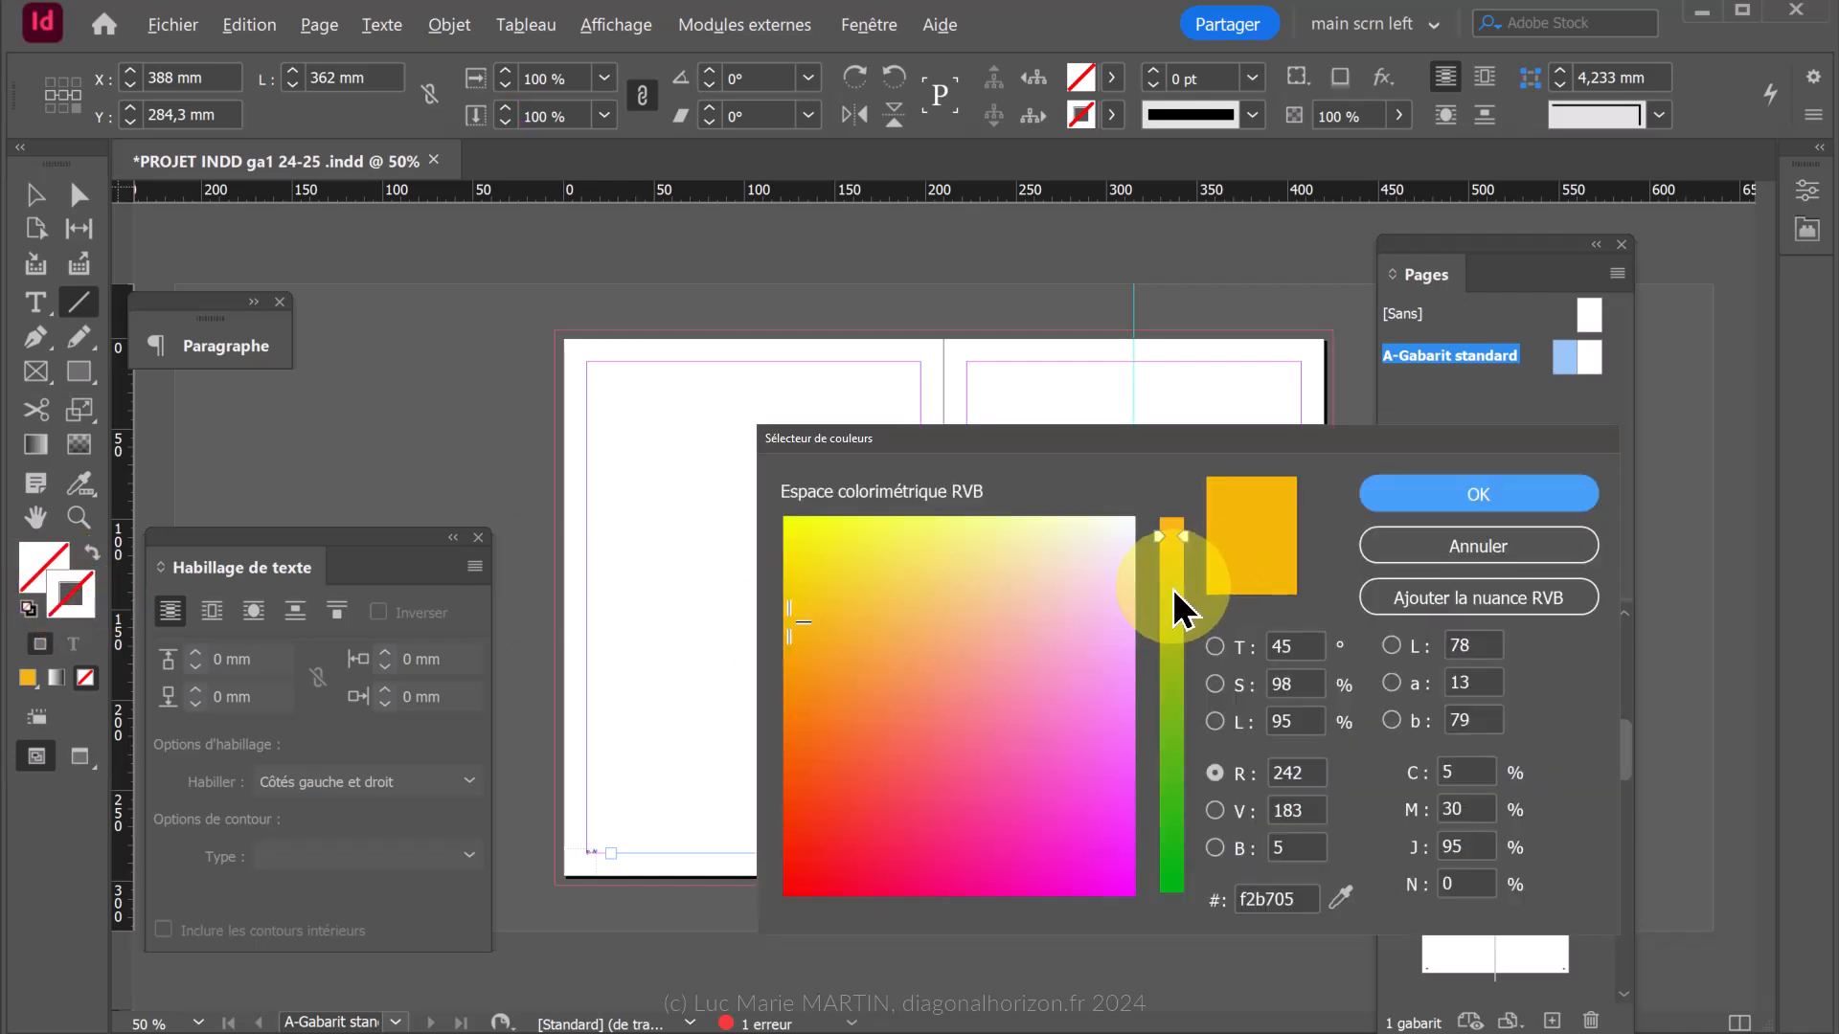
mouse_move(1096, 588)
left_mouse_down()
mouse_move(1117, 509)
mouse_move(1170, 497)
mouse_move(719, 565)
mouse_move(575, 1010)
left_mouse_up()
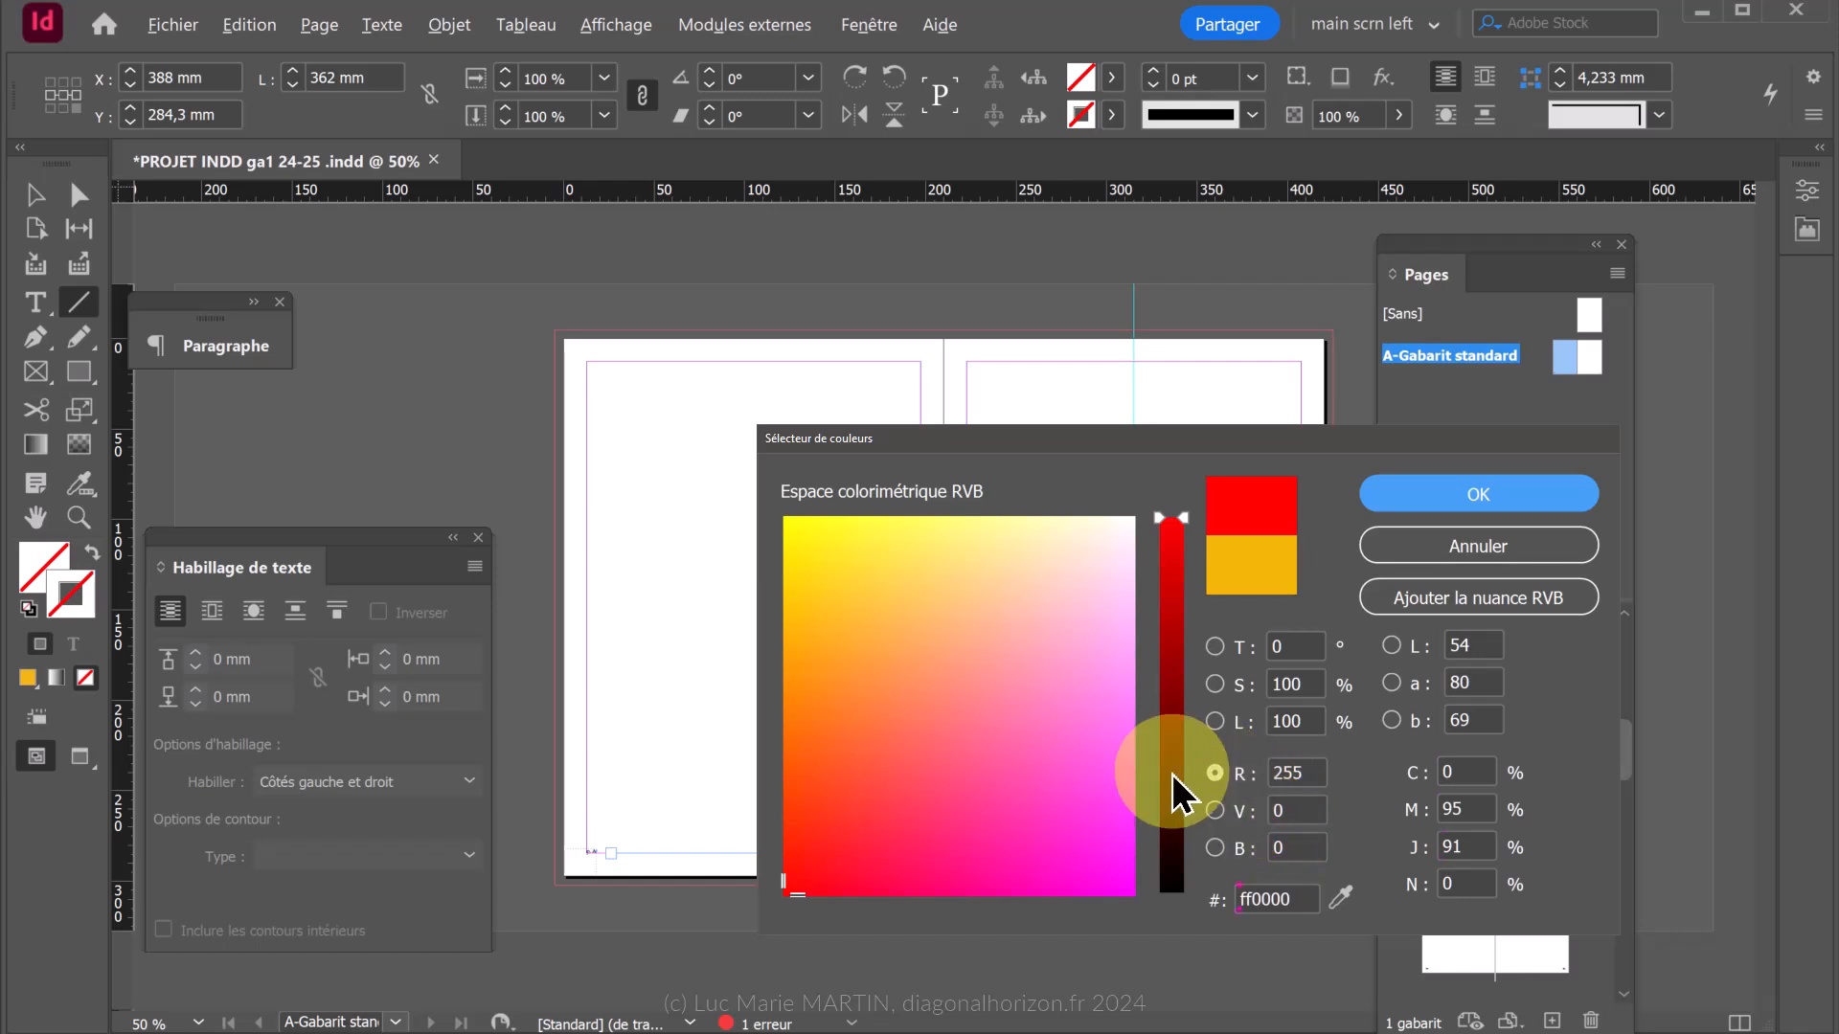
left_click_drag(1180, 789, 1132, 1006)
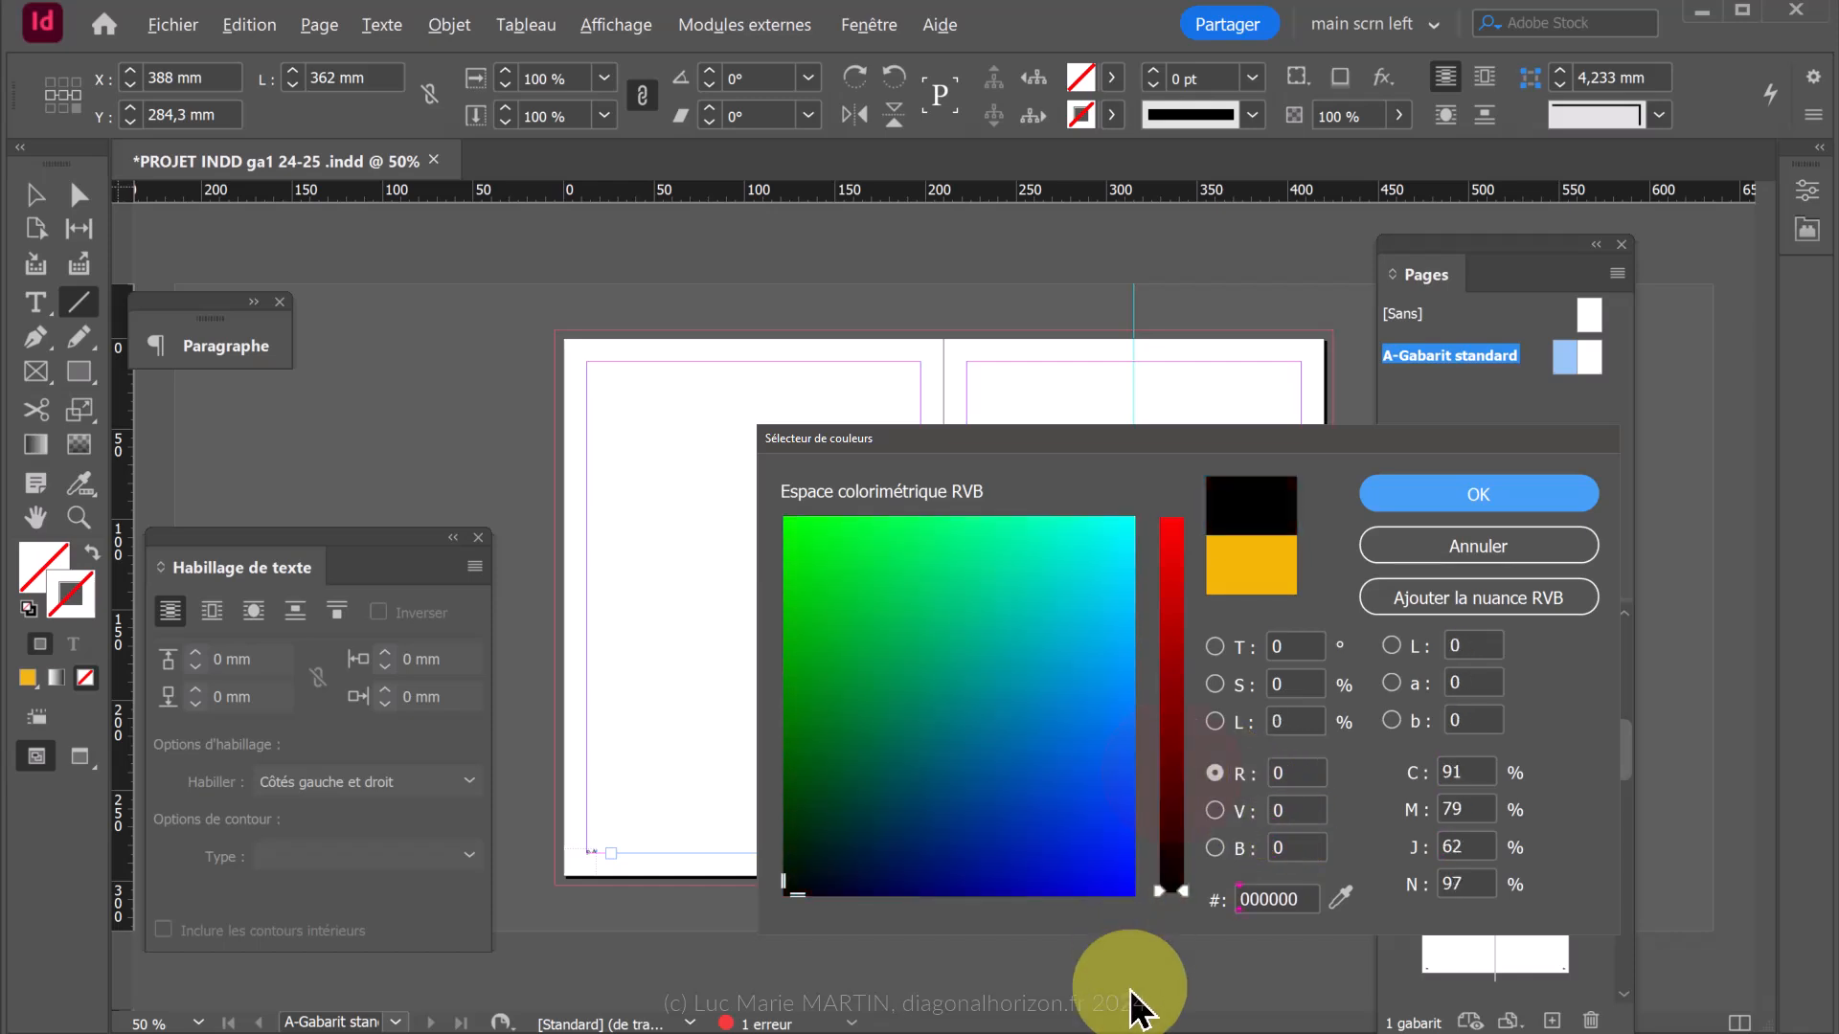
left_click(1488, 496)
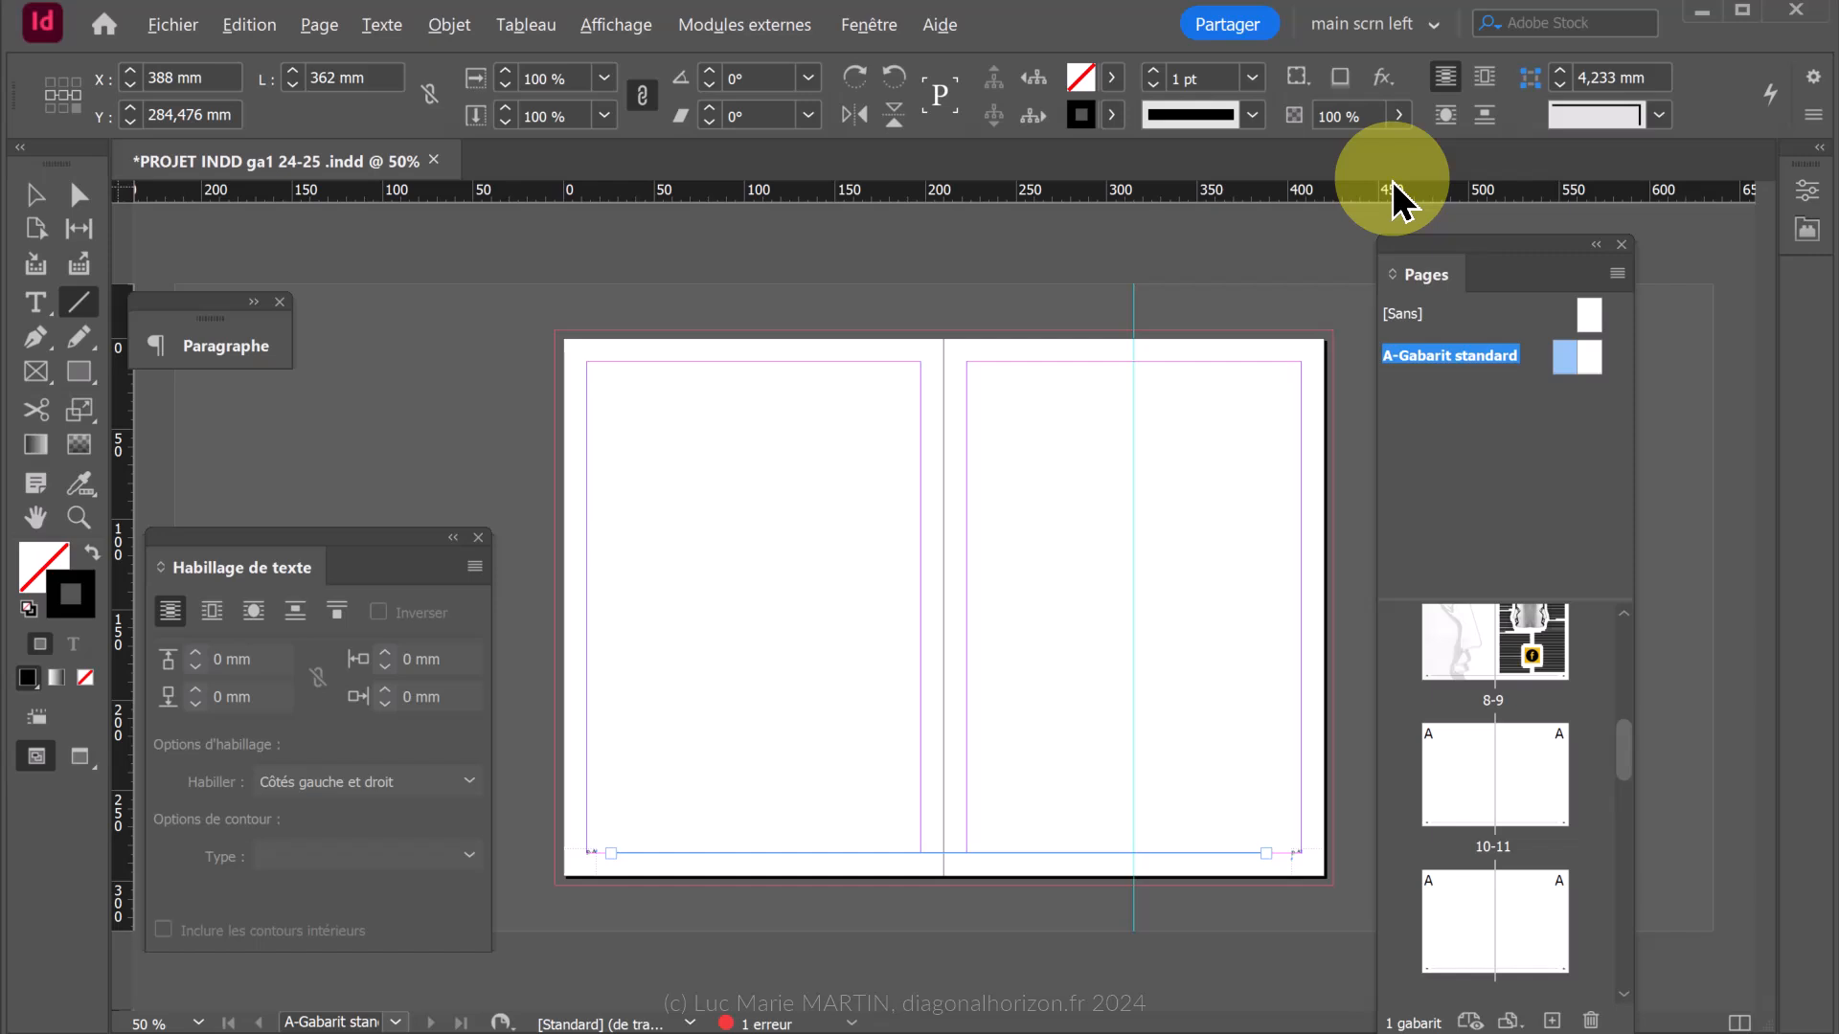
Show the alignment options and centre the line horizontally, aligned to the spread (Aligner sur la planche).
left_click(856, 29)
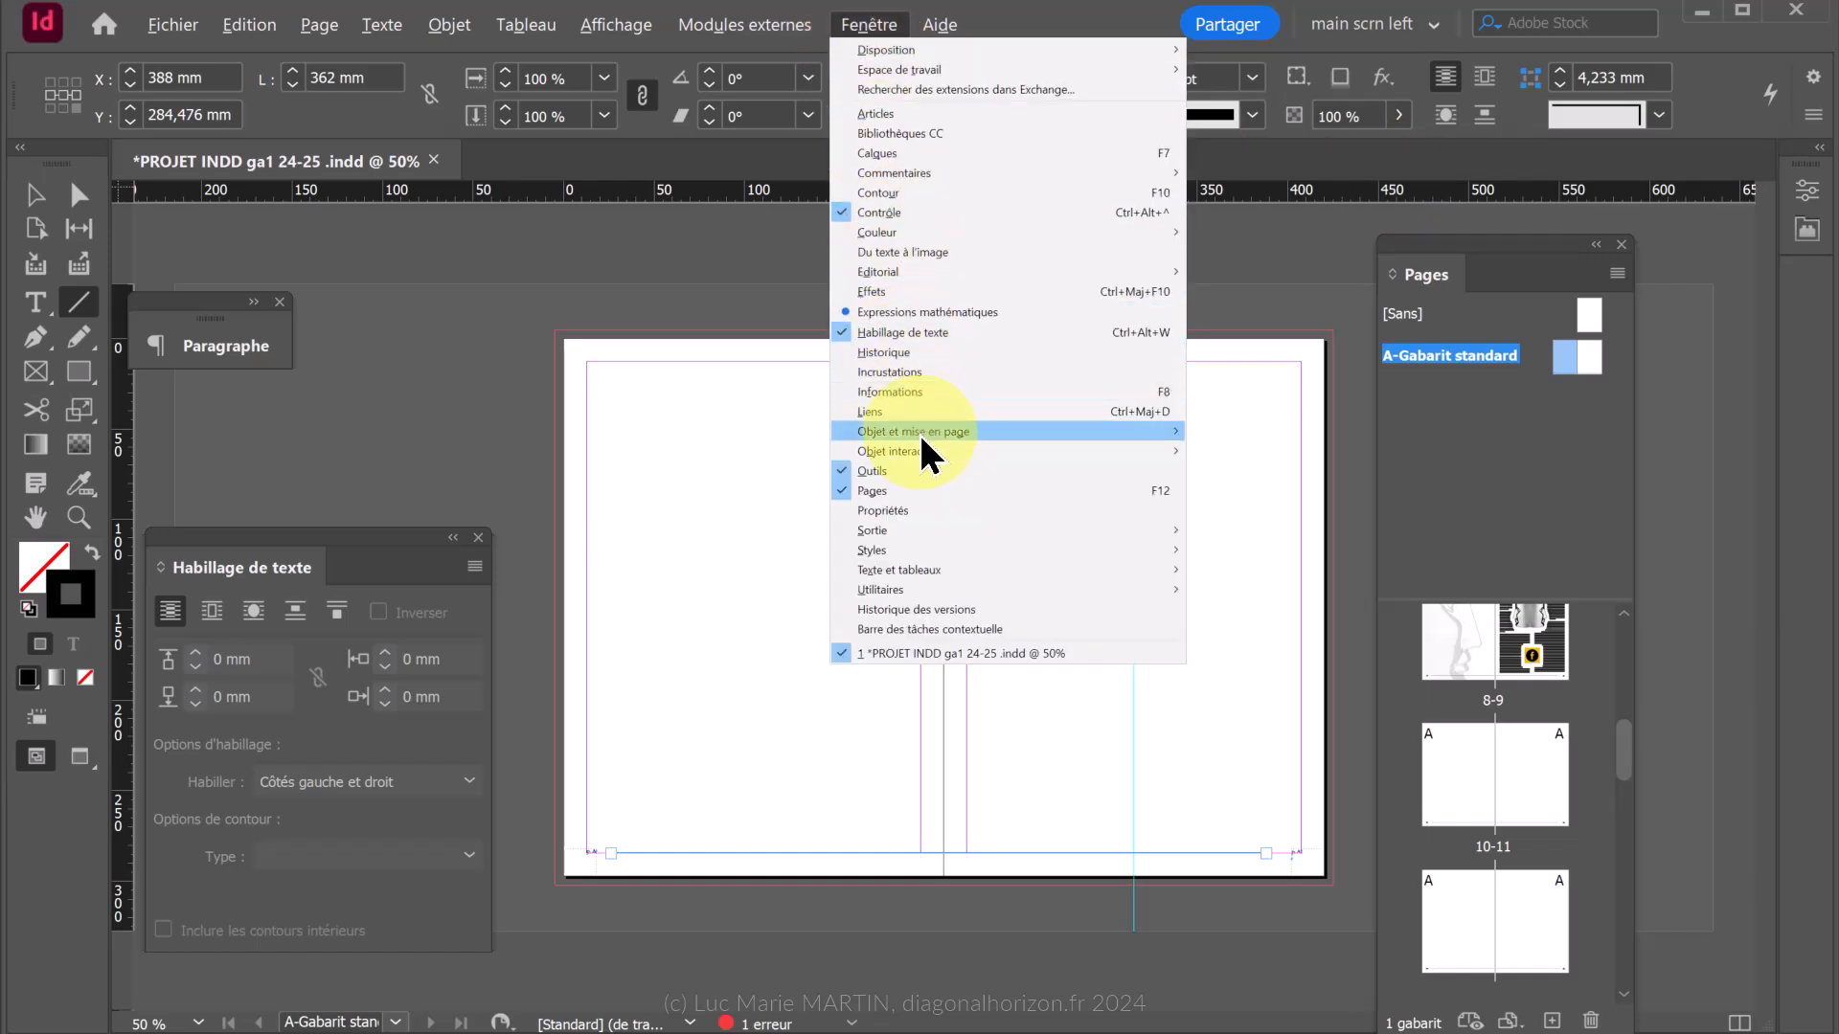
mouse_move(918, 431)
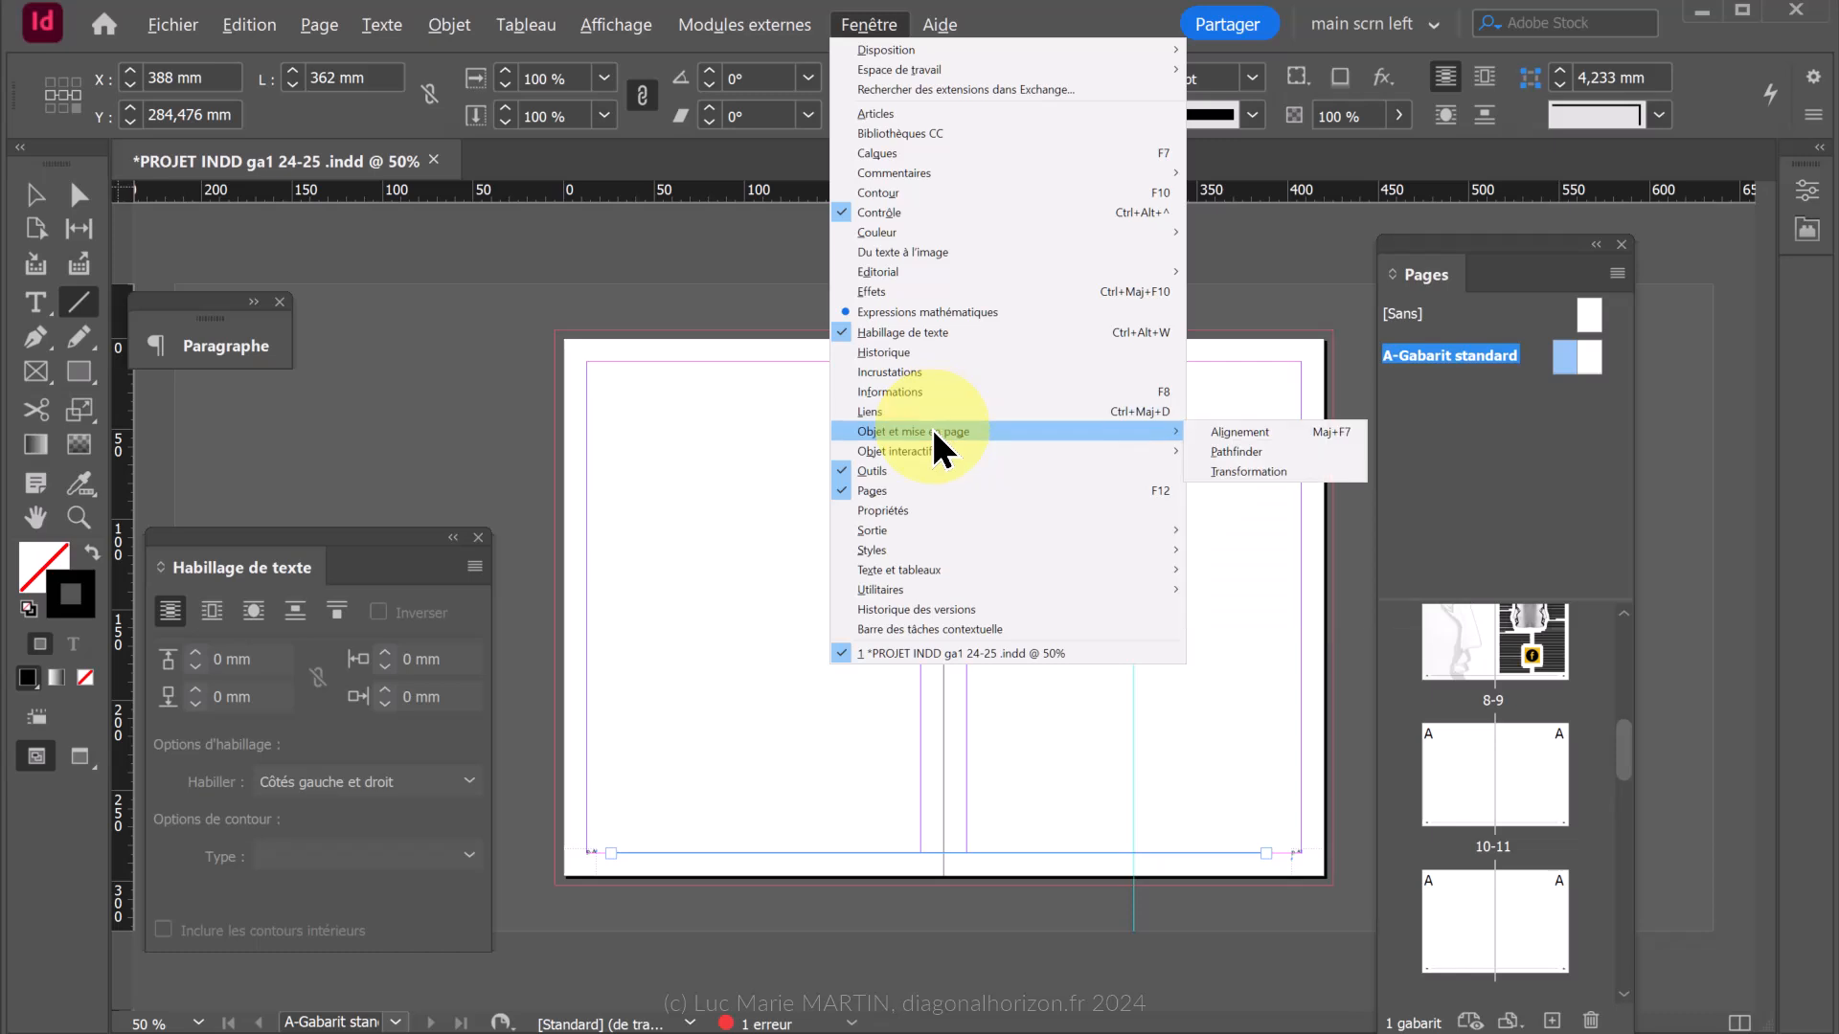
left_click(1304, 437)
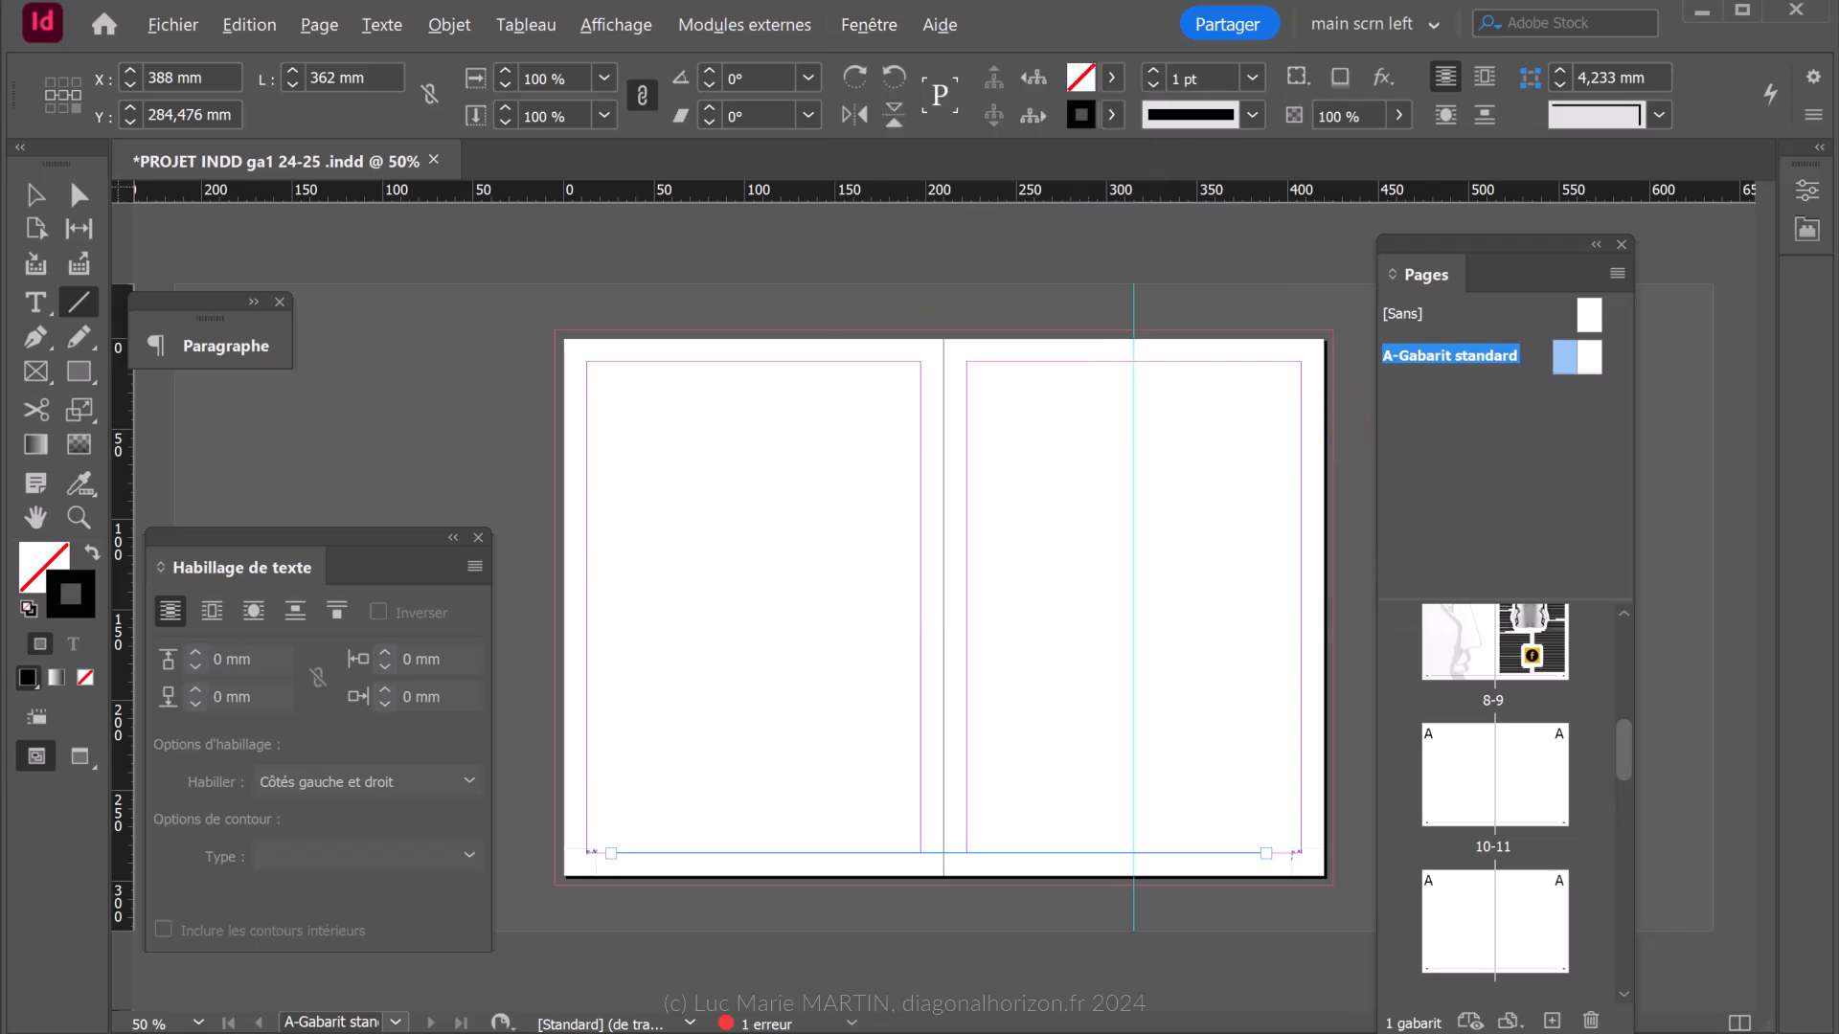
left_click_drag(1478, 235, 1252, 246)
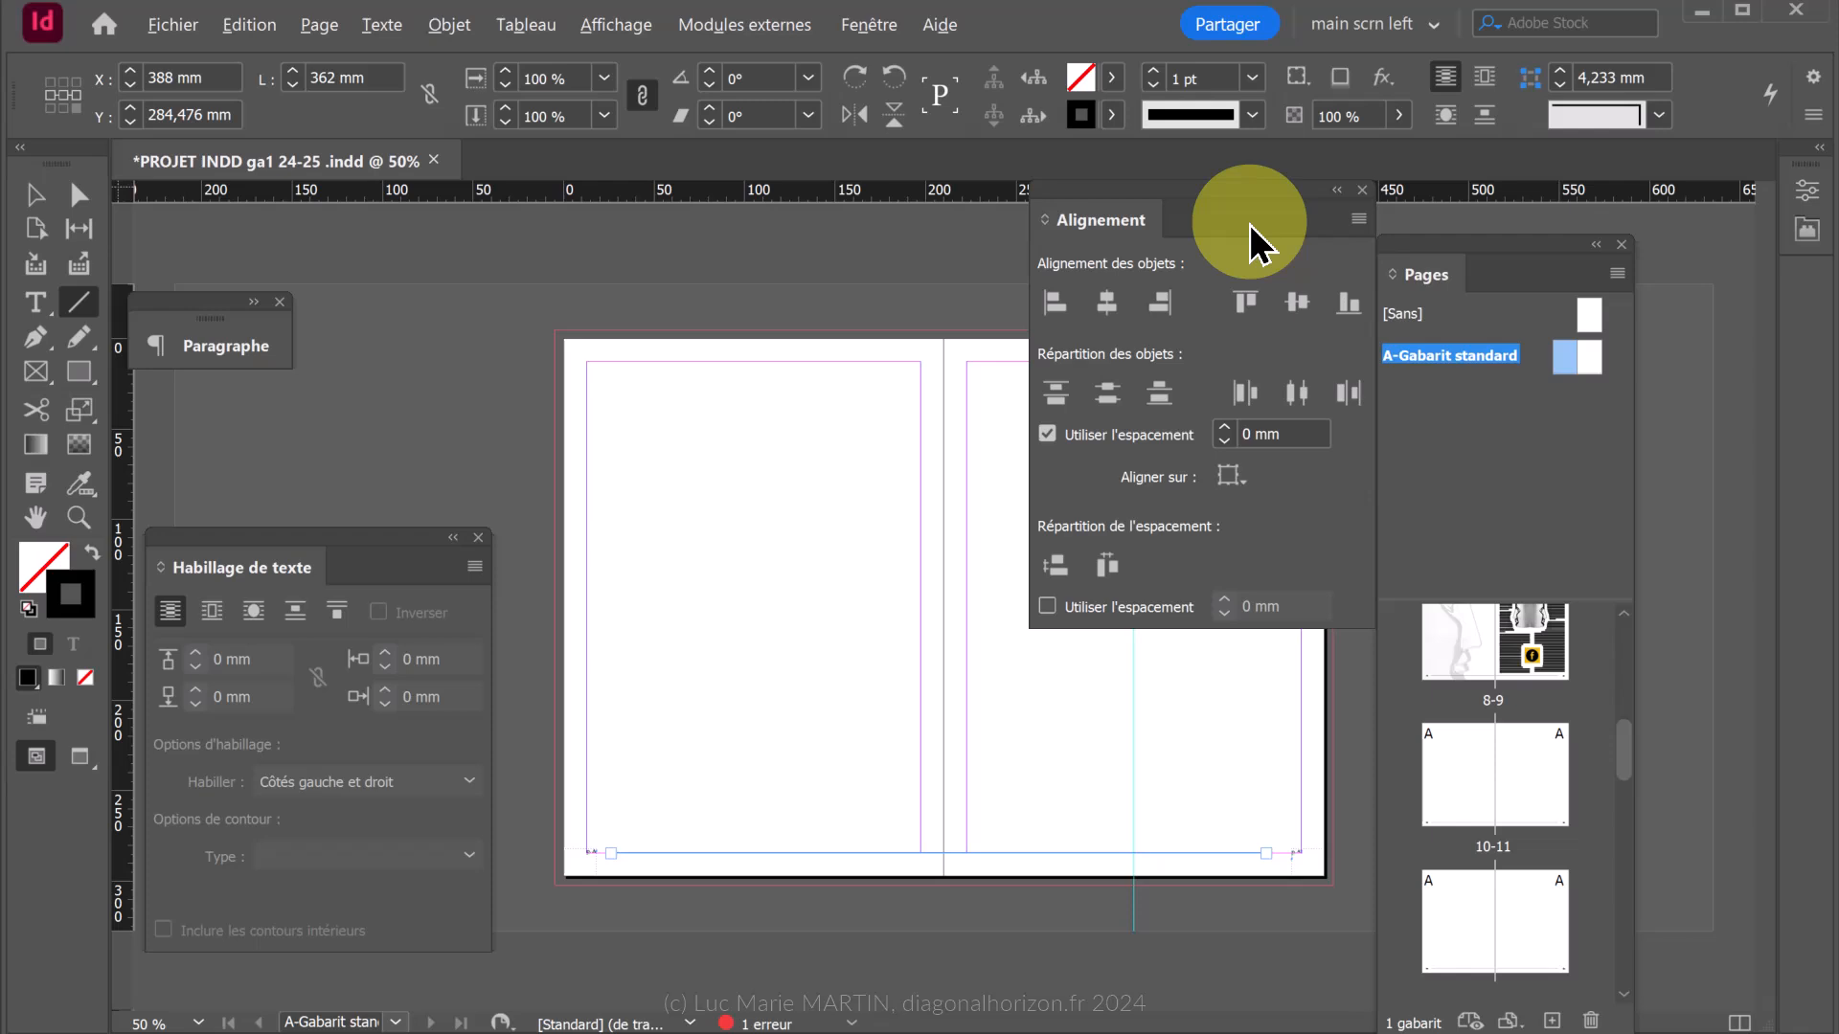
left_click(1230, 475)
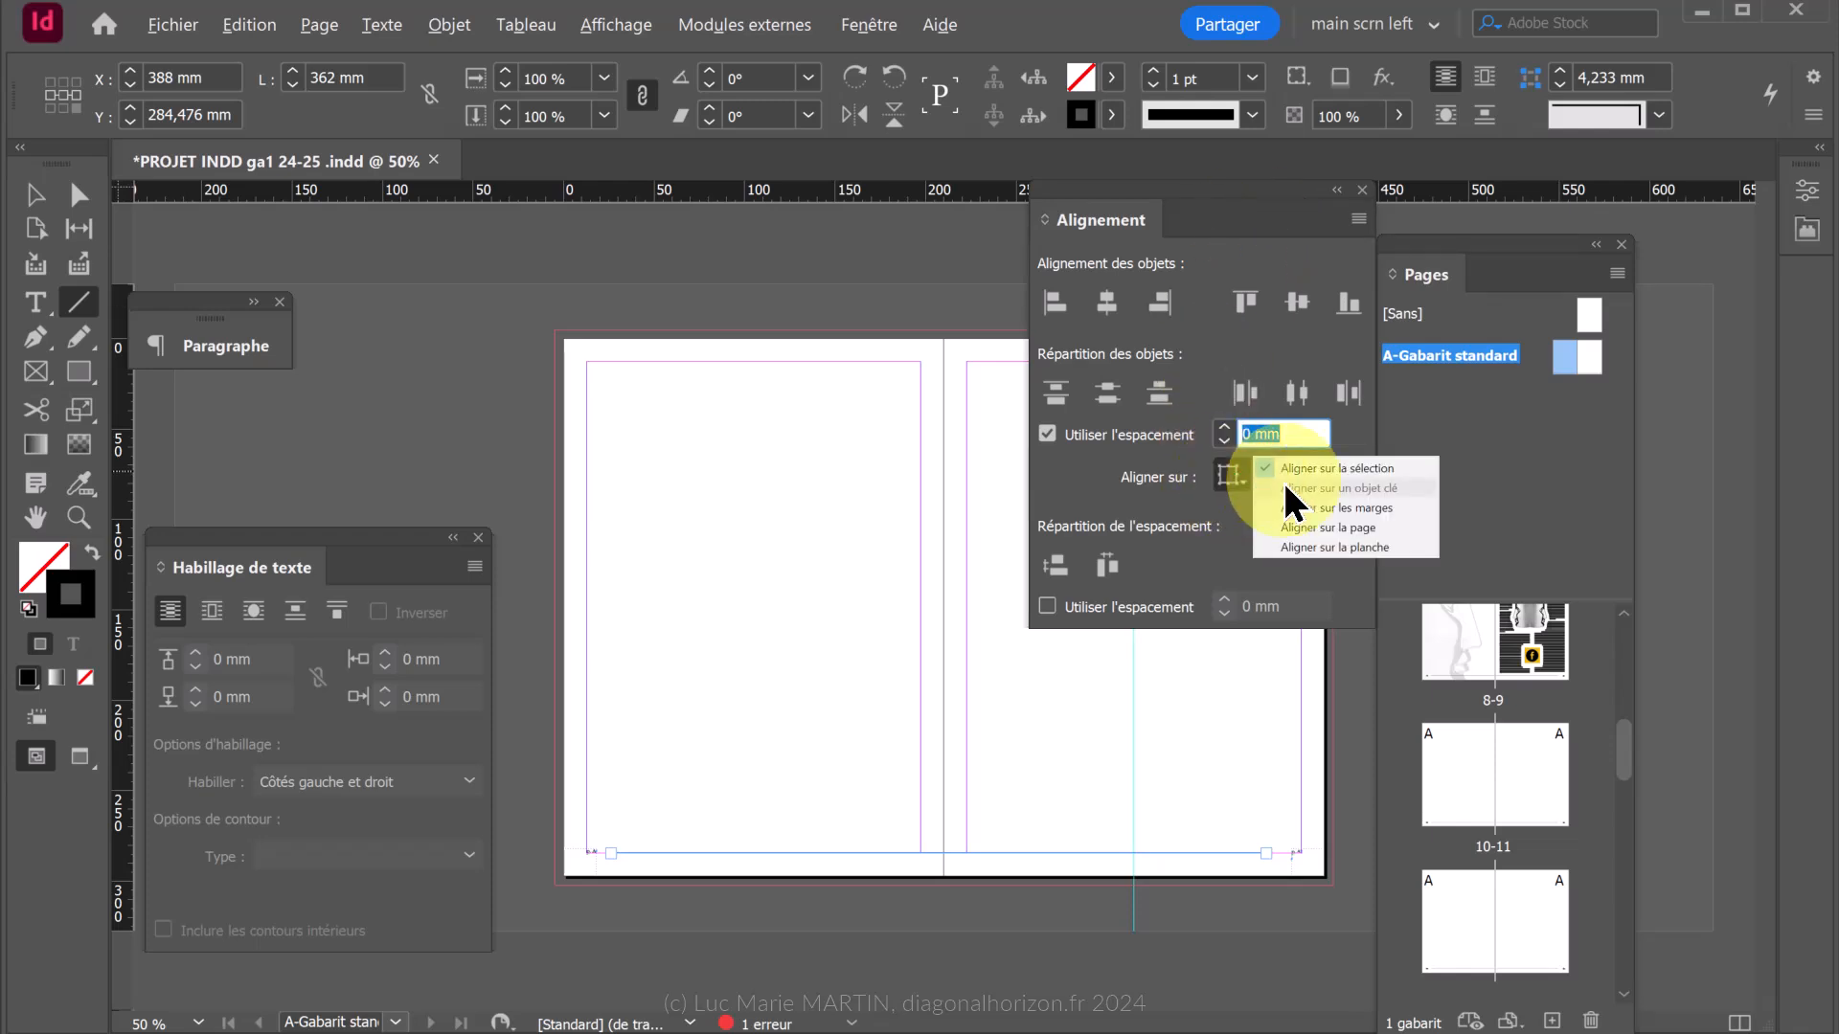
left_click(1362, 548)
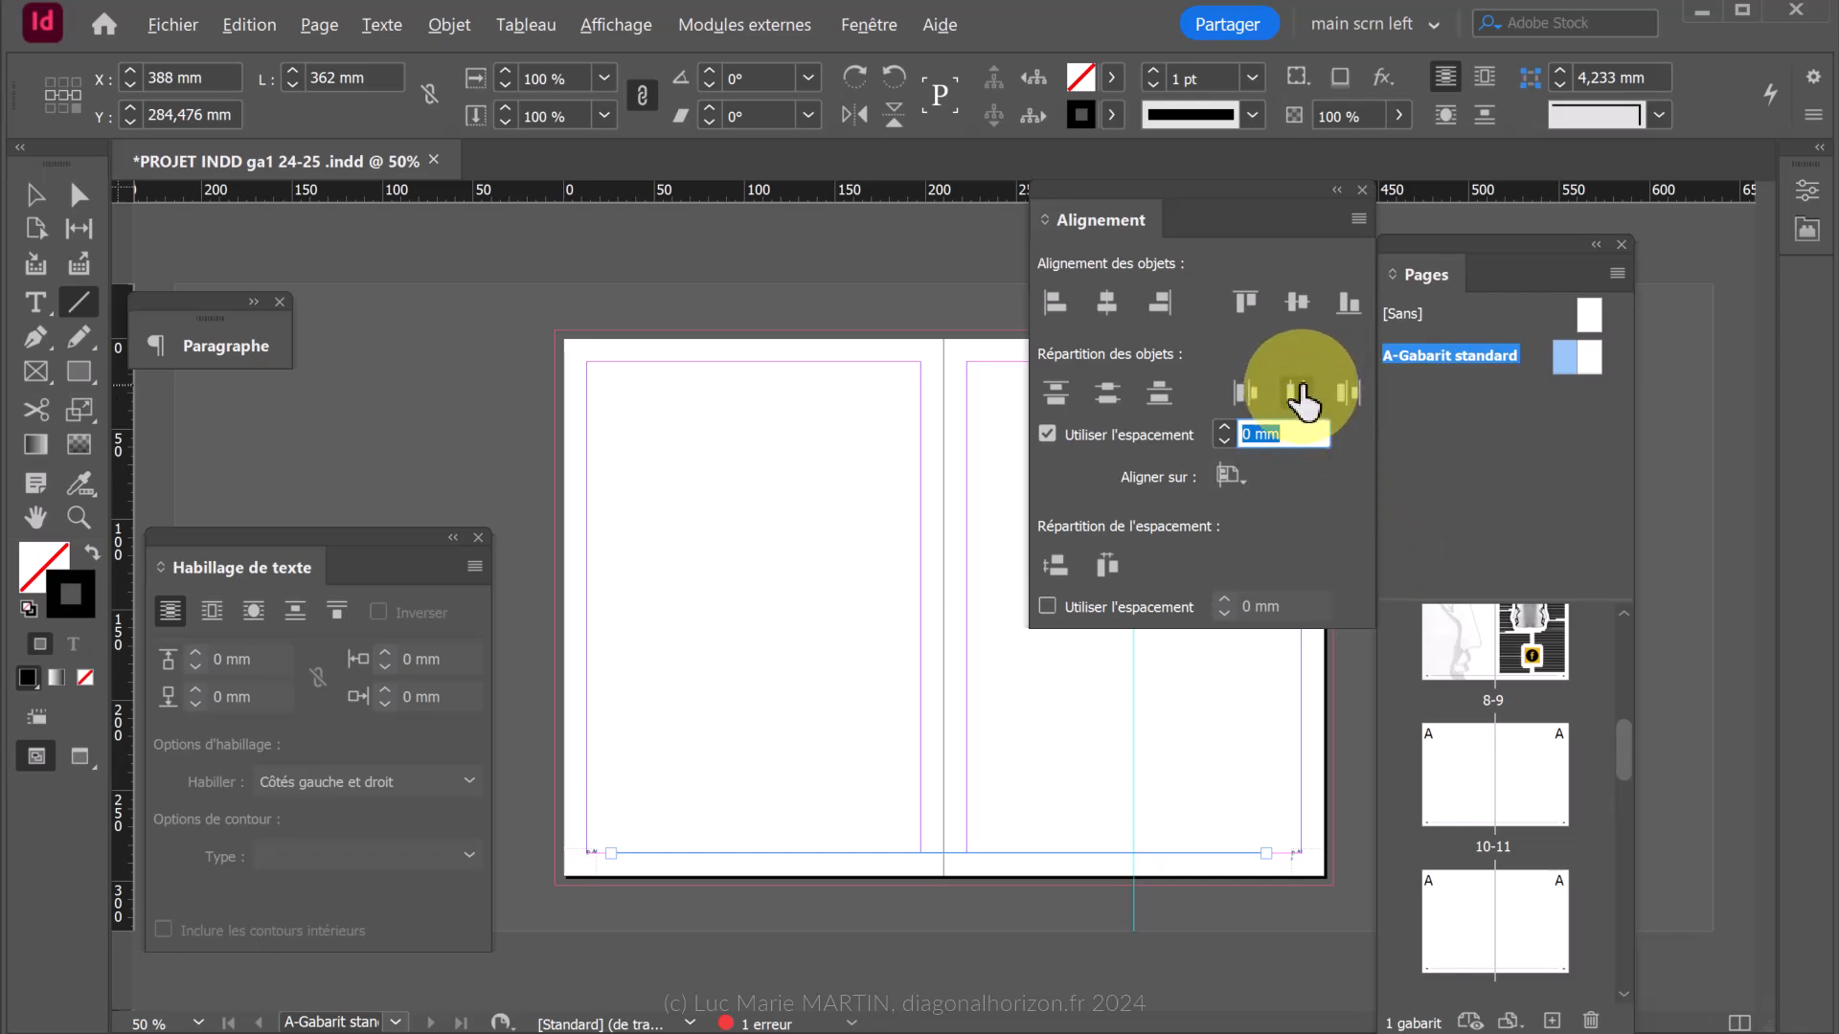
left_click(1106, 305)
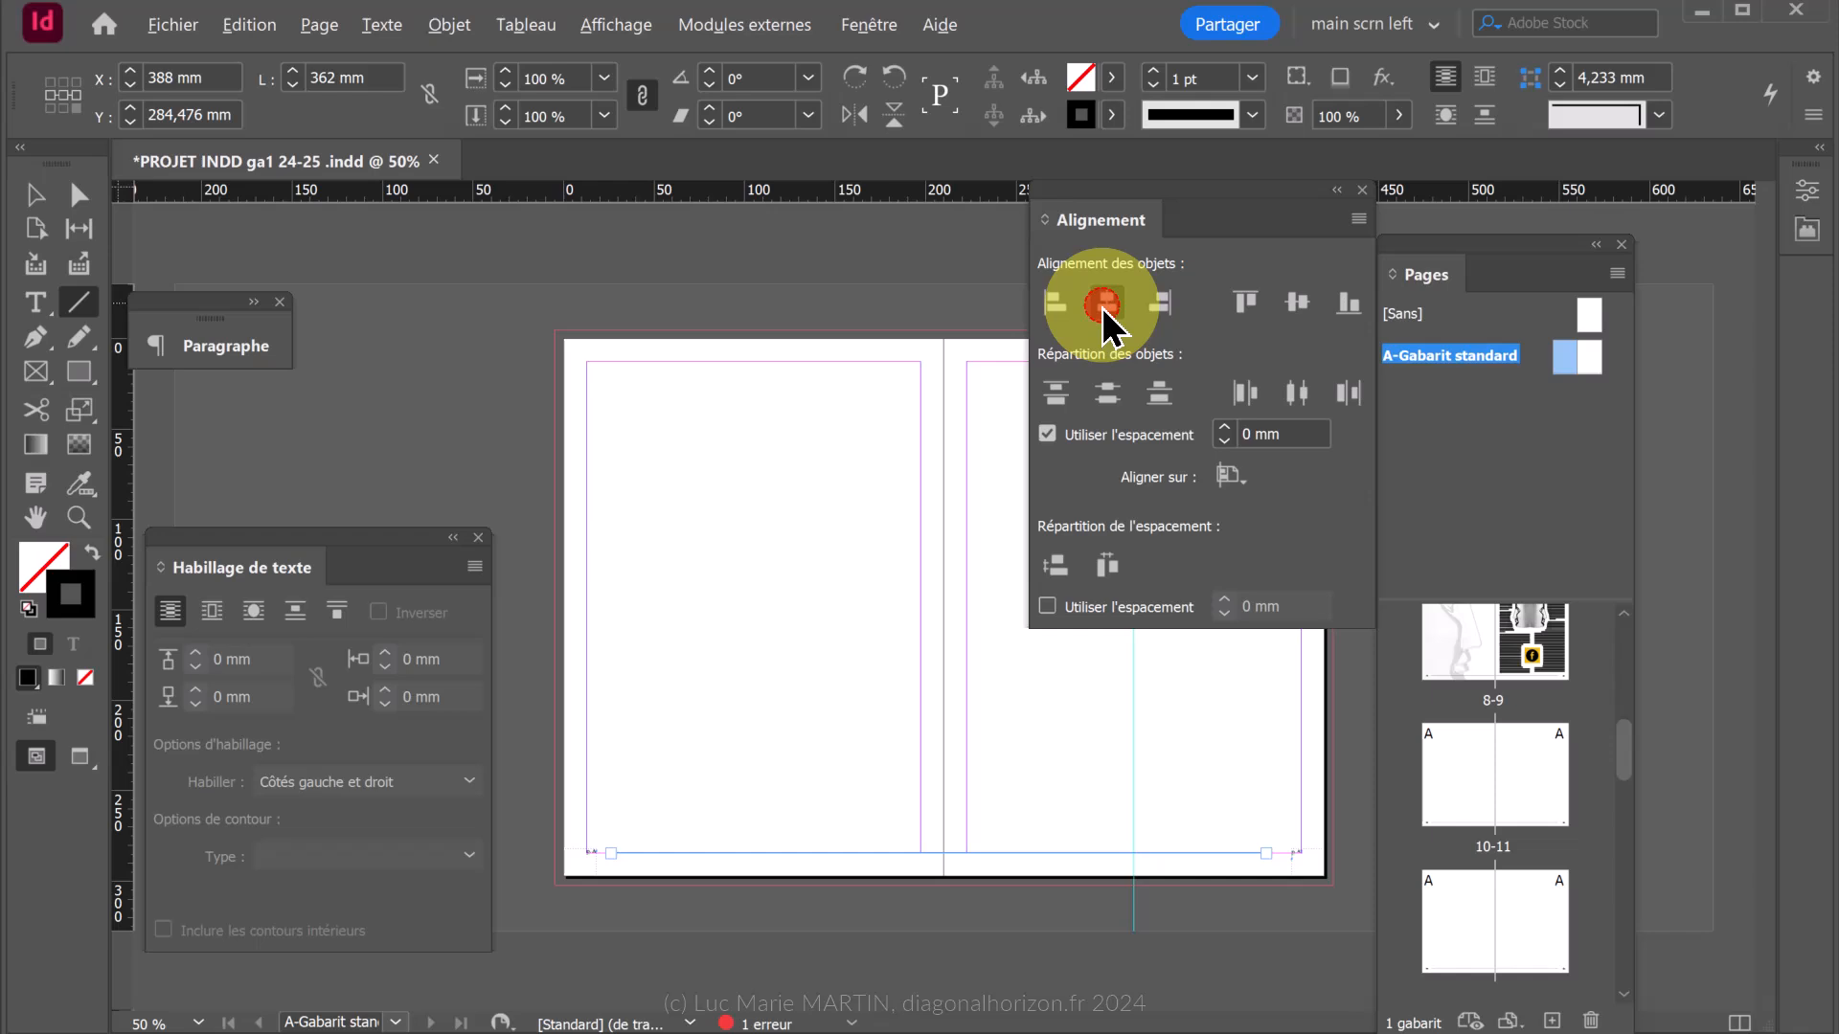
Thicken the horizontal line's stroke to 8 pt.
left_click(34, 196)
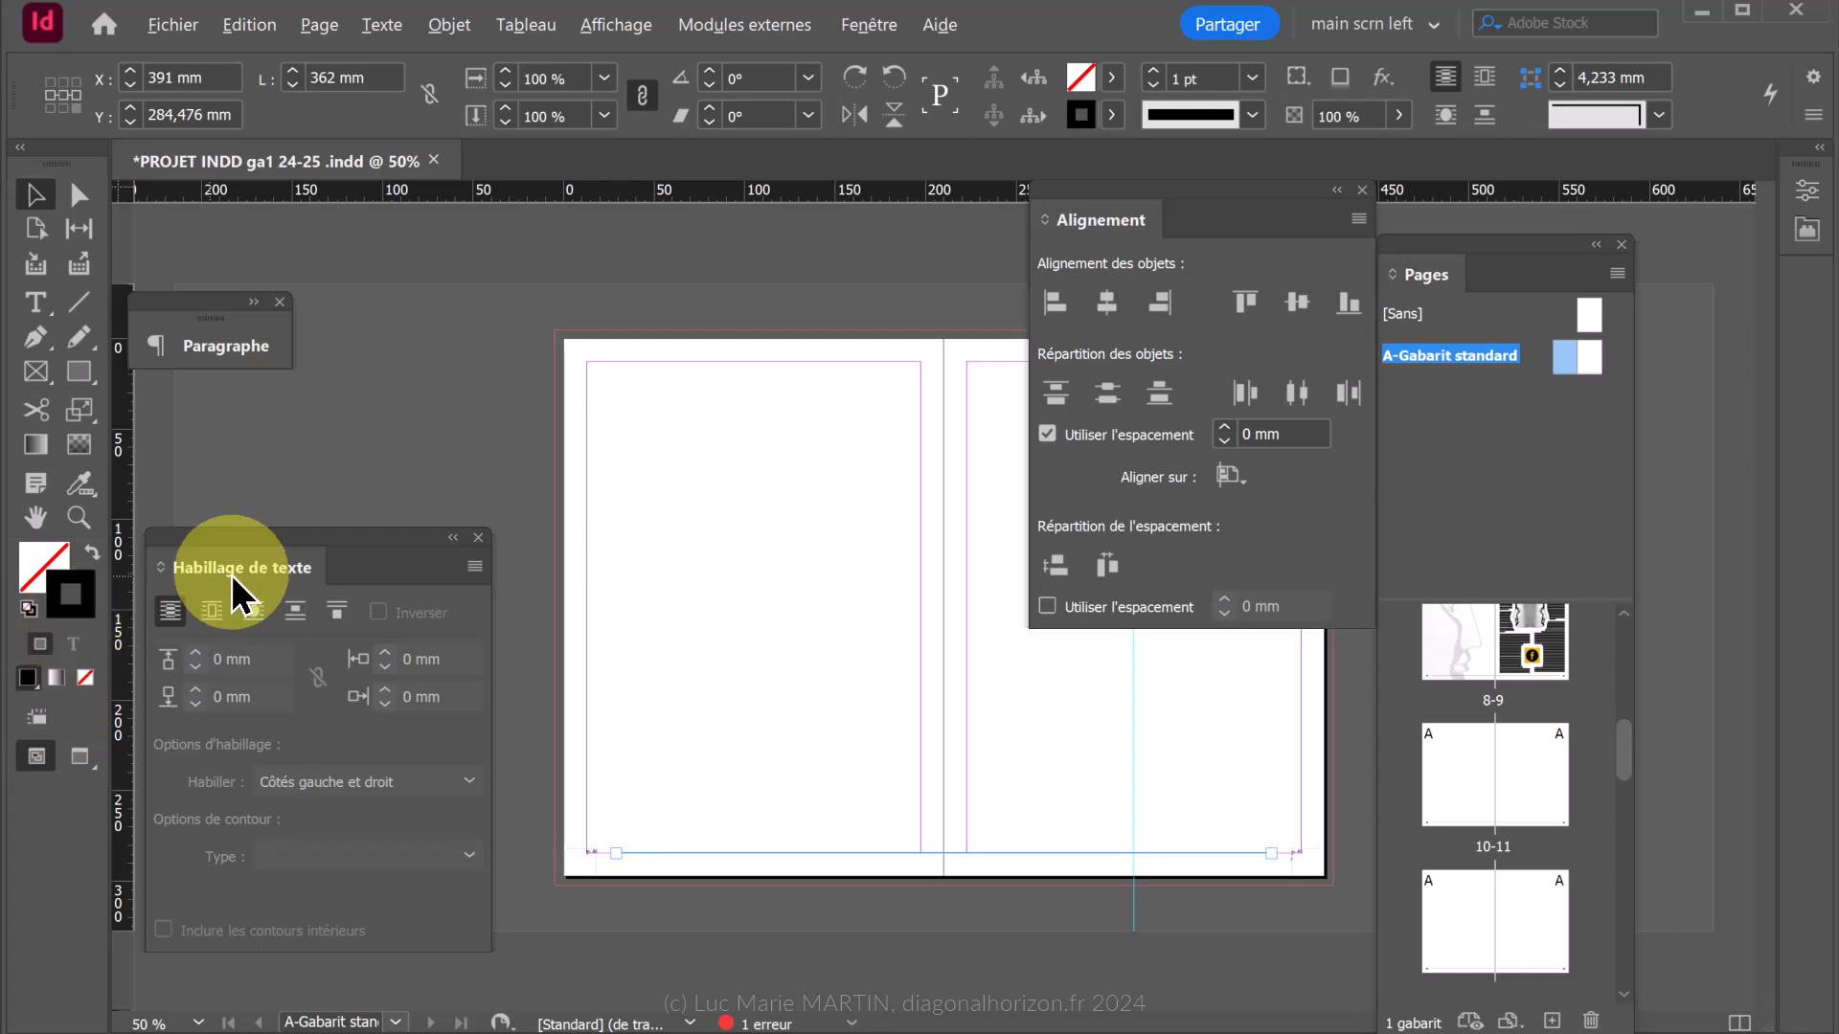
left_click(1154, 70)
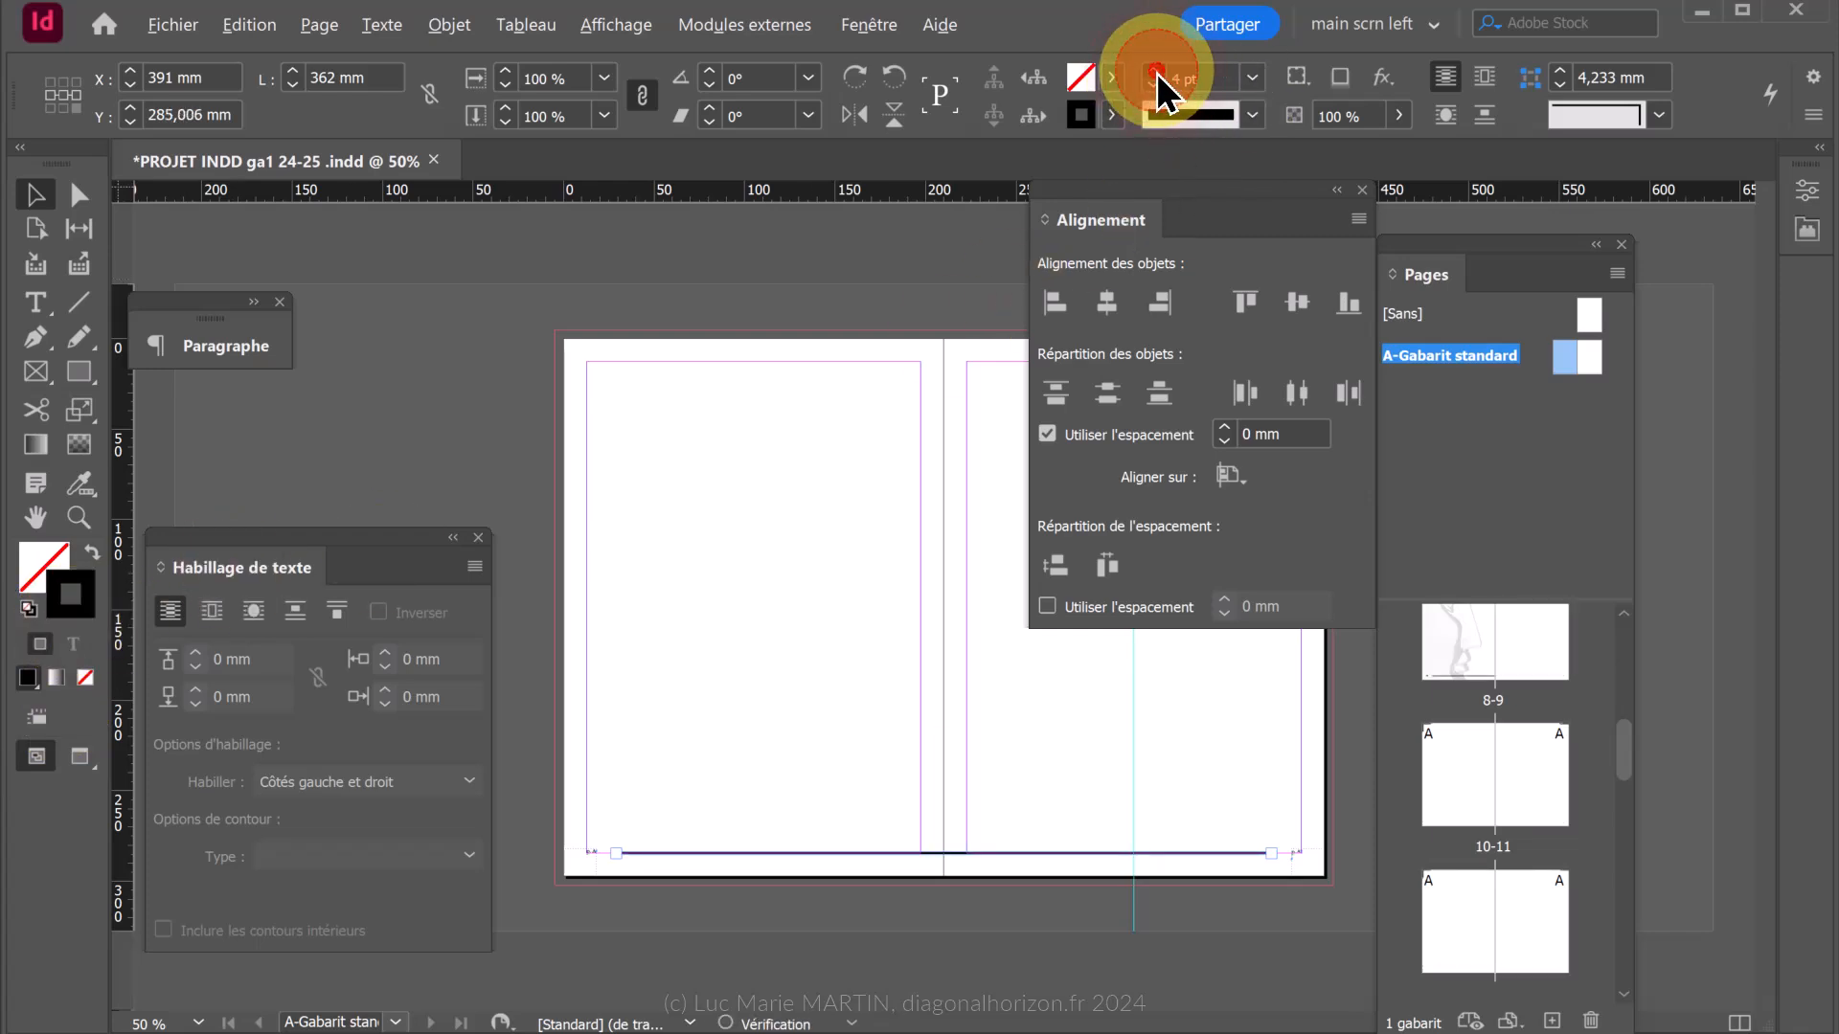
left_click(1155, 73)
left_click(1155, 73)
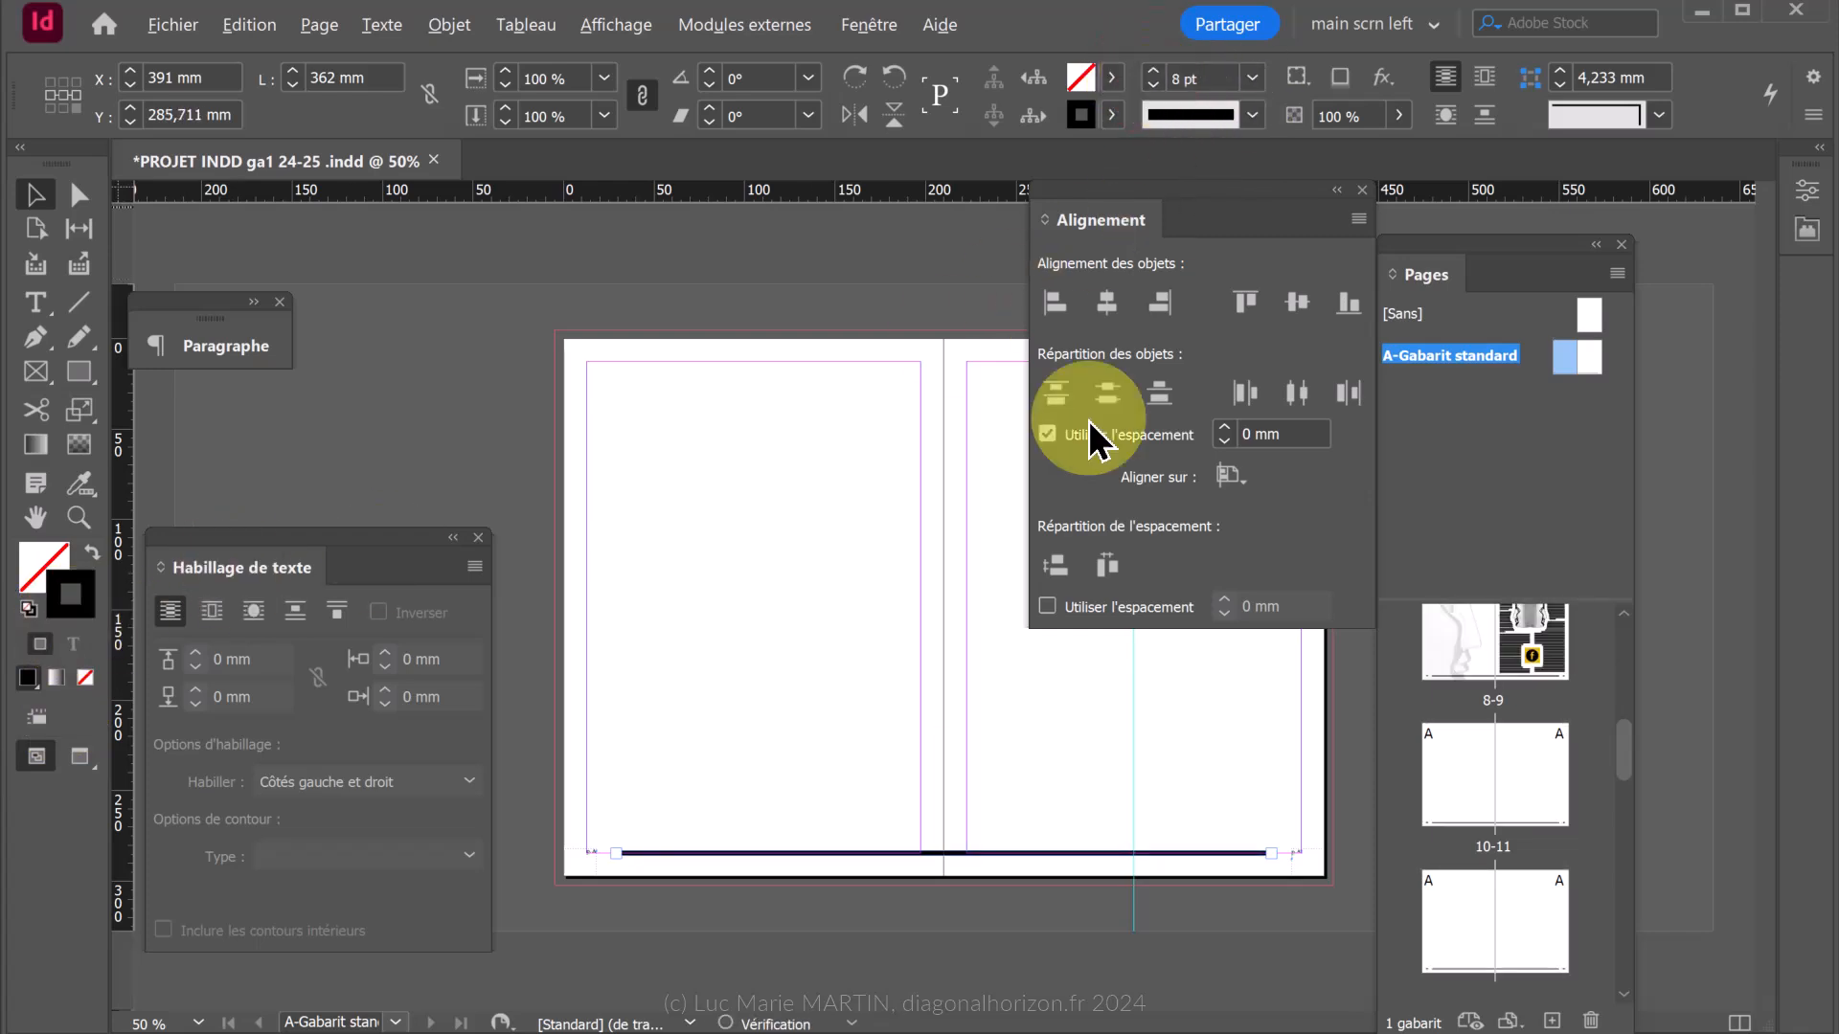
Move the line off-centre toward the left page and centre it horizontally on the spread again.
left_click(938, 851)
left_click_drag(939, 851, 850, 854)
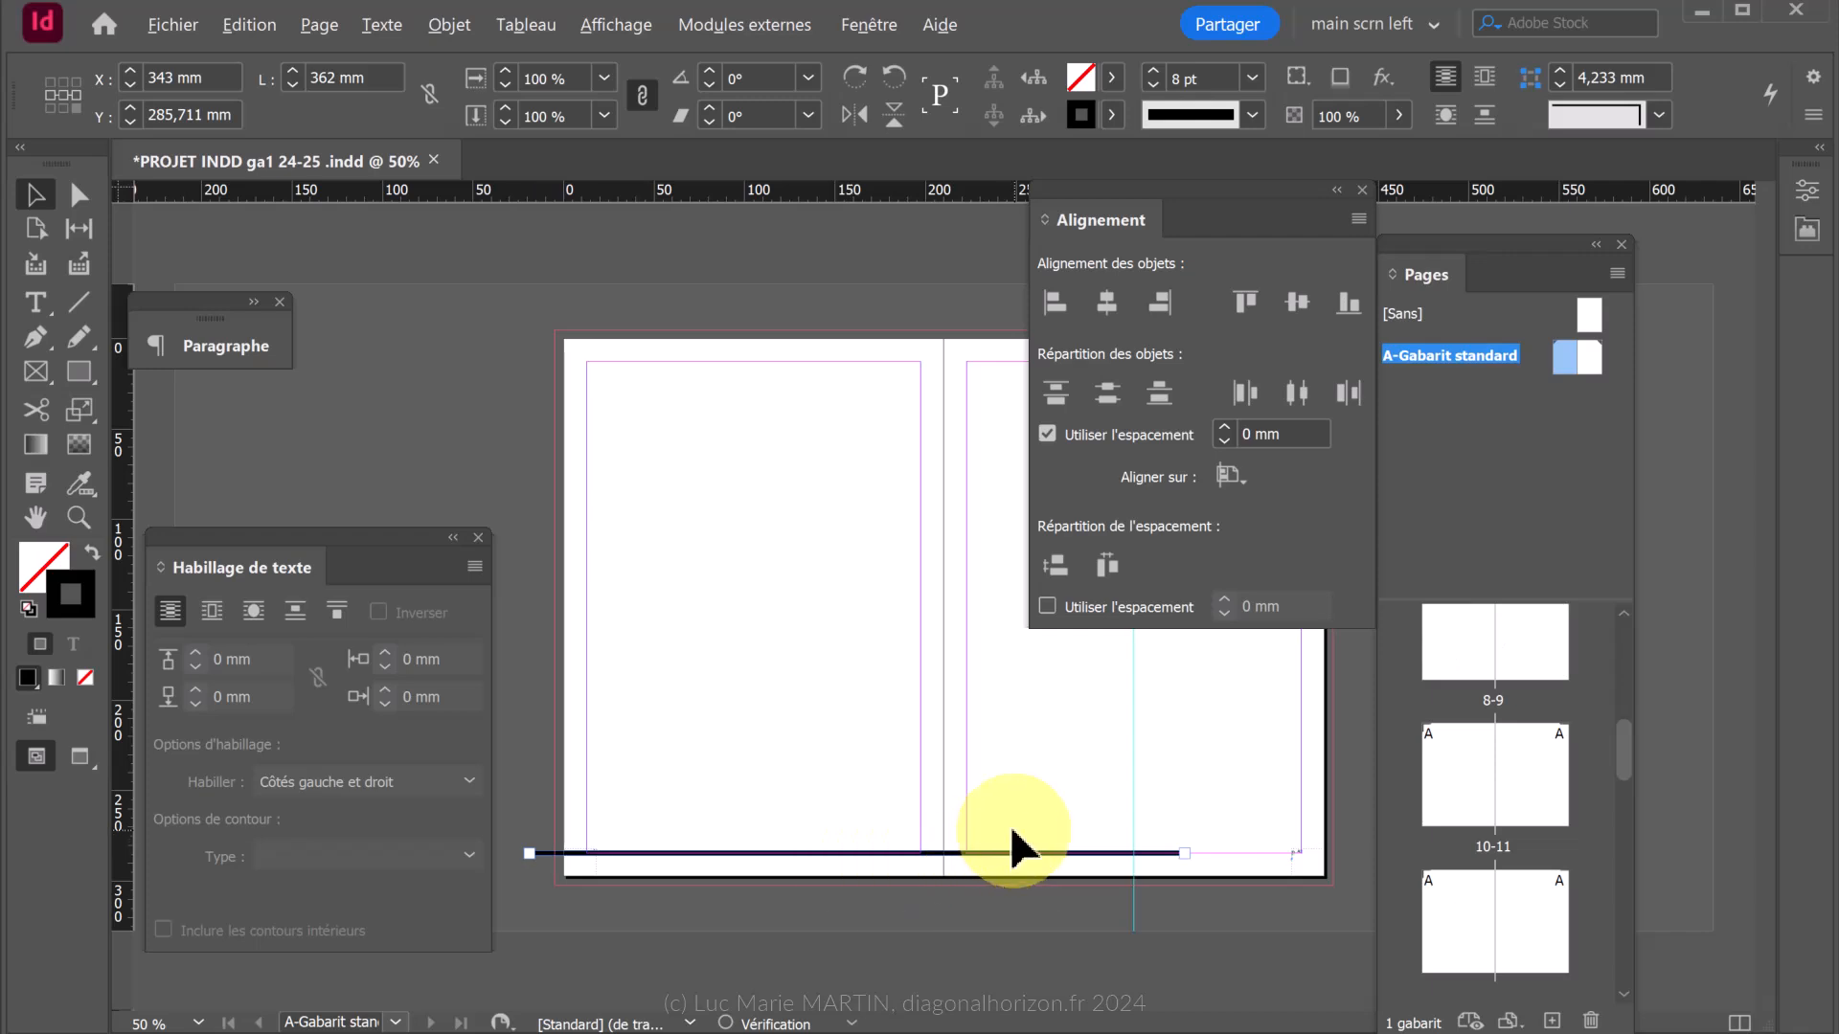
left_click(1107, 305)
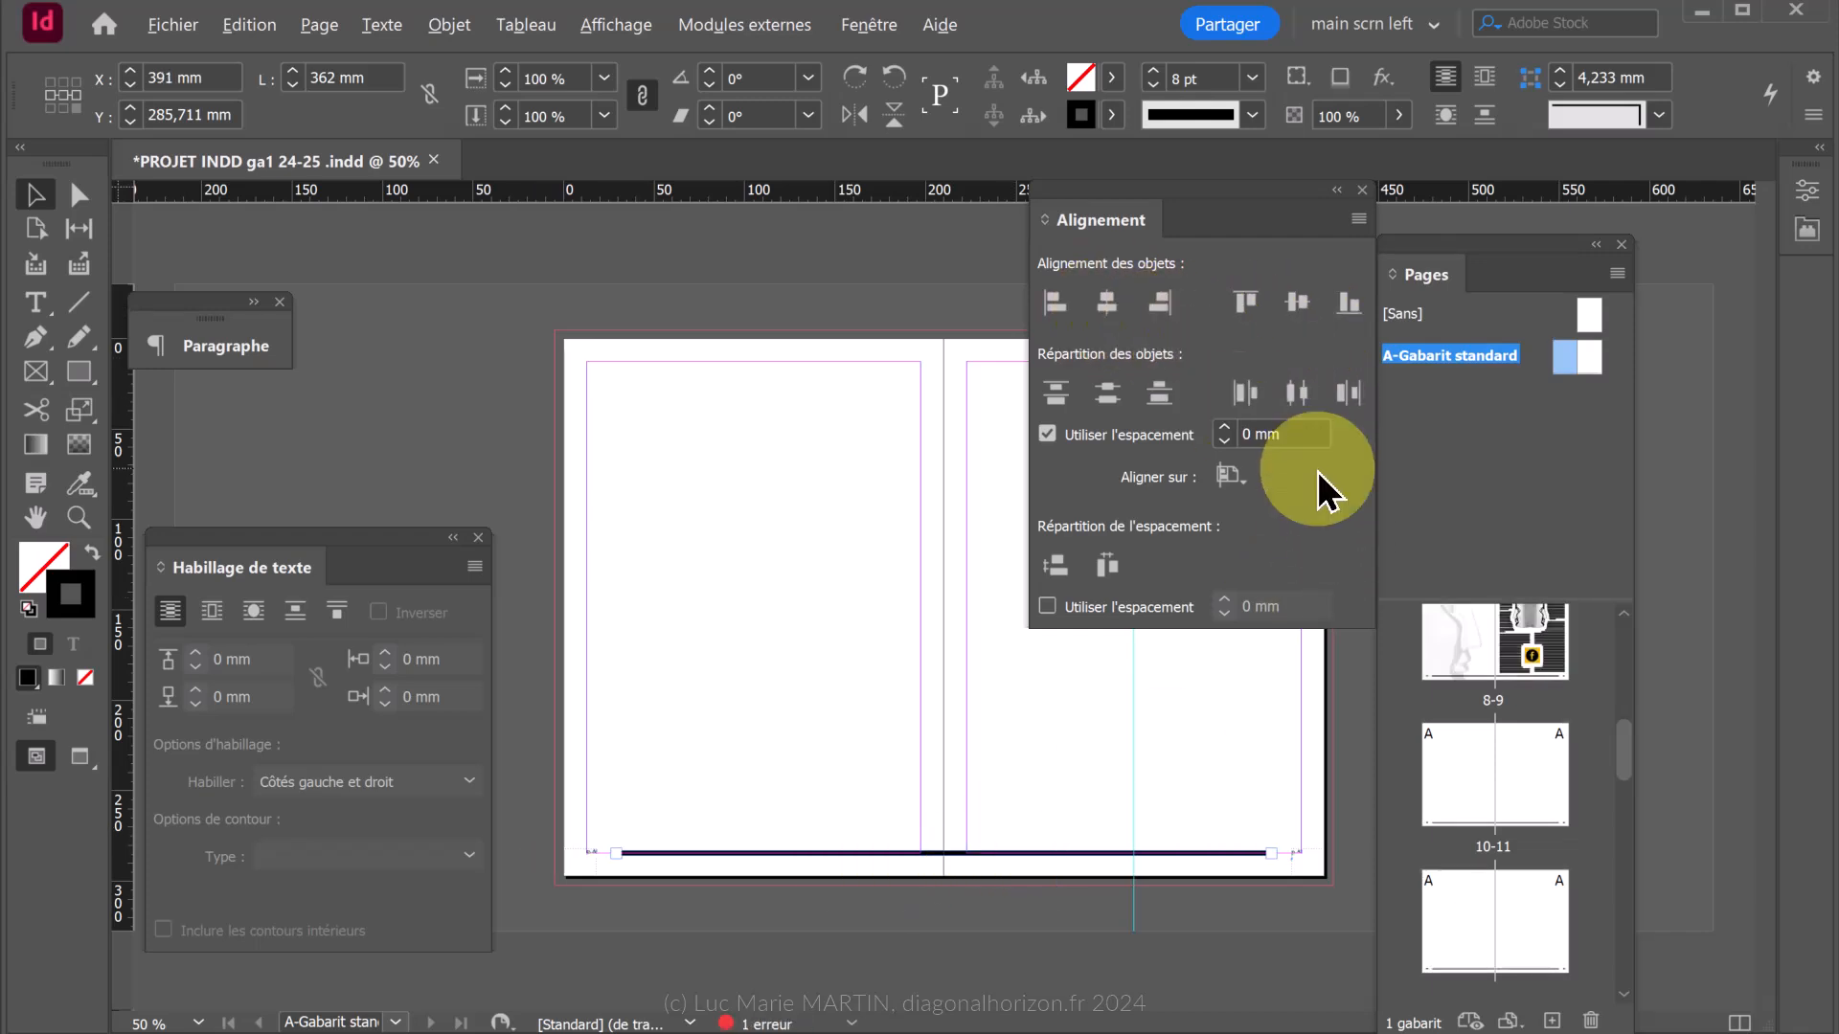
Try centring the line relative to the page (Aligner sur la page), and realign it to the centre of the spread.
left_click(1227, 477)
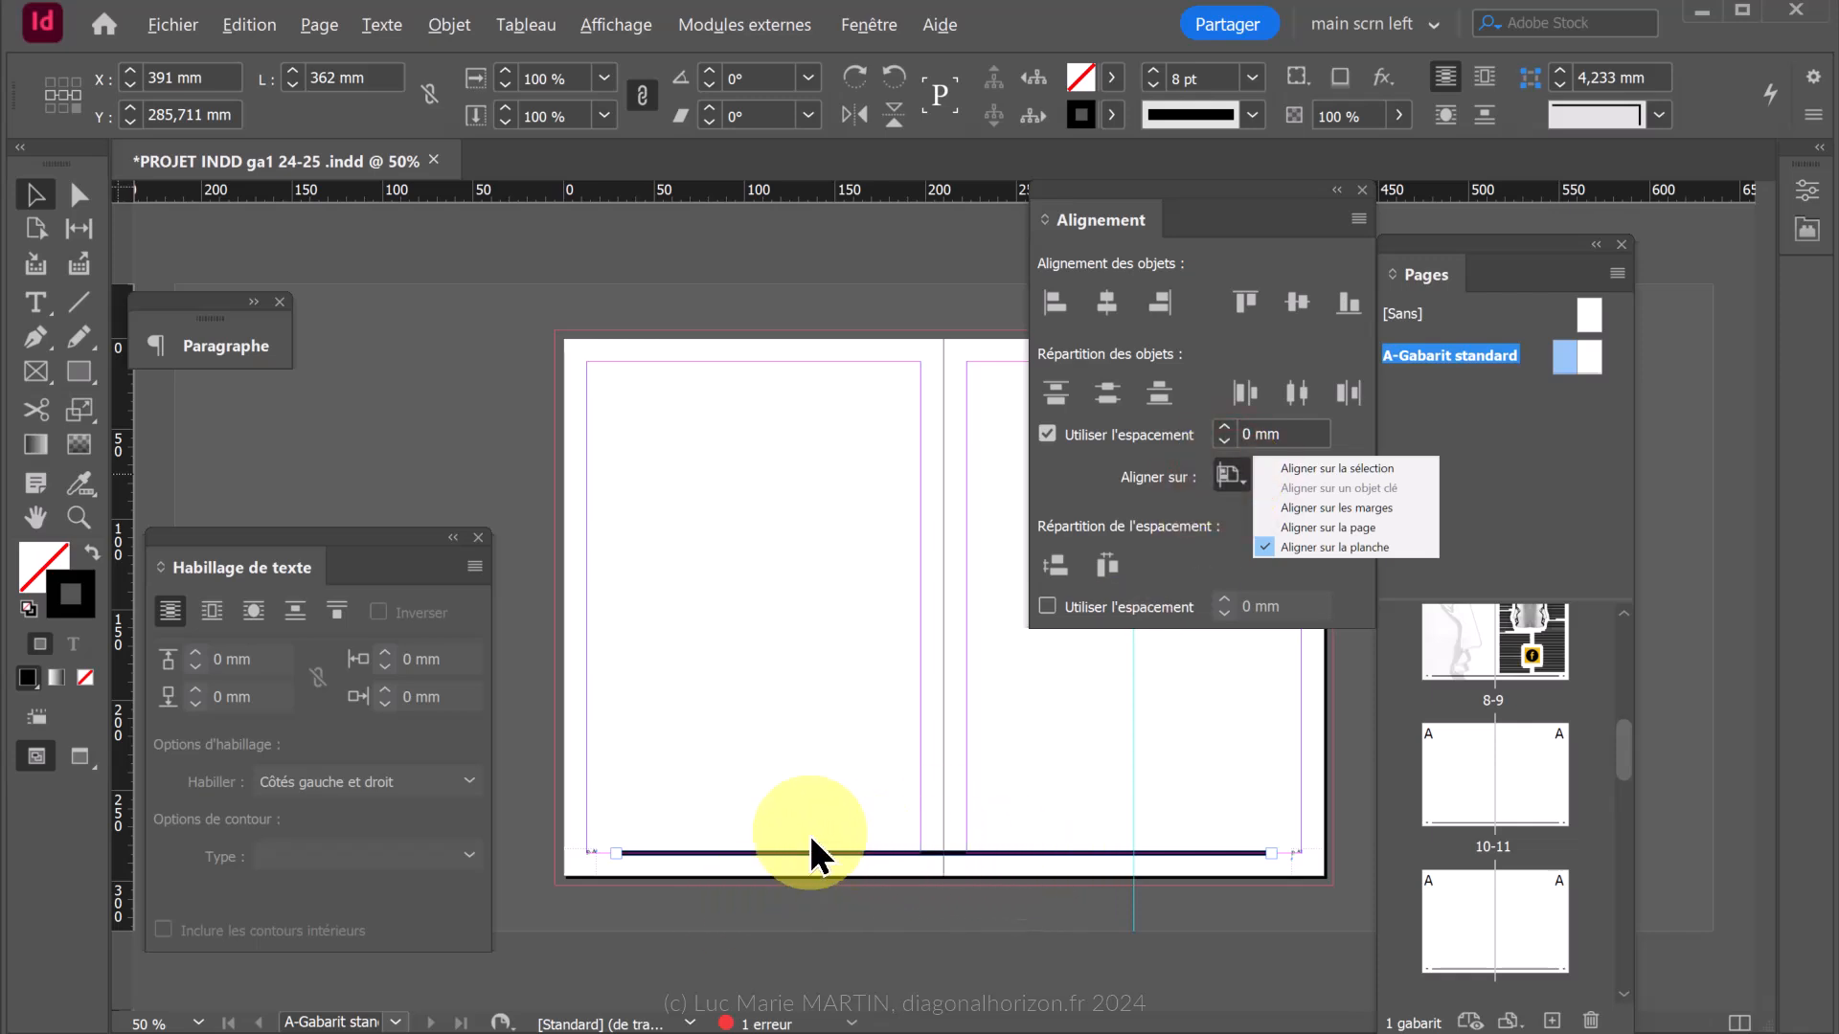
left_click(1343, 525)
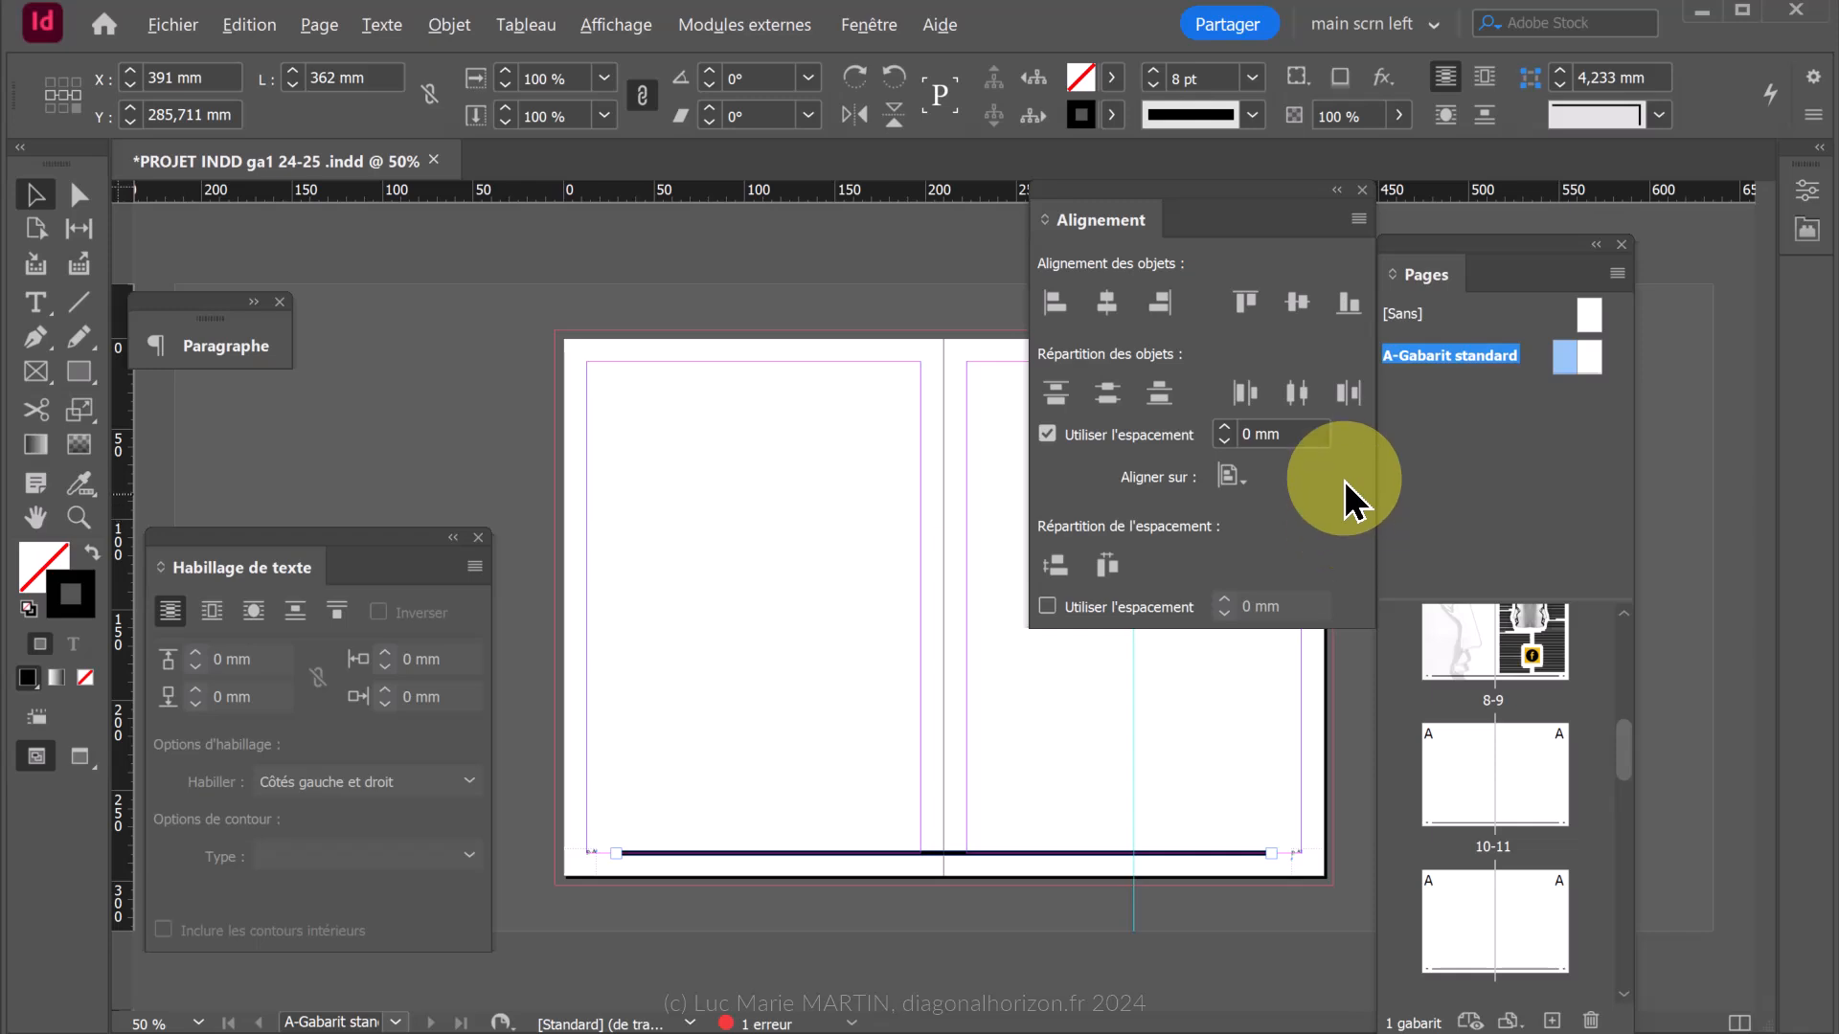
left_click(1106, 303)
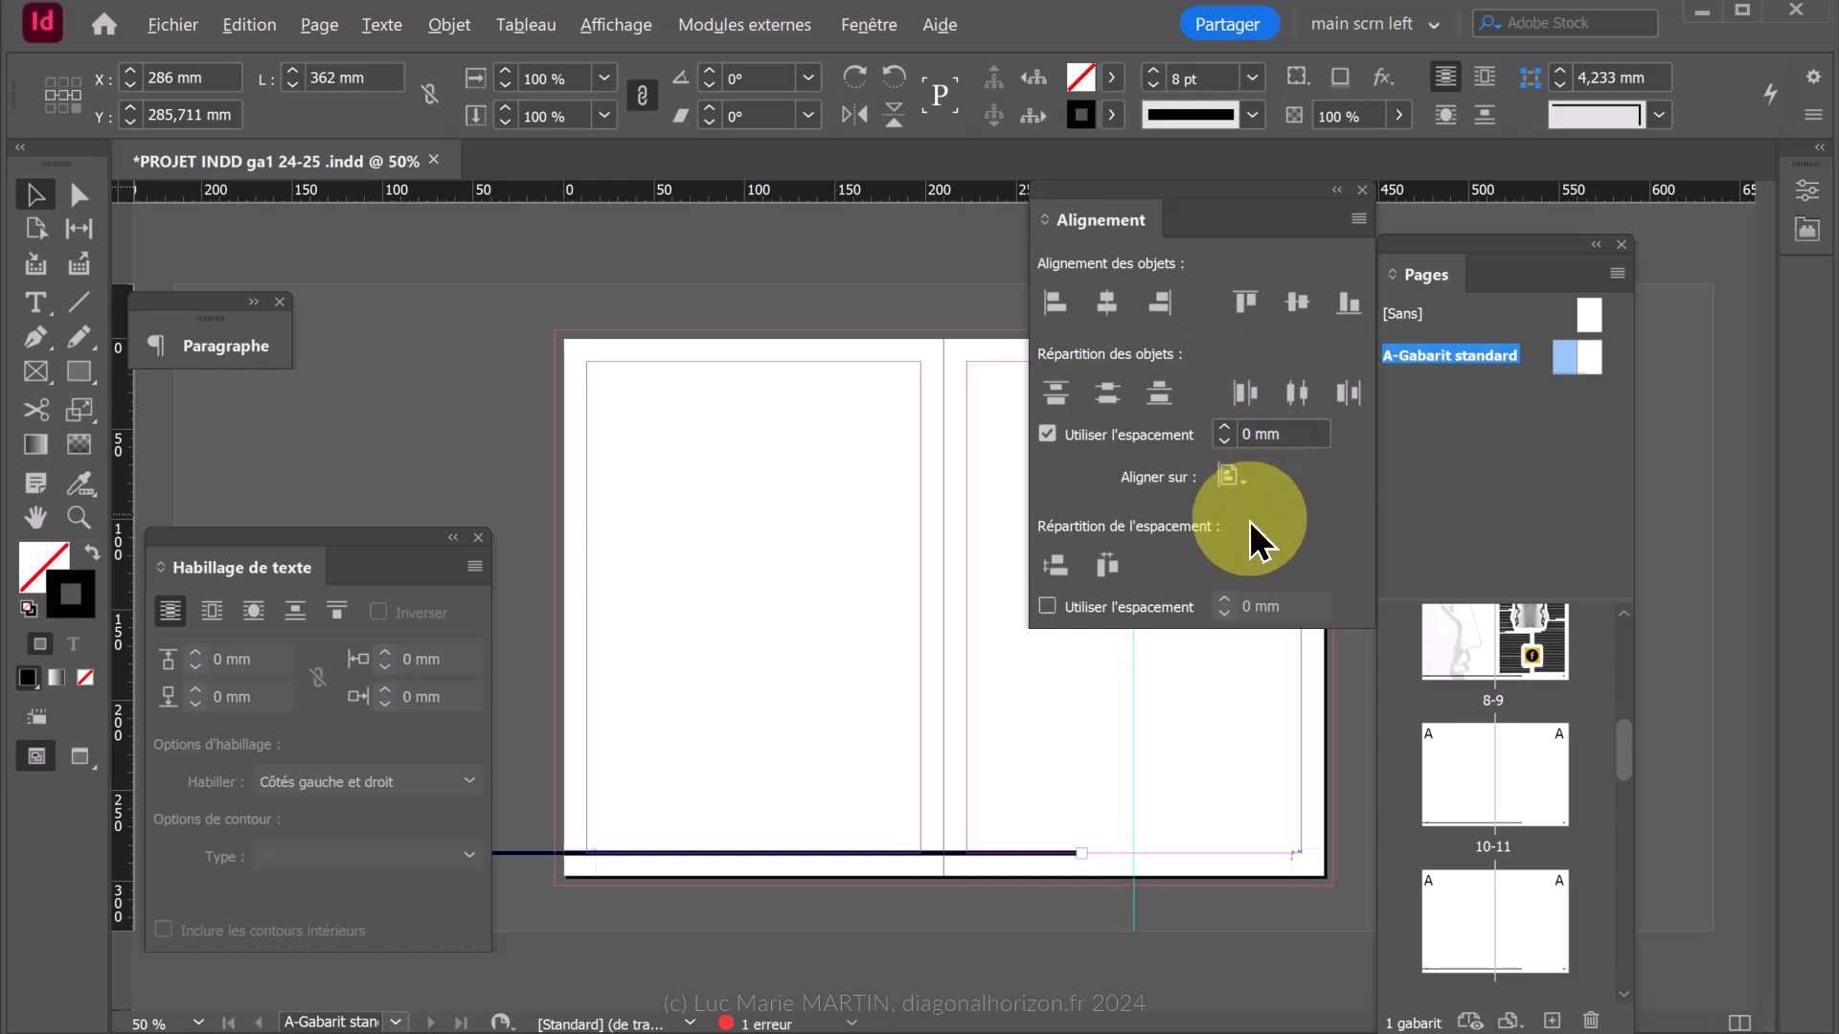
left_click(1235, 476)
left_click(1296, 544)
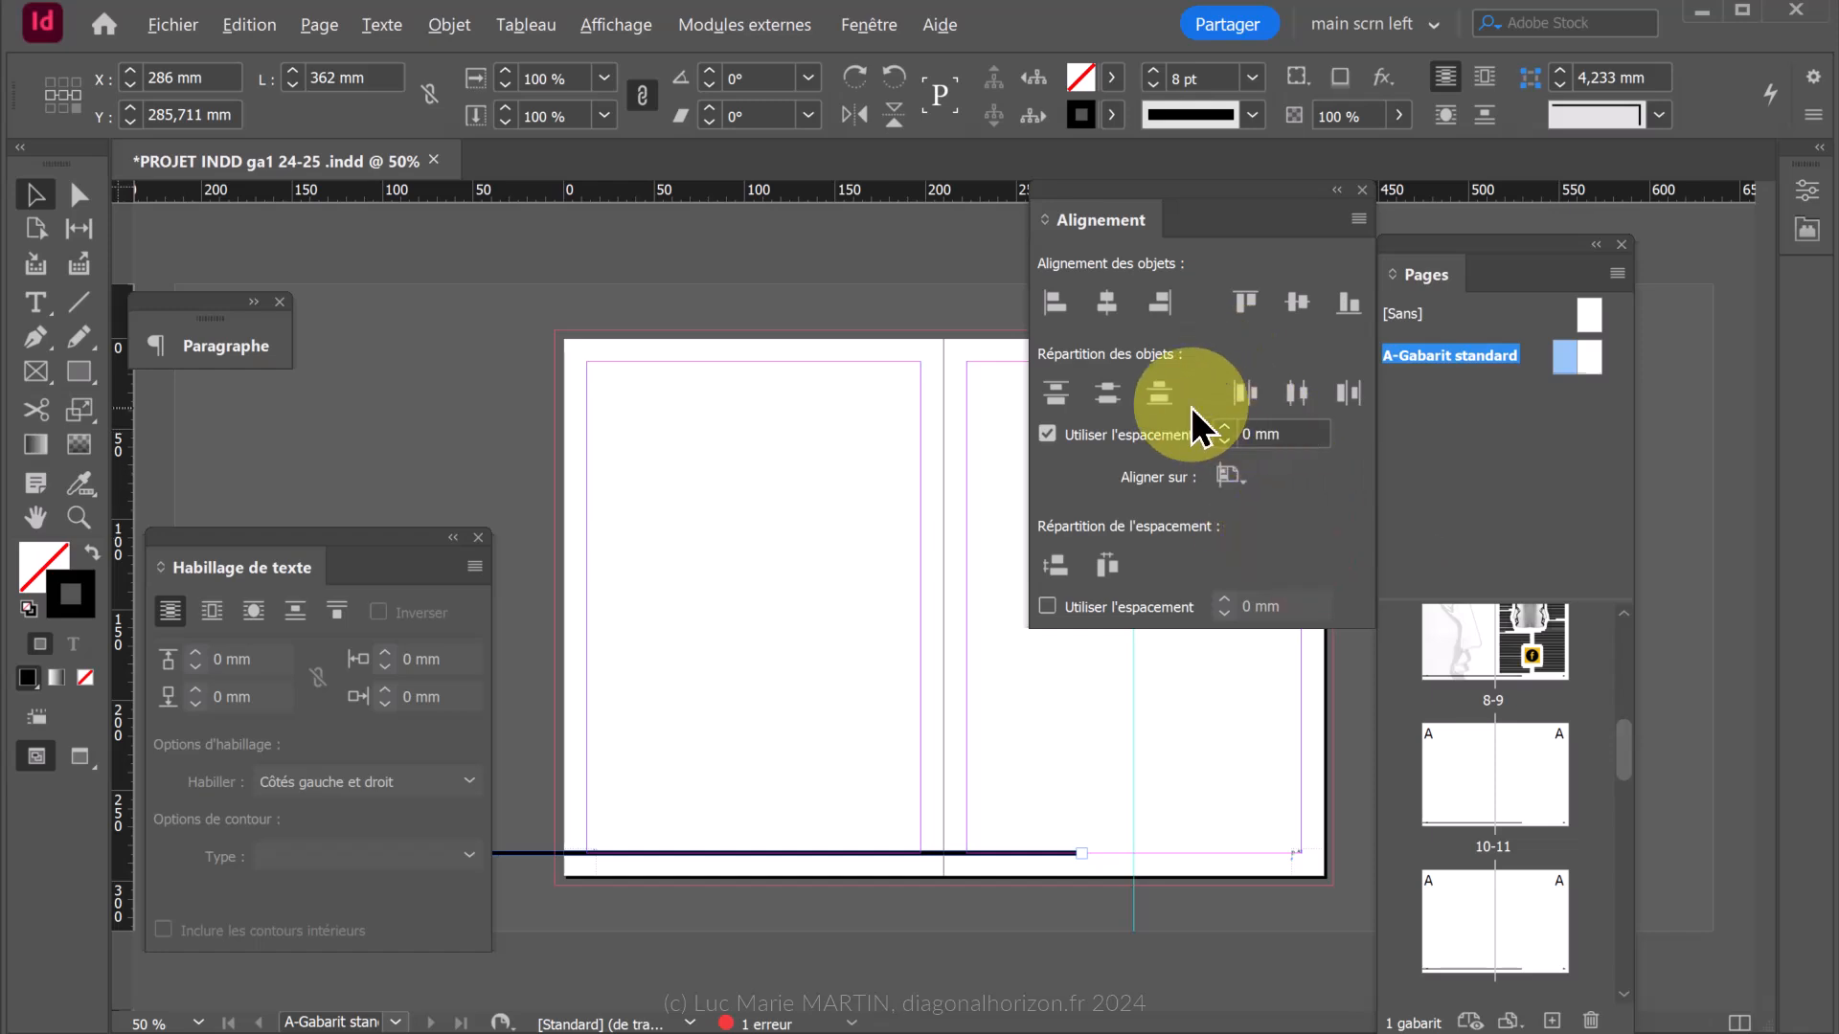
left_click(1106, 303)
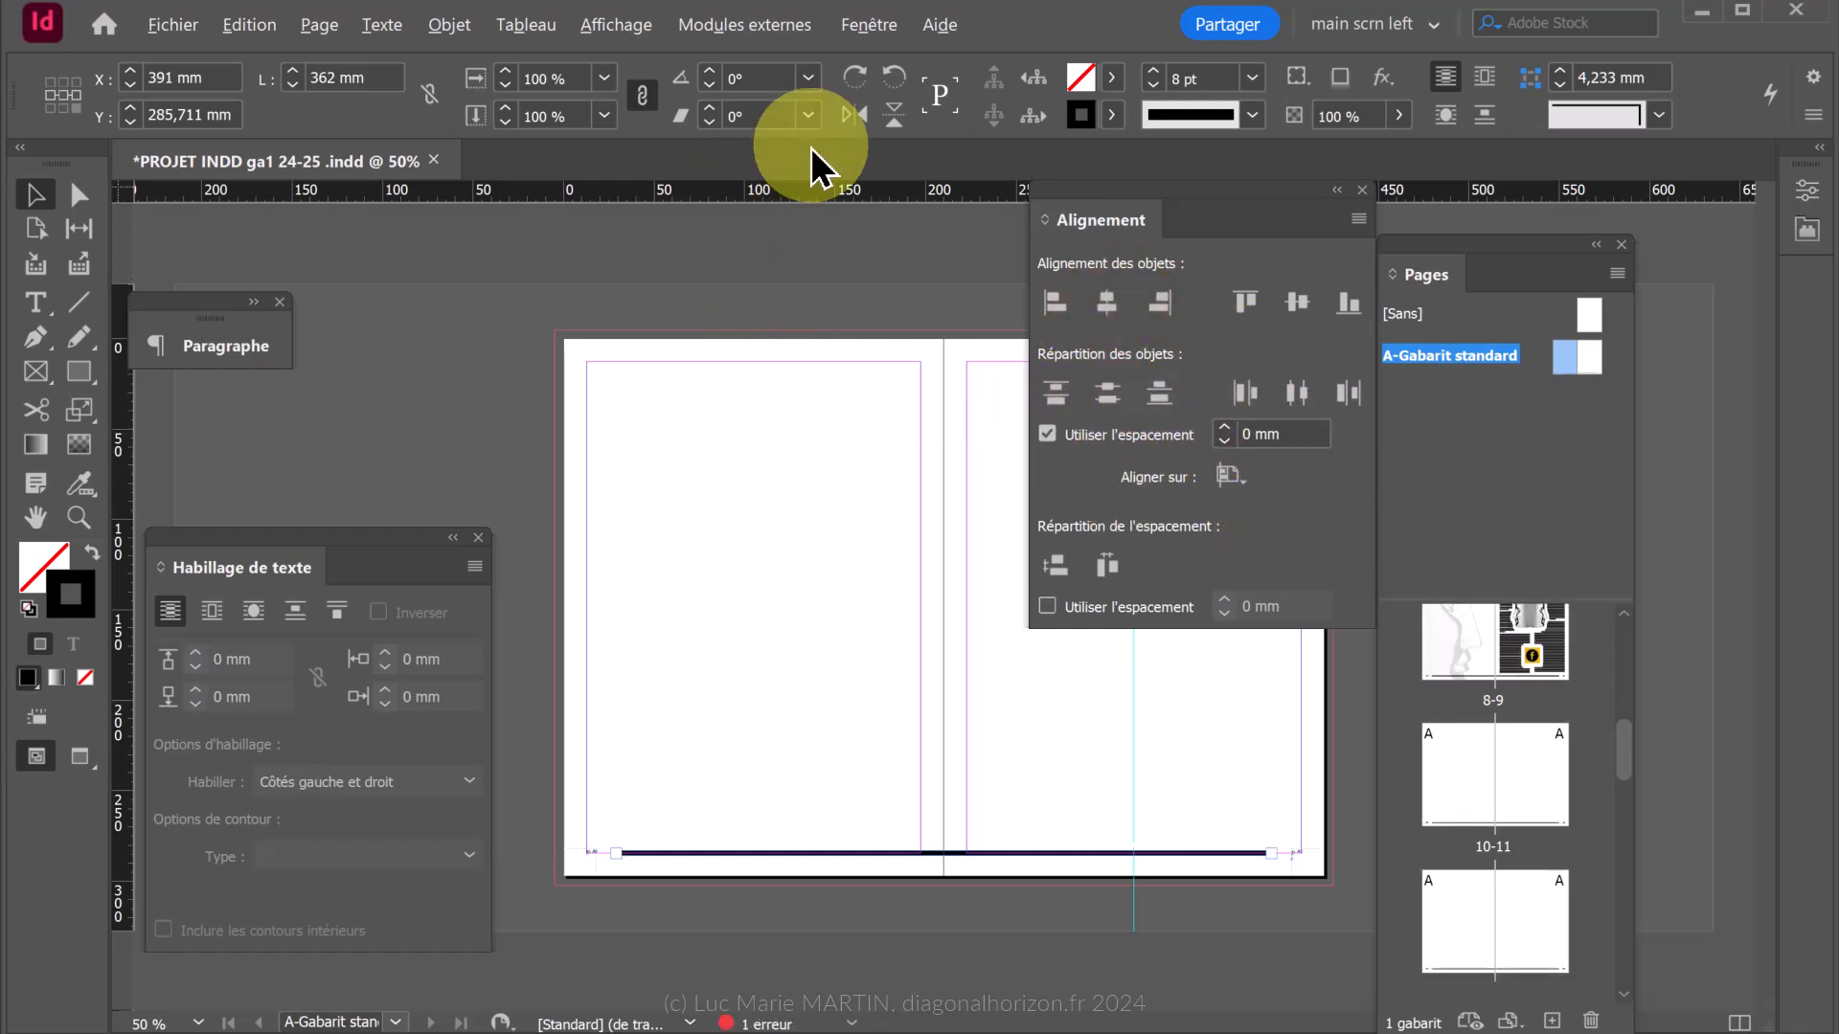
Set the line's stroke weight to 0,25 pt, deselect it and view the master spread in preview mode.
left_click(1252, 79)
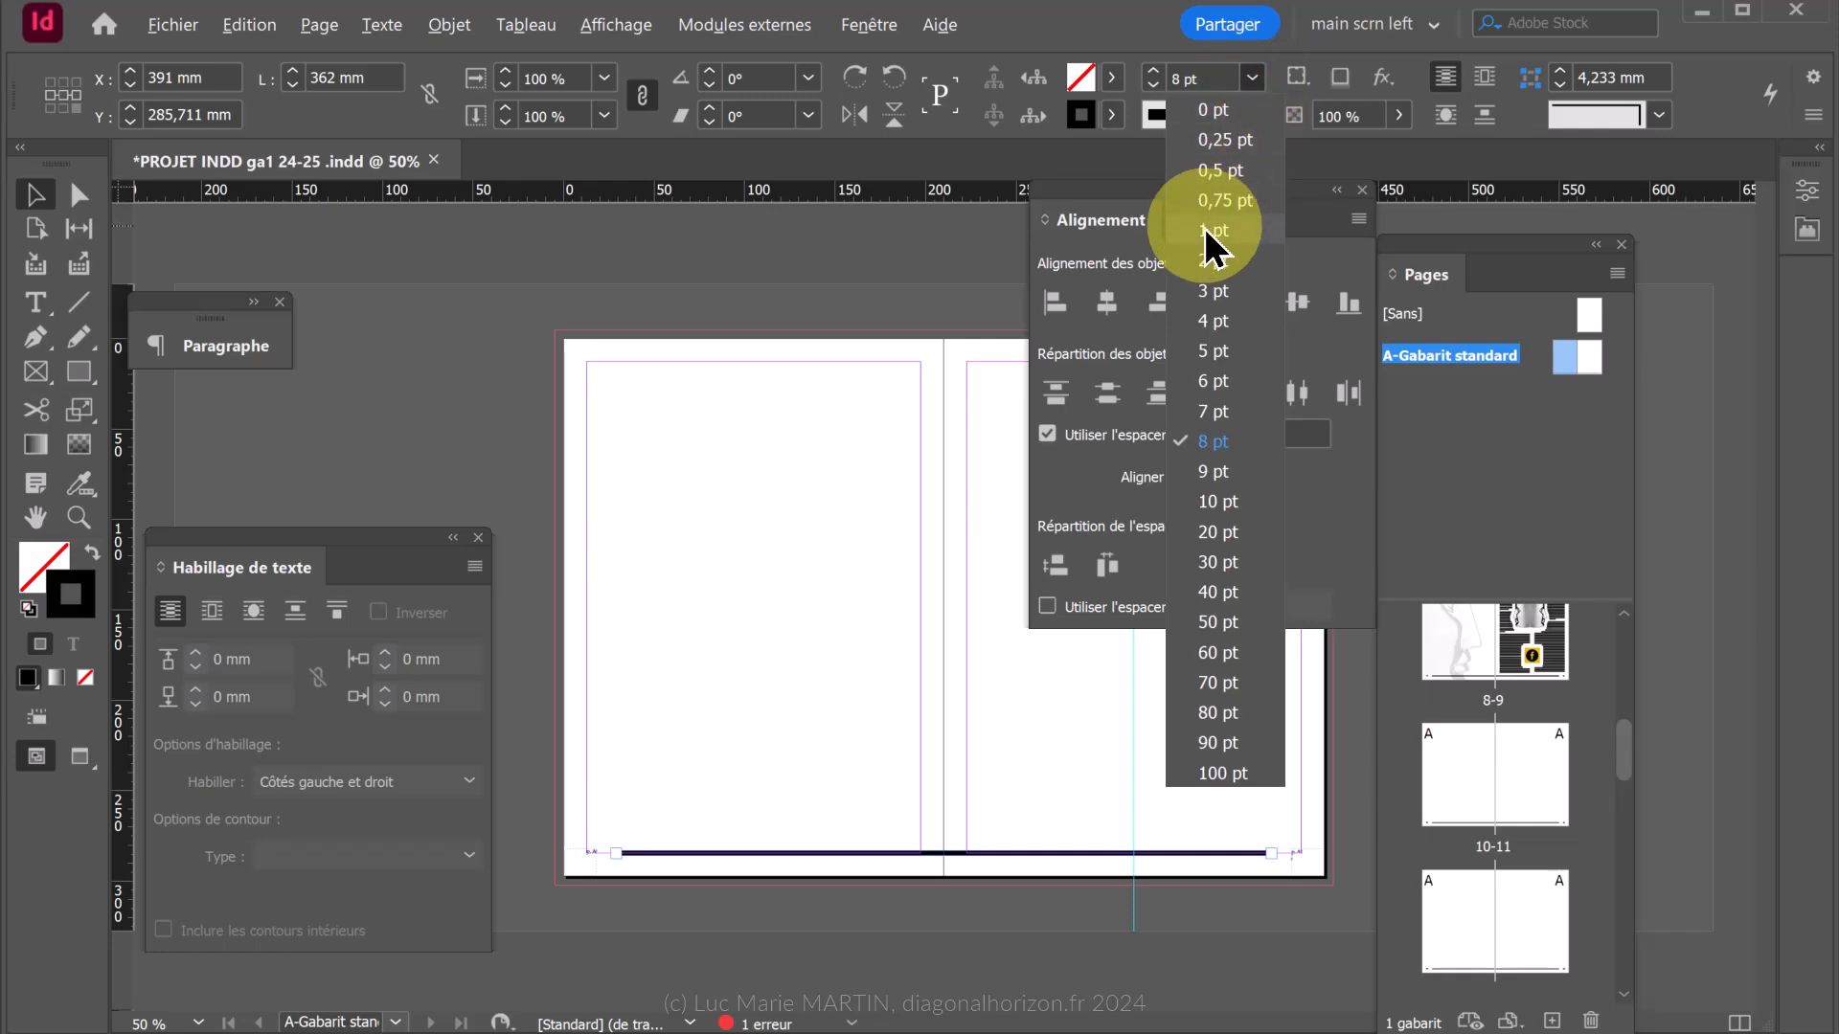
left_click(1253, 143)
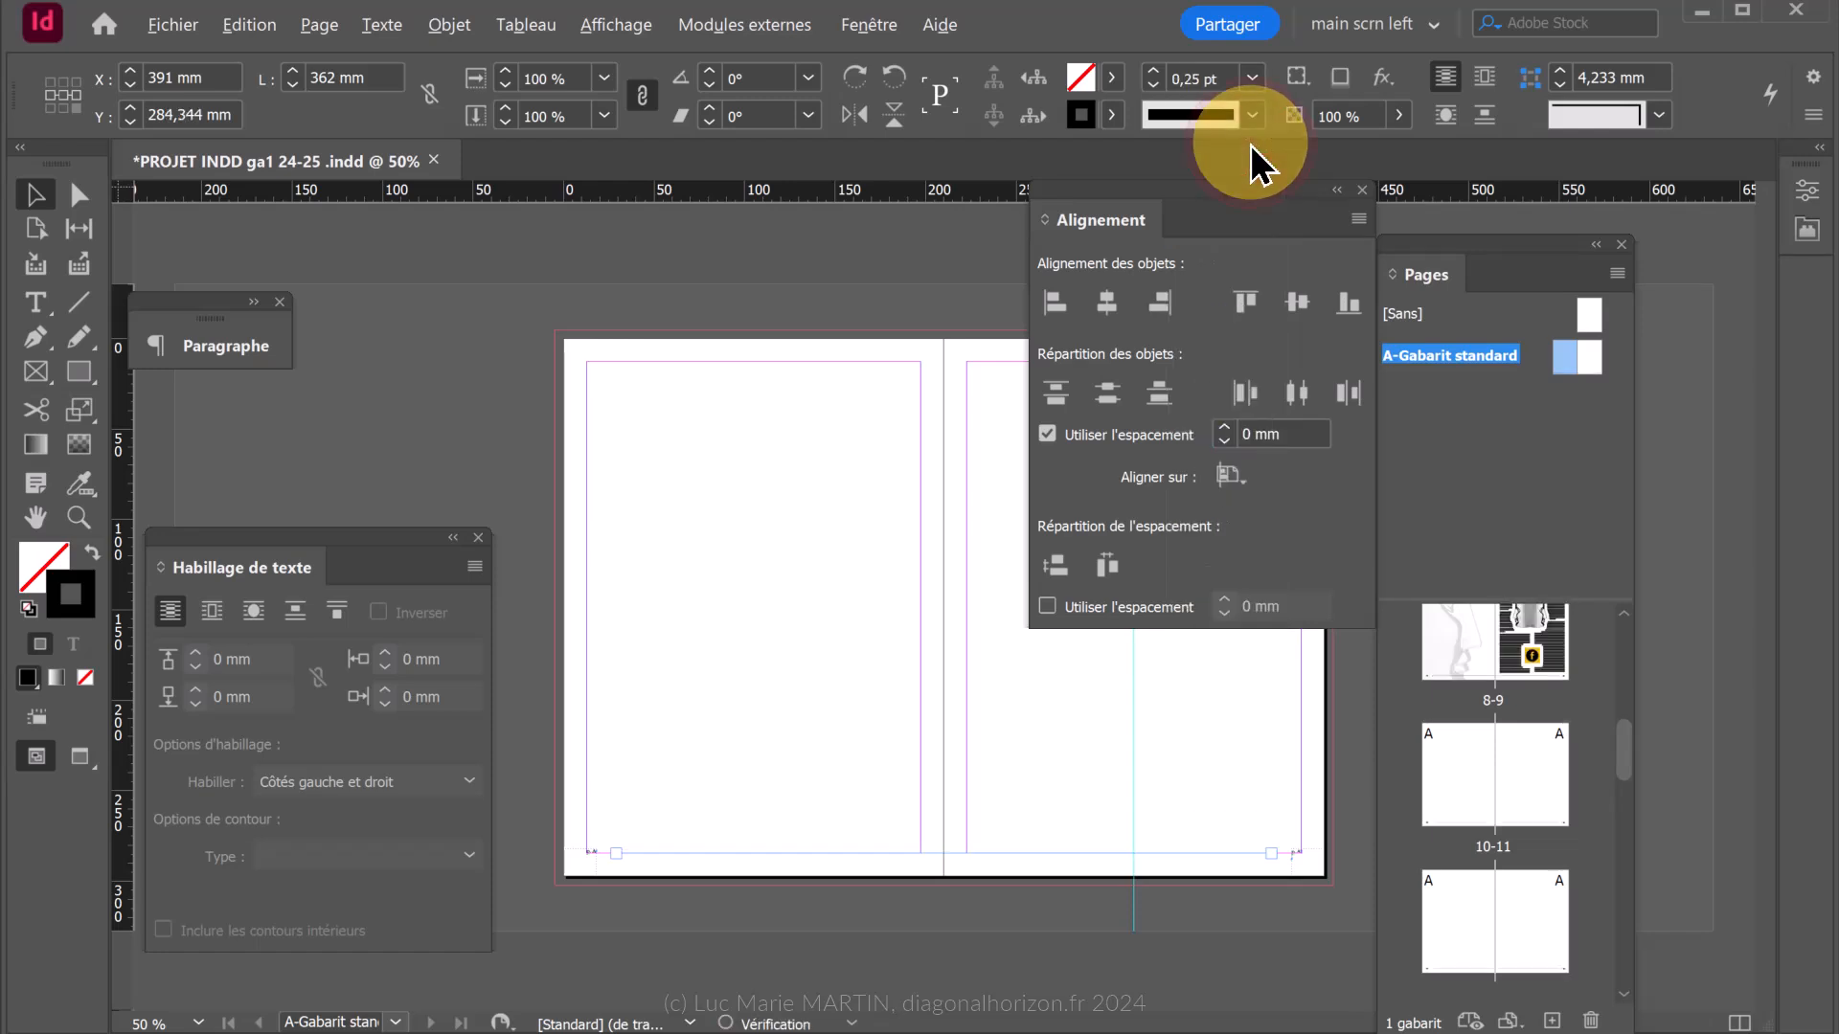
left_click(970, 319)
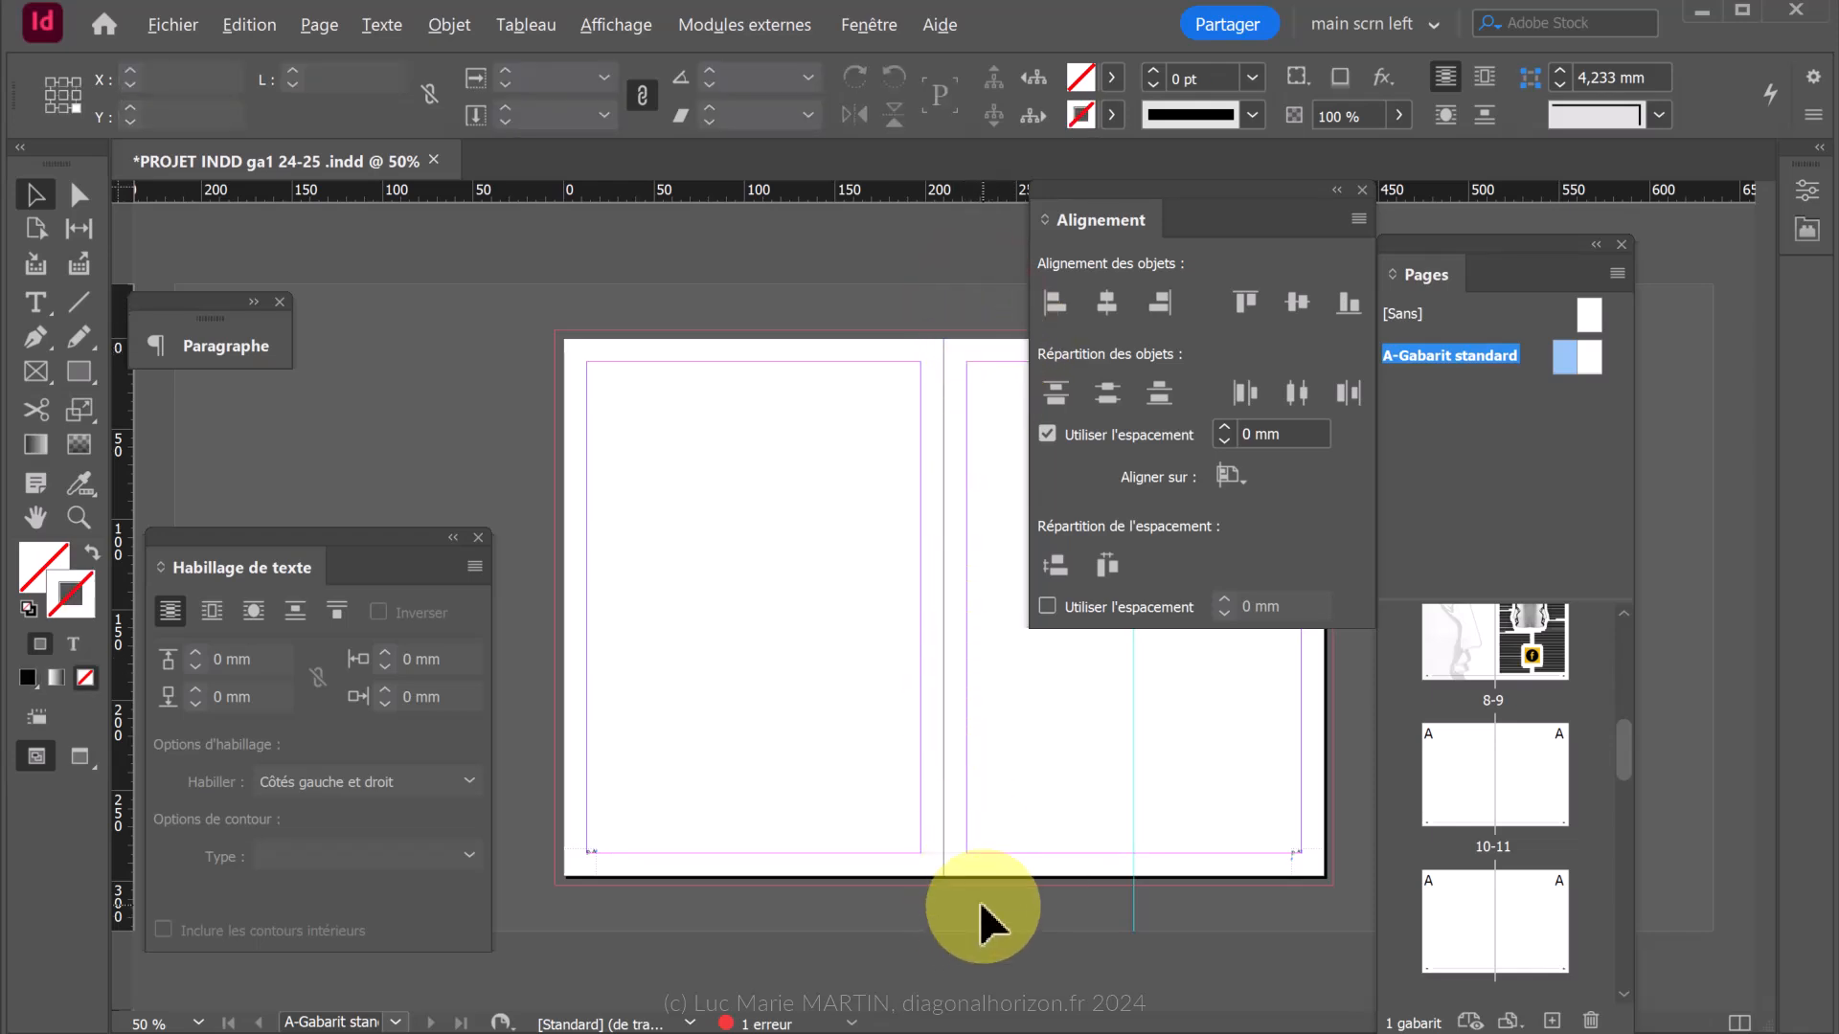
key("w")
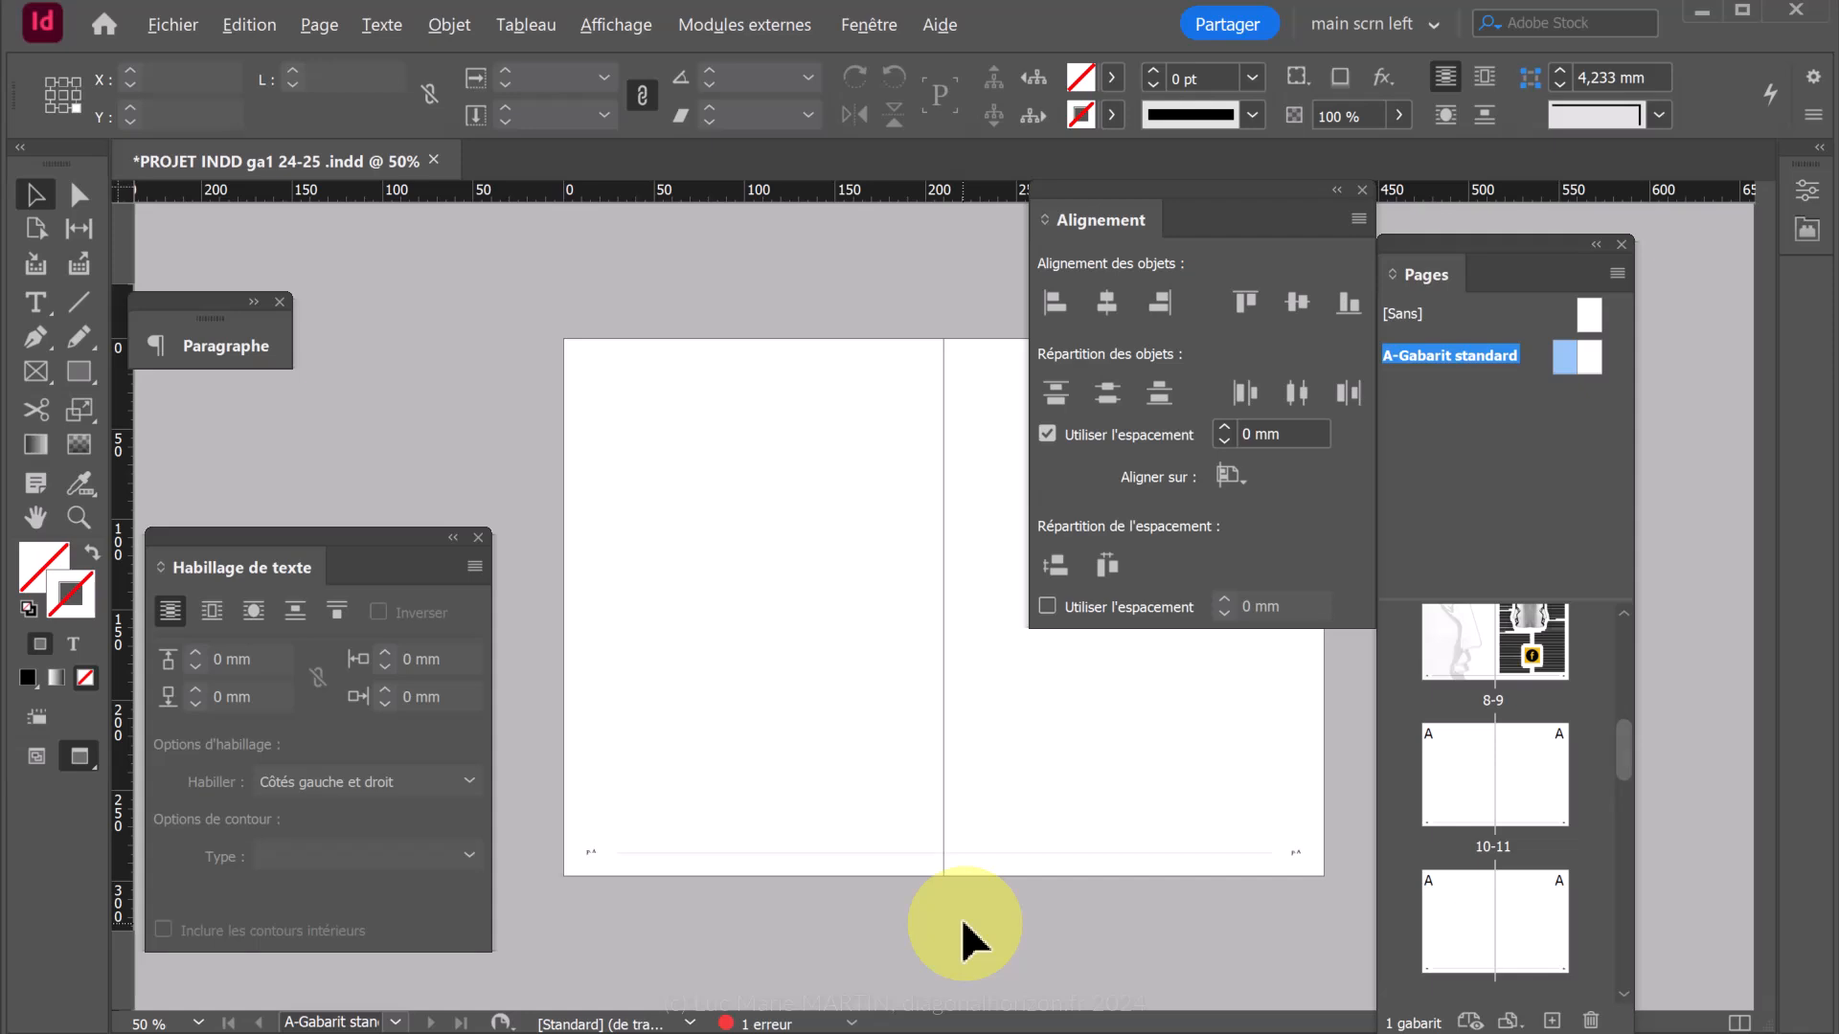
key("ctrl+2")
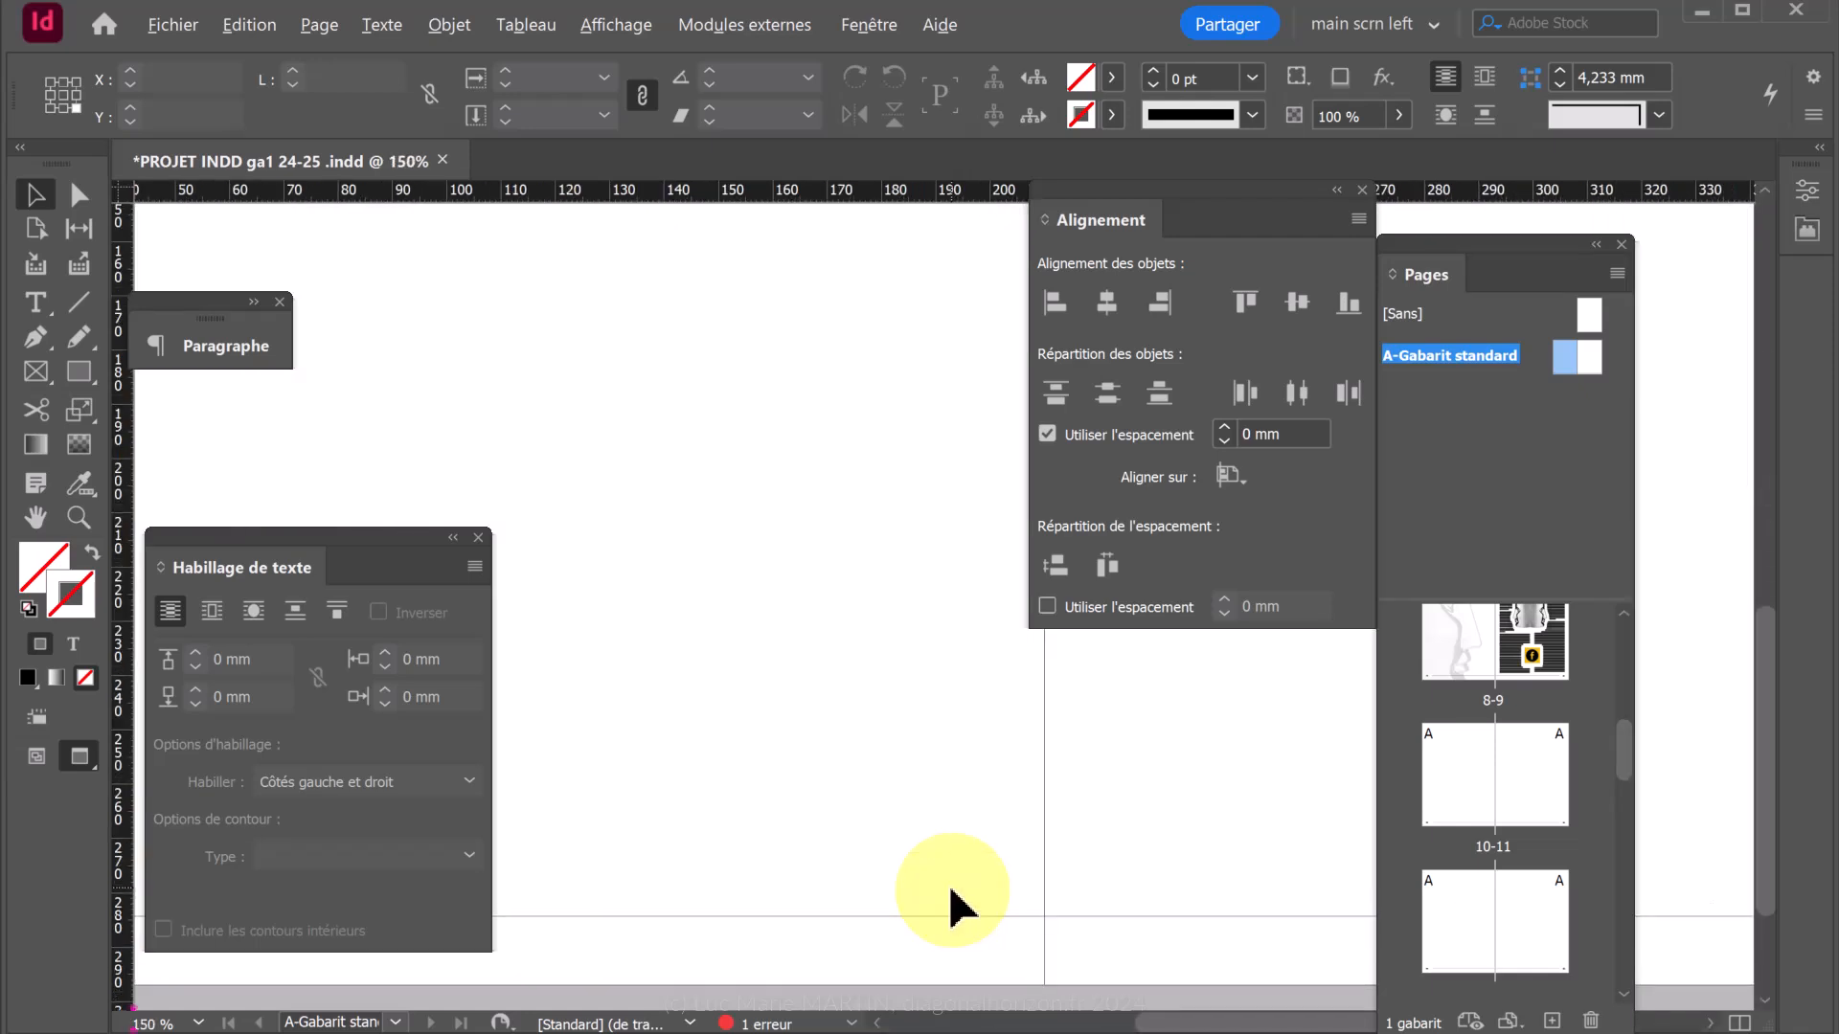
key("ctrl+5")
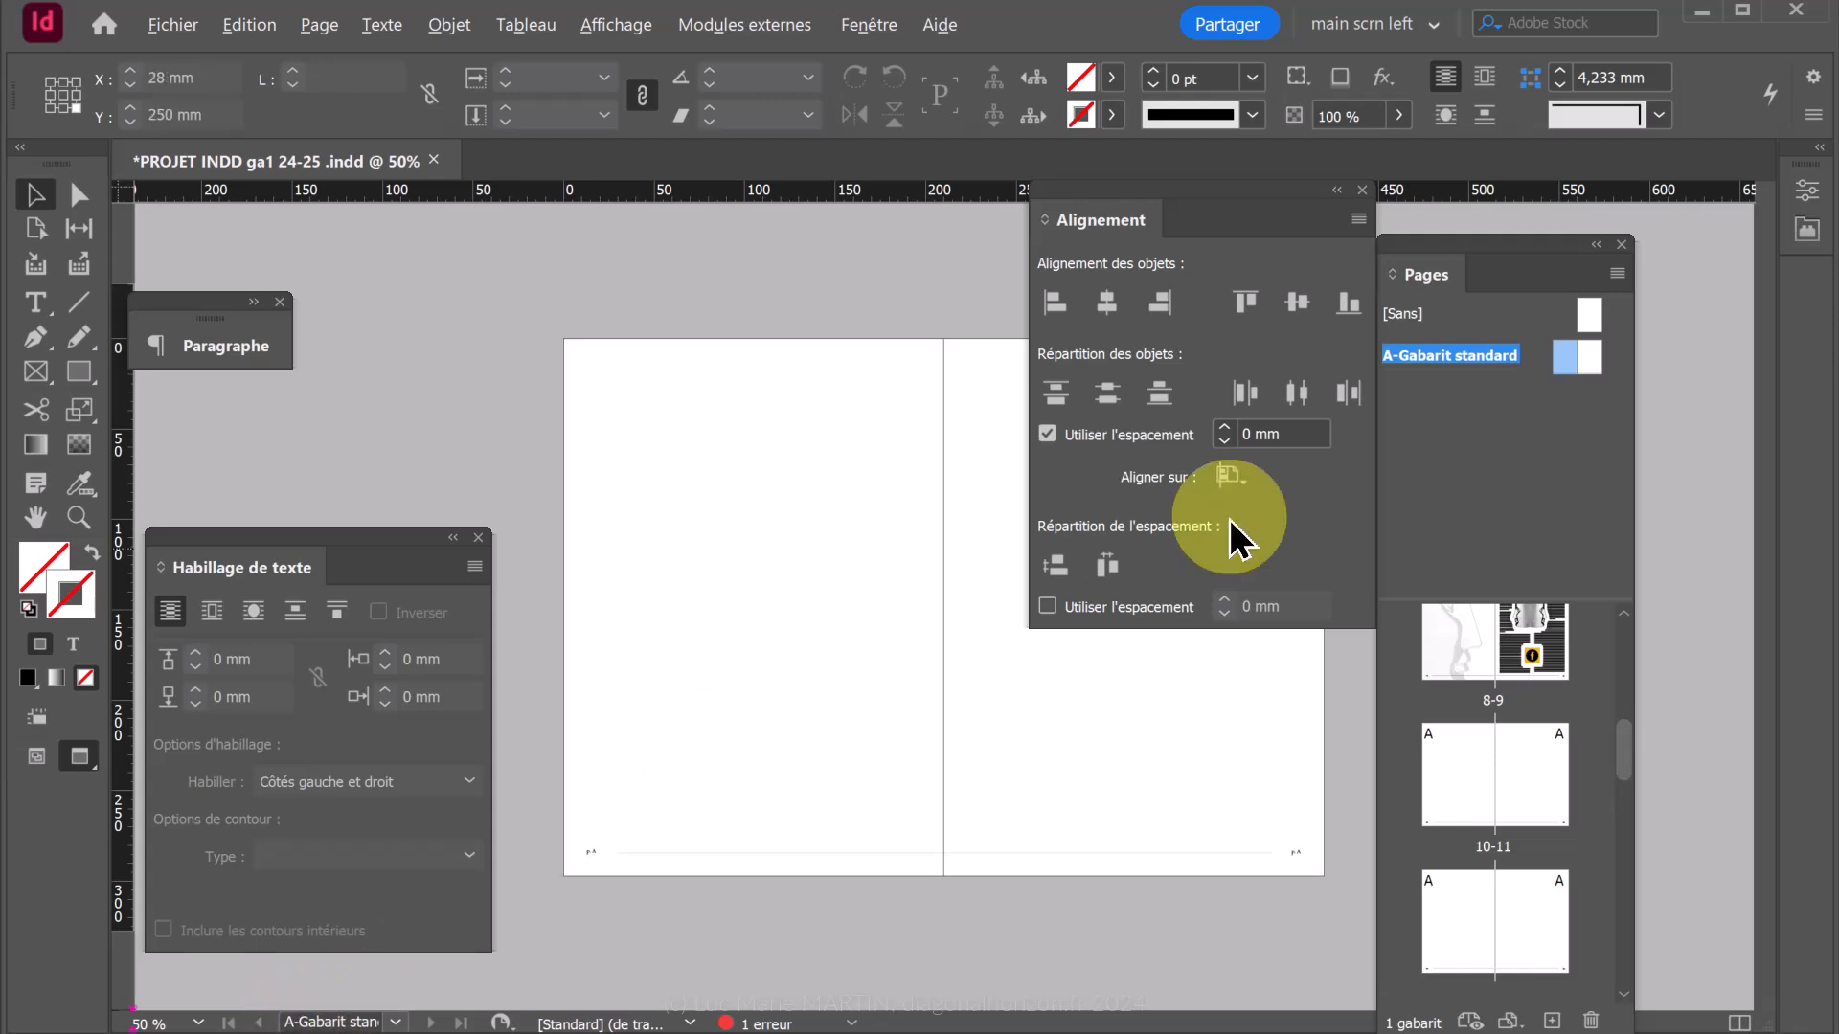
Check the horizontal line beside the page numbers at the foot of pages 10, 11 and 2.
double_click(1487, 787)
scroll(587, 878, "up", 2)
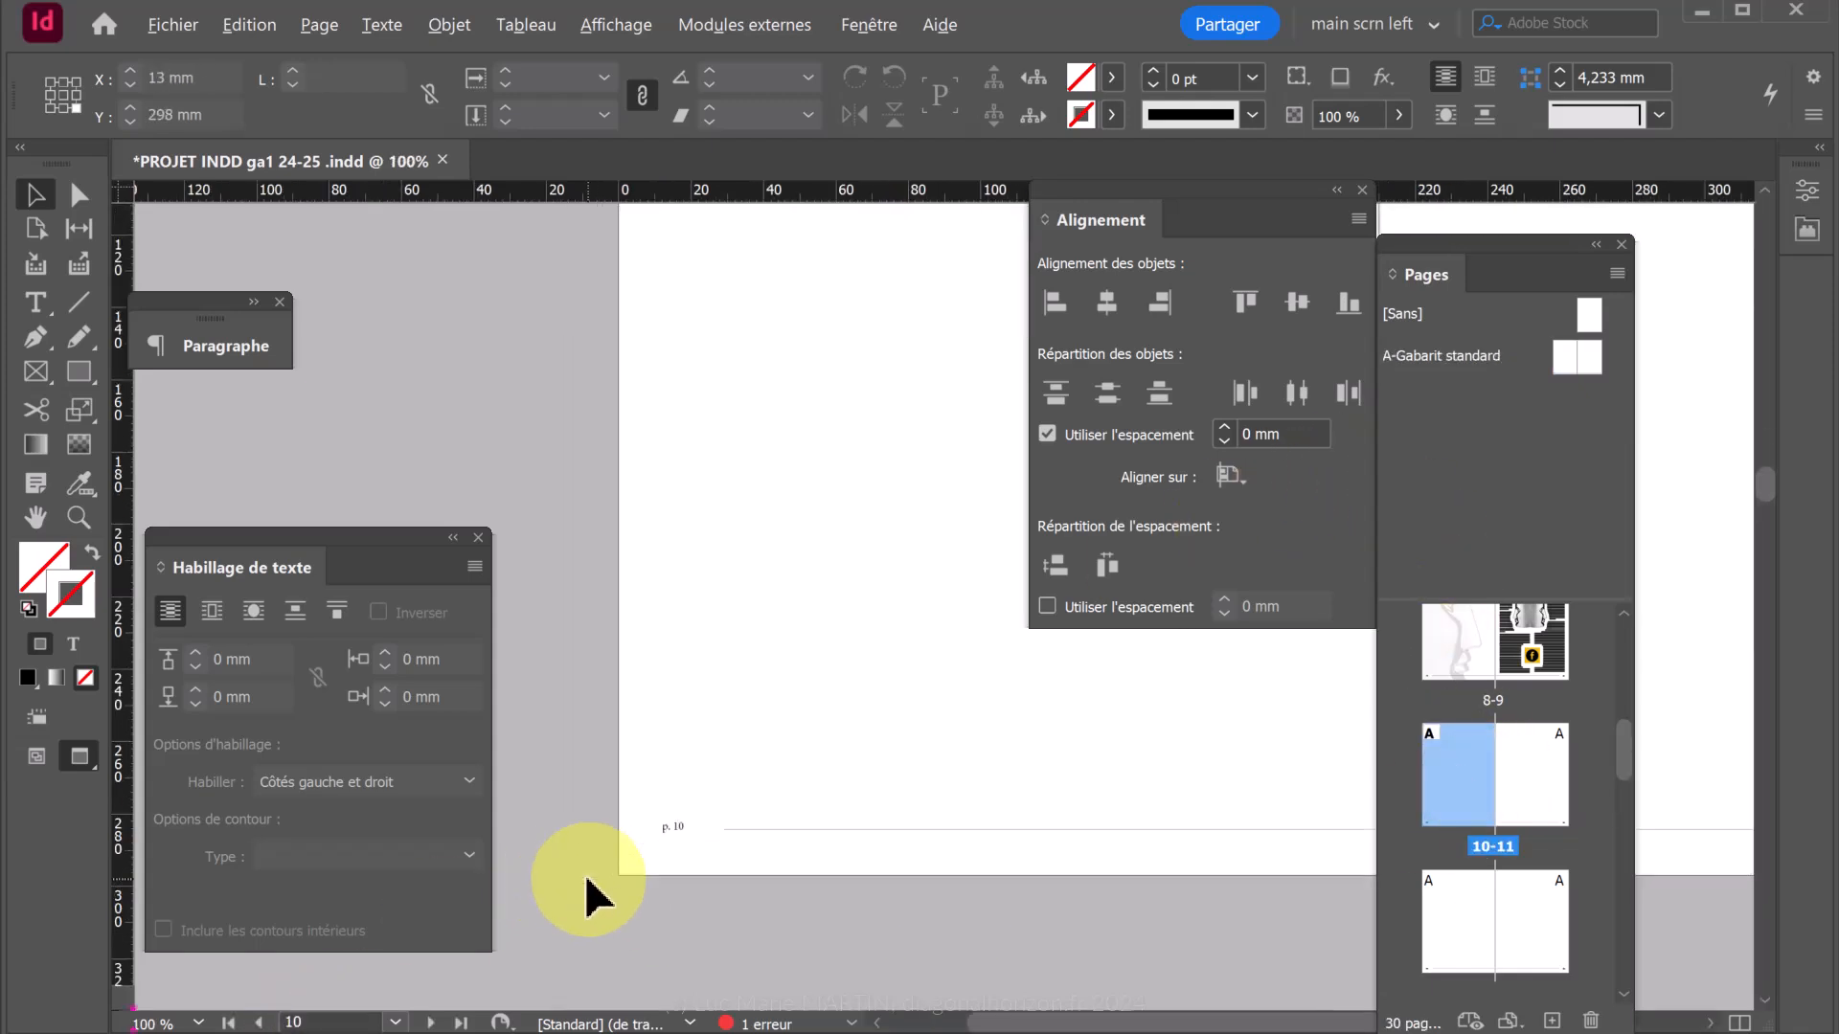
scroll(587, 879, "up", 2)
scroll(657, 874, "down", 4)
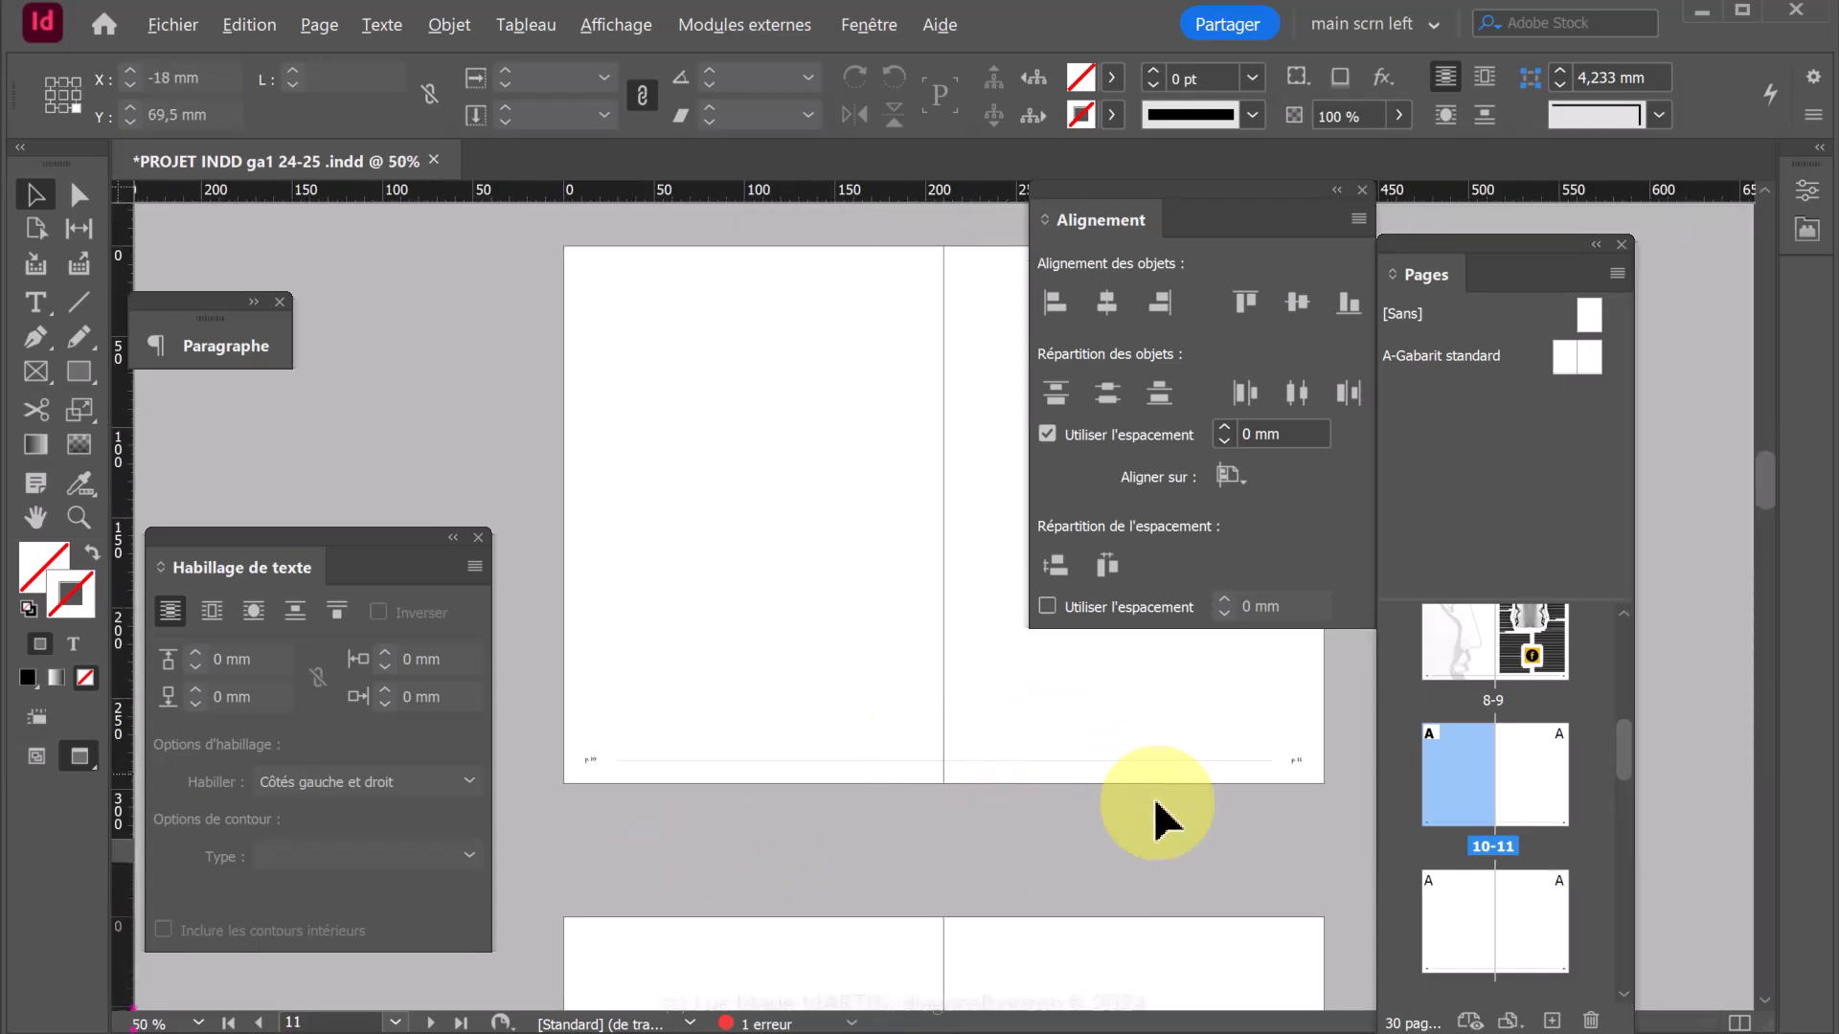
scroll(1173, 828, "up", 2)
left_click_drag(1158, 853, 915, 948)
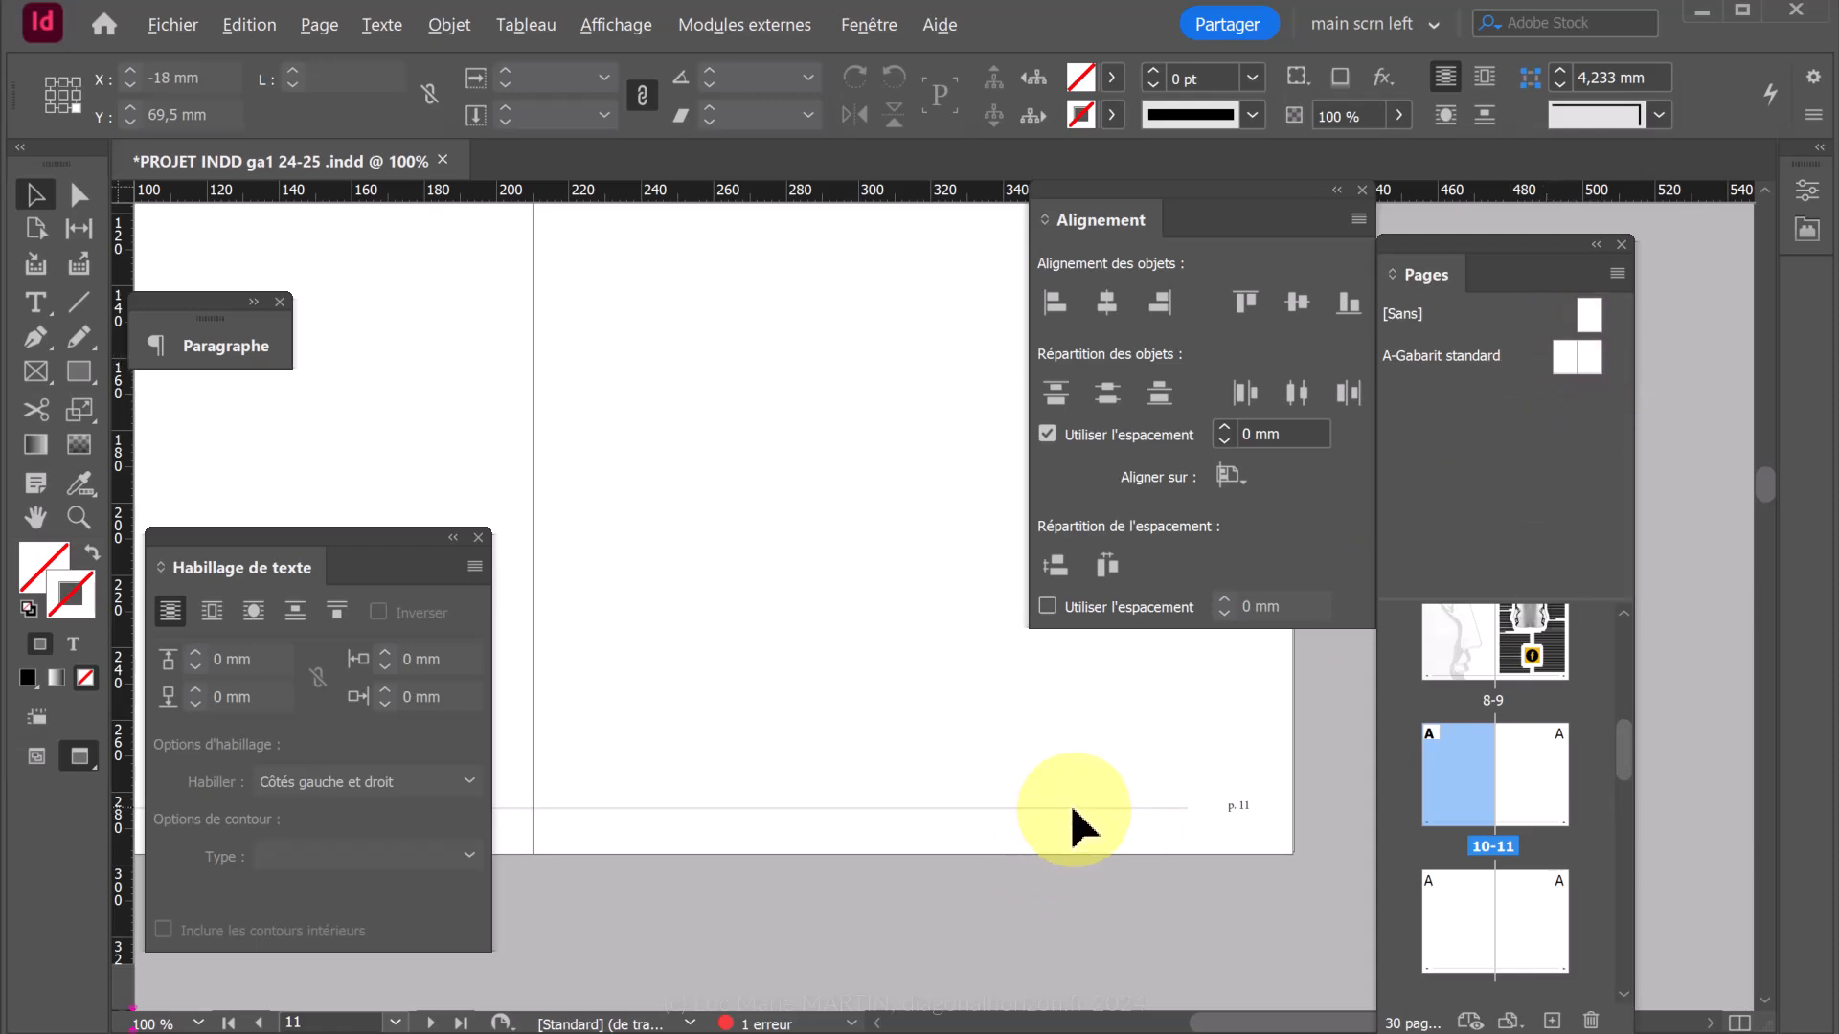
scroll(1592, 750, "up", 5)
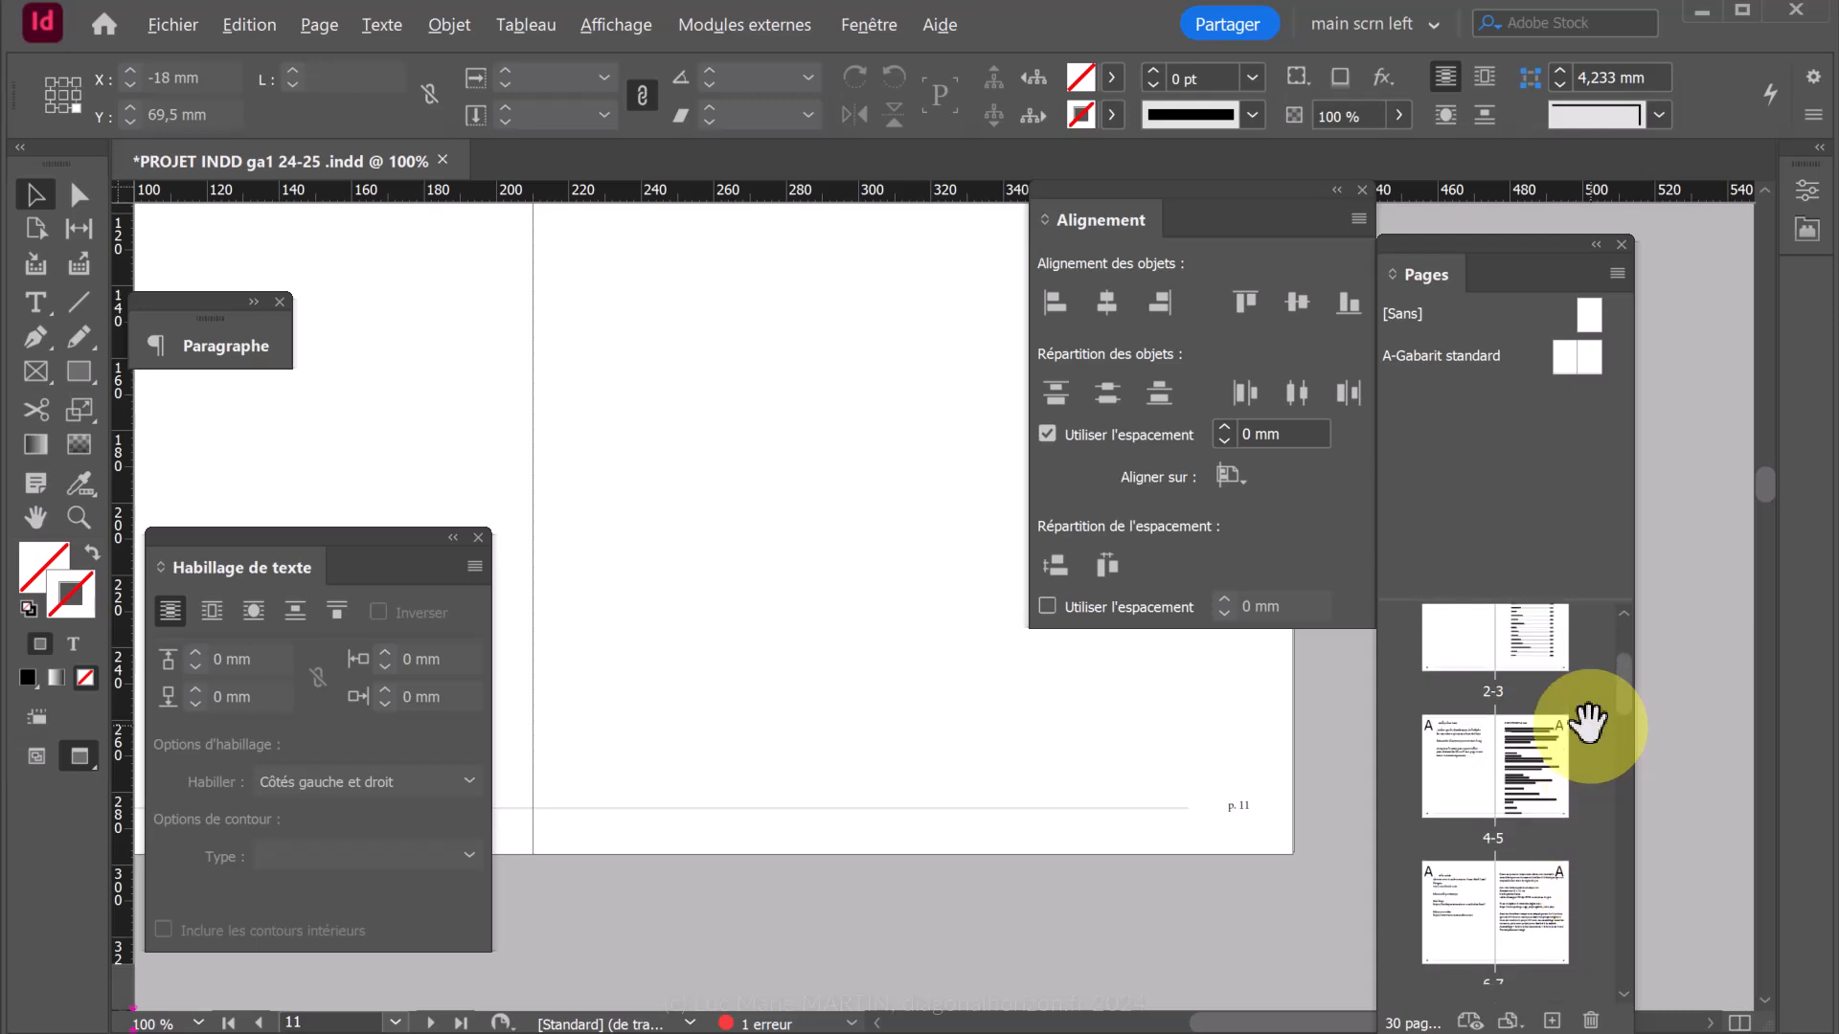
scroll(1588, 725, "up", 2)
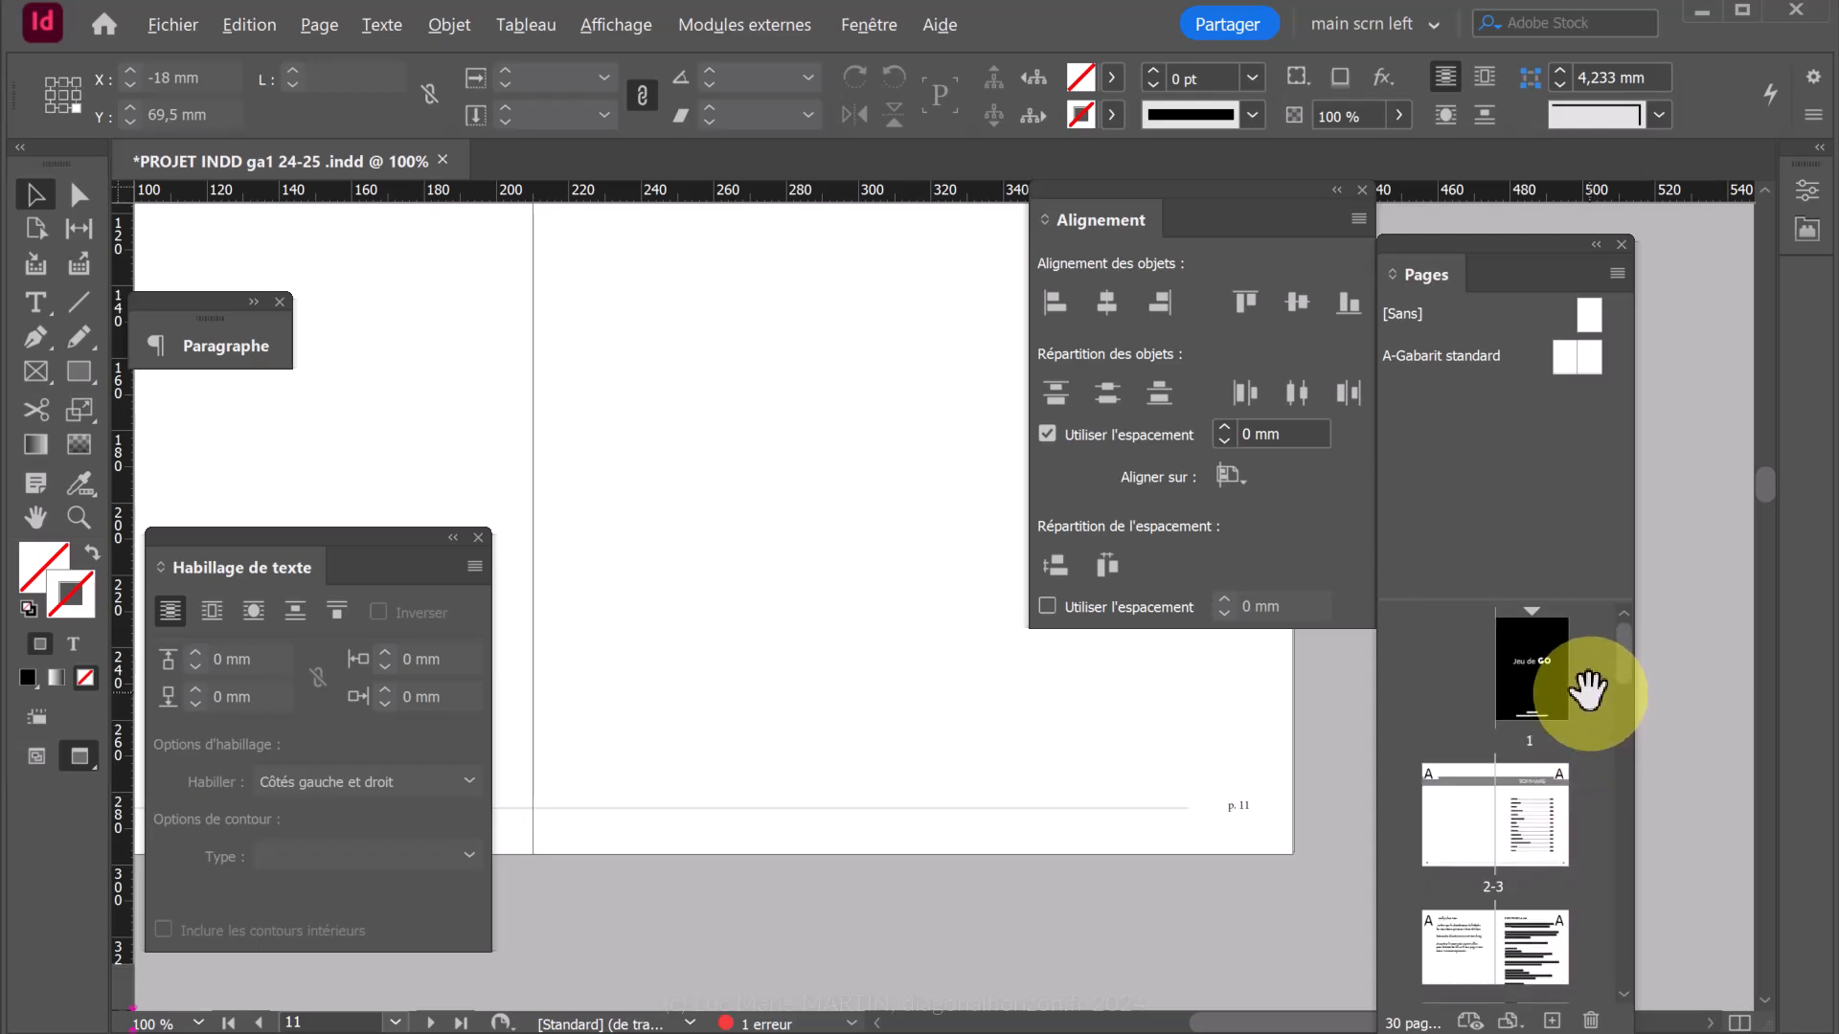
double_click(1451, 820)
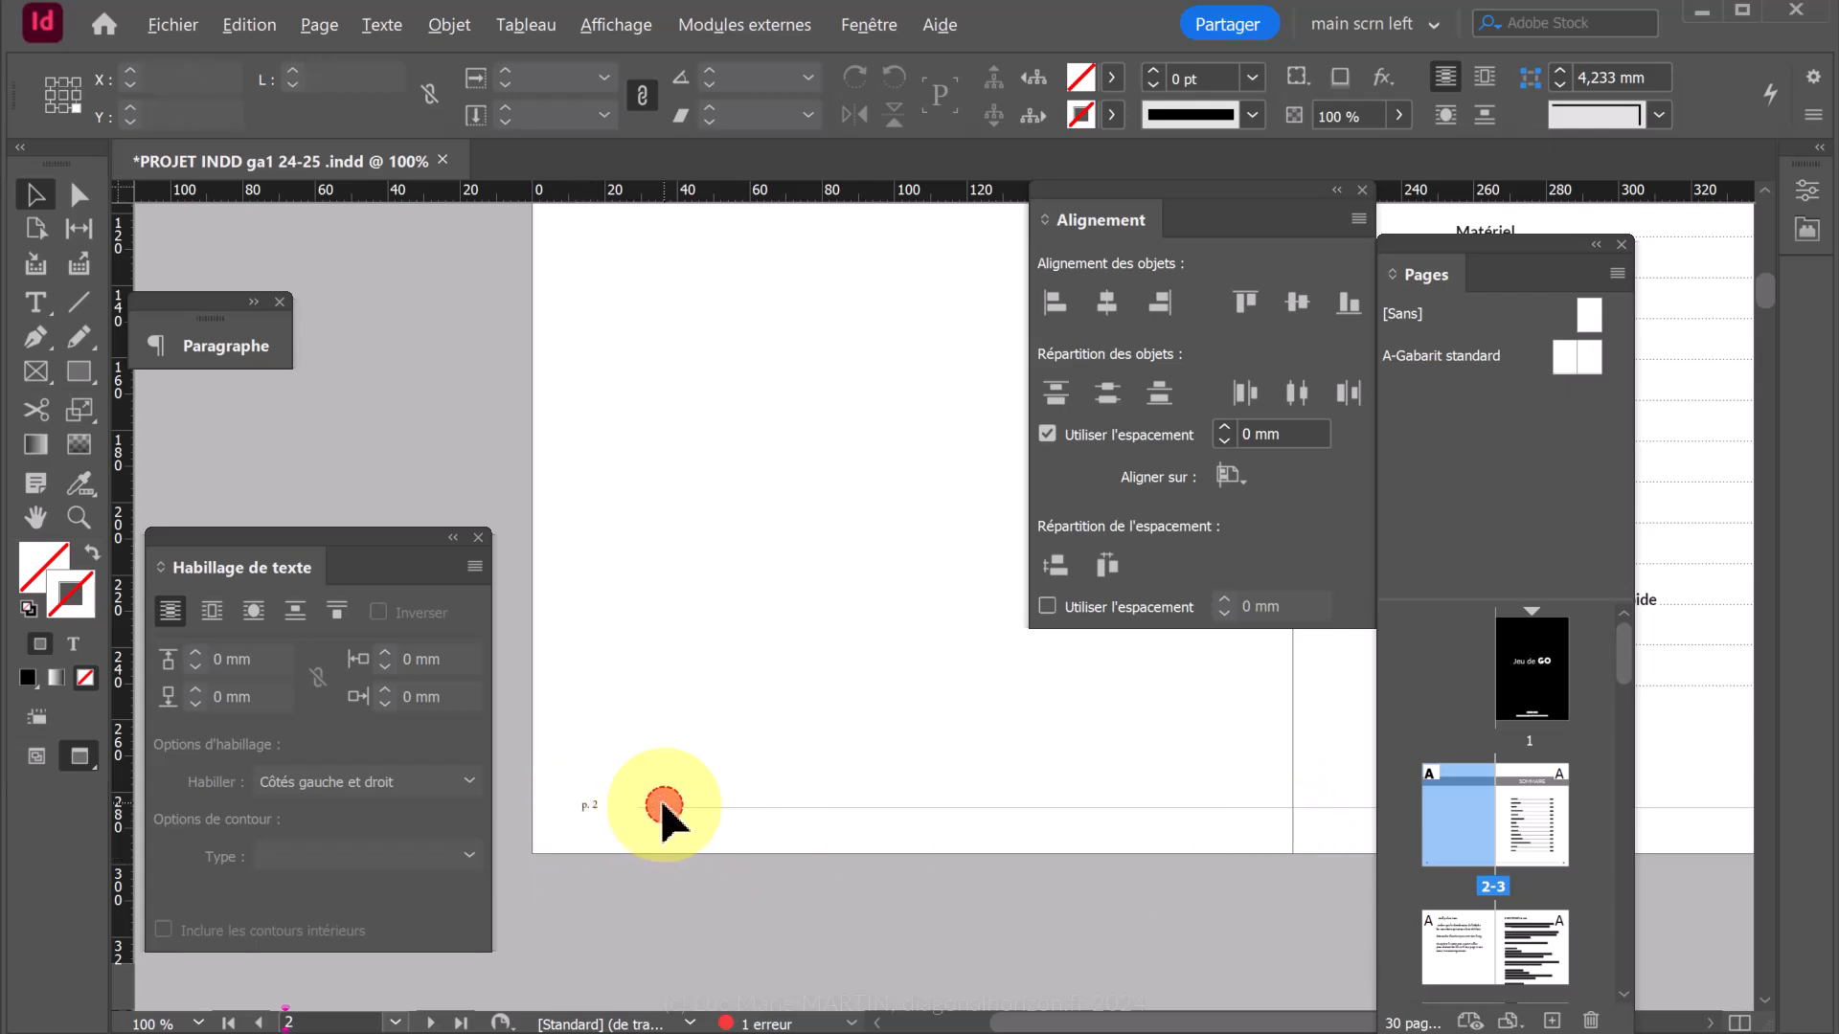
Override the master's horizontal line at the foot of page 2 and select it.
left_click(721, 803)
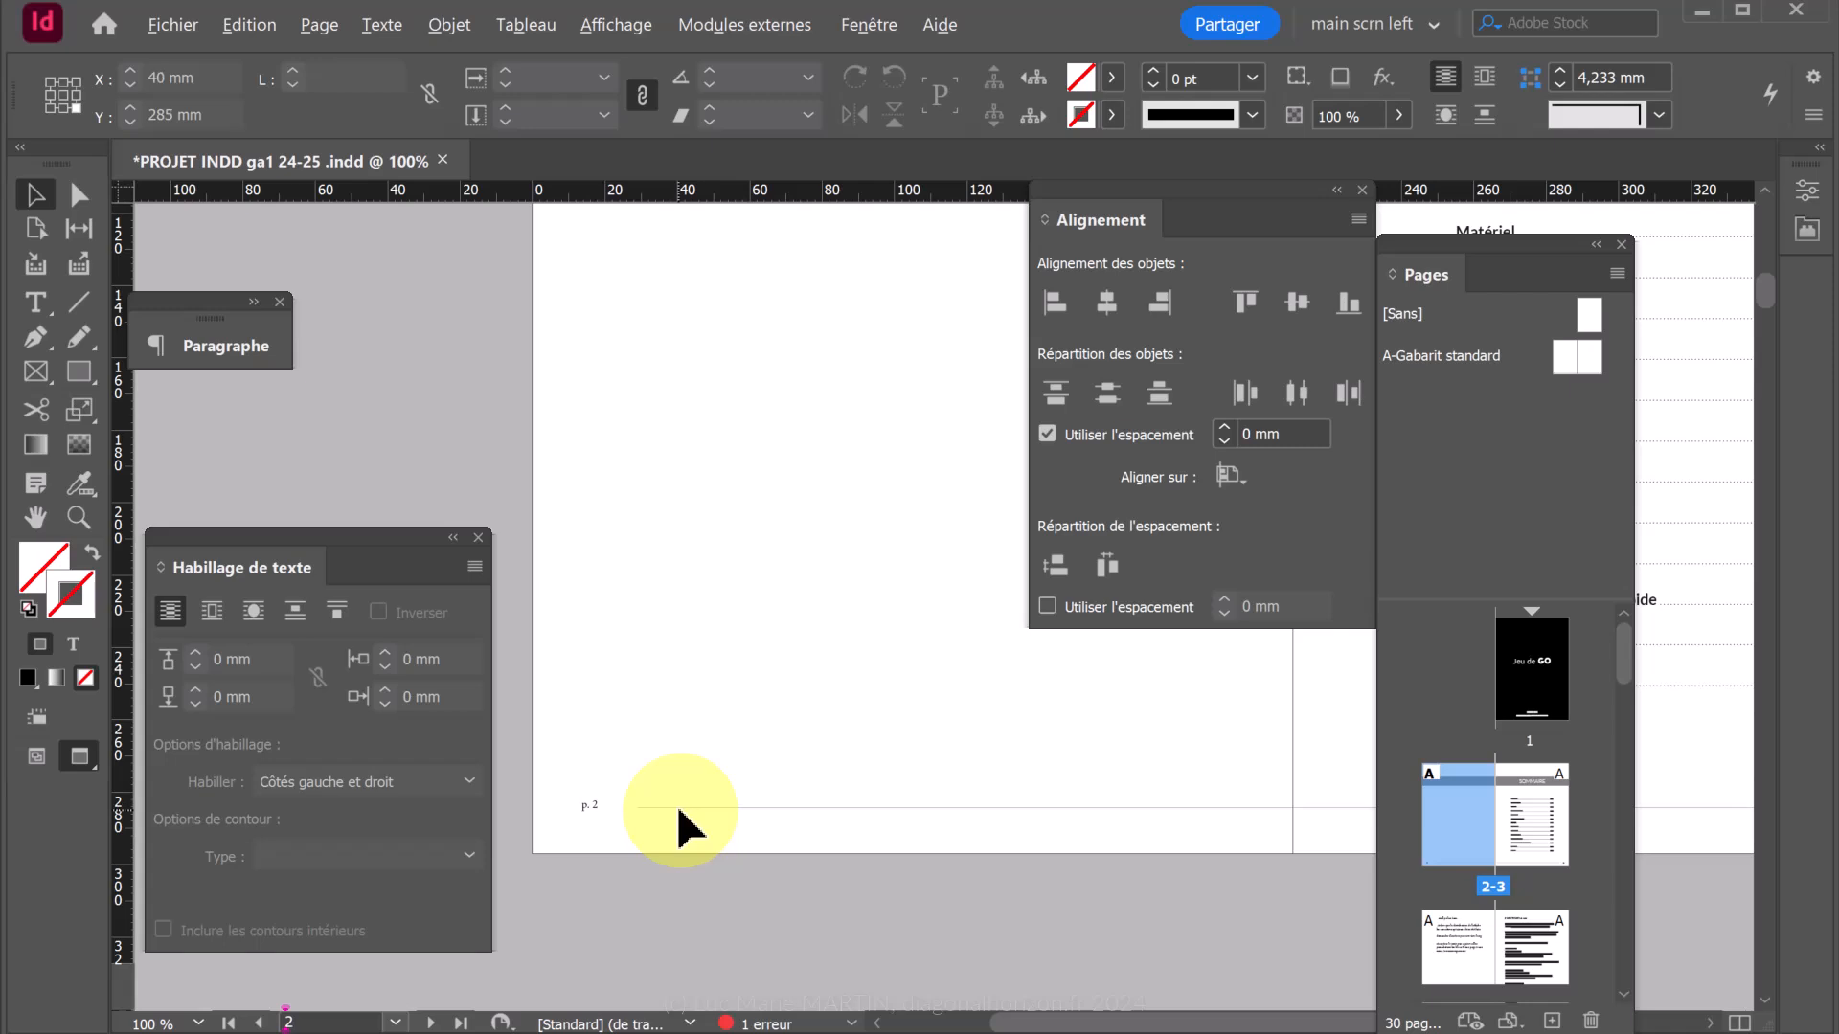
left_click(676, 837)
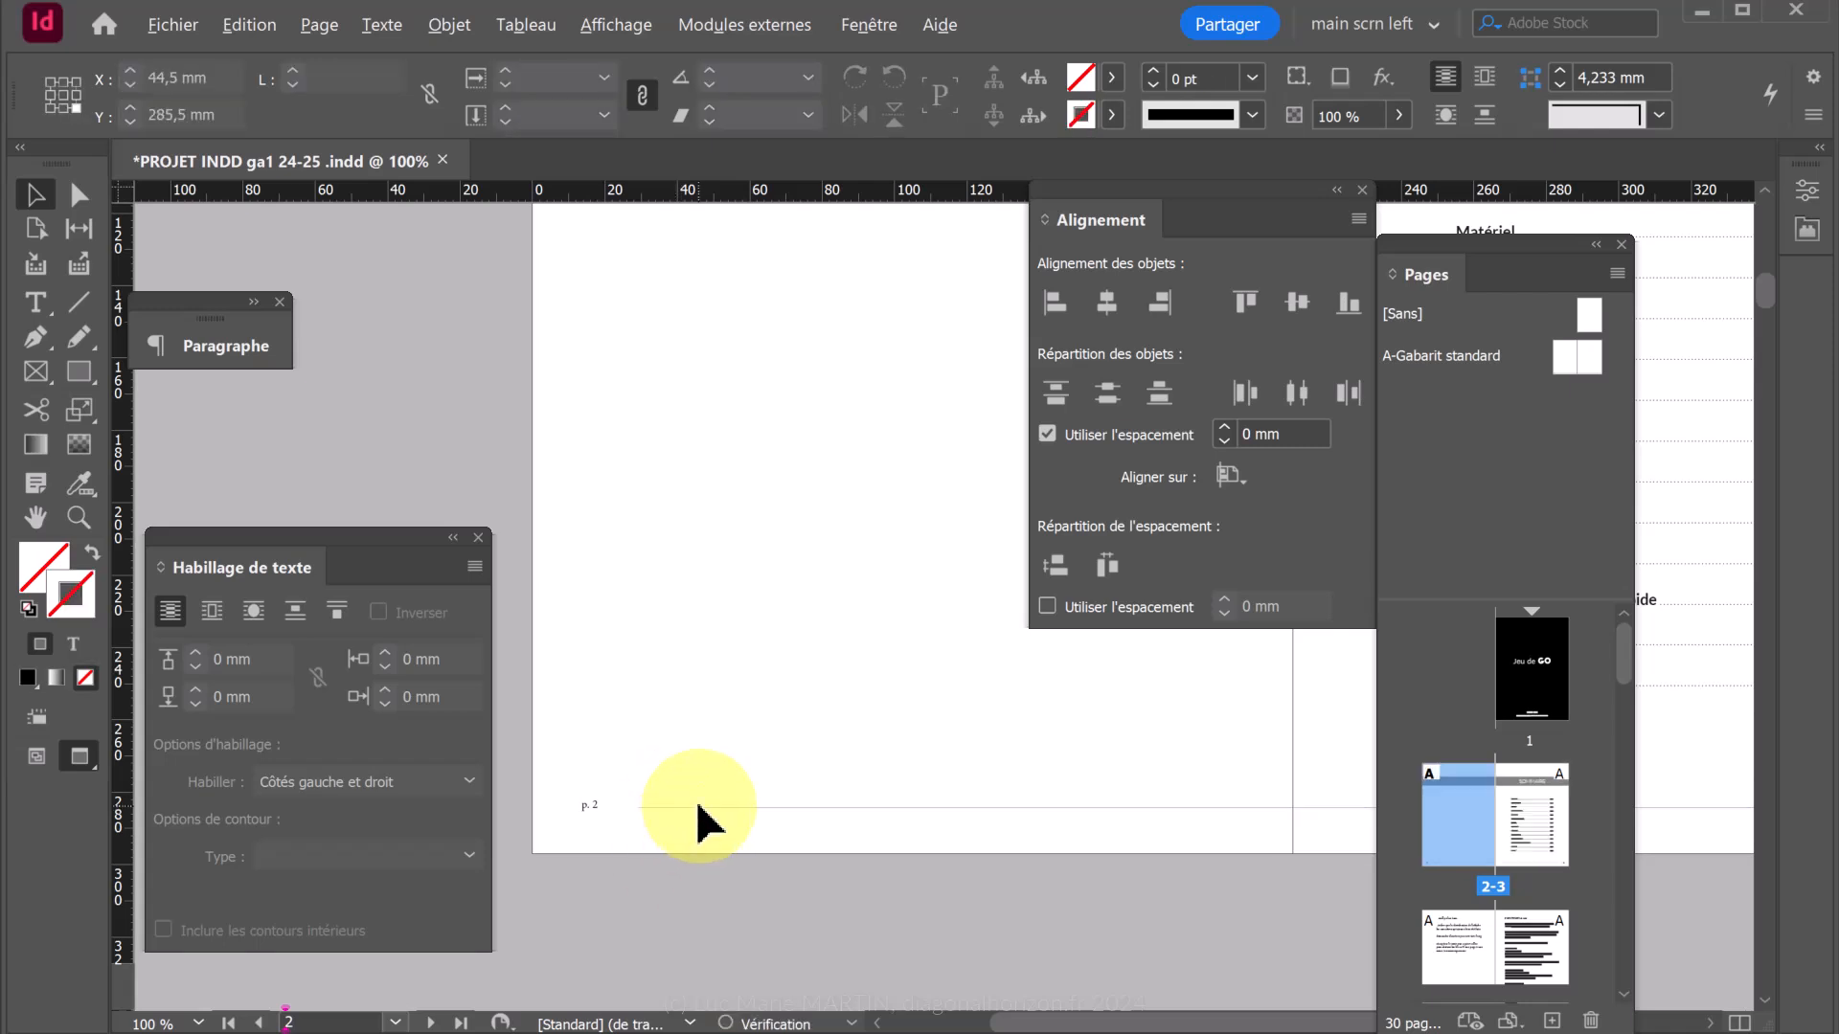
left_click(710, 806)
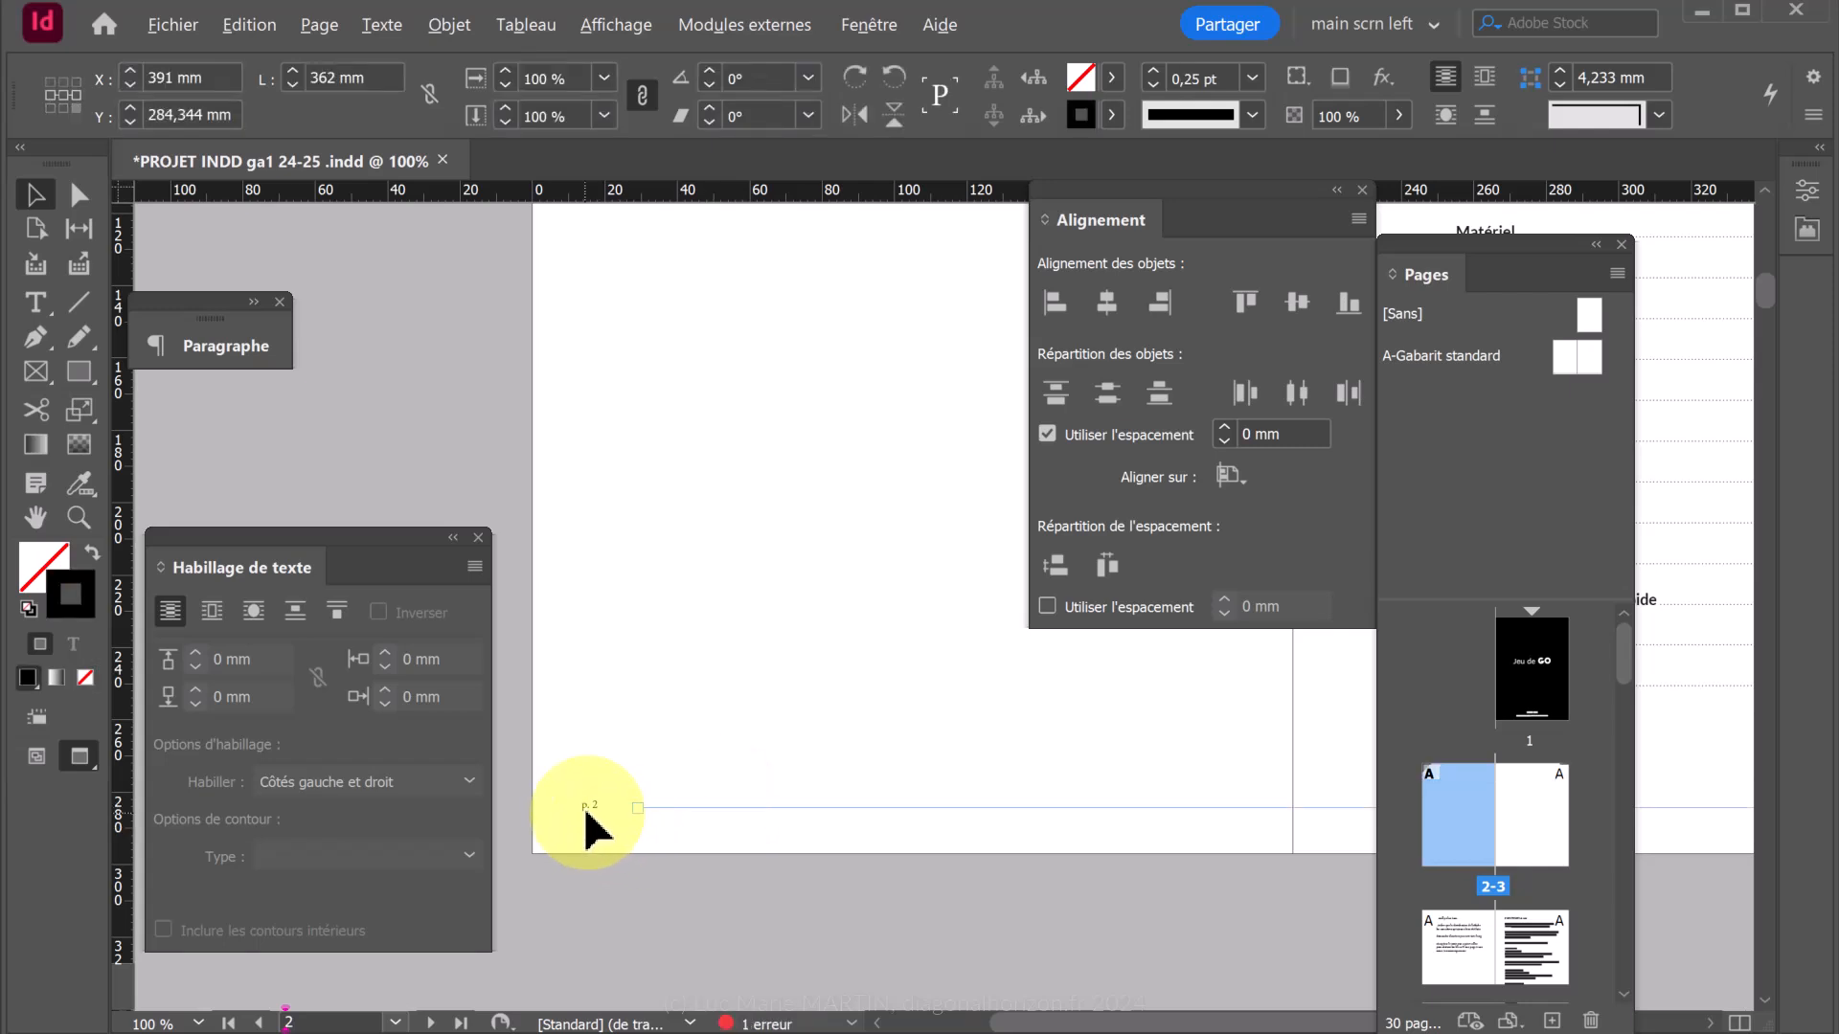
Override the page number text frame at the foot of page 2 and delete it from that page.
left_click(601, 837)
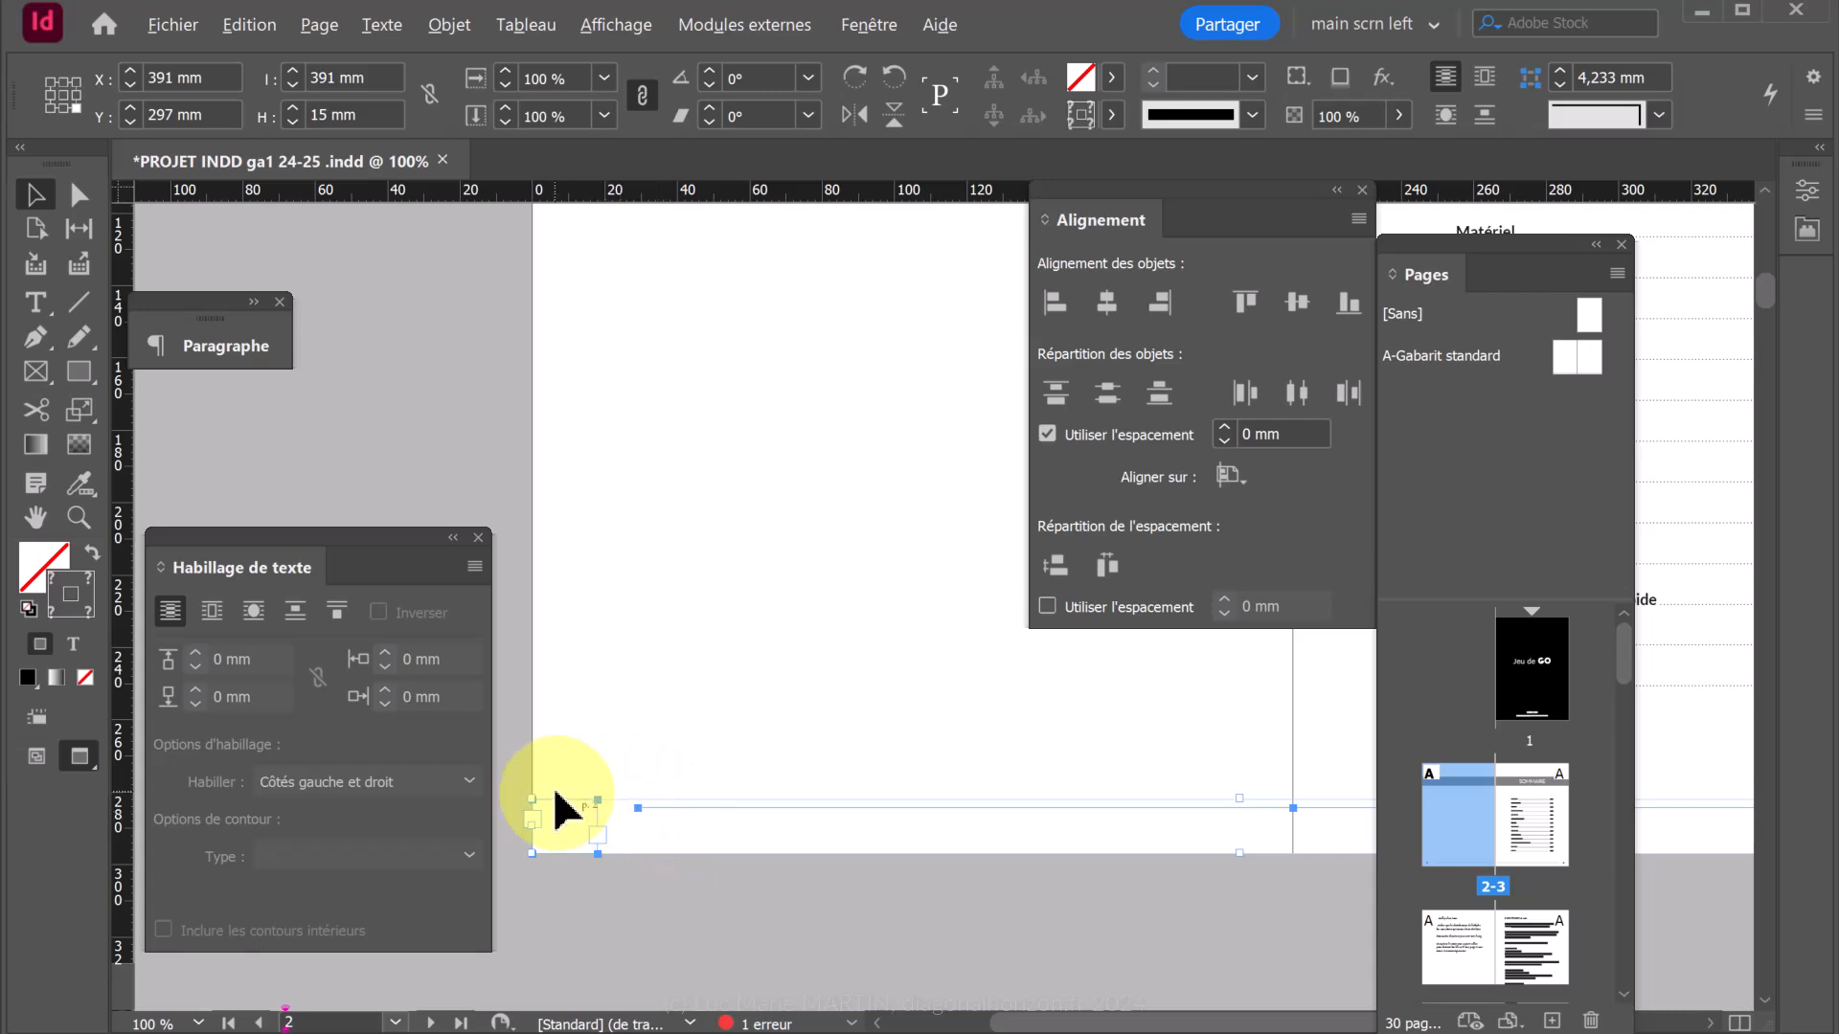
left_click(606, 807)
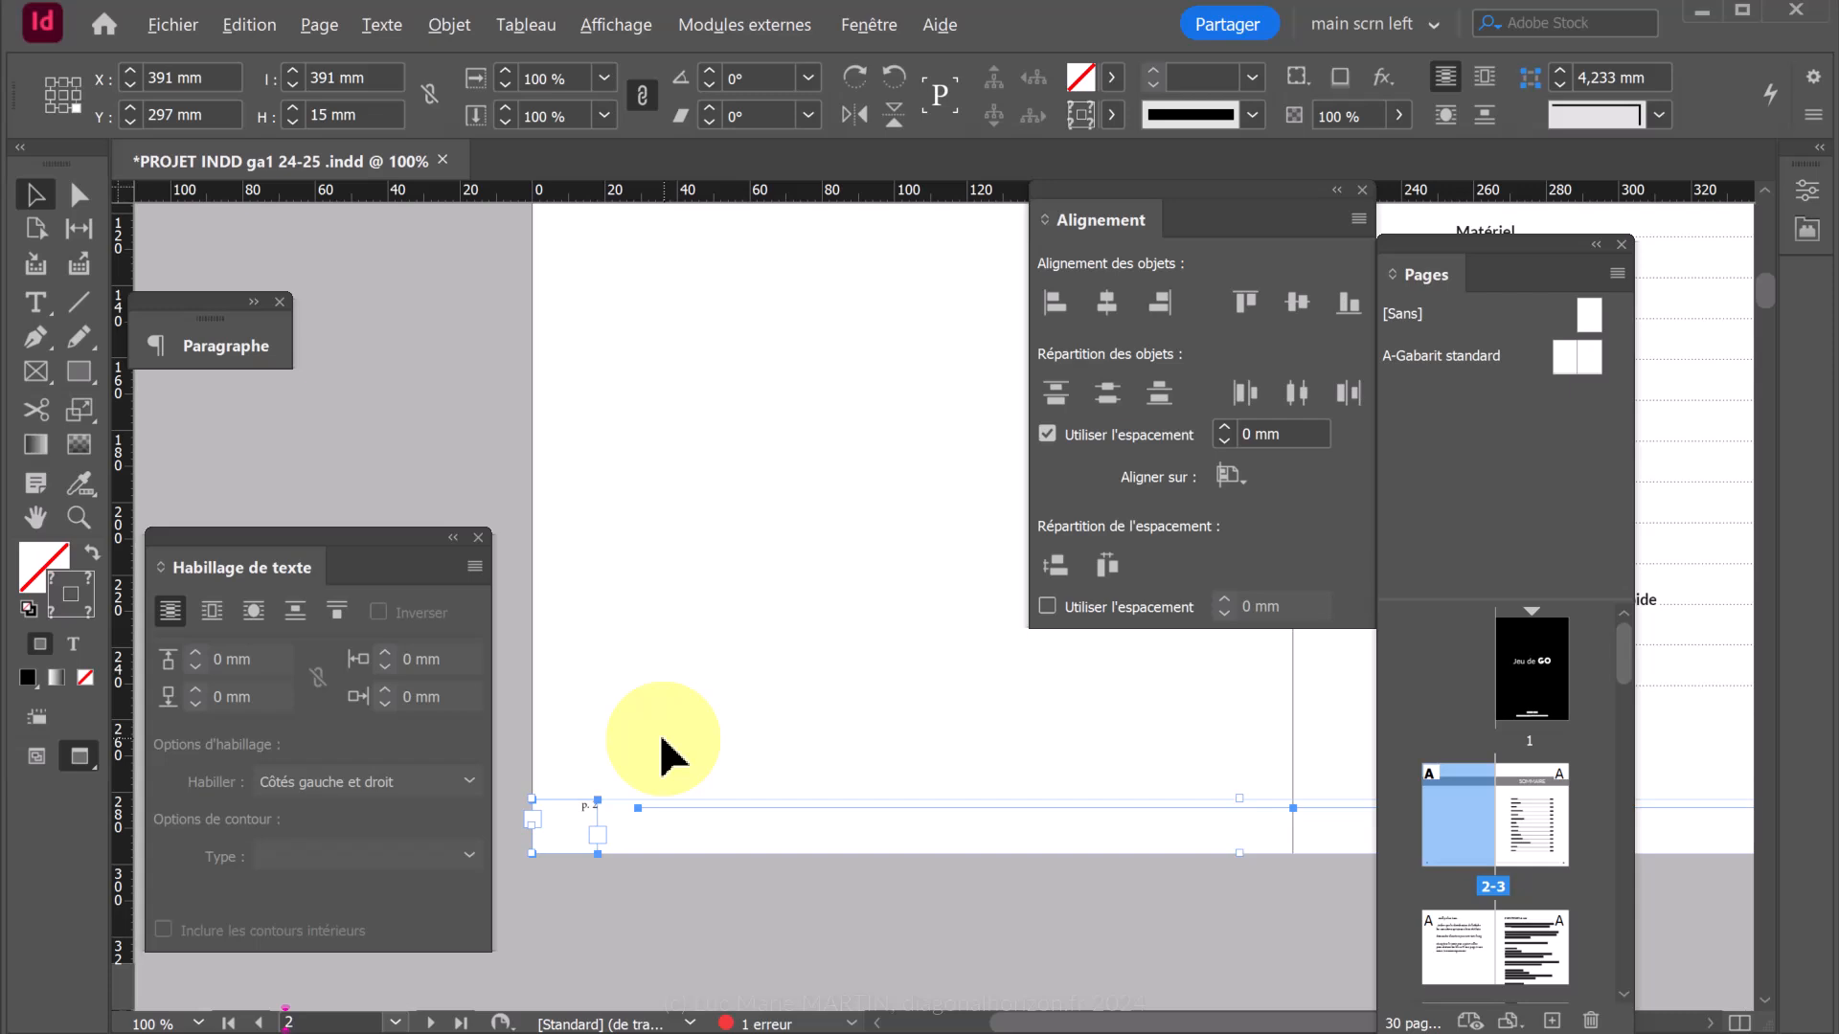
left_click(874, 876)
left_click(593, 811)
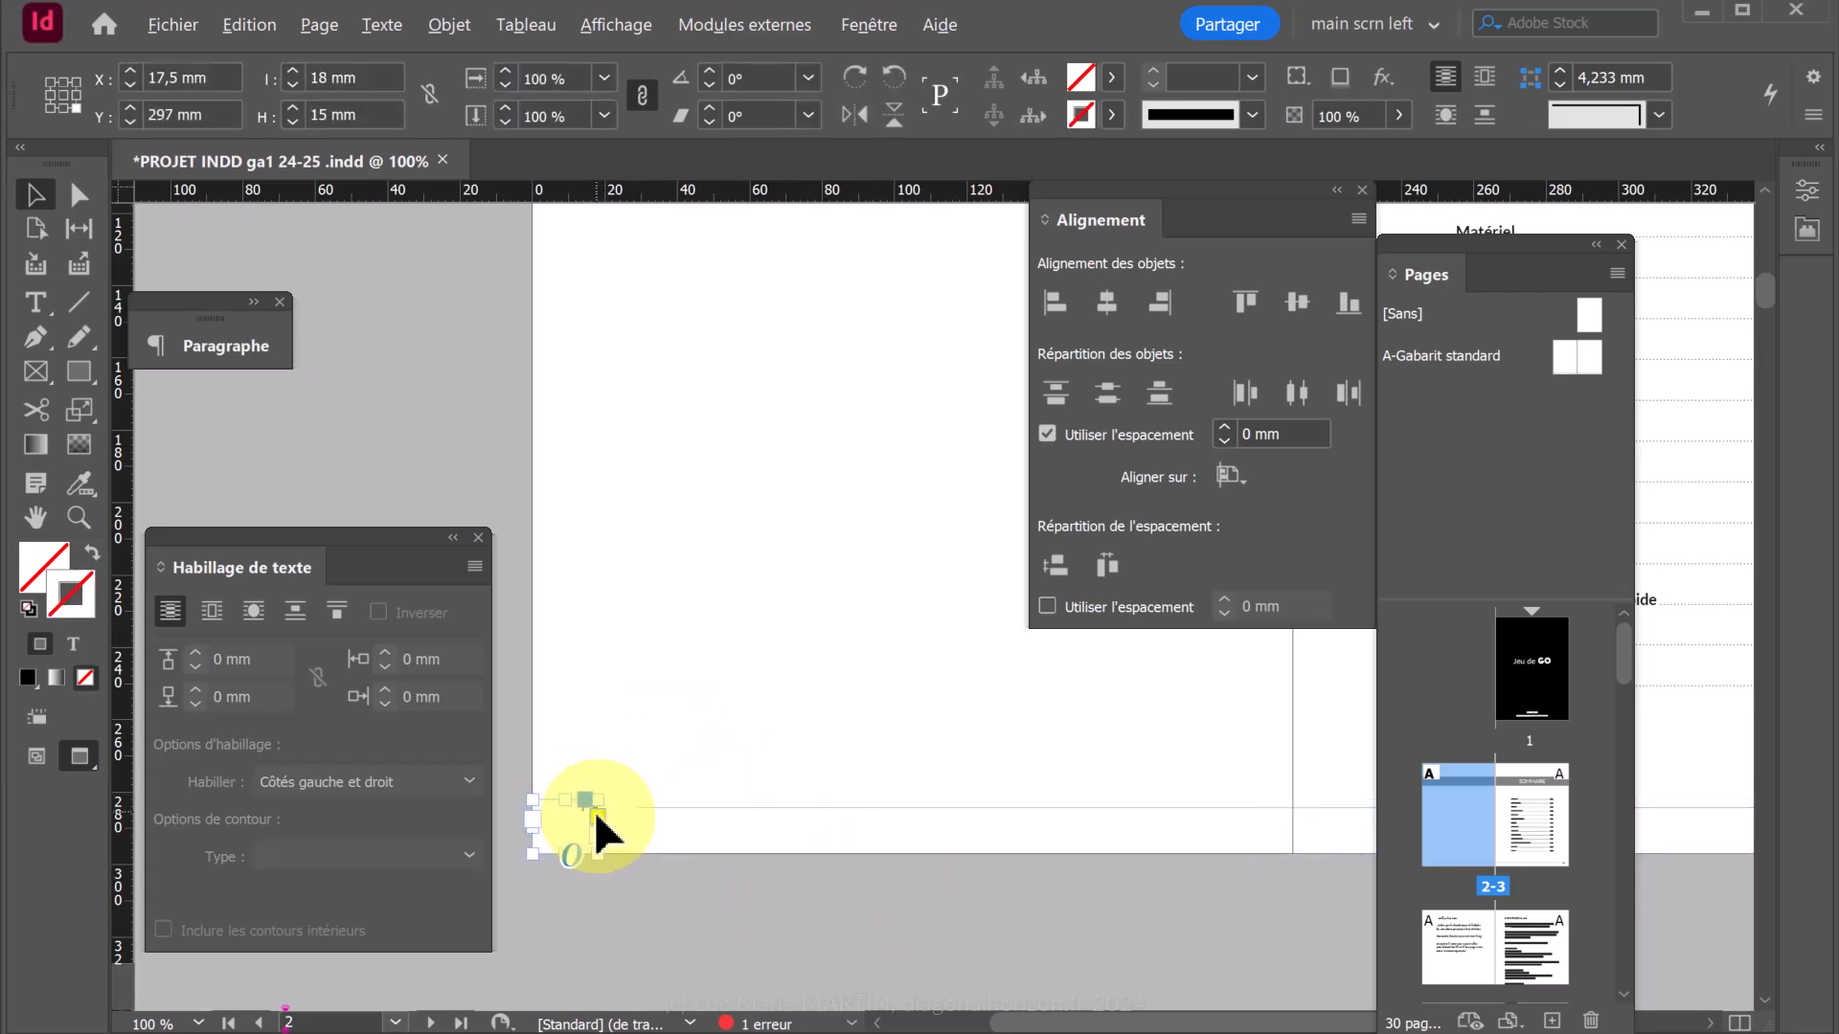
left_click(609, 875)
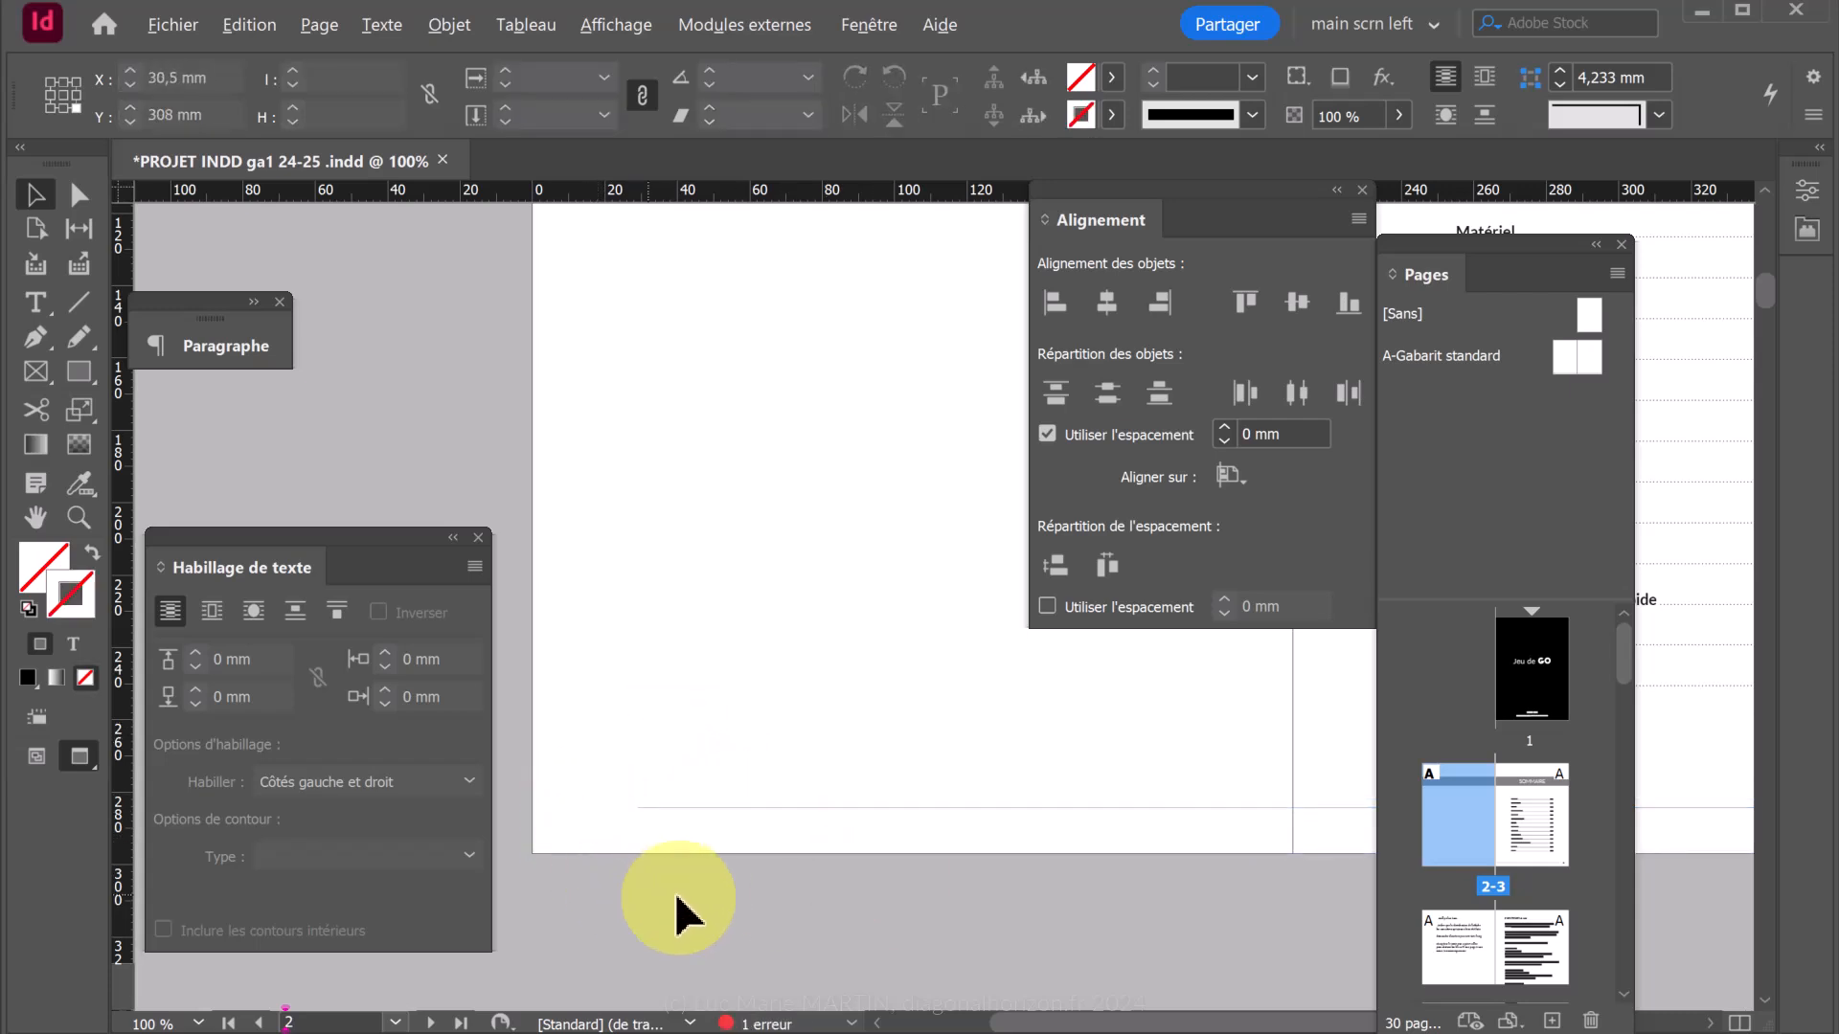
Shorten the overridden line on spread 2-3 to 181 mm so it starts at the spine and spans only page 3.
left_click(686, 804)
key("ctrl+5")
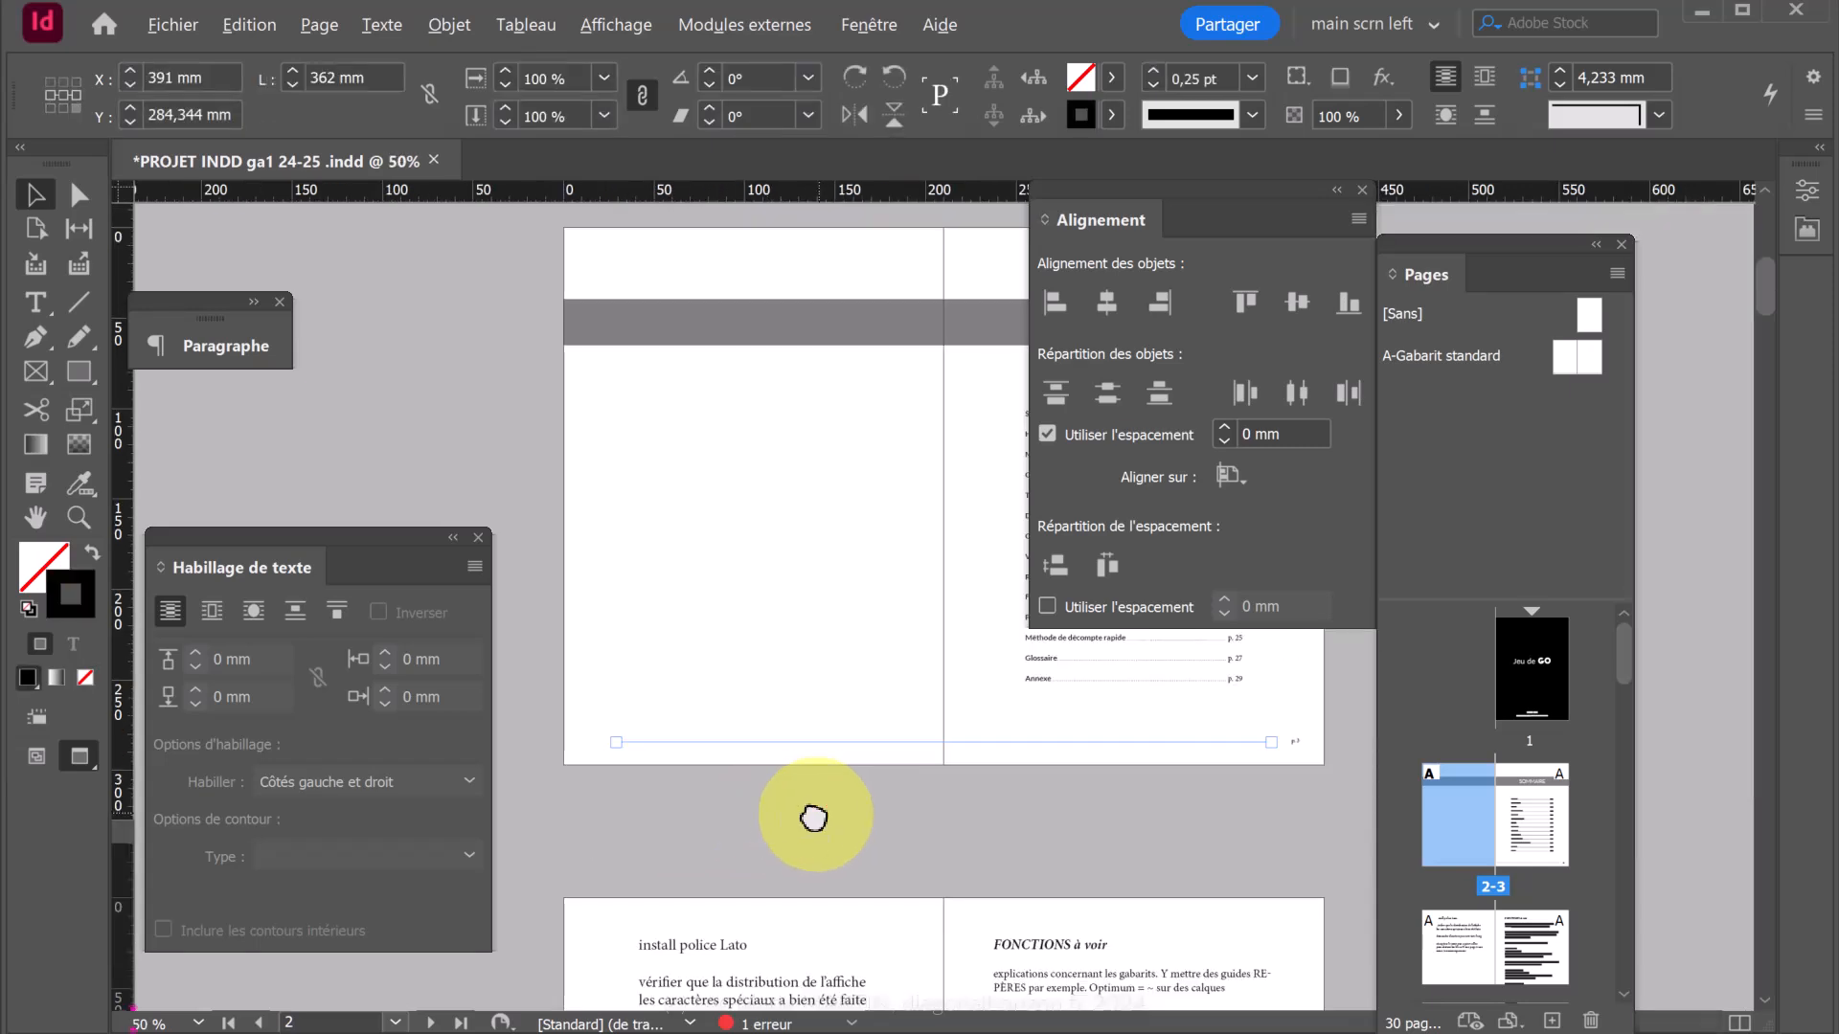
left_click_drag(815, 816, 815, 820)
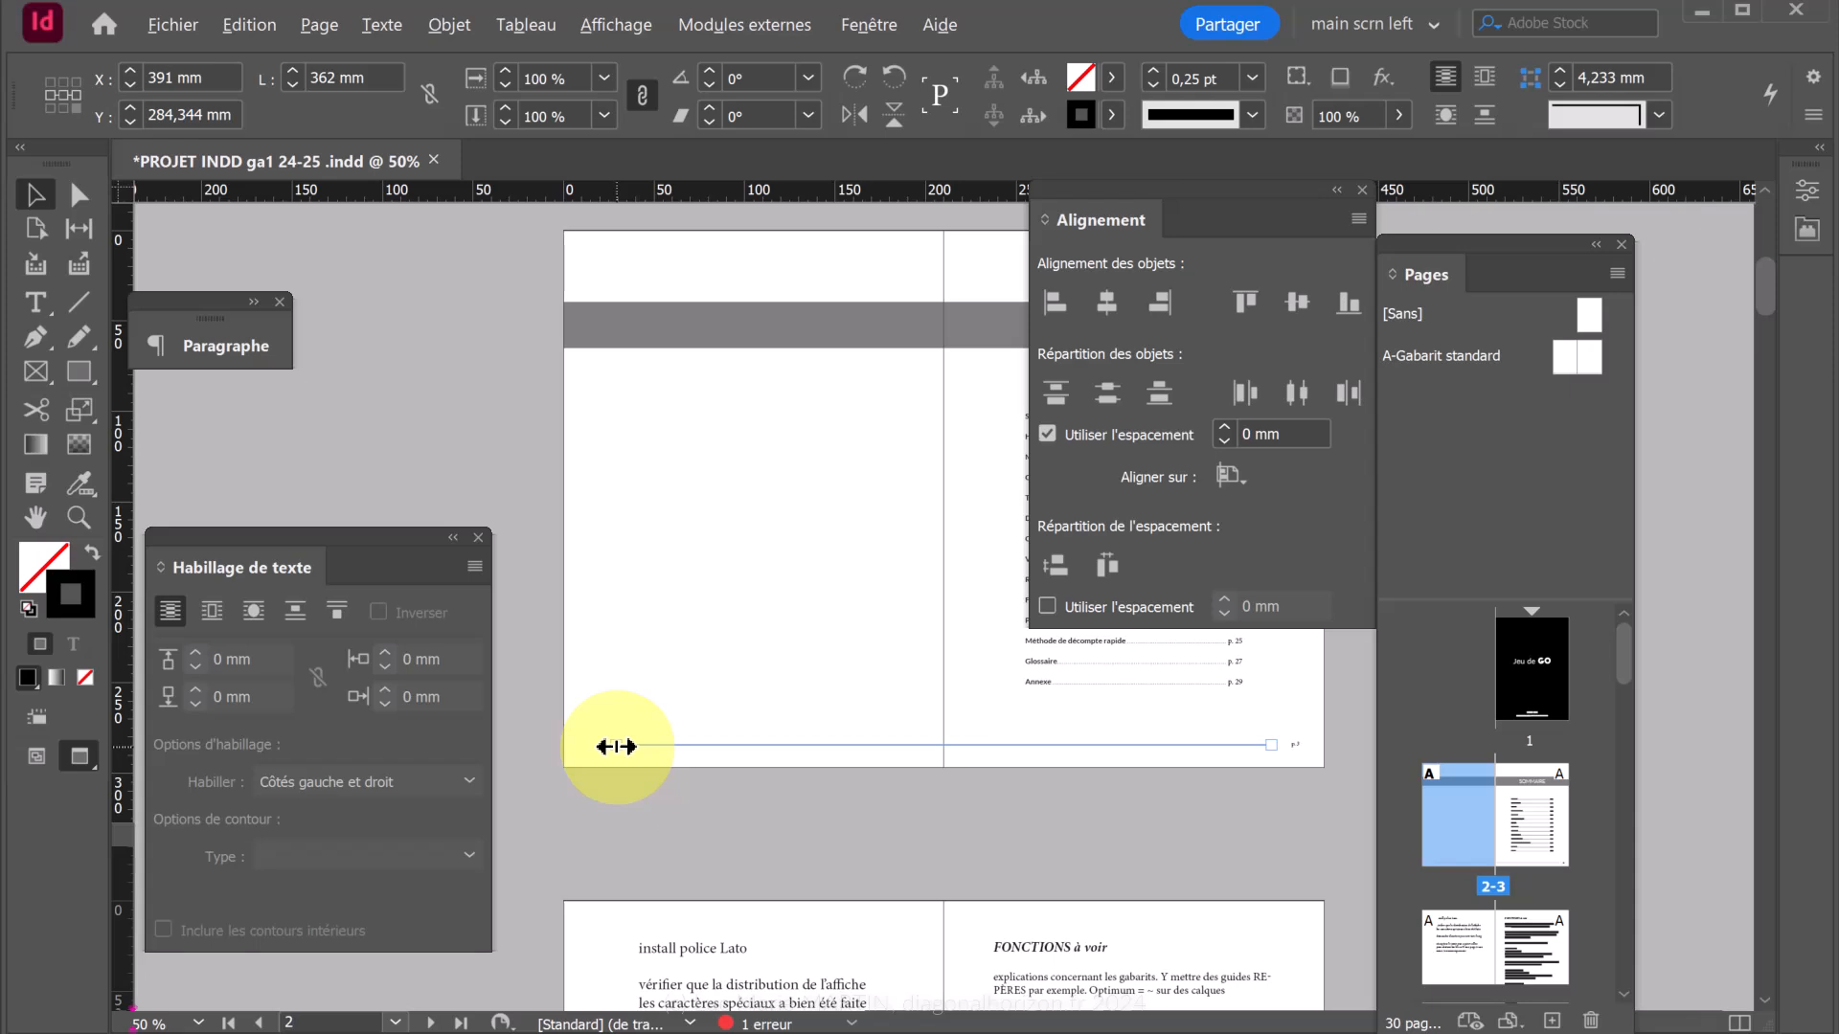
left_click_drag(615, 746, 944, 746)
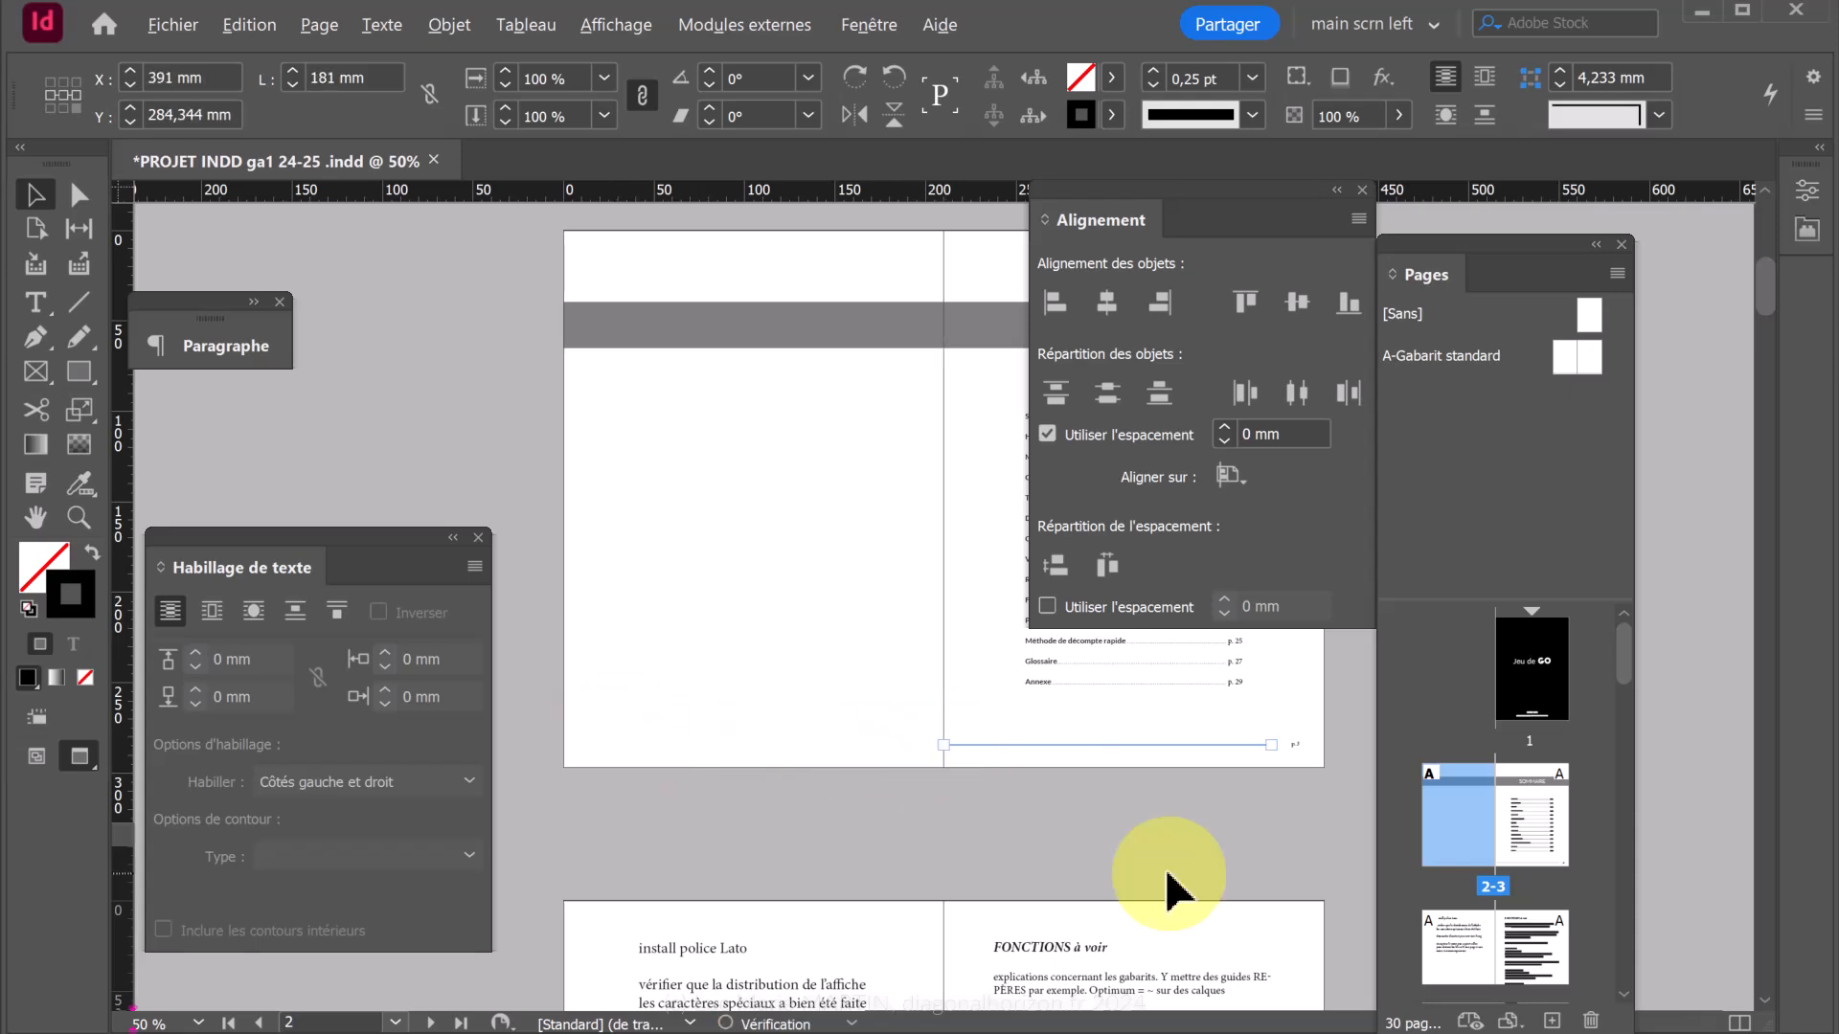
left_click(1111, 831)
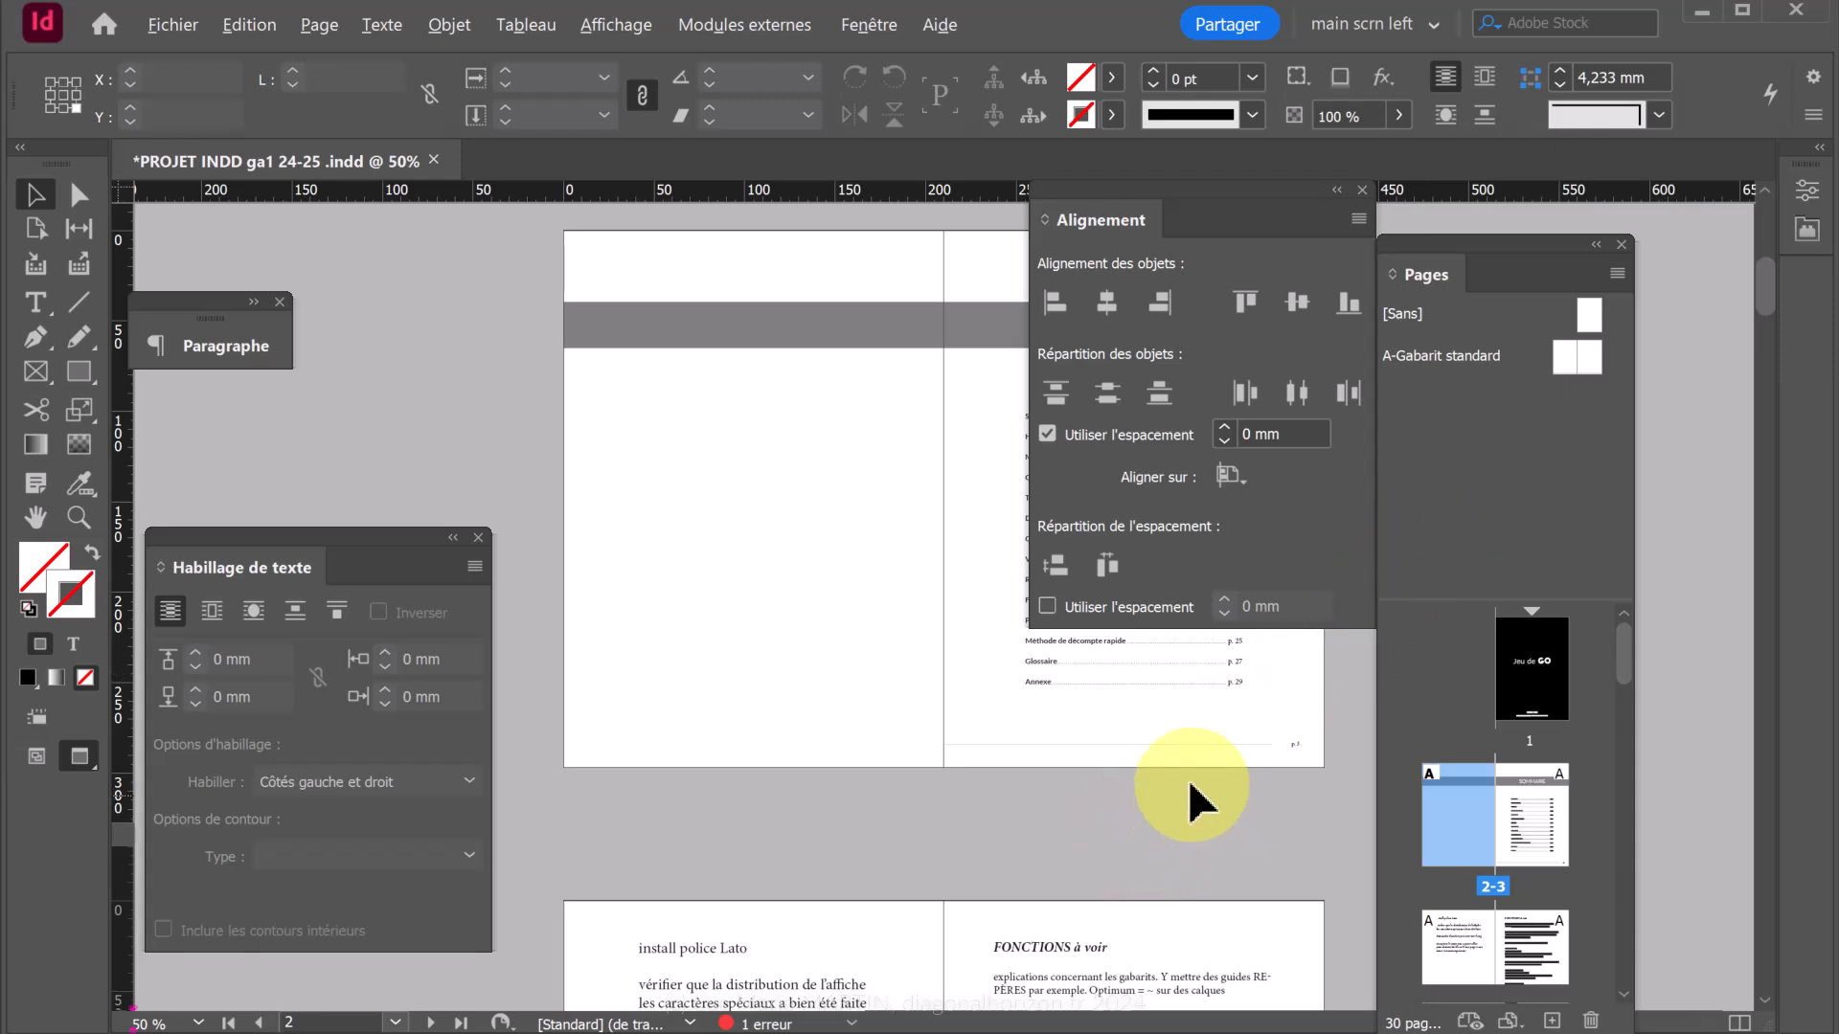
scroll(1210, 776, "up", 2)
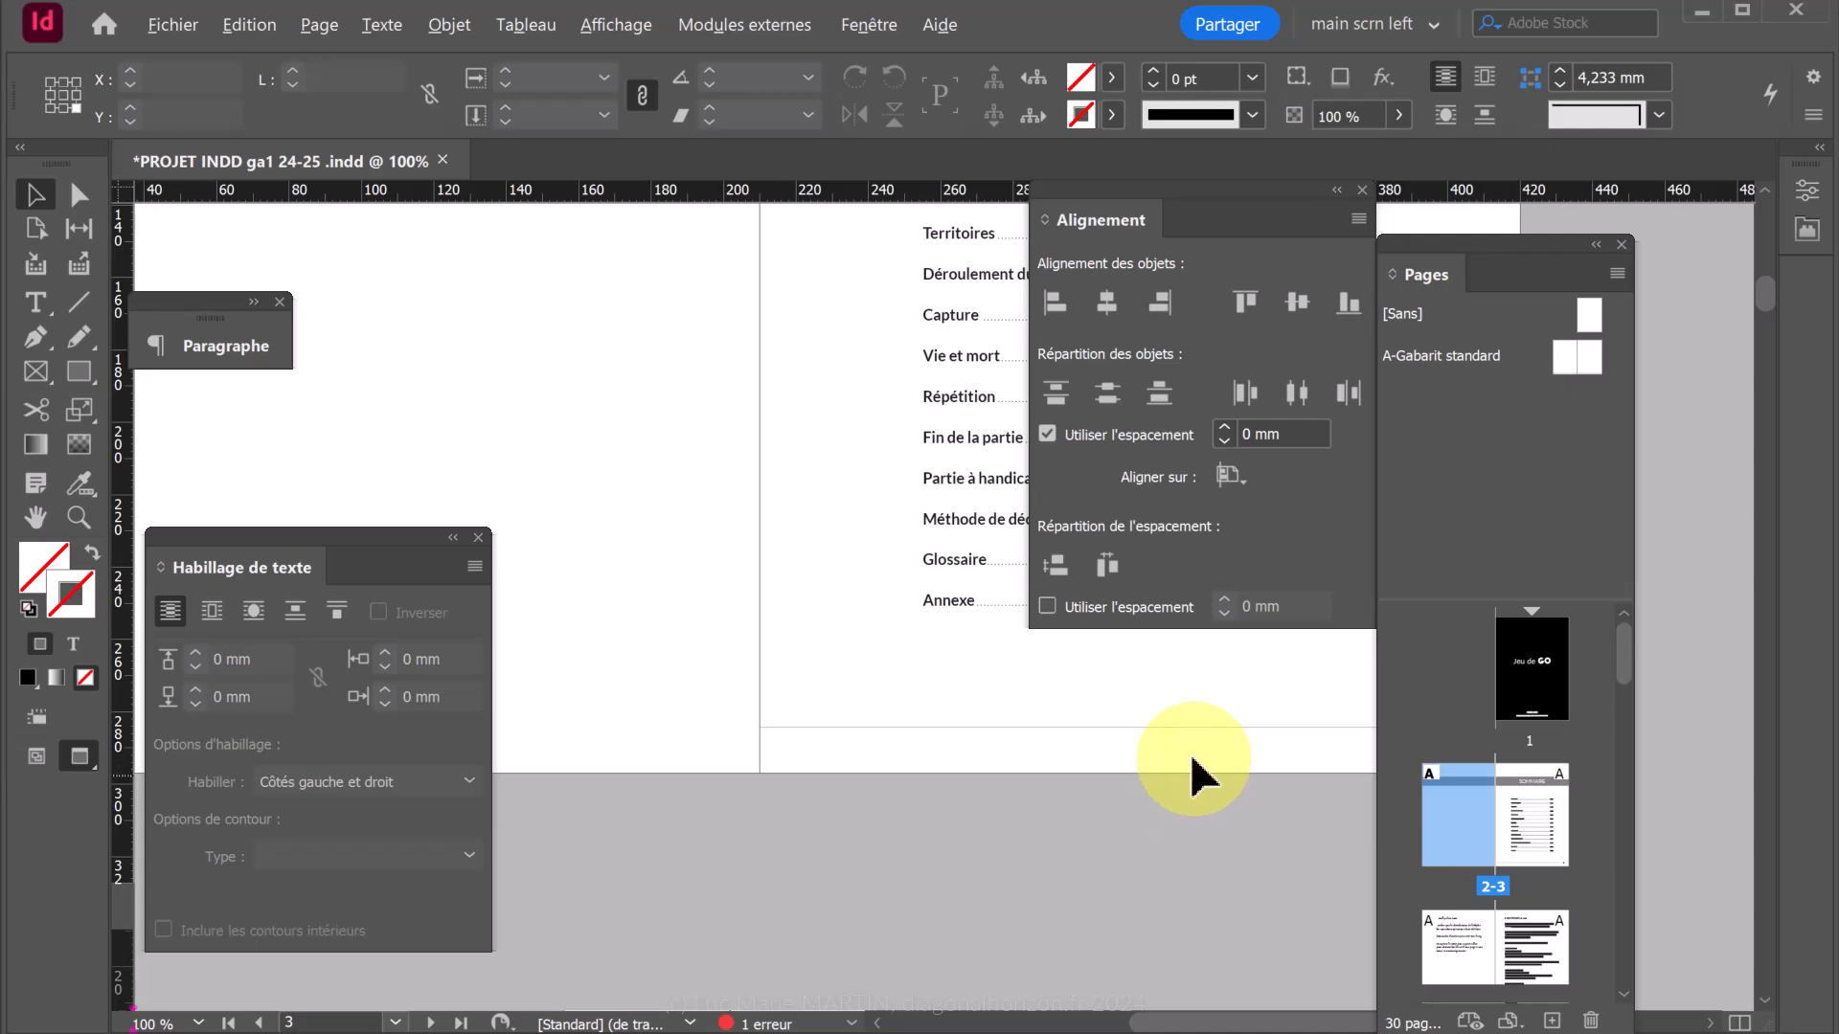
On the A-Gabarit standard master spread, set the horizontal line's stroke weight to 2 pt.
double_click(1582, 352)
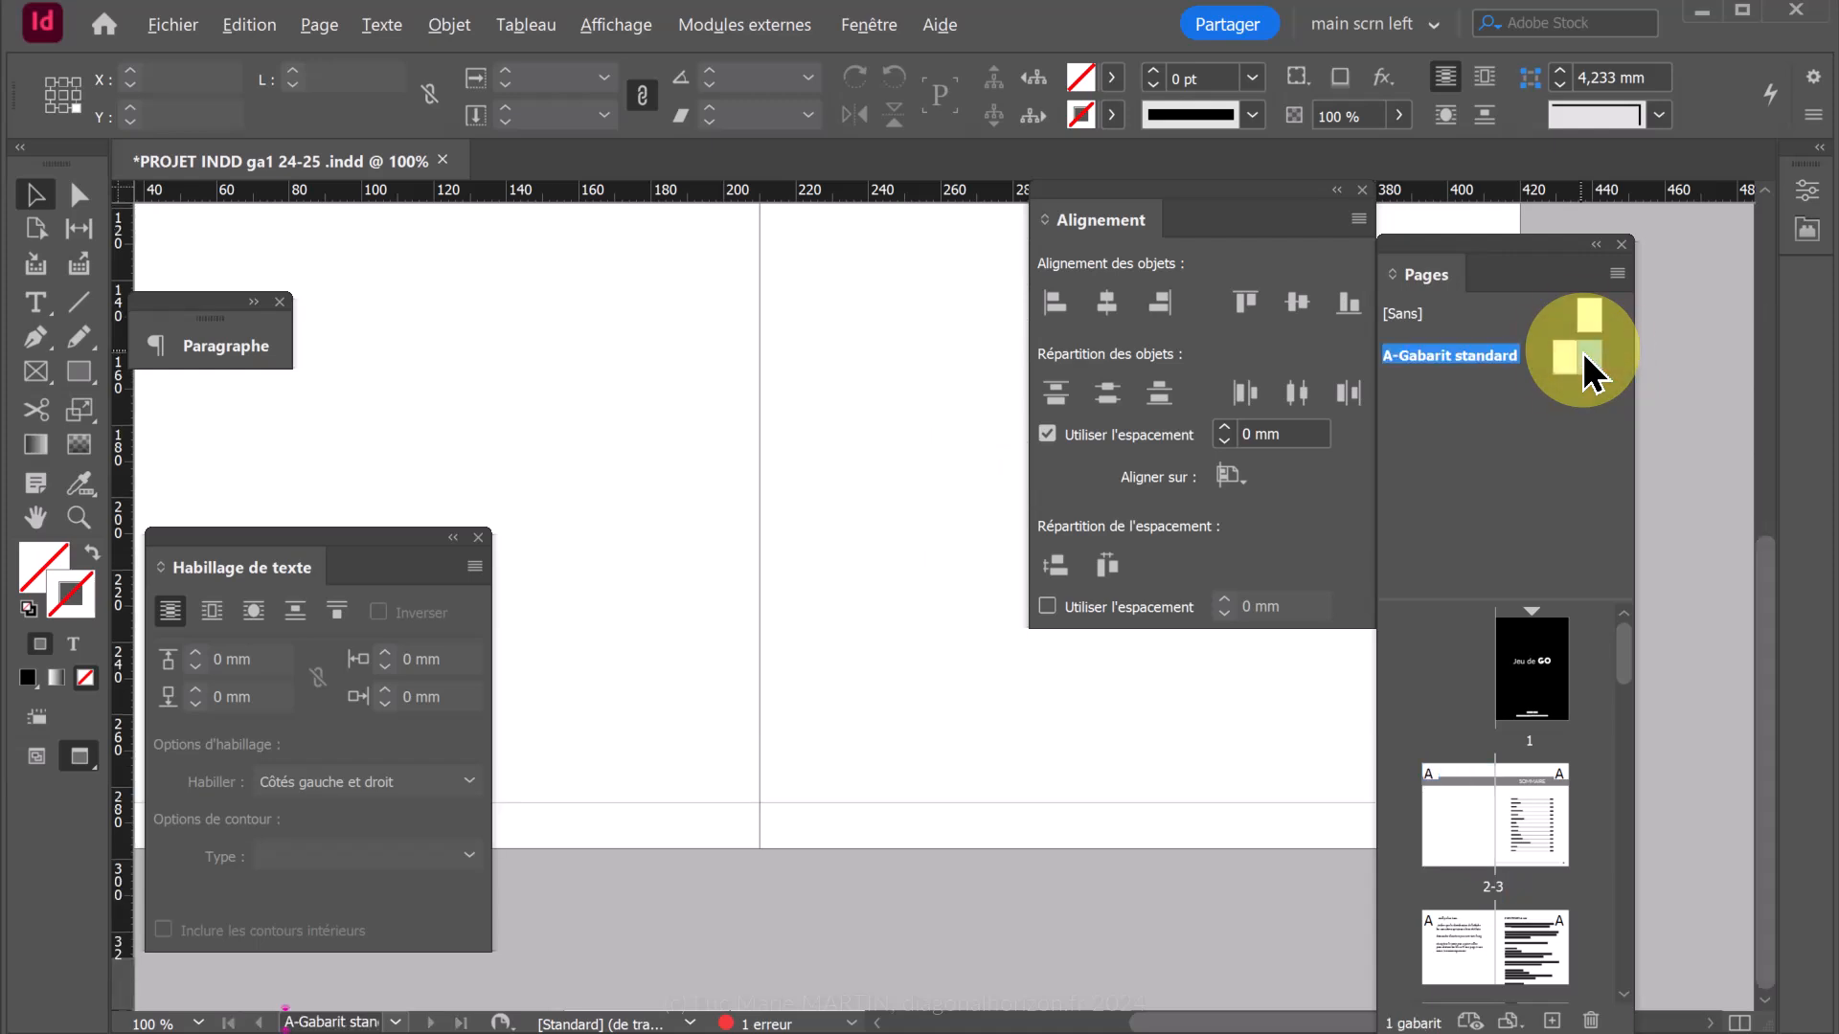
left_click(1136, 805)
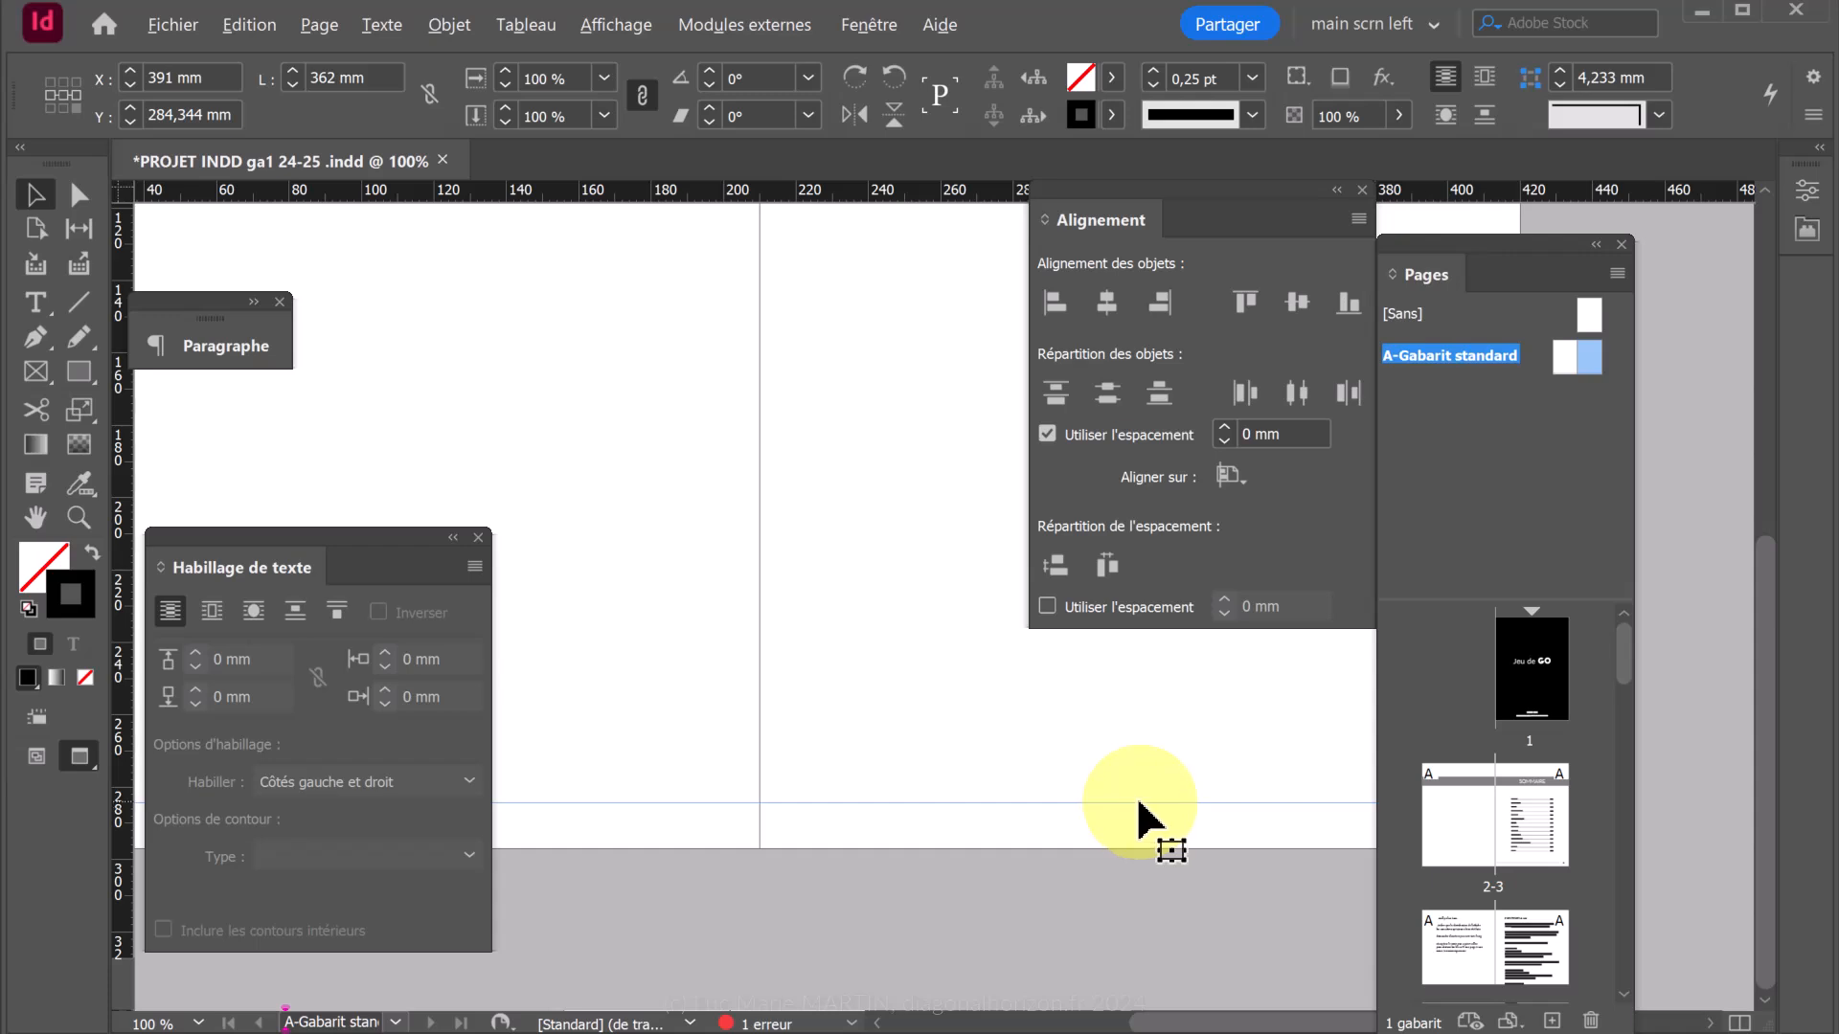
left_click(1152, 76)
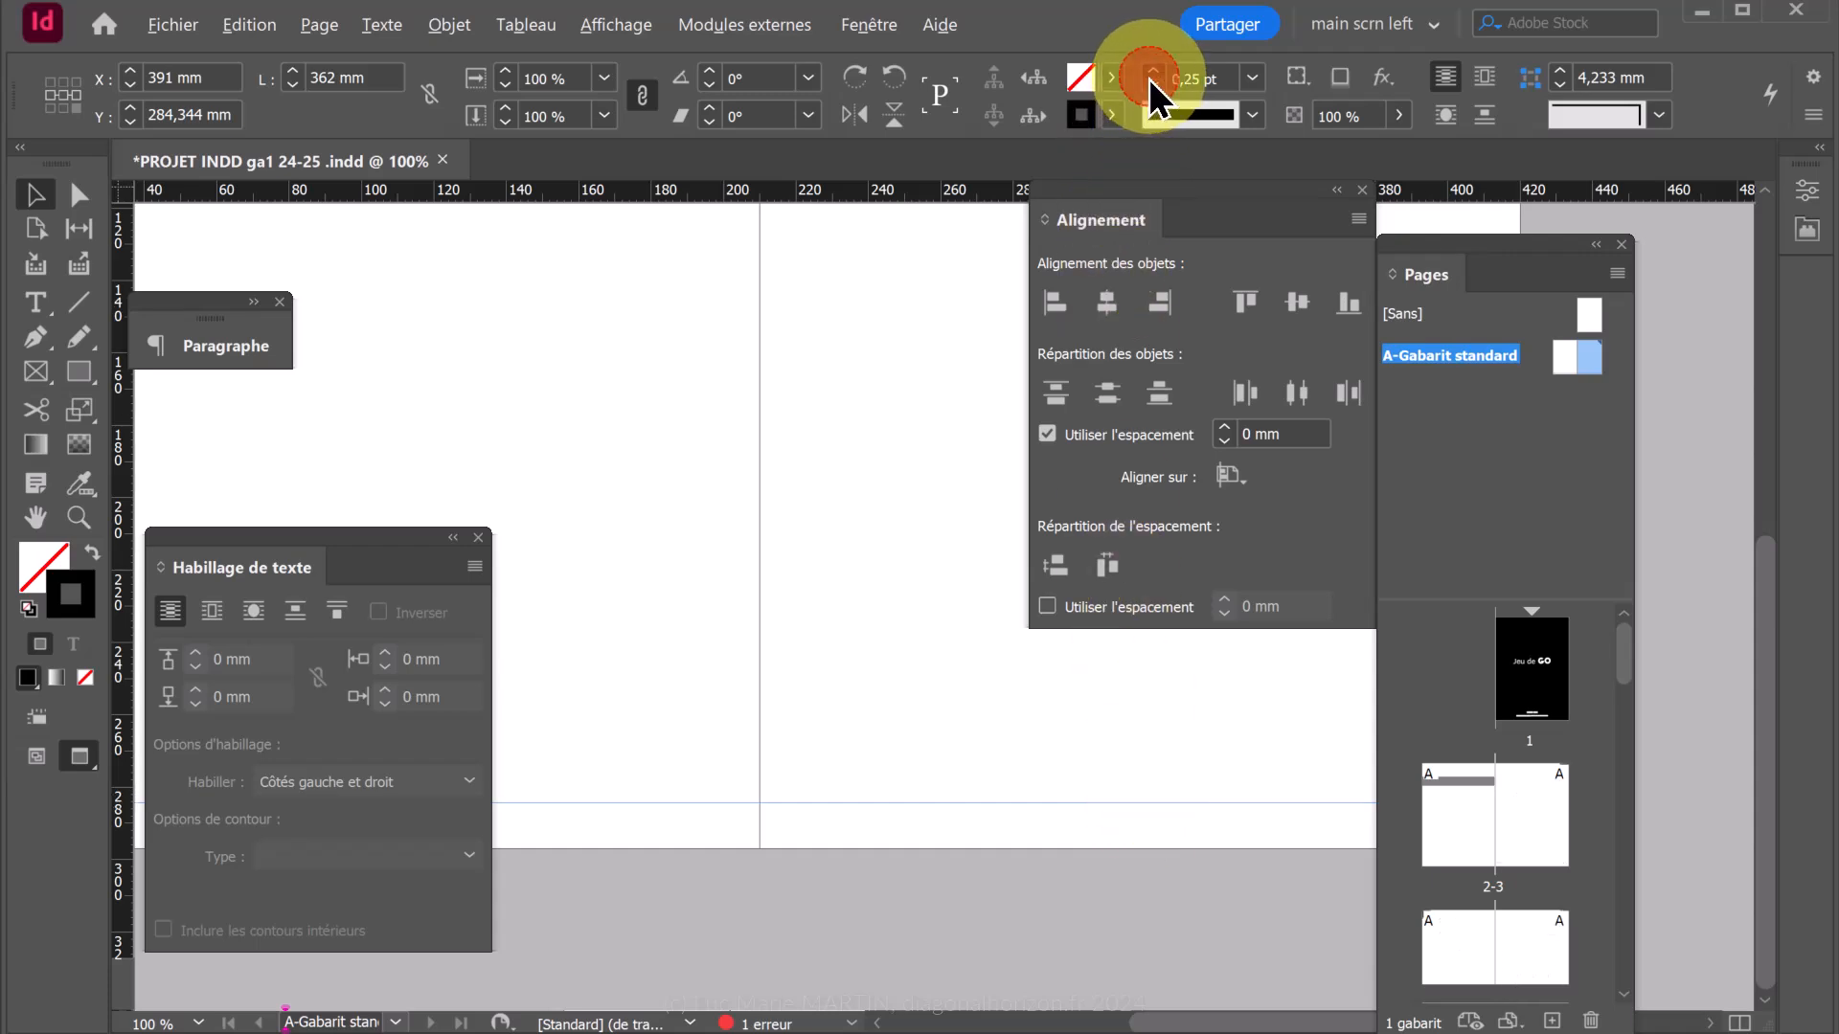
left_click(1152, 77)
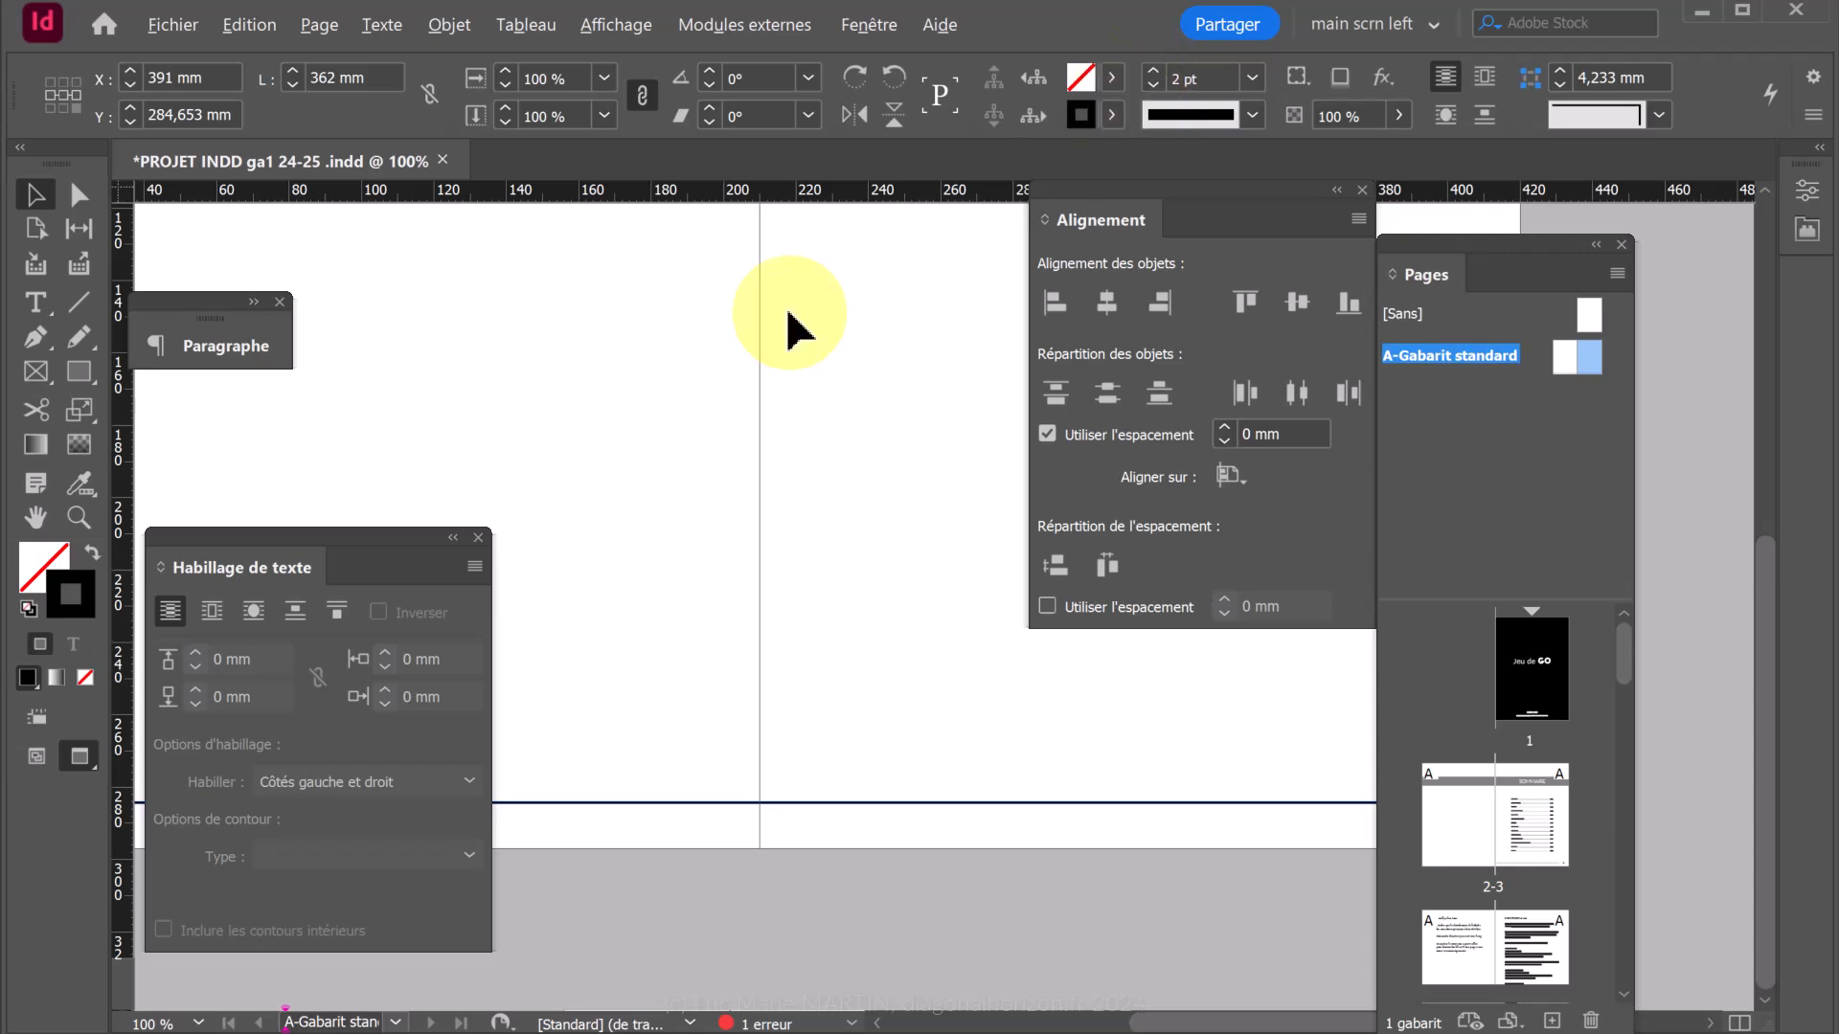
Set the master line's stroke colour to [Noir] with a 30 % tint and deselect it.
left_click(1110, 115)
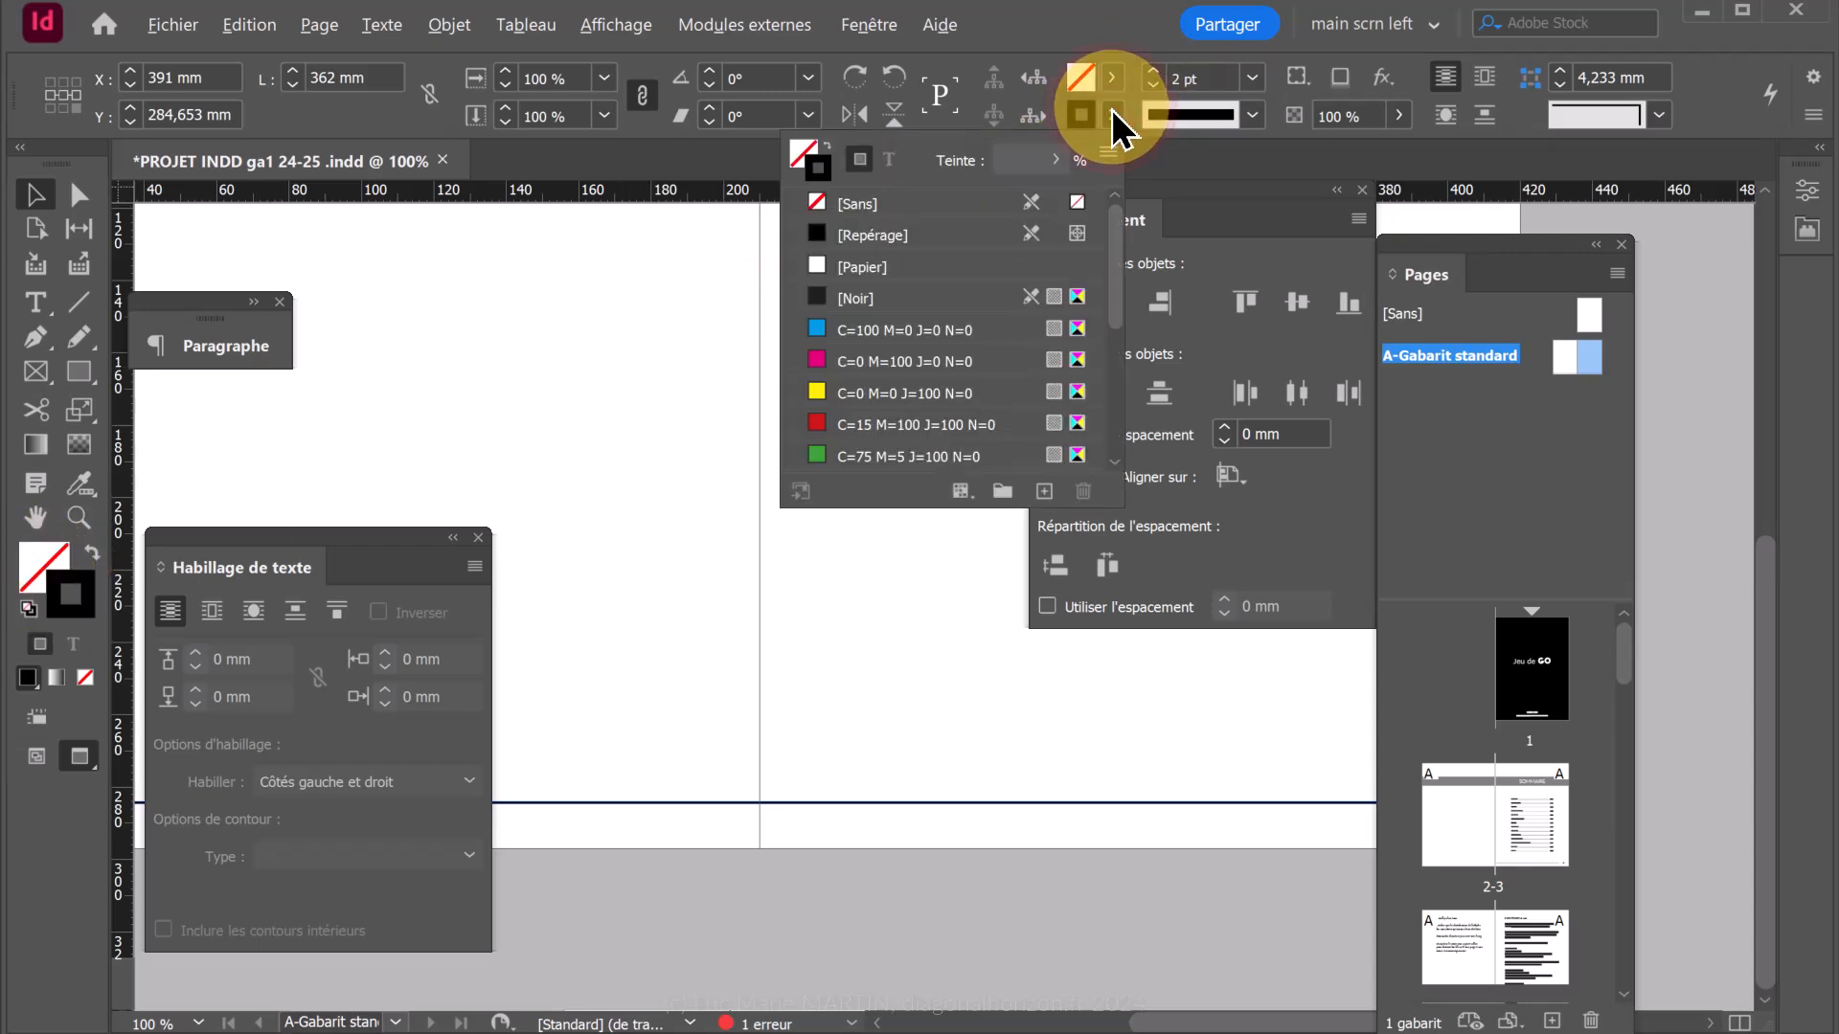
left_click(855, 298)
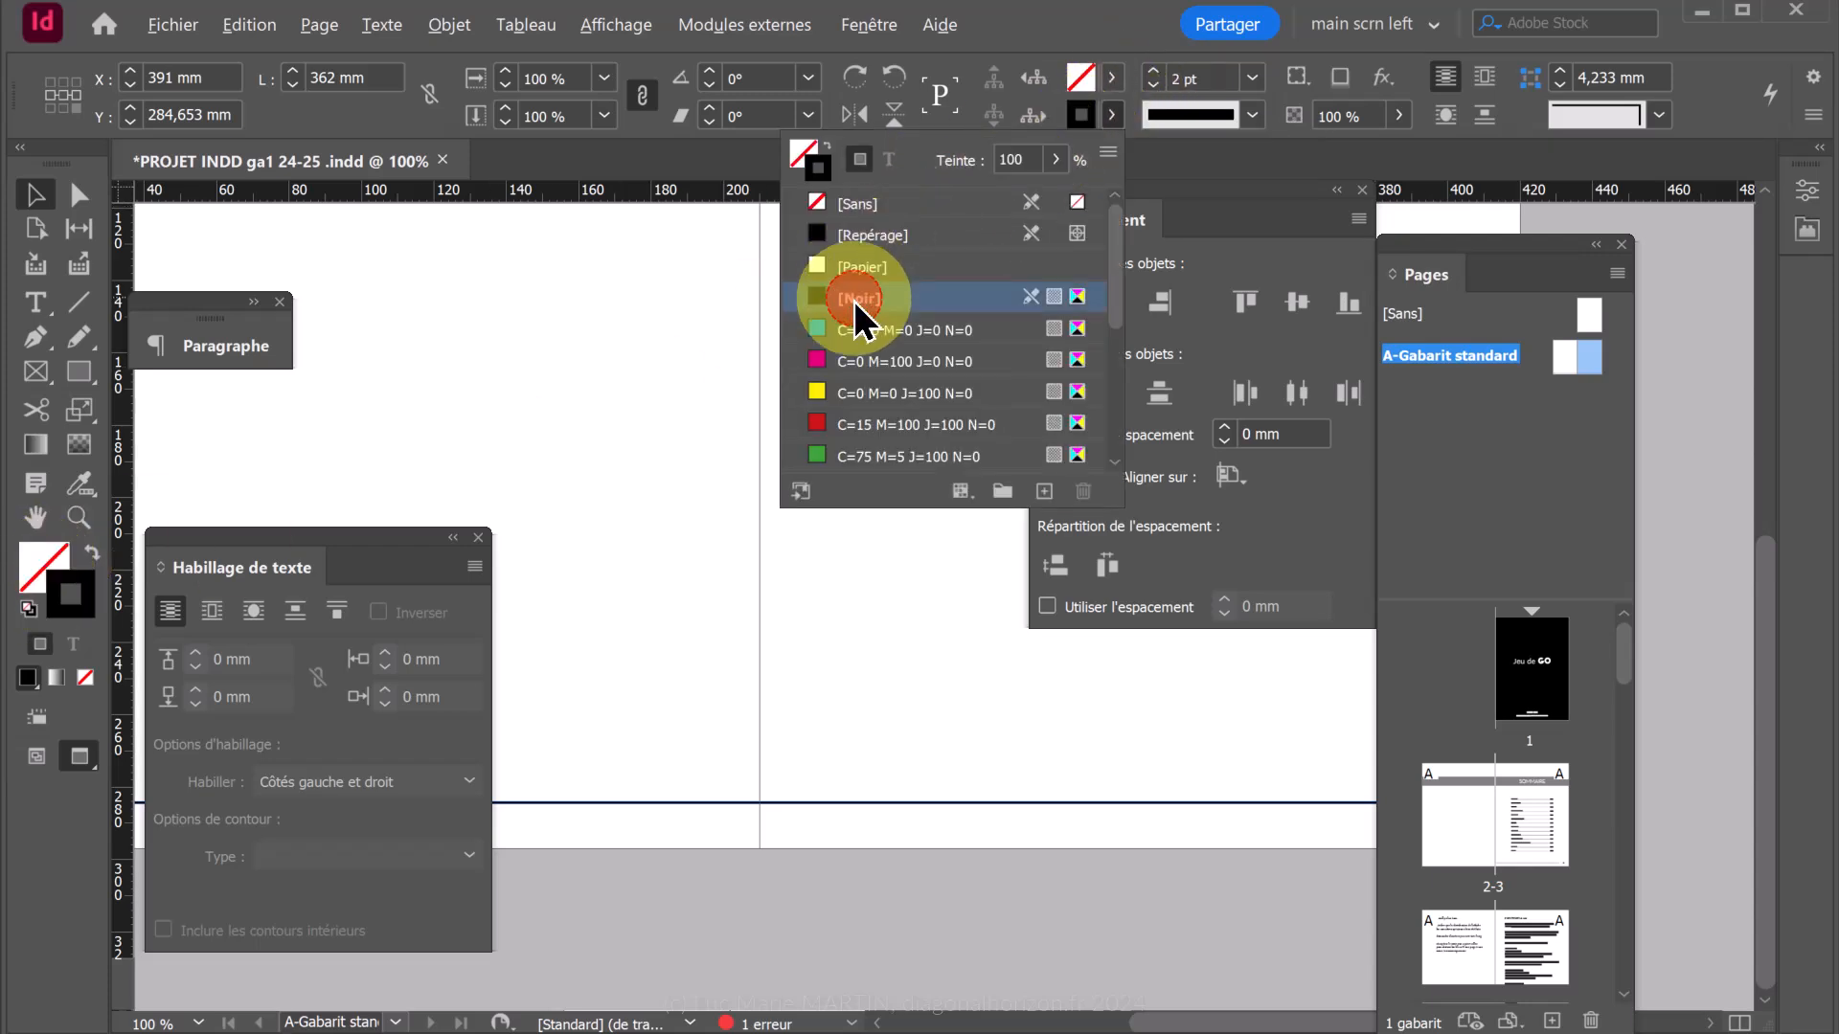
left_click(1017, 159)
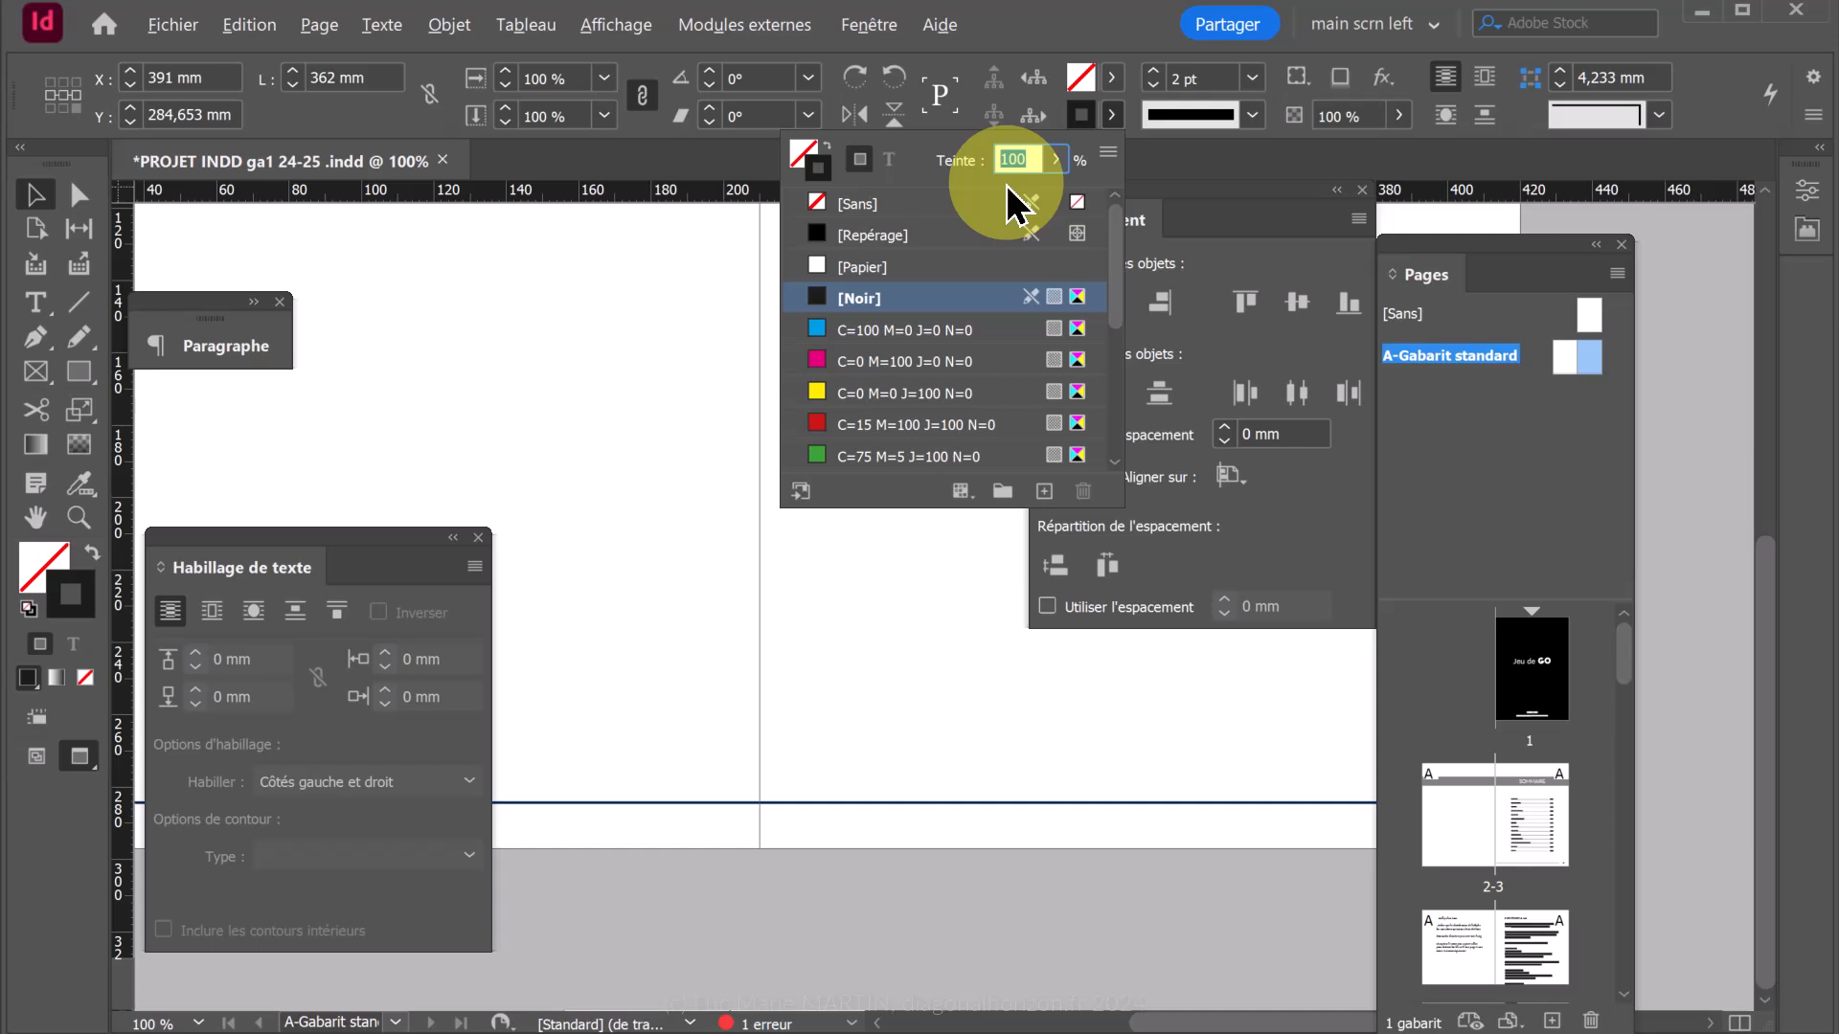
type("30")
key("Return")
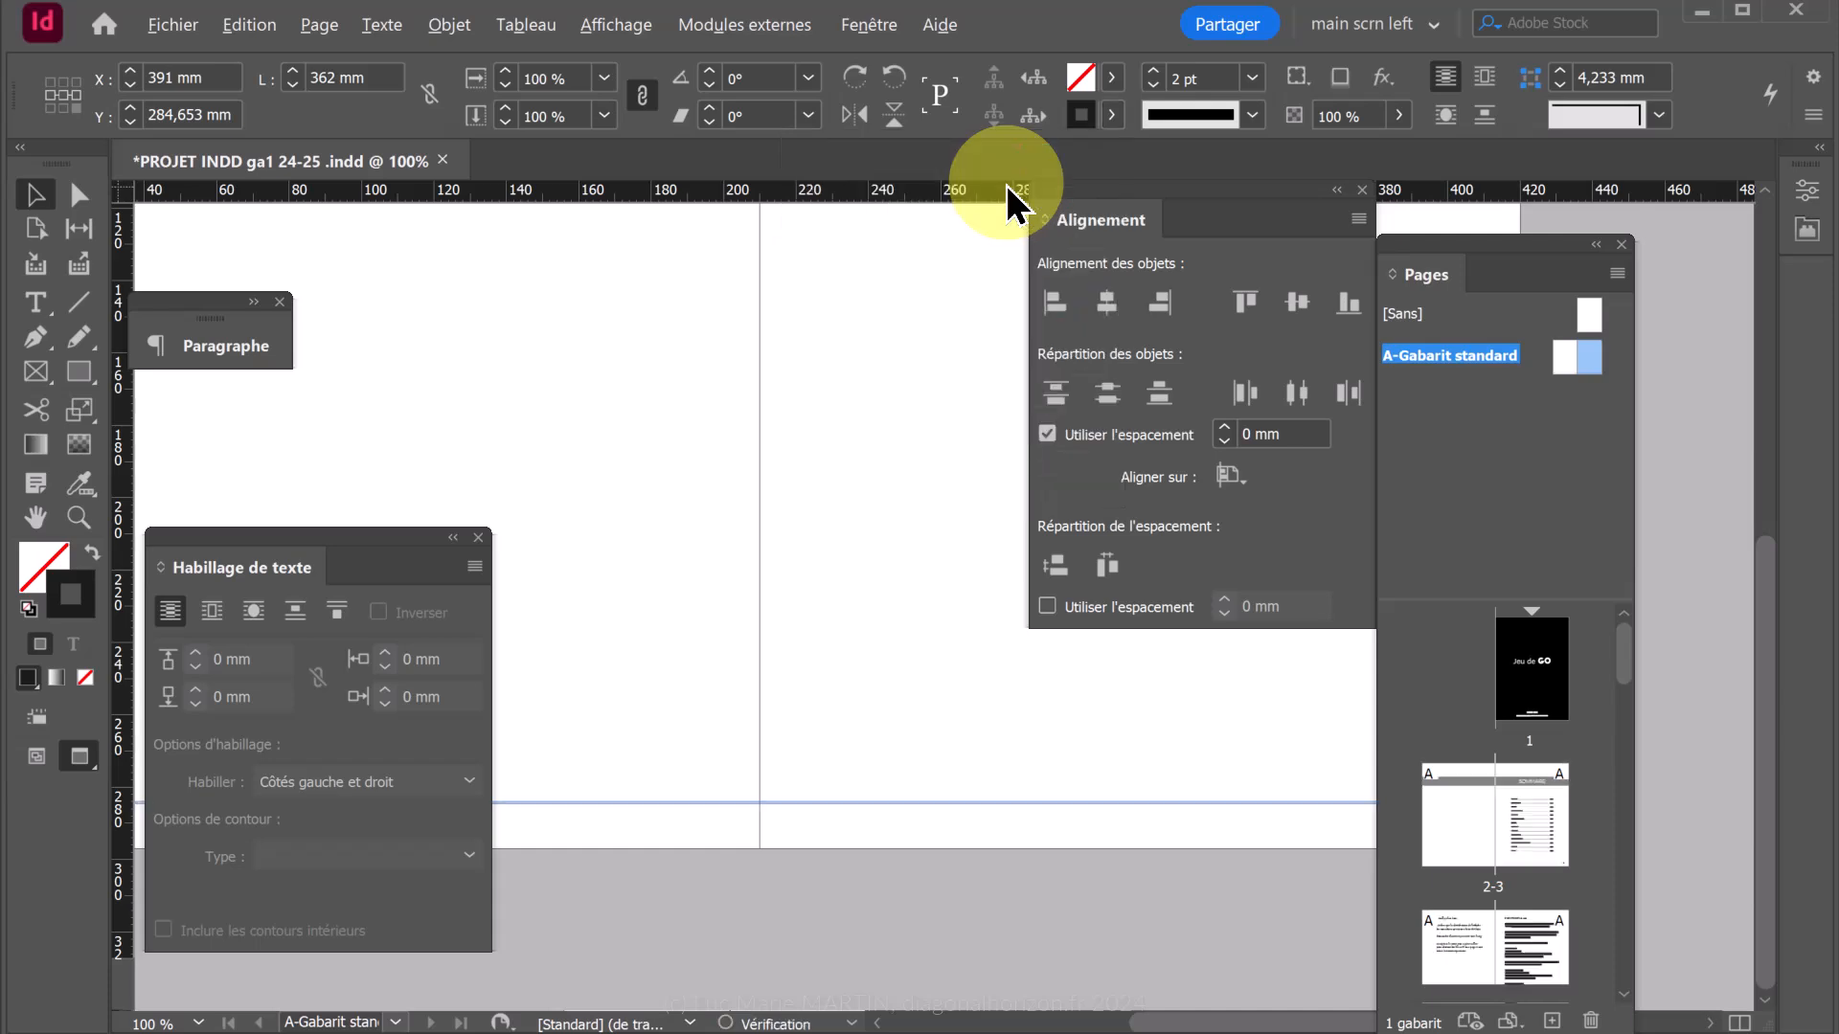
left_click(893, 692)
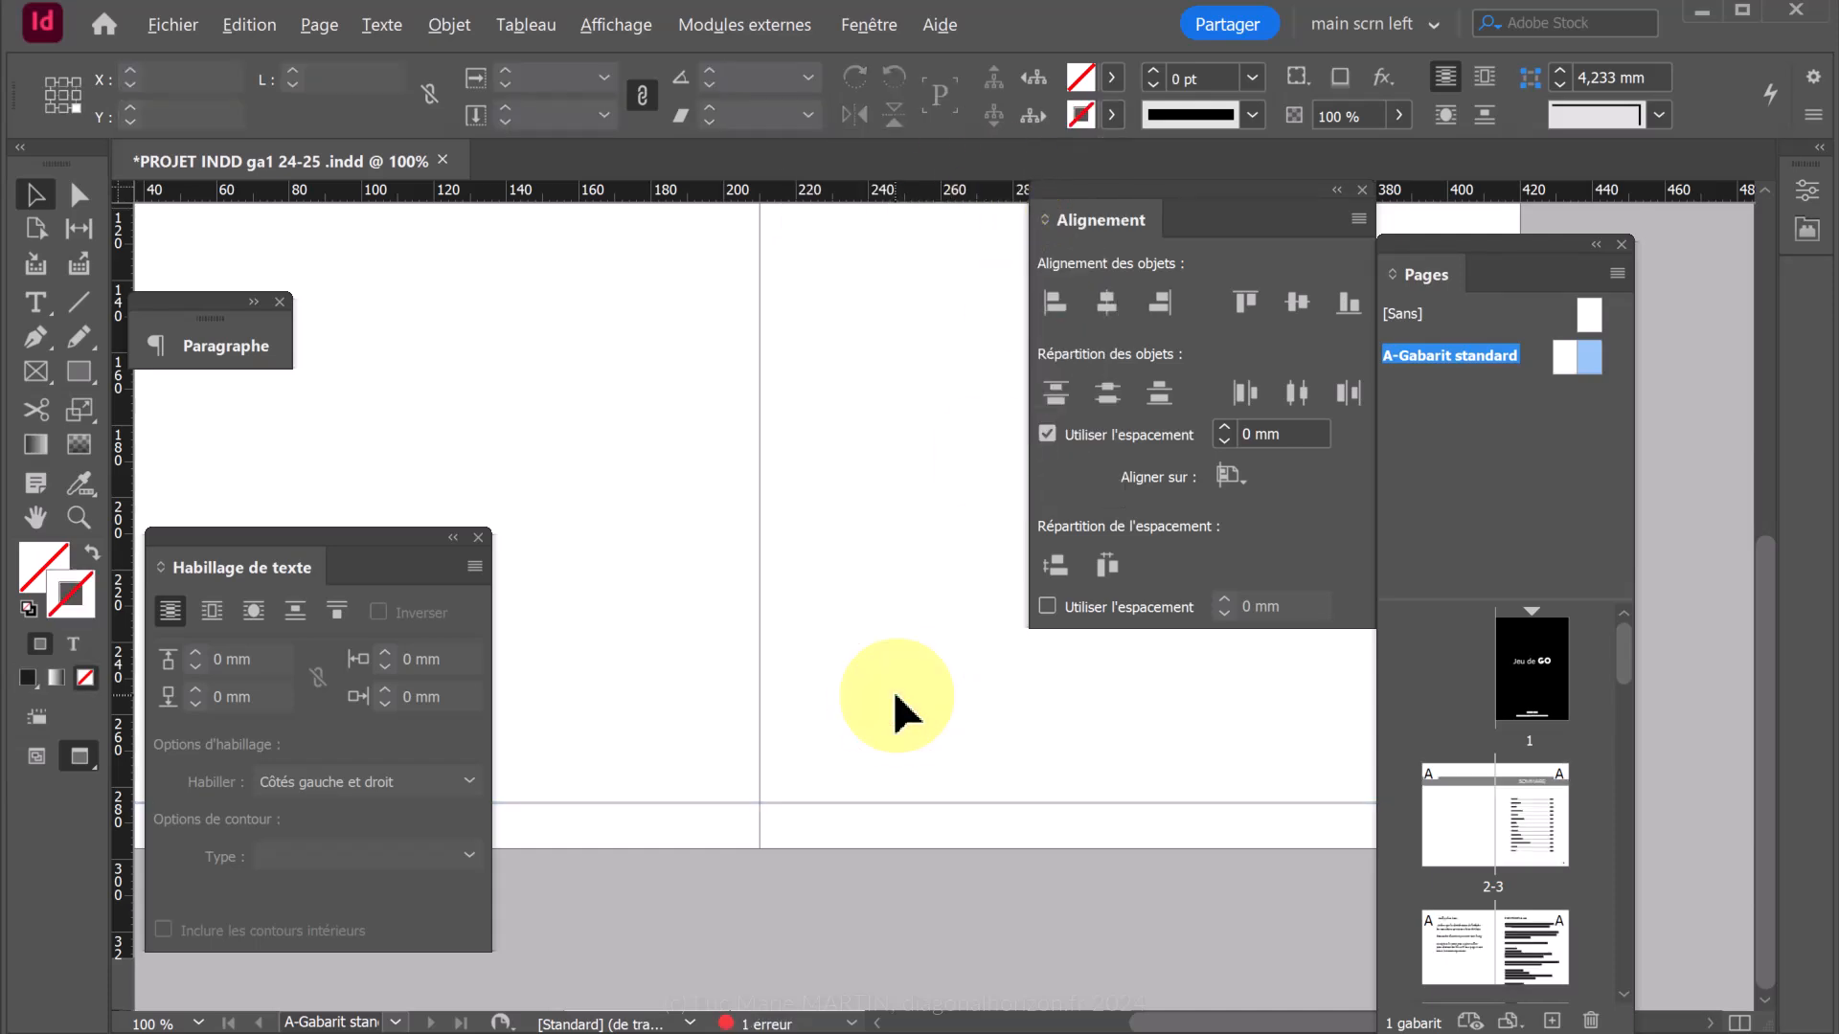
Compare the restyled line on the A-Gabarit standard master with its overridden, shortened copy on page 3.
scroll(879, 780, "up", 10)
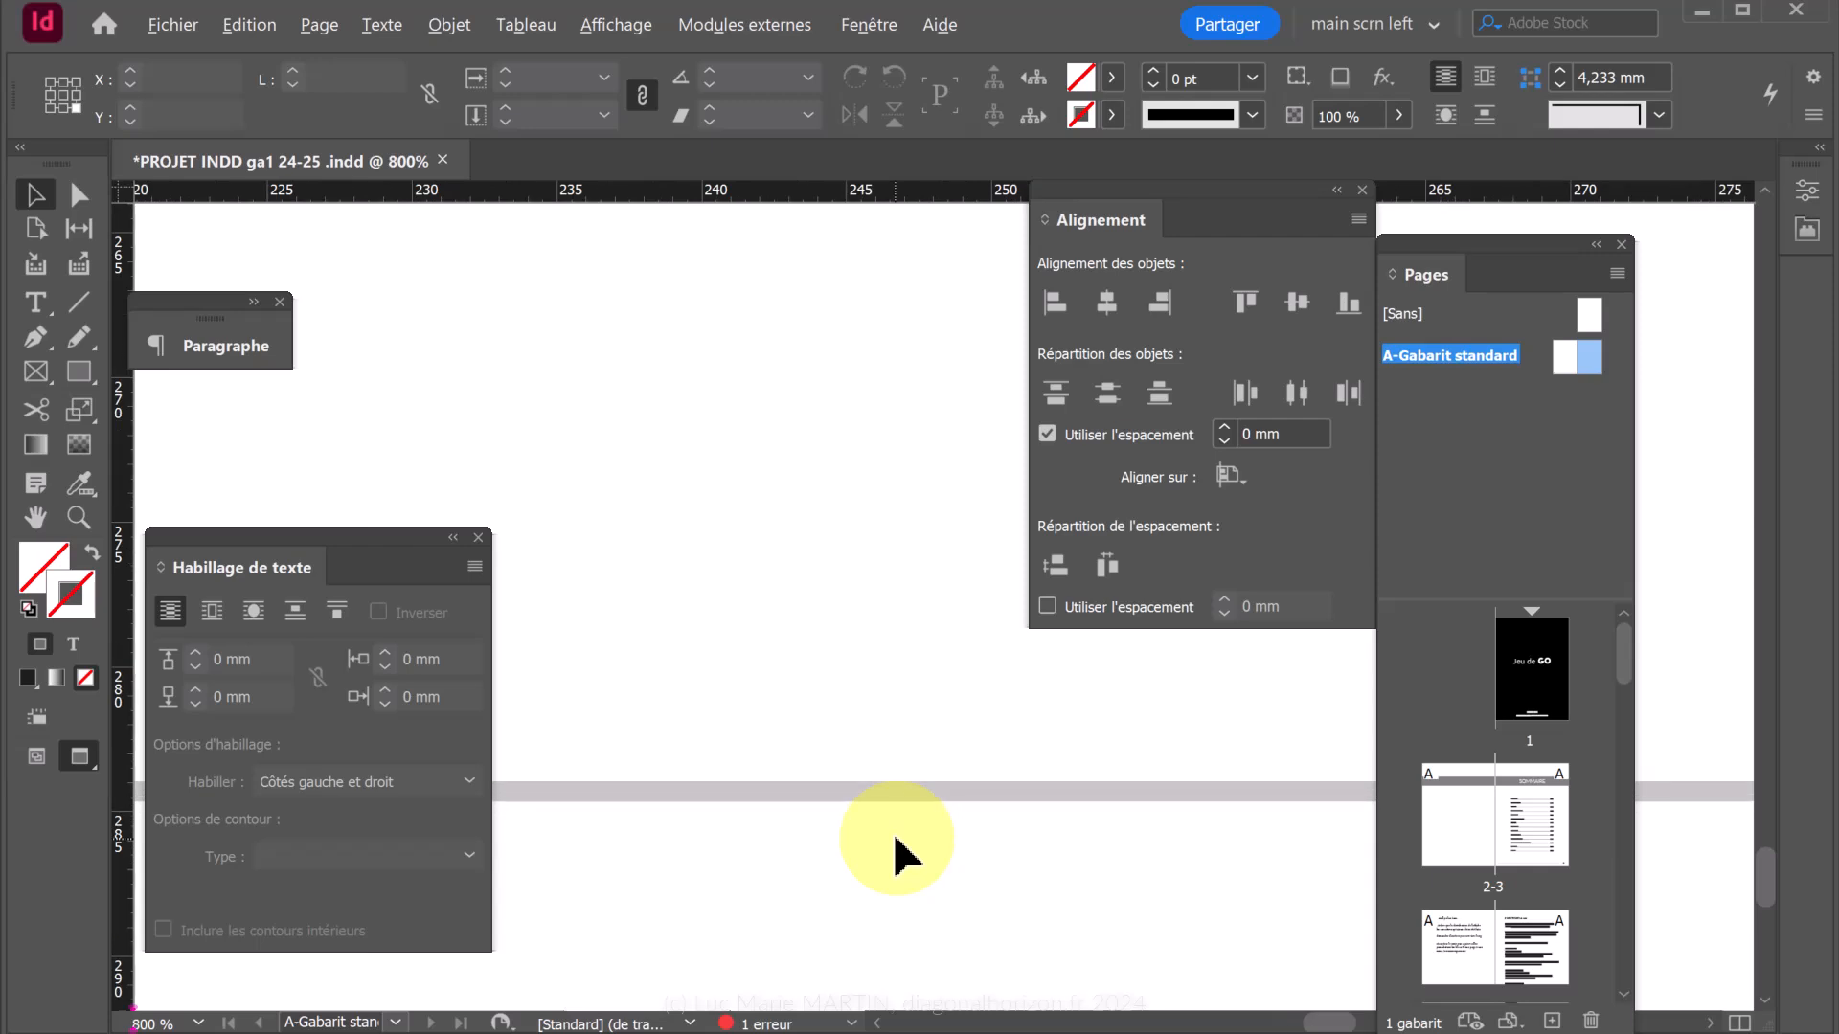
scroll(901, 852, "down", 2)
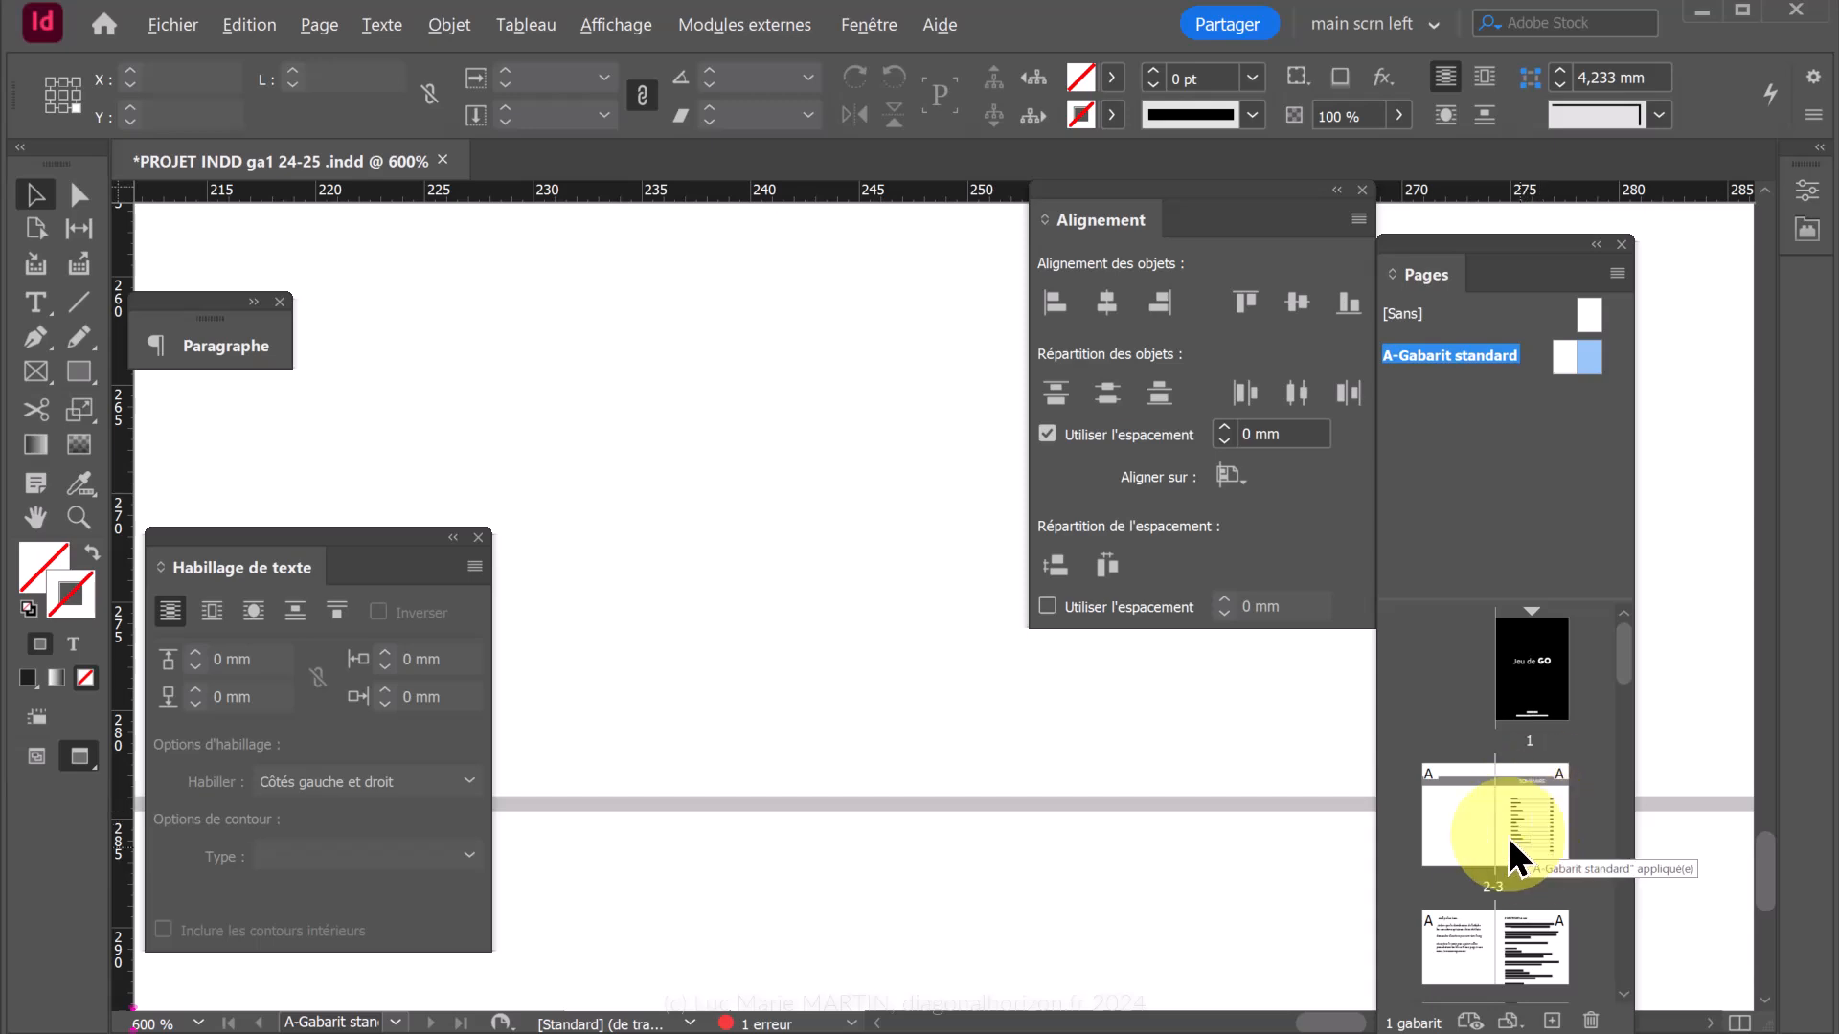
double_click(1525, 809)
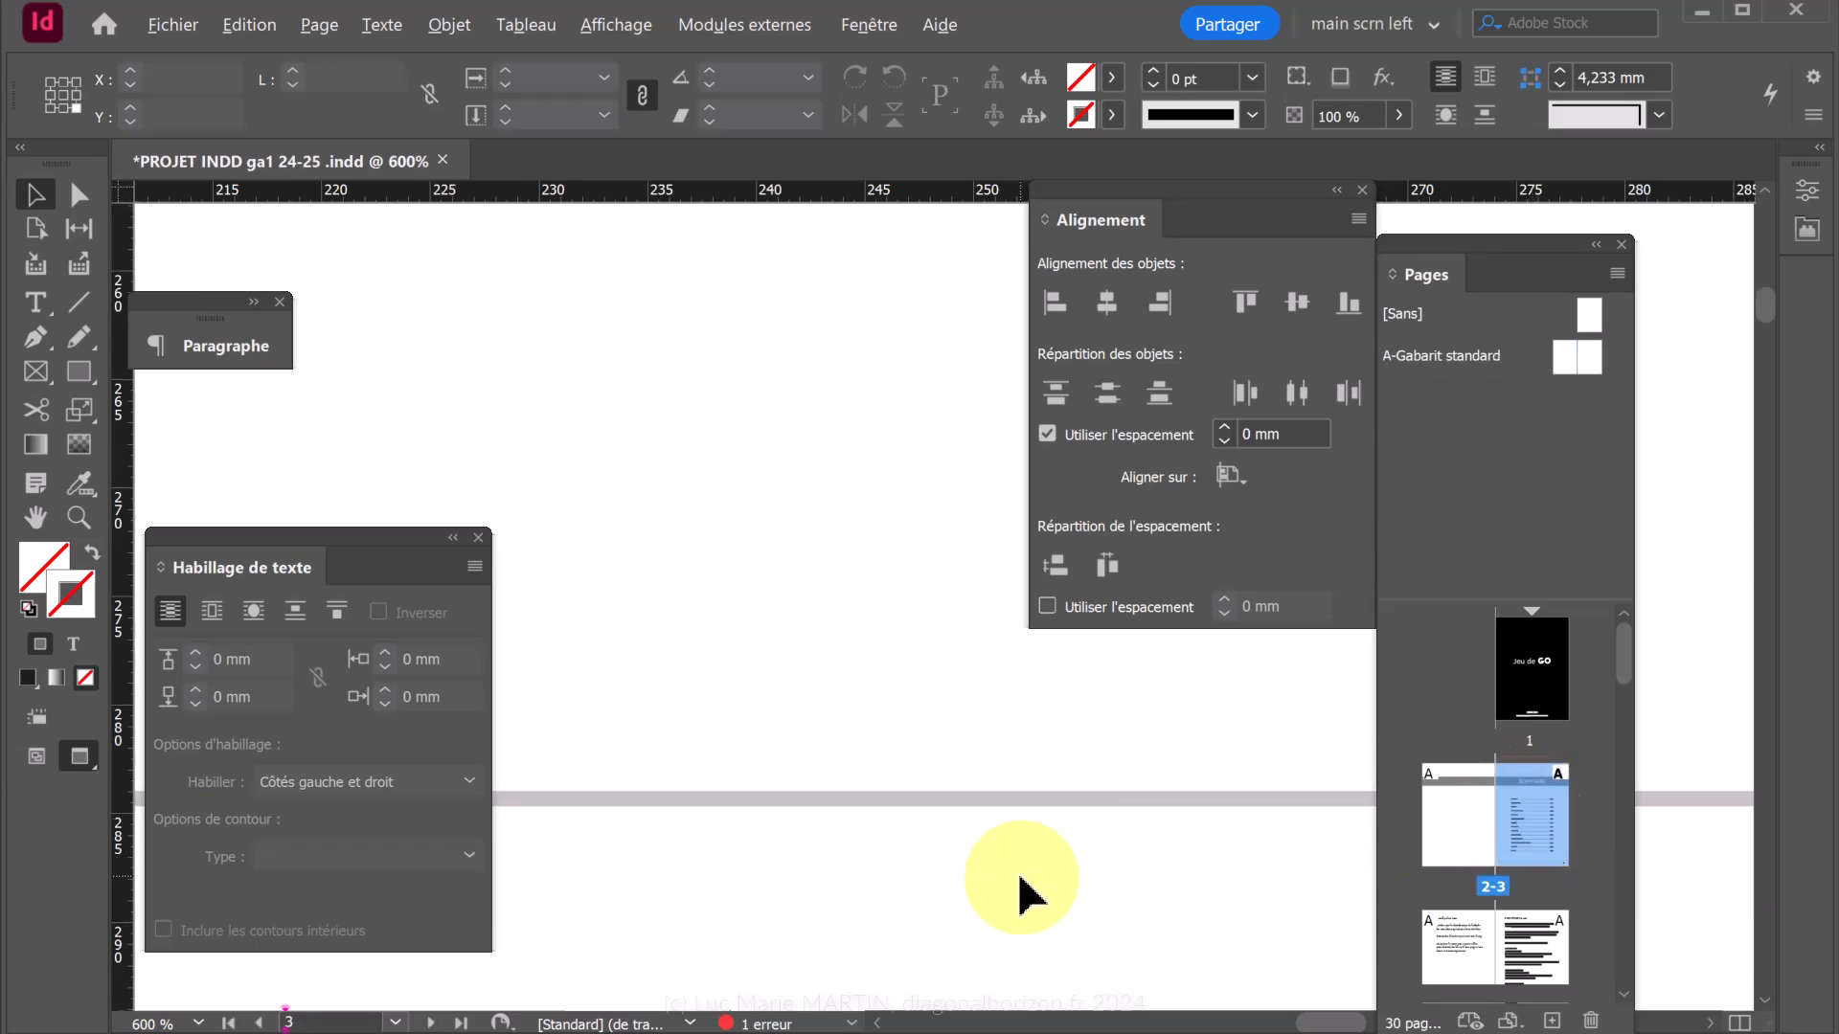
scroll(918, 881, "down", 3)
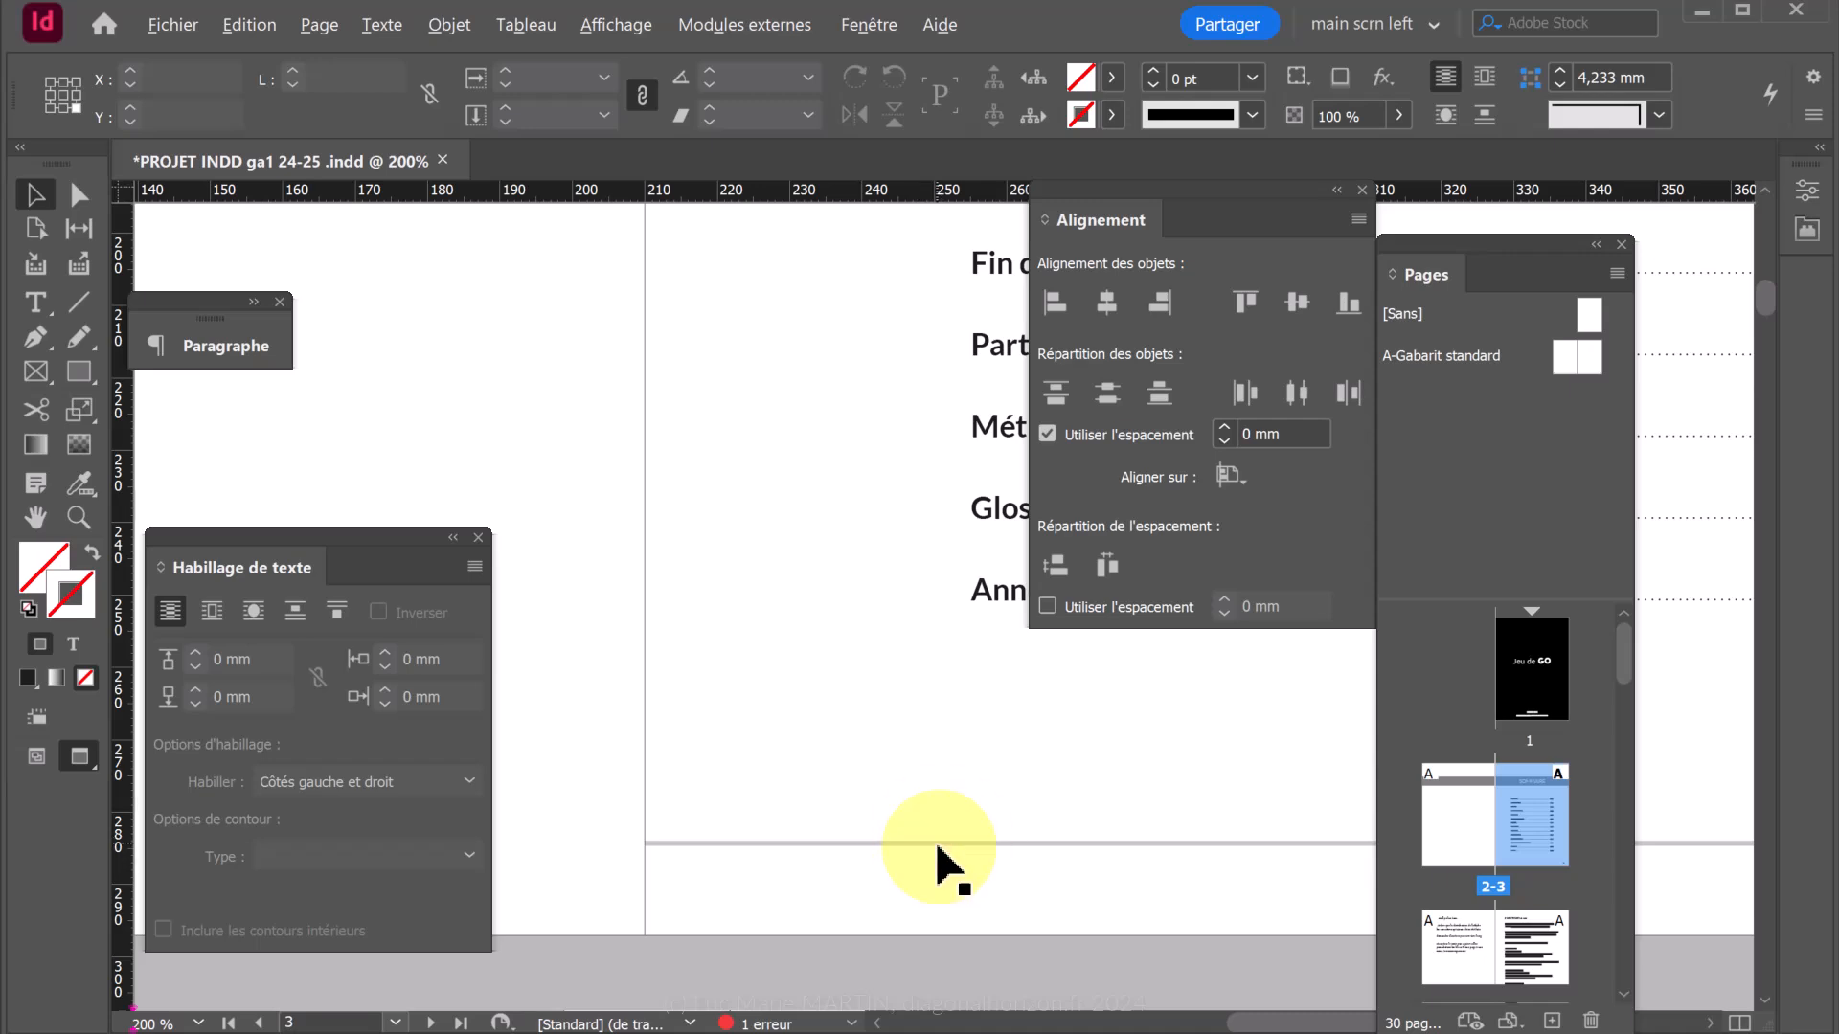
left_click(938, 845)
left_click(968, 812)
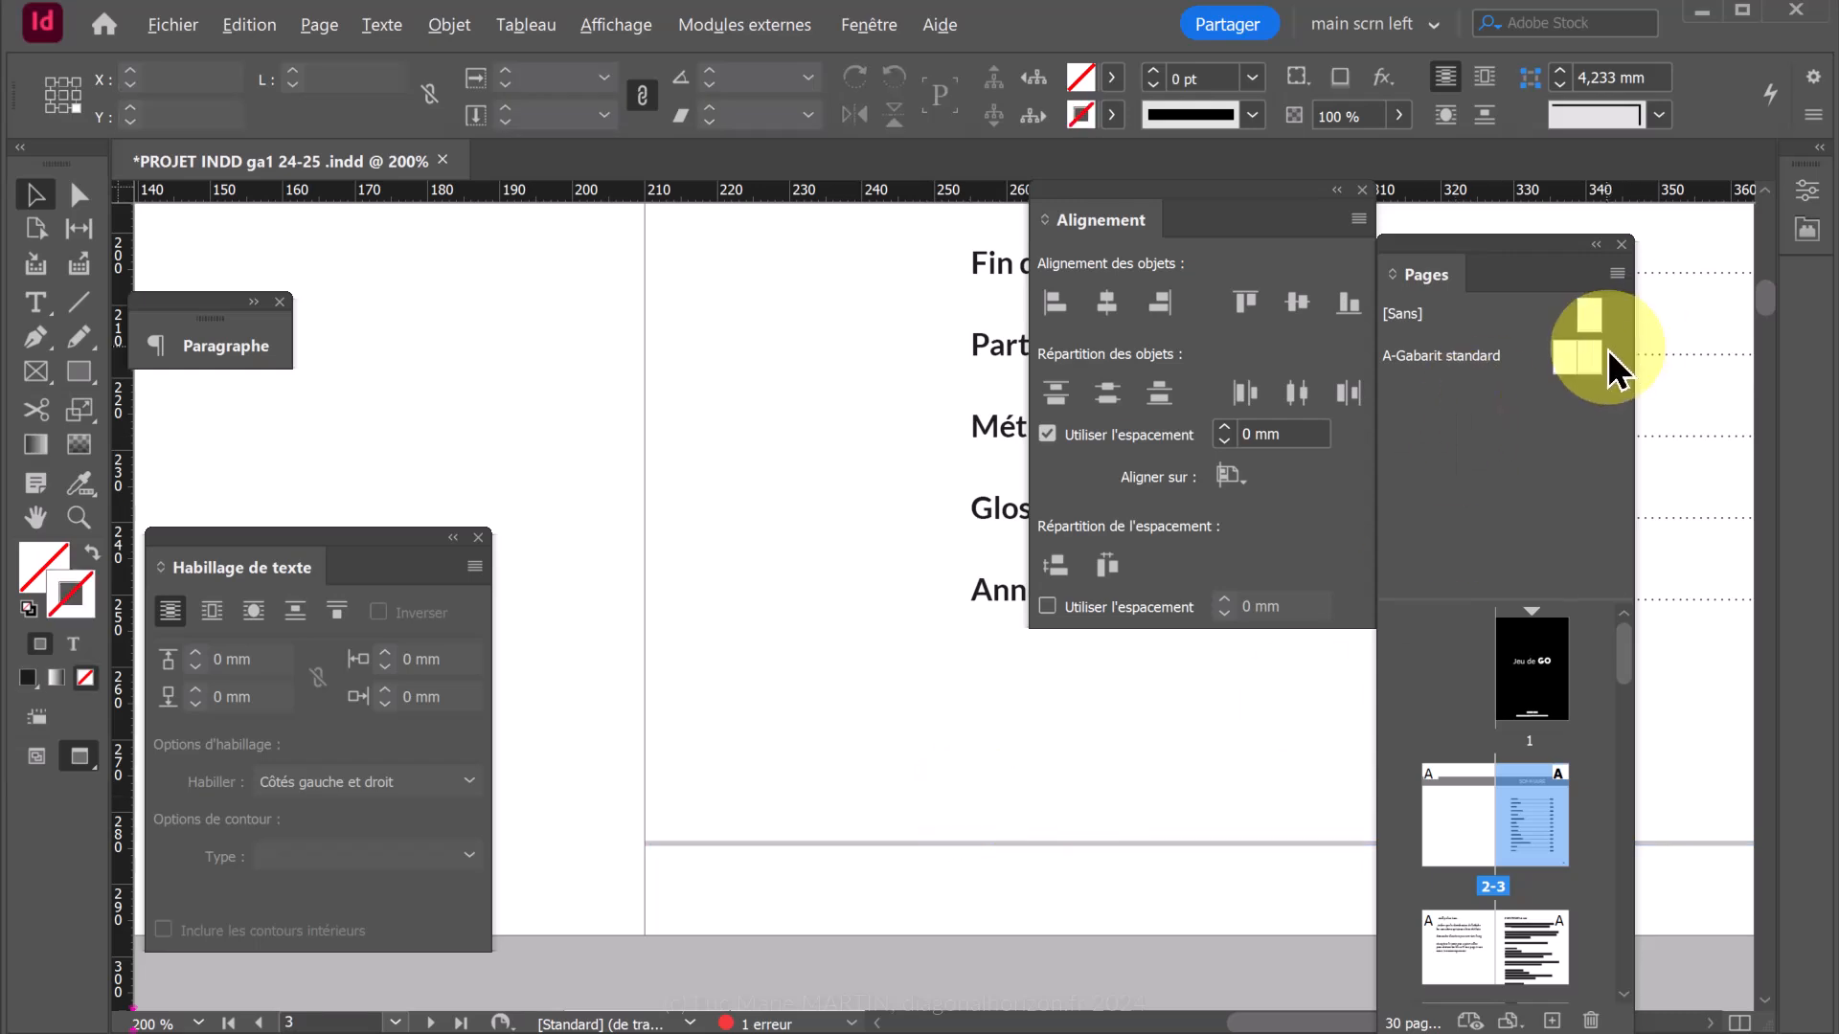
double_click(1588, 350)
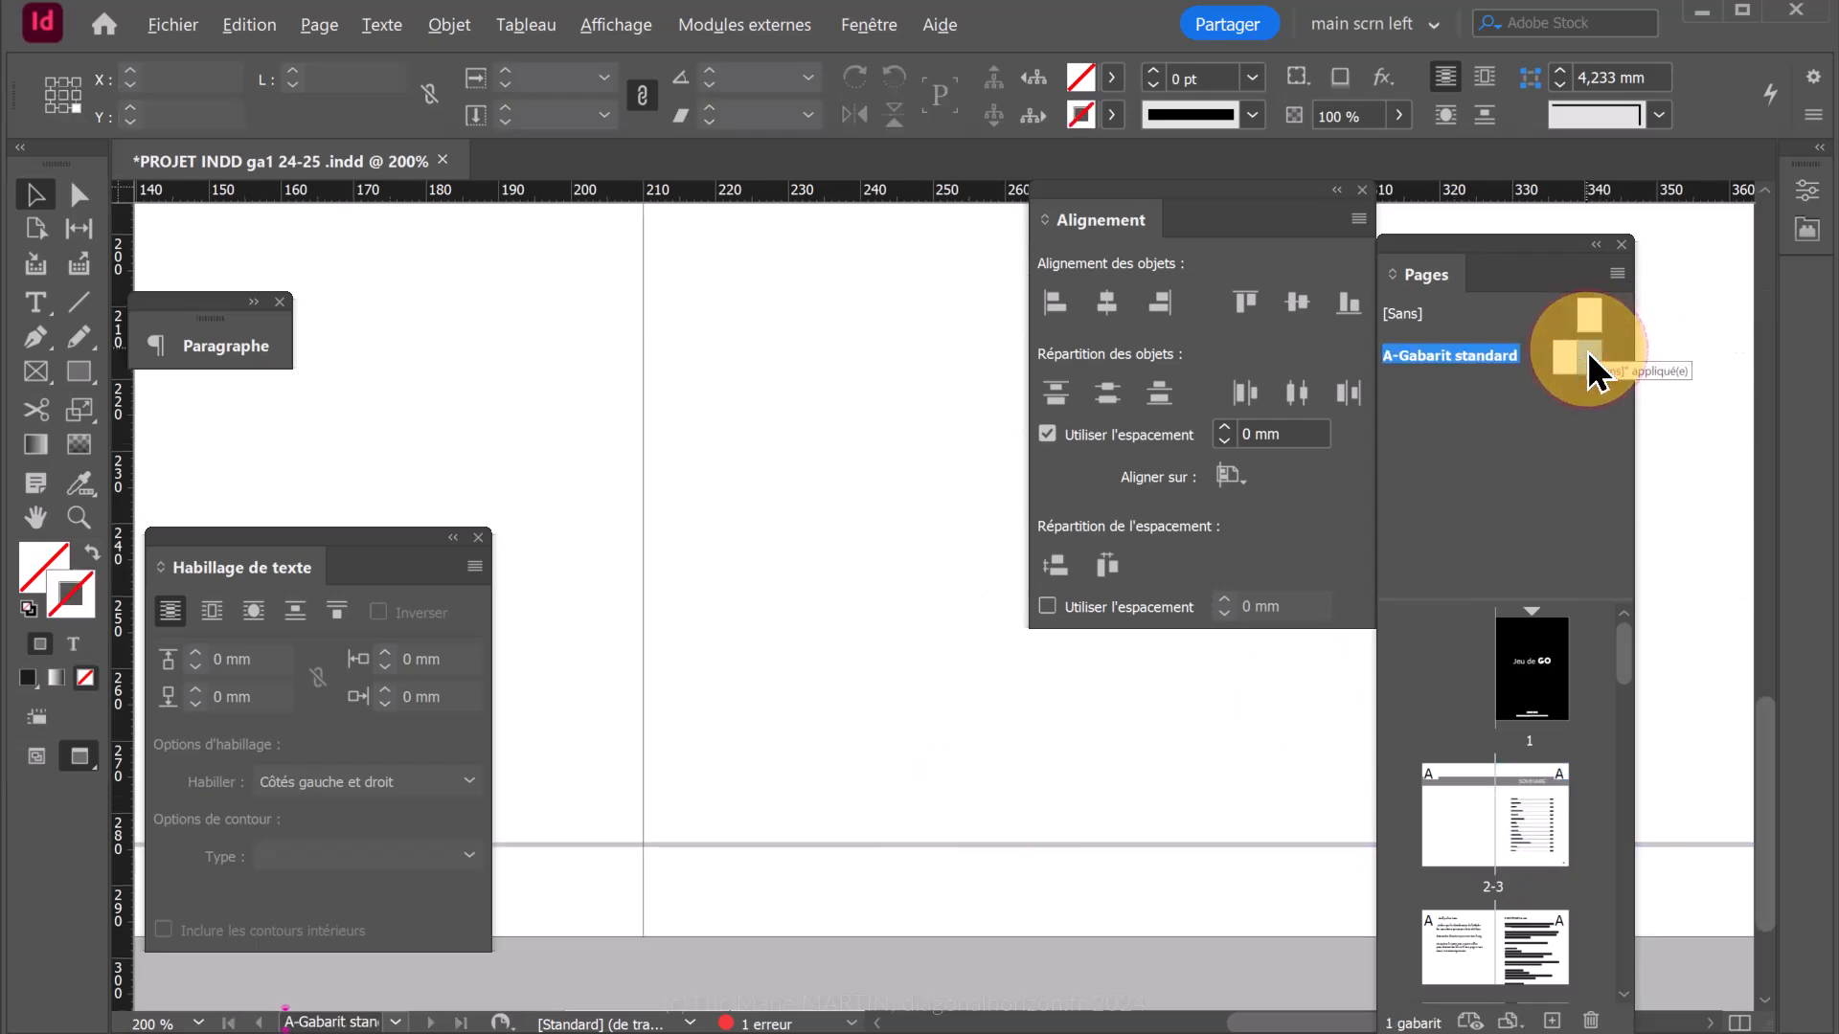
left_click(1158, 845)
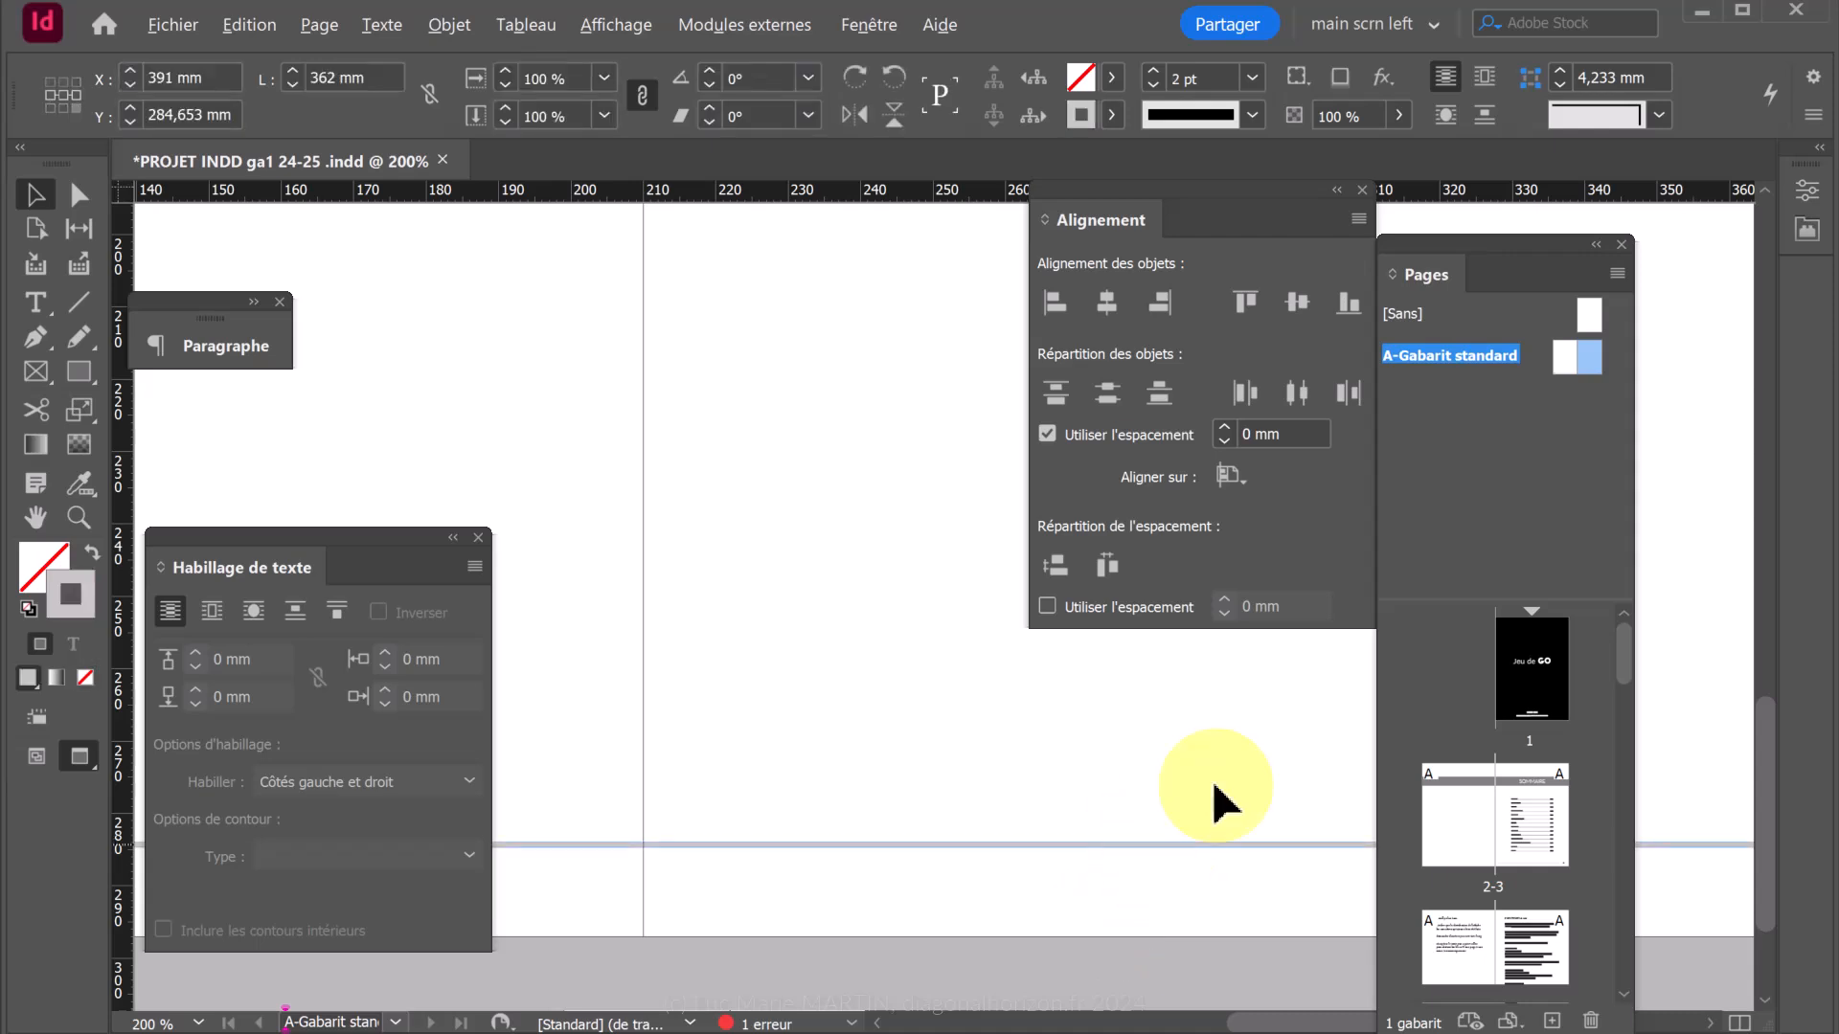
double_click(1520, 808)
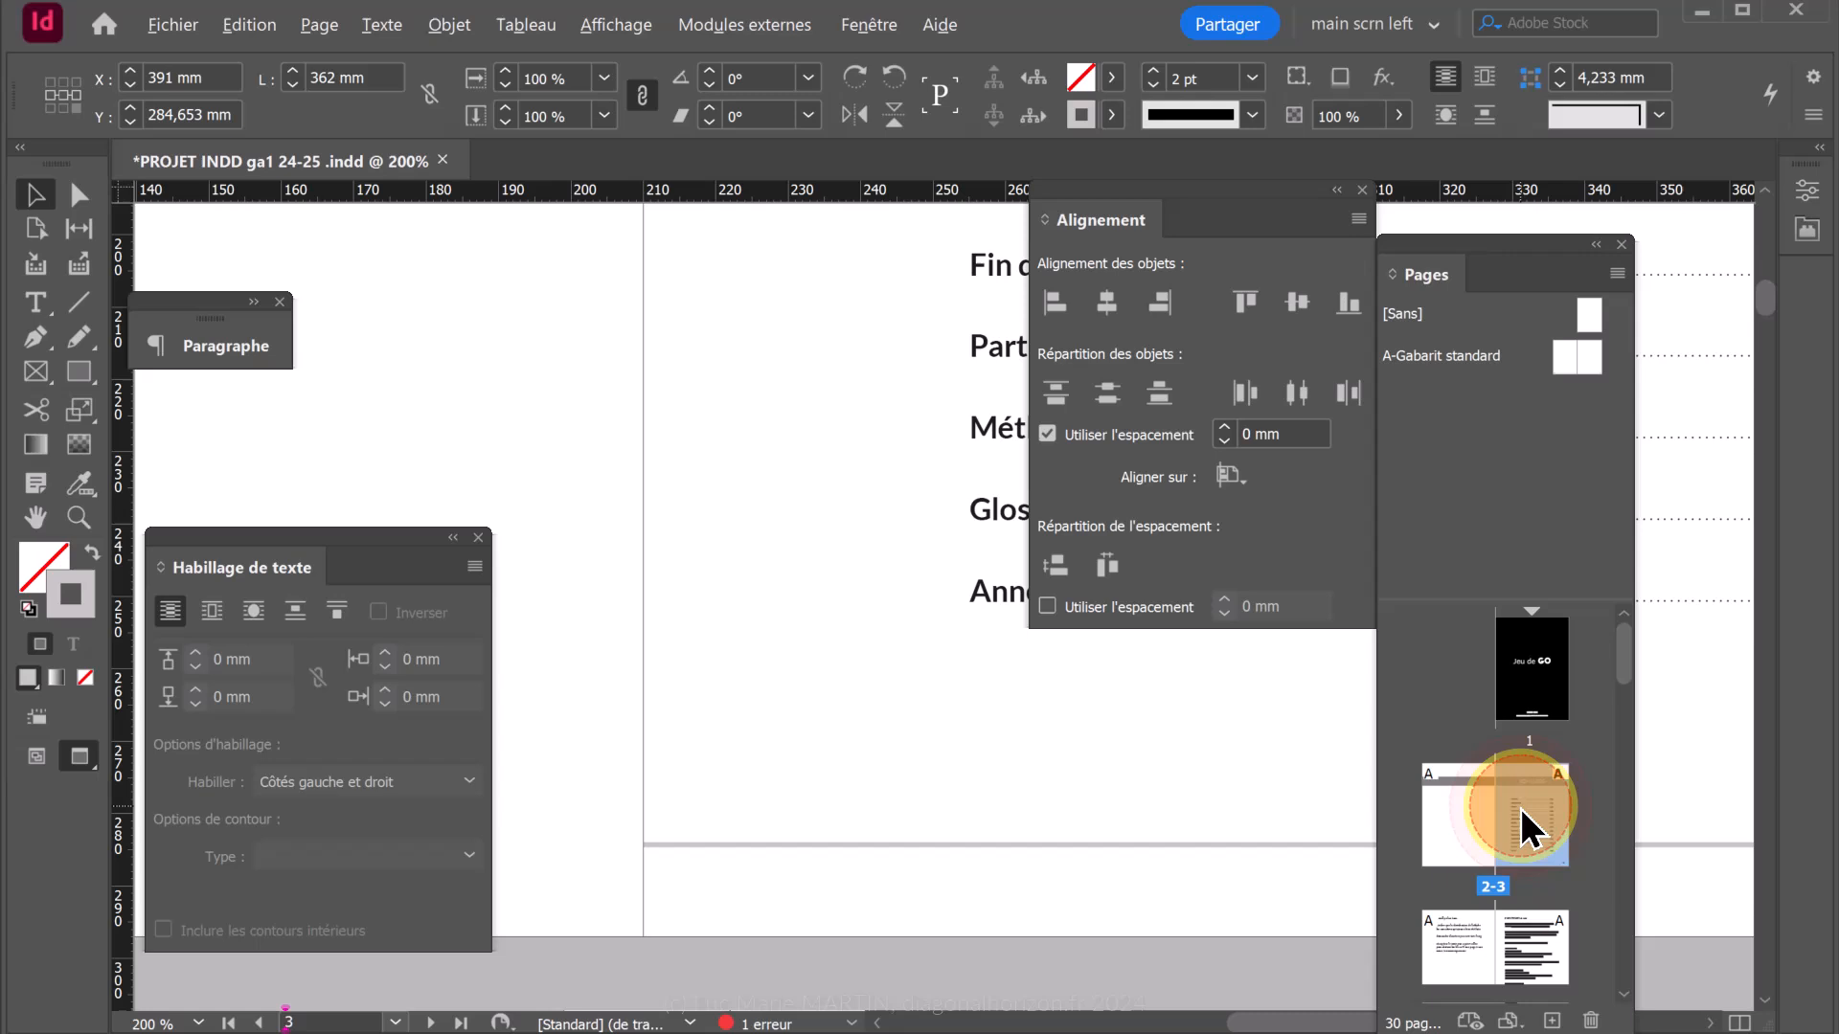
Set the stroke colour of the overridden line on page 3 to green 15b220 with the colour picker.
left_click(1135, 847)
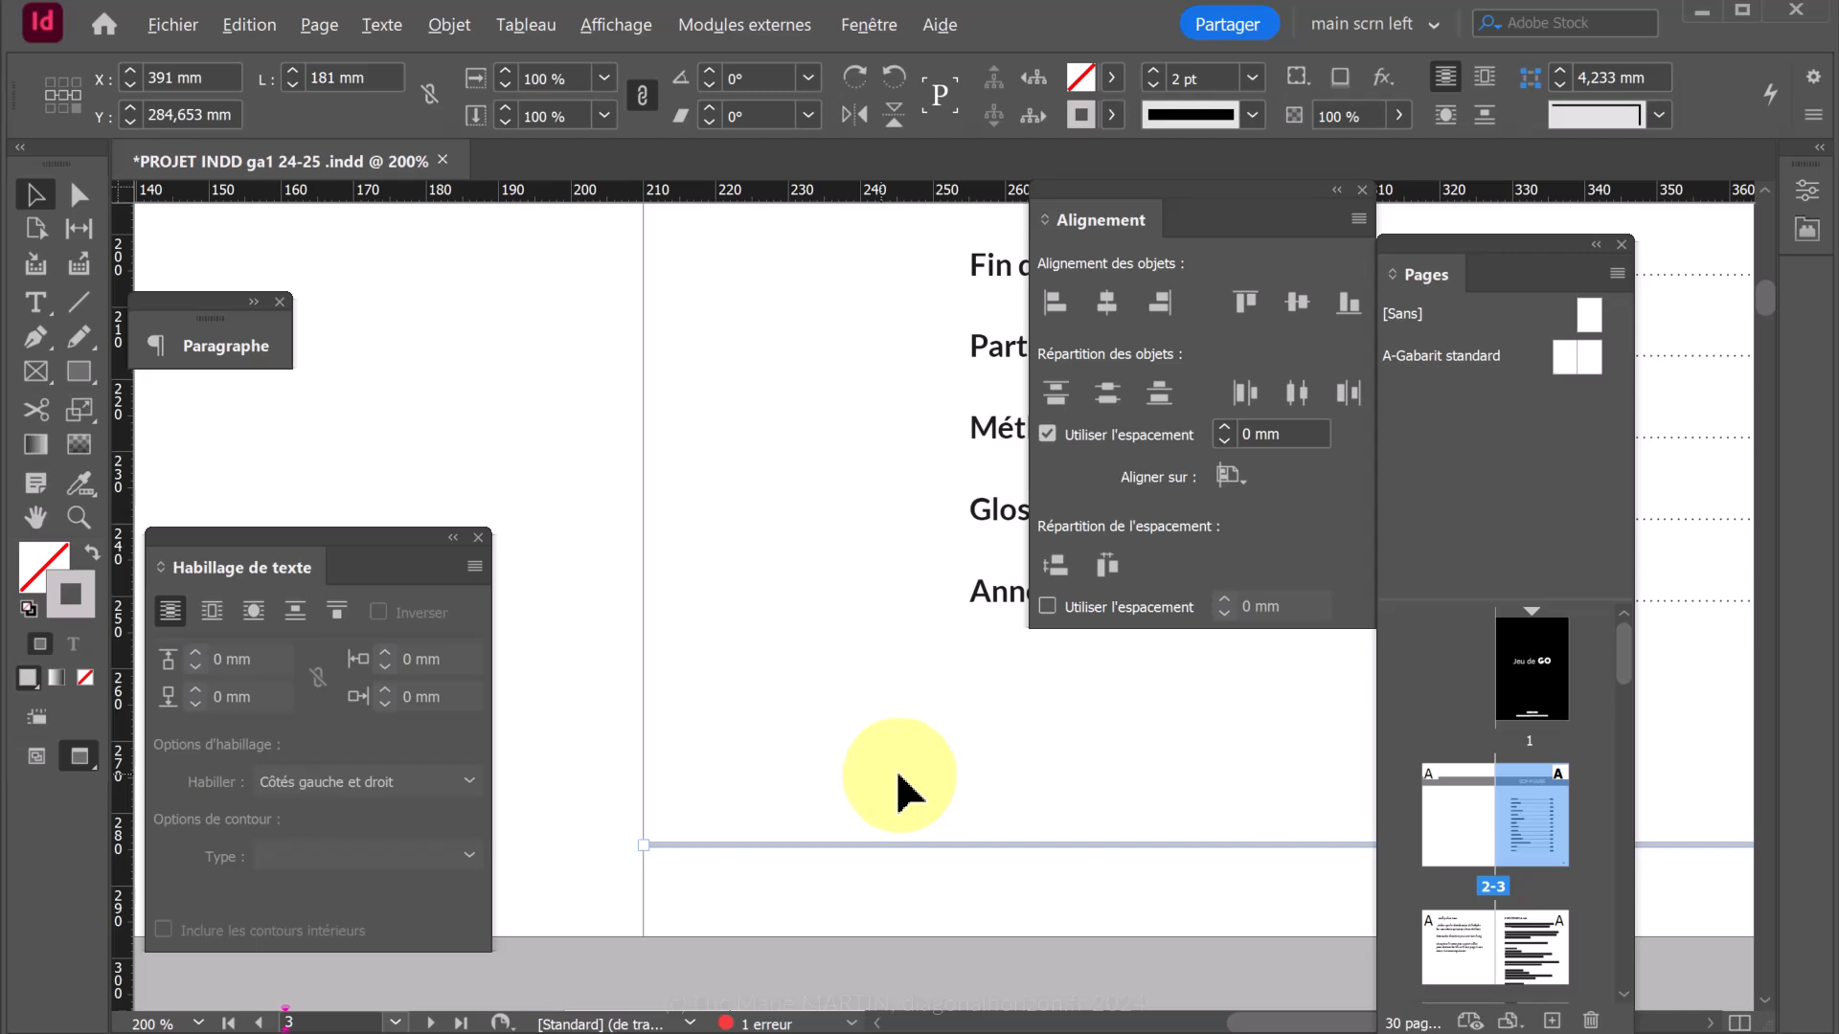
scroll(910, 771, "down", 1)
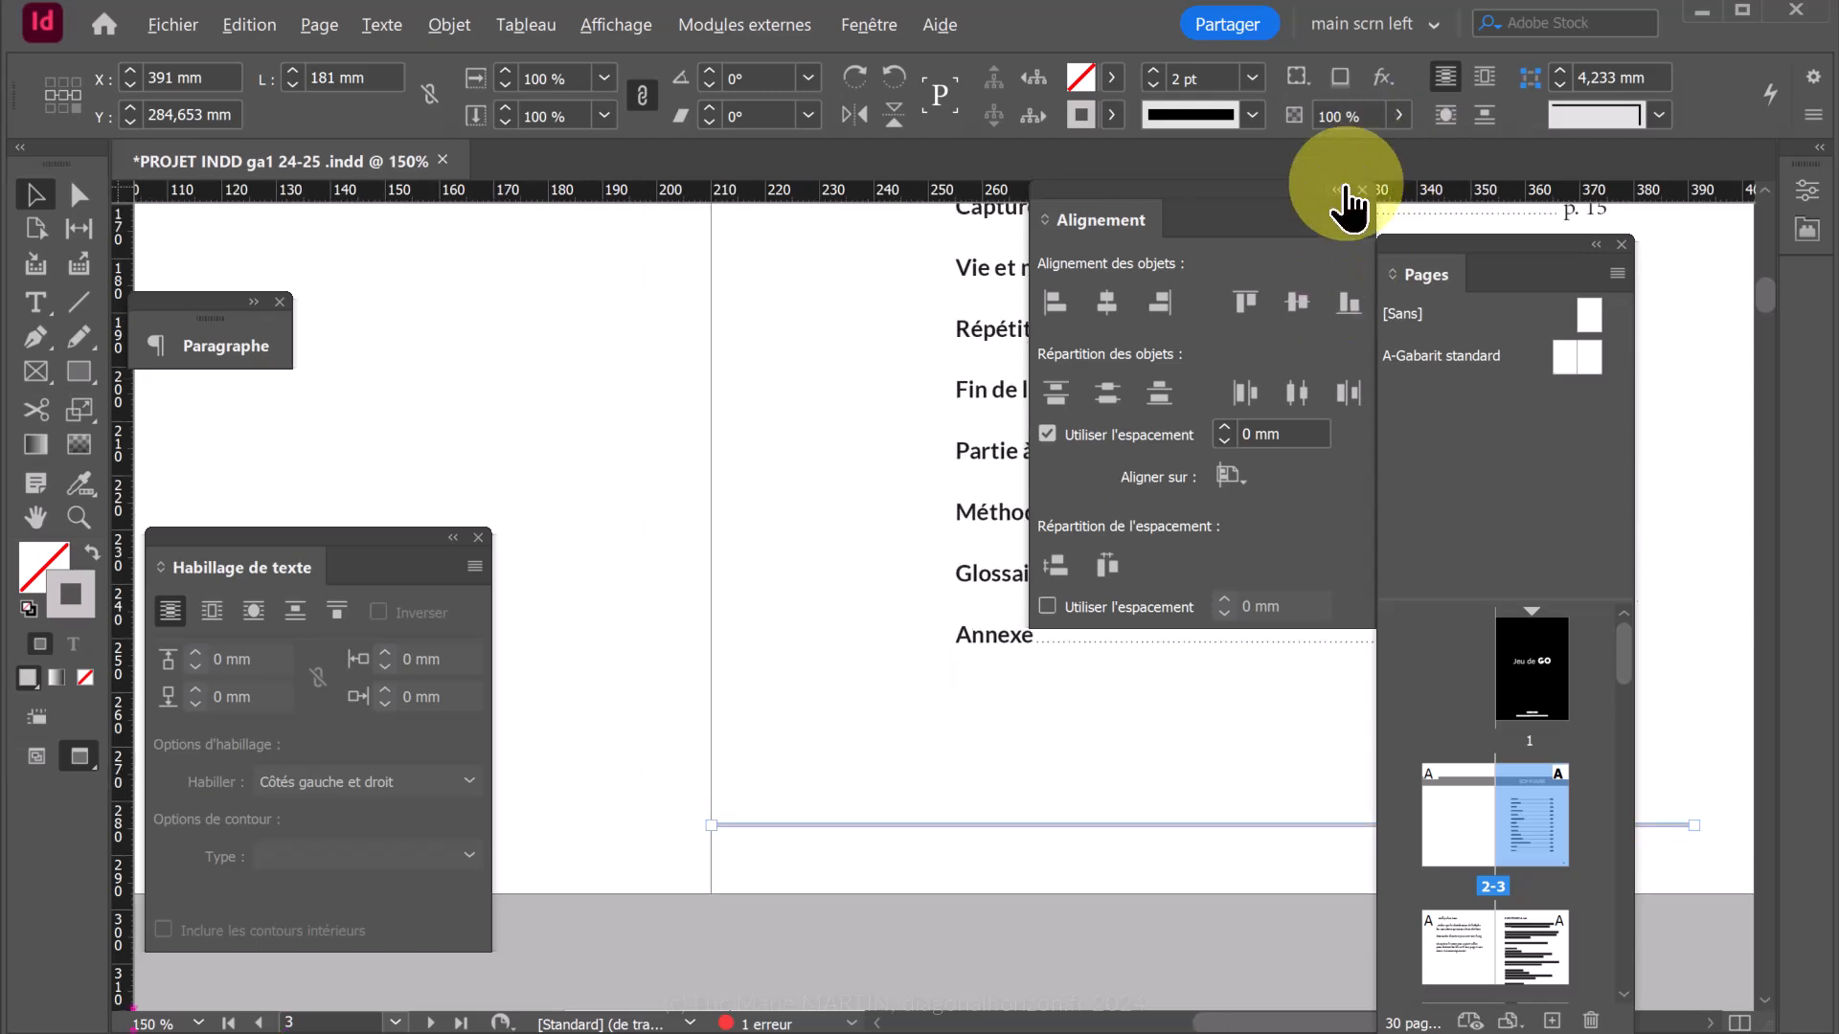
left_click(1362, 189)
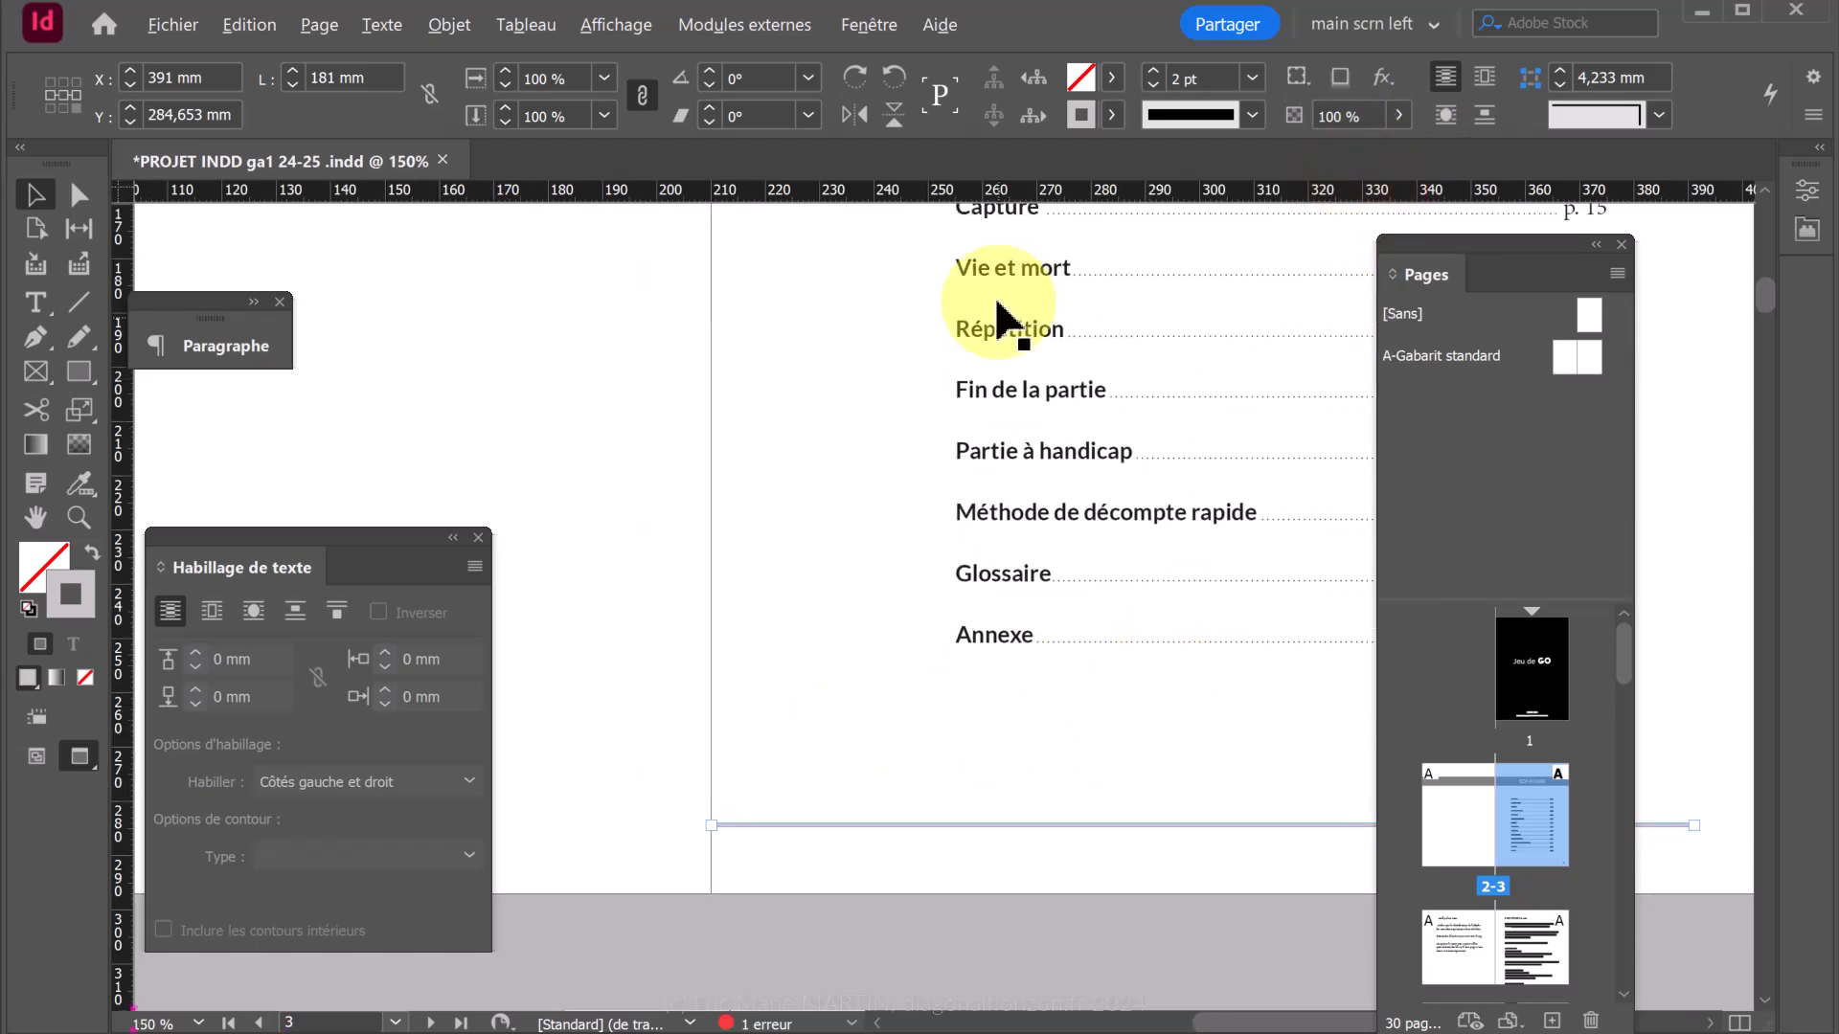
double_click(69, 598)
left_click(840, 560)
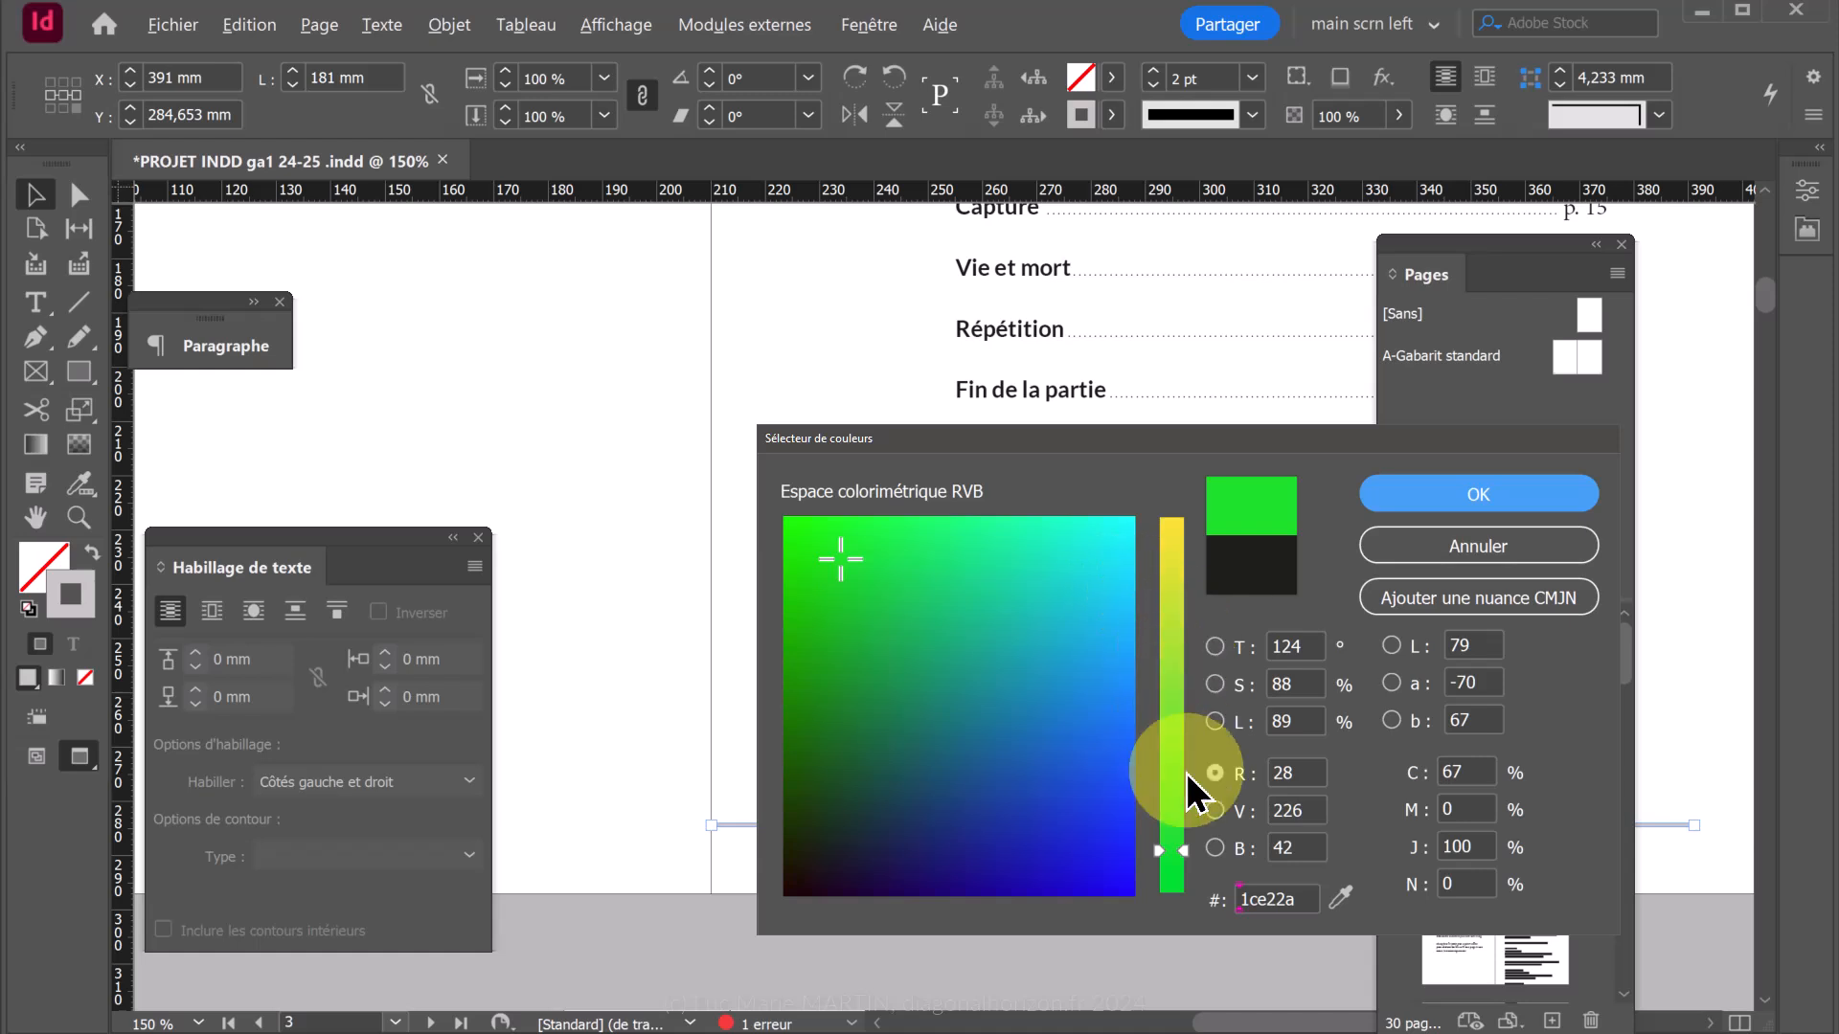
left_click(1215, 722)
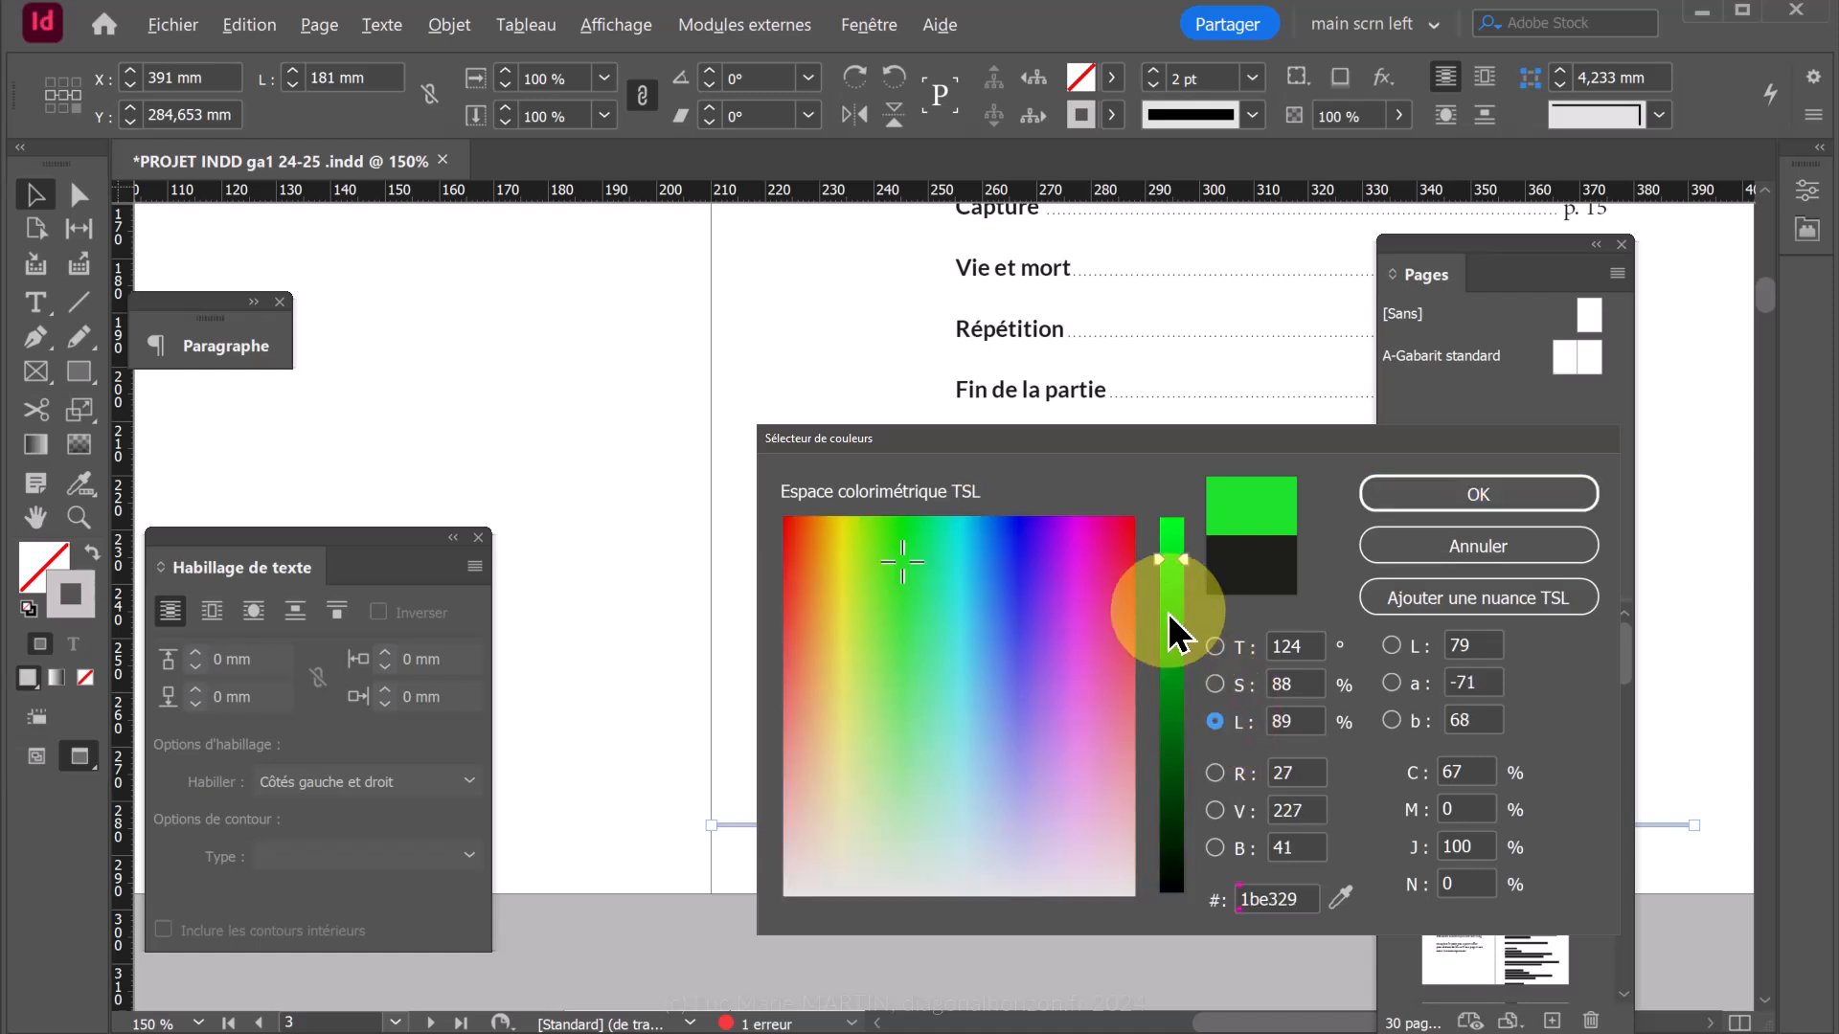
left_click_drag(1170, 623, 1173, 632)
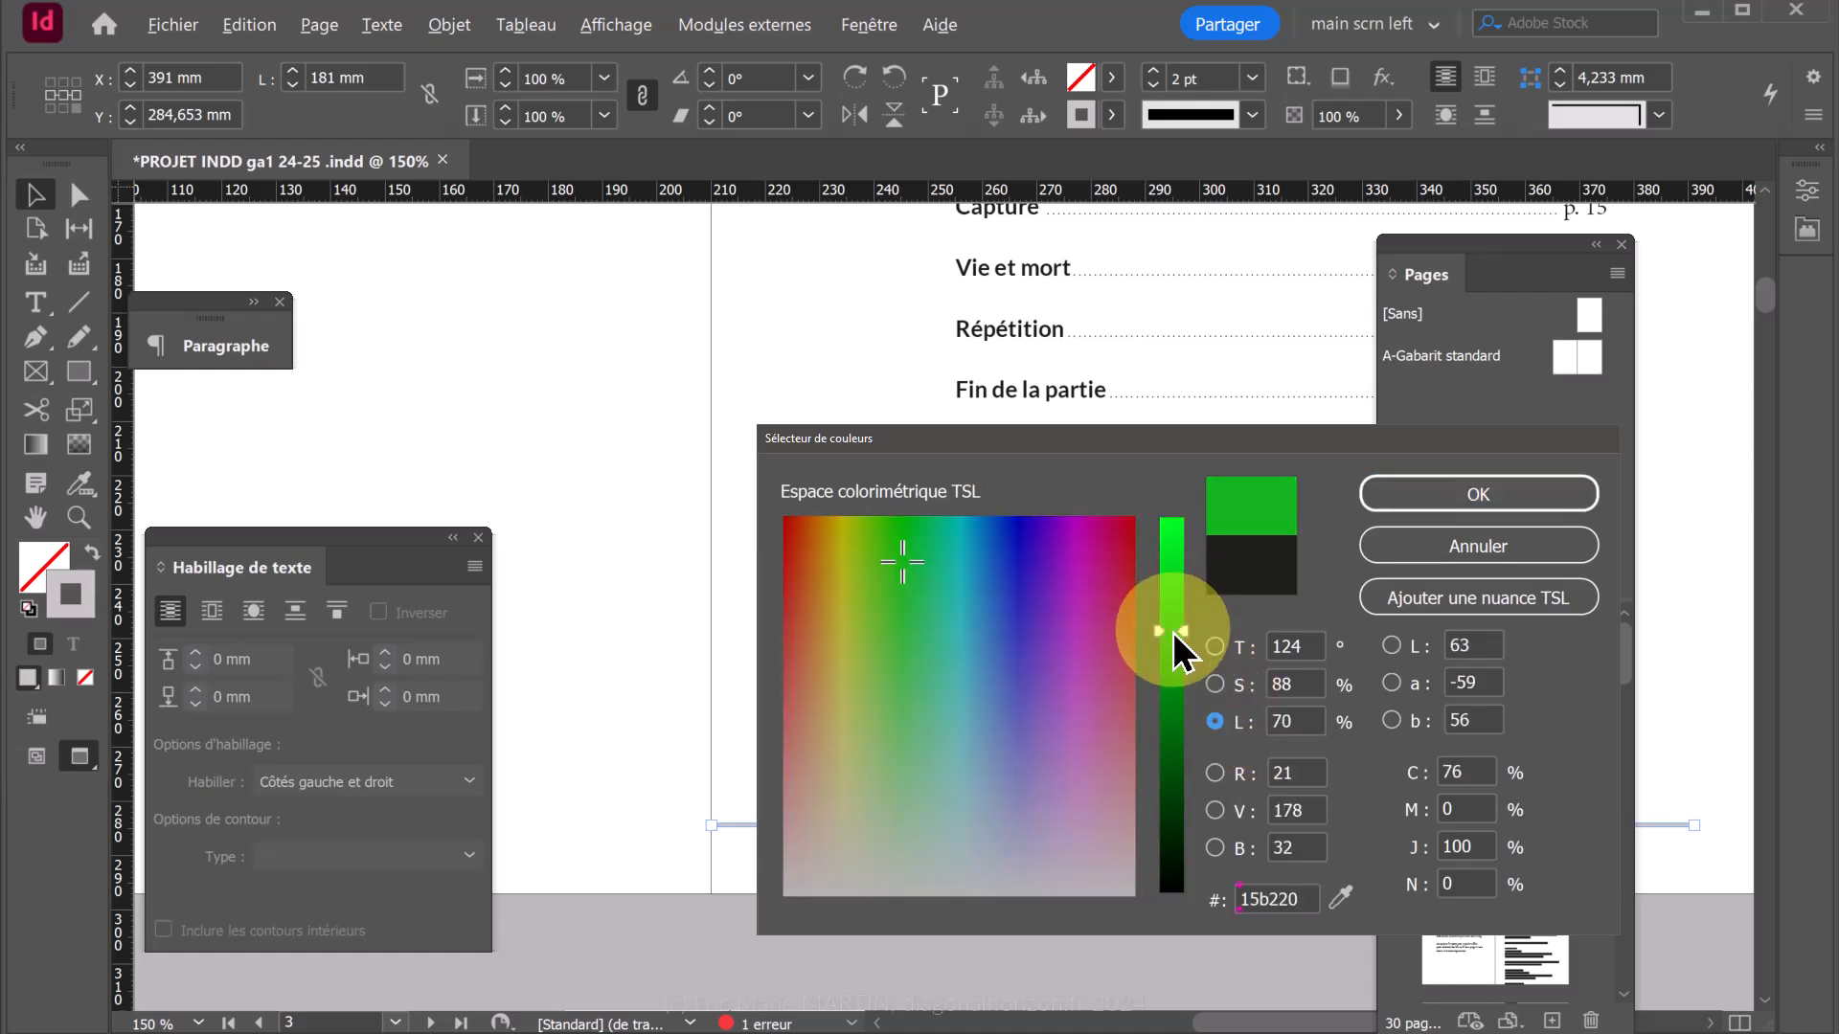
left_click(1400, 498)
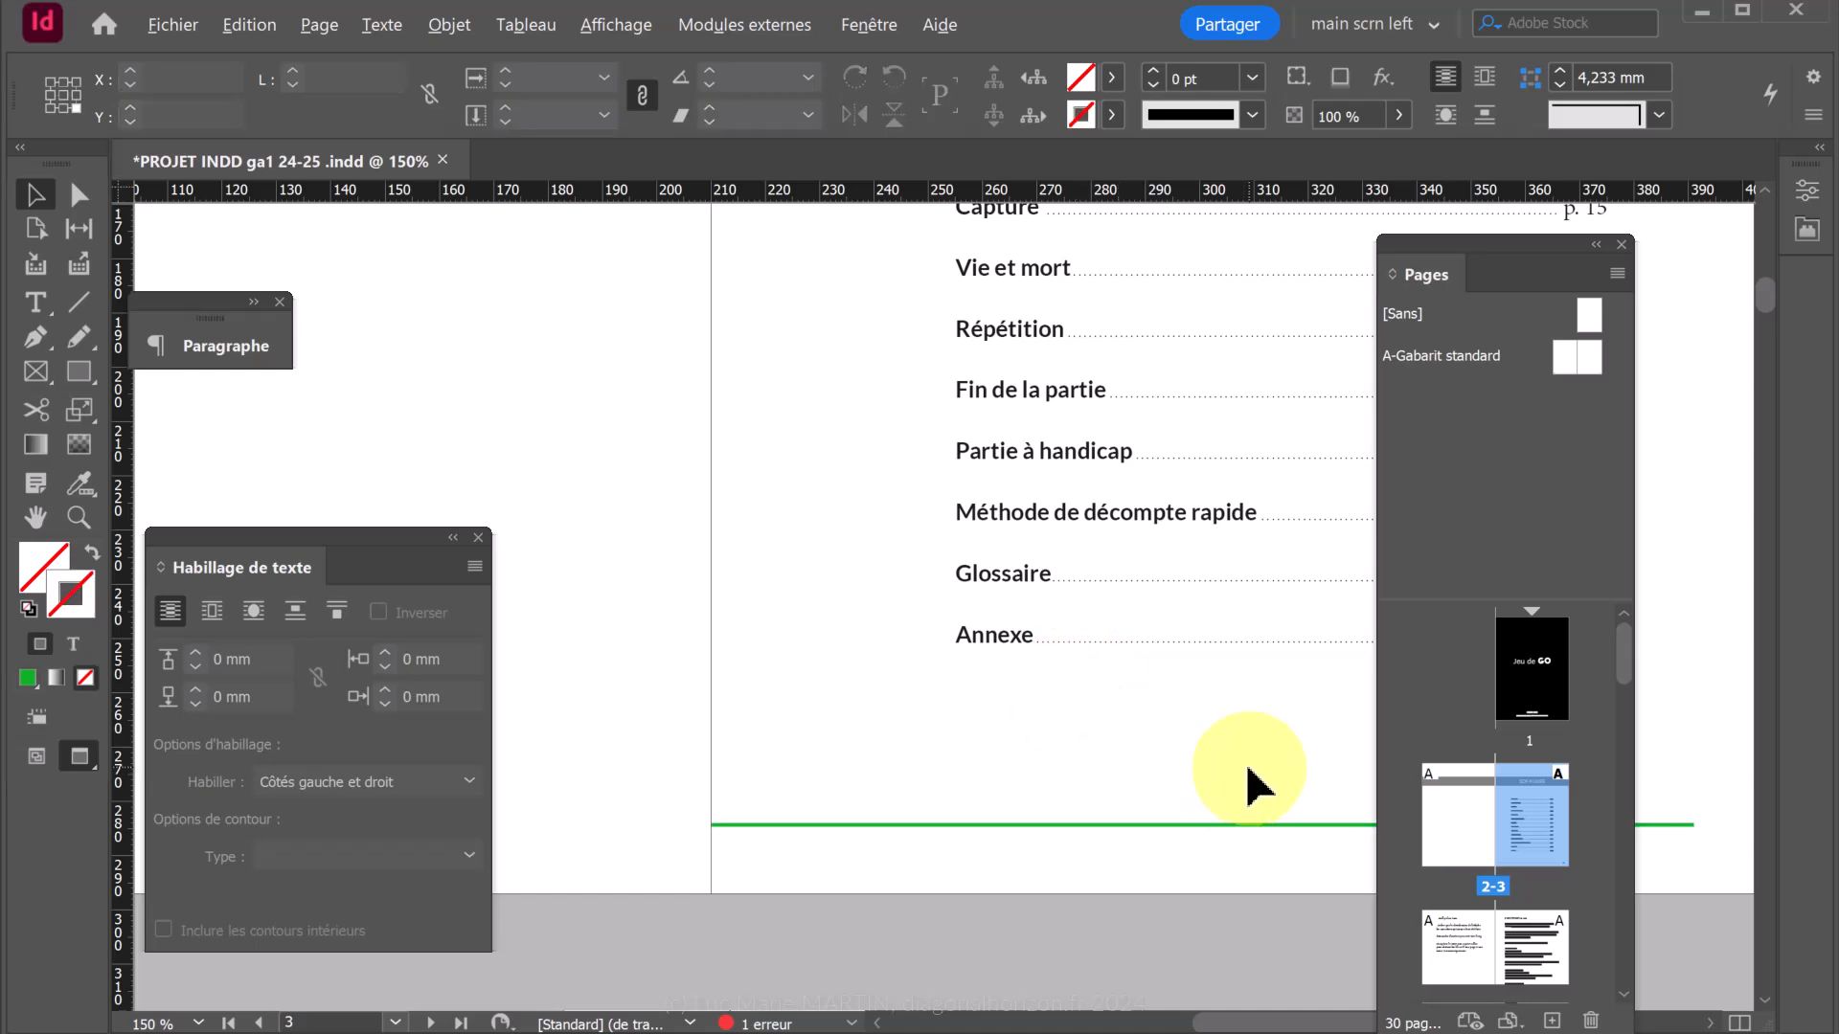
On the A-Gabarit standard master spread, give the horizontal line's stroke the red C=15 M=100 J=100 swatch and deselect it.
double_click(1574, 354)
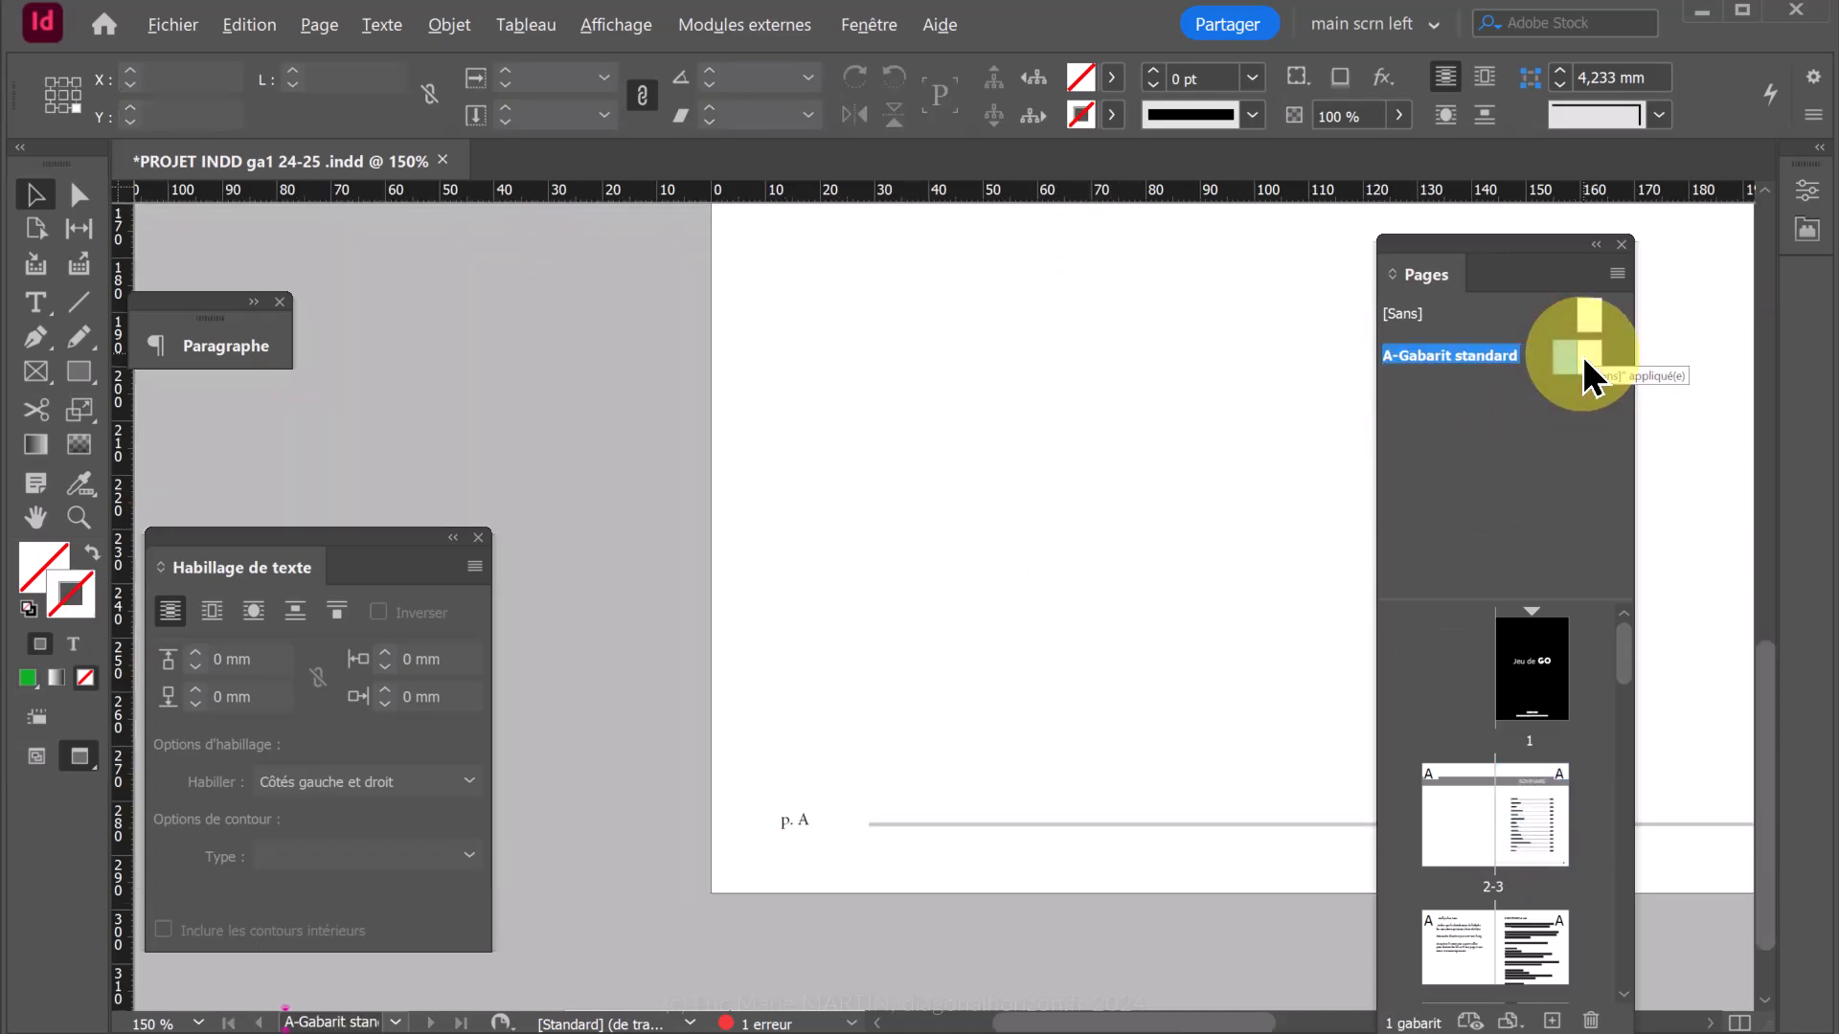
left_click(1130, 661)
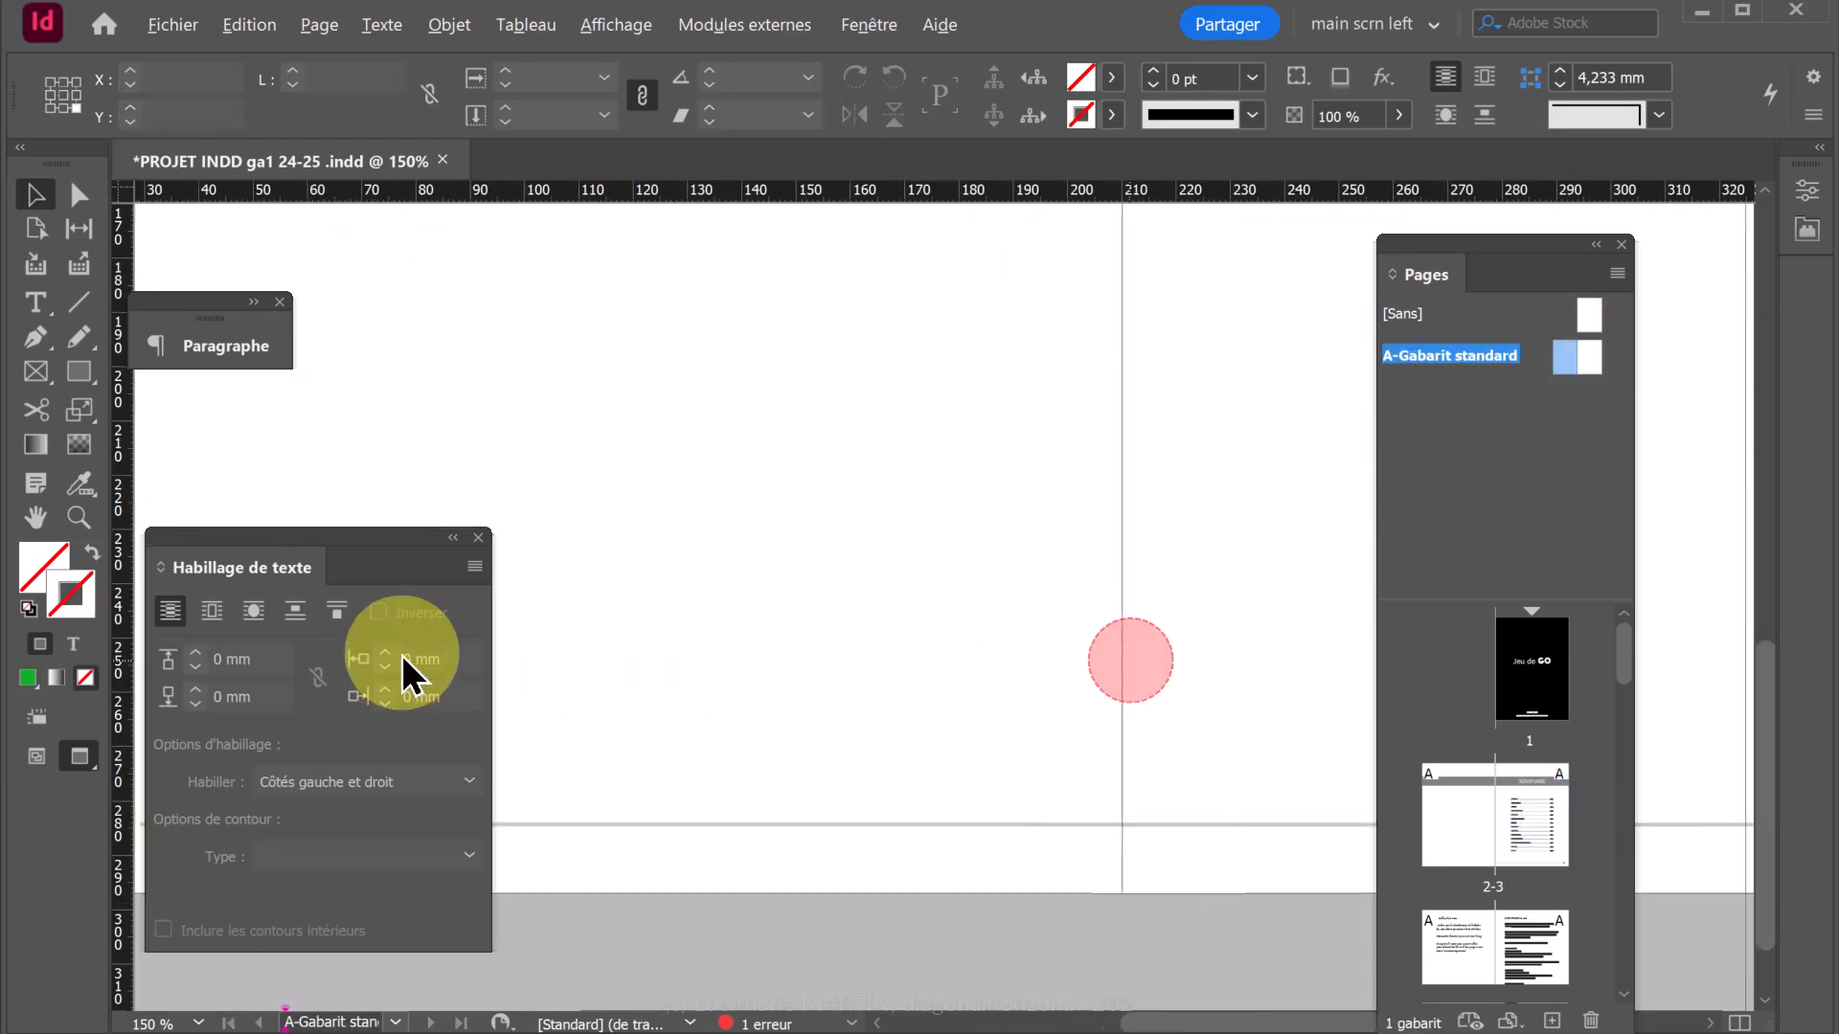
left_click(893, 830)
left_click(1150, 828)
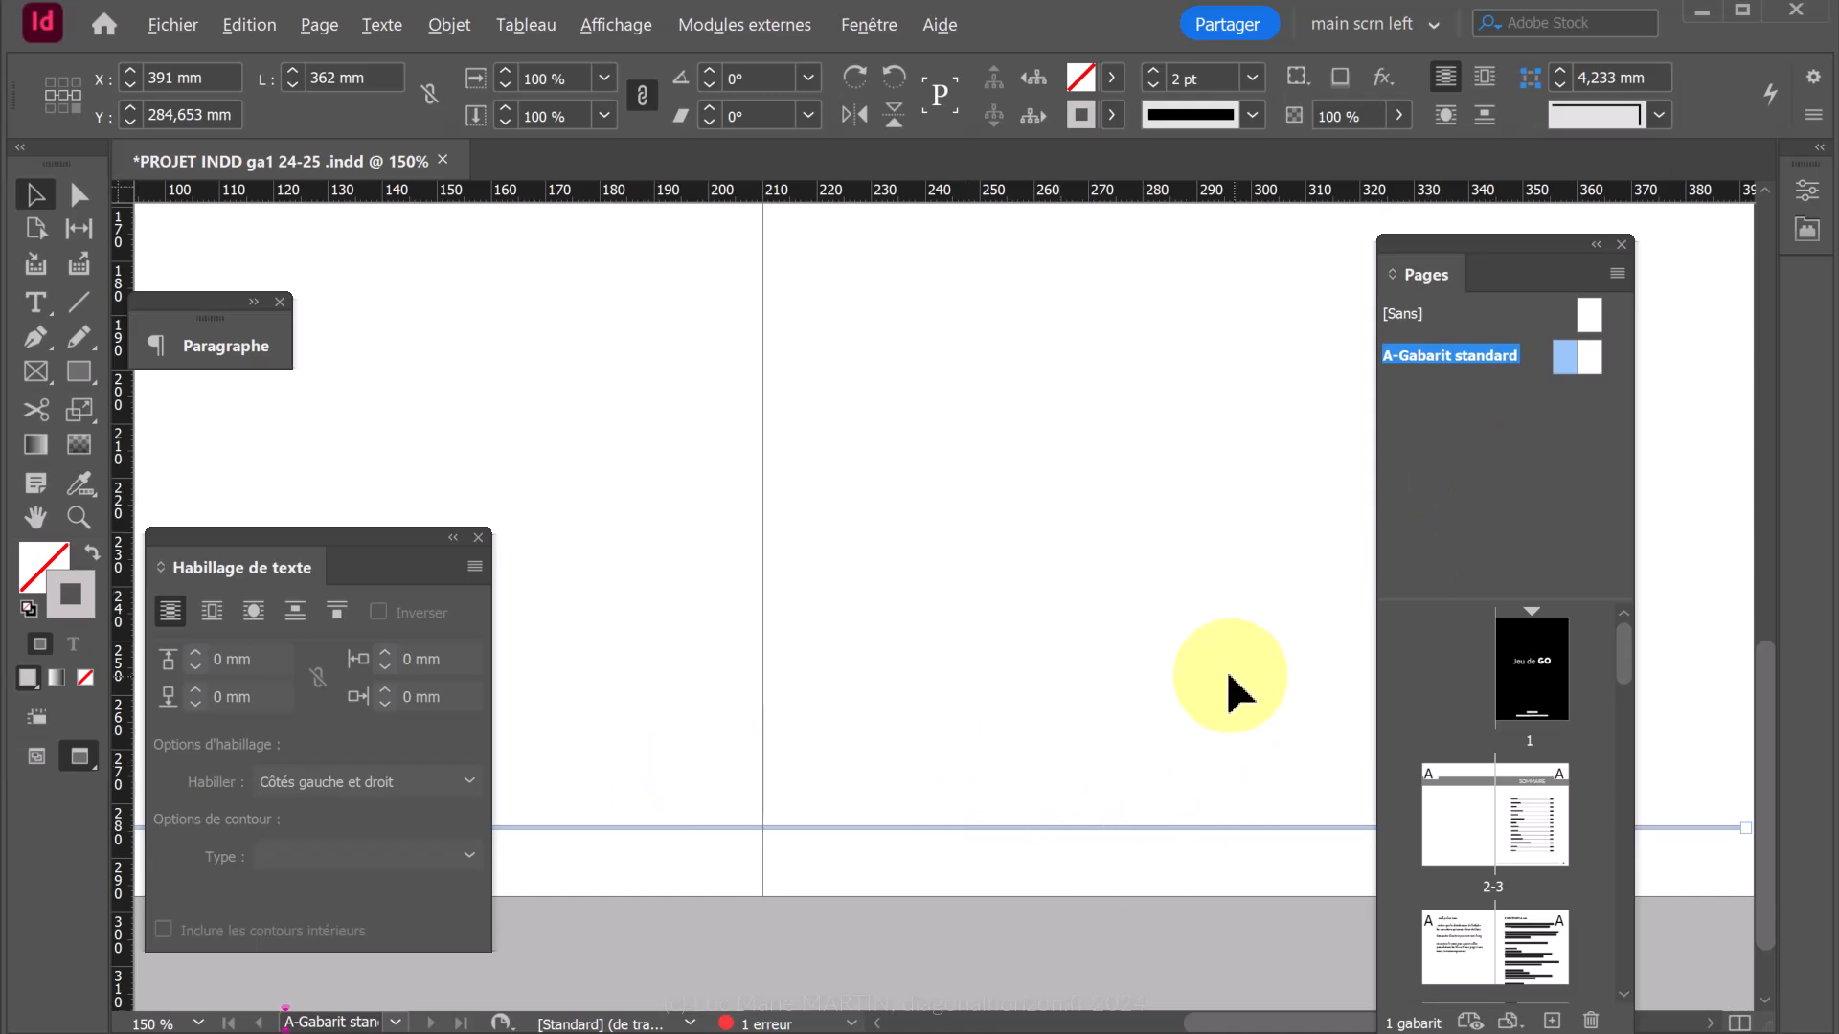
left_click(1111, 114)
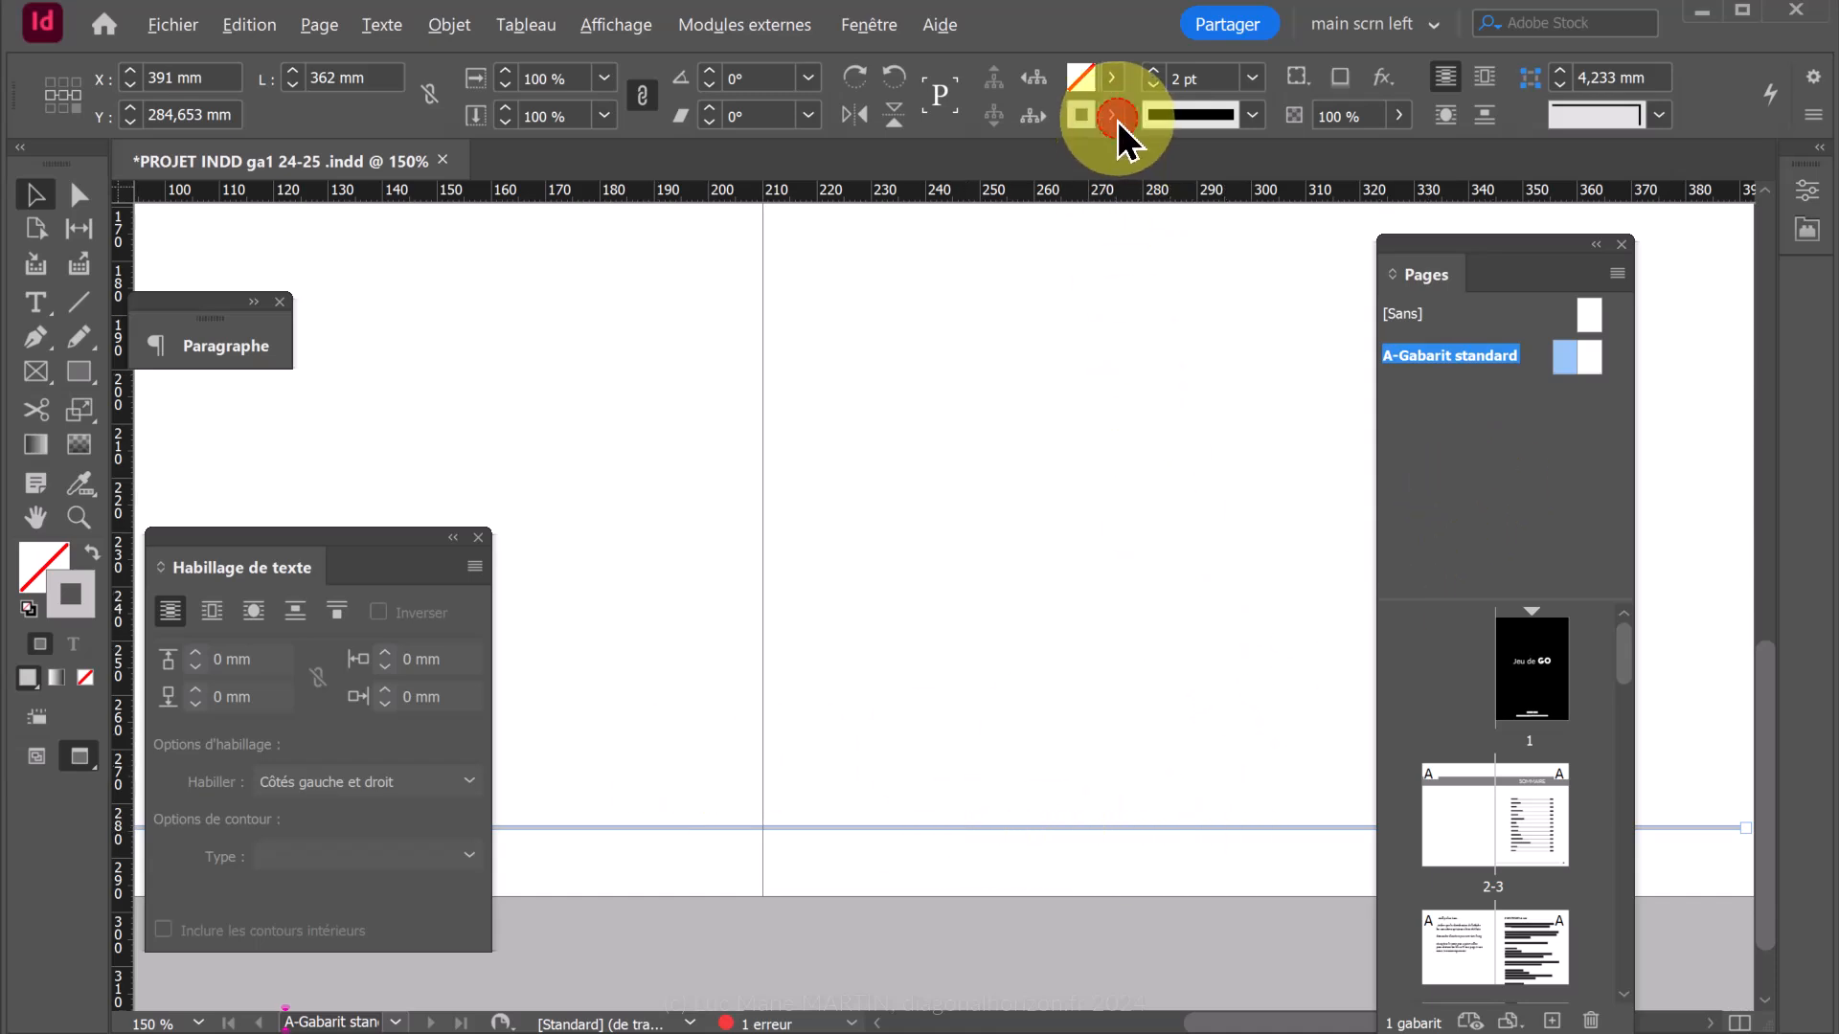
left_click(848, 424)
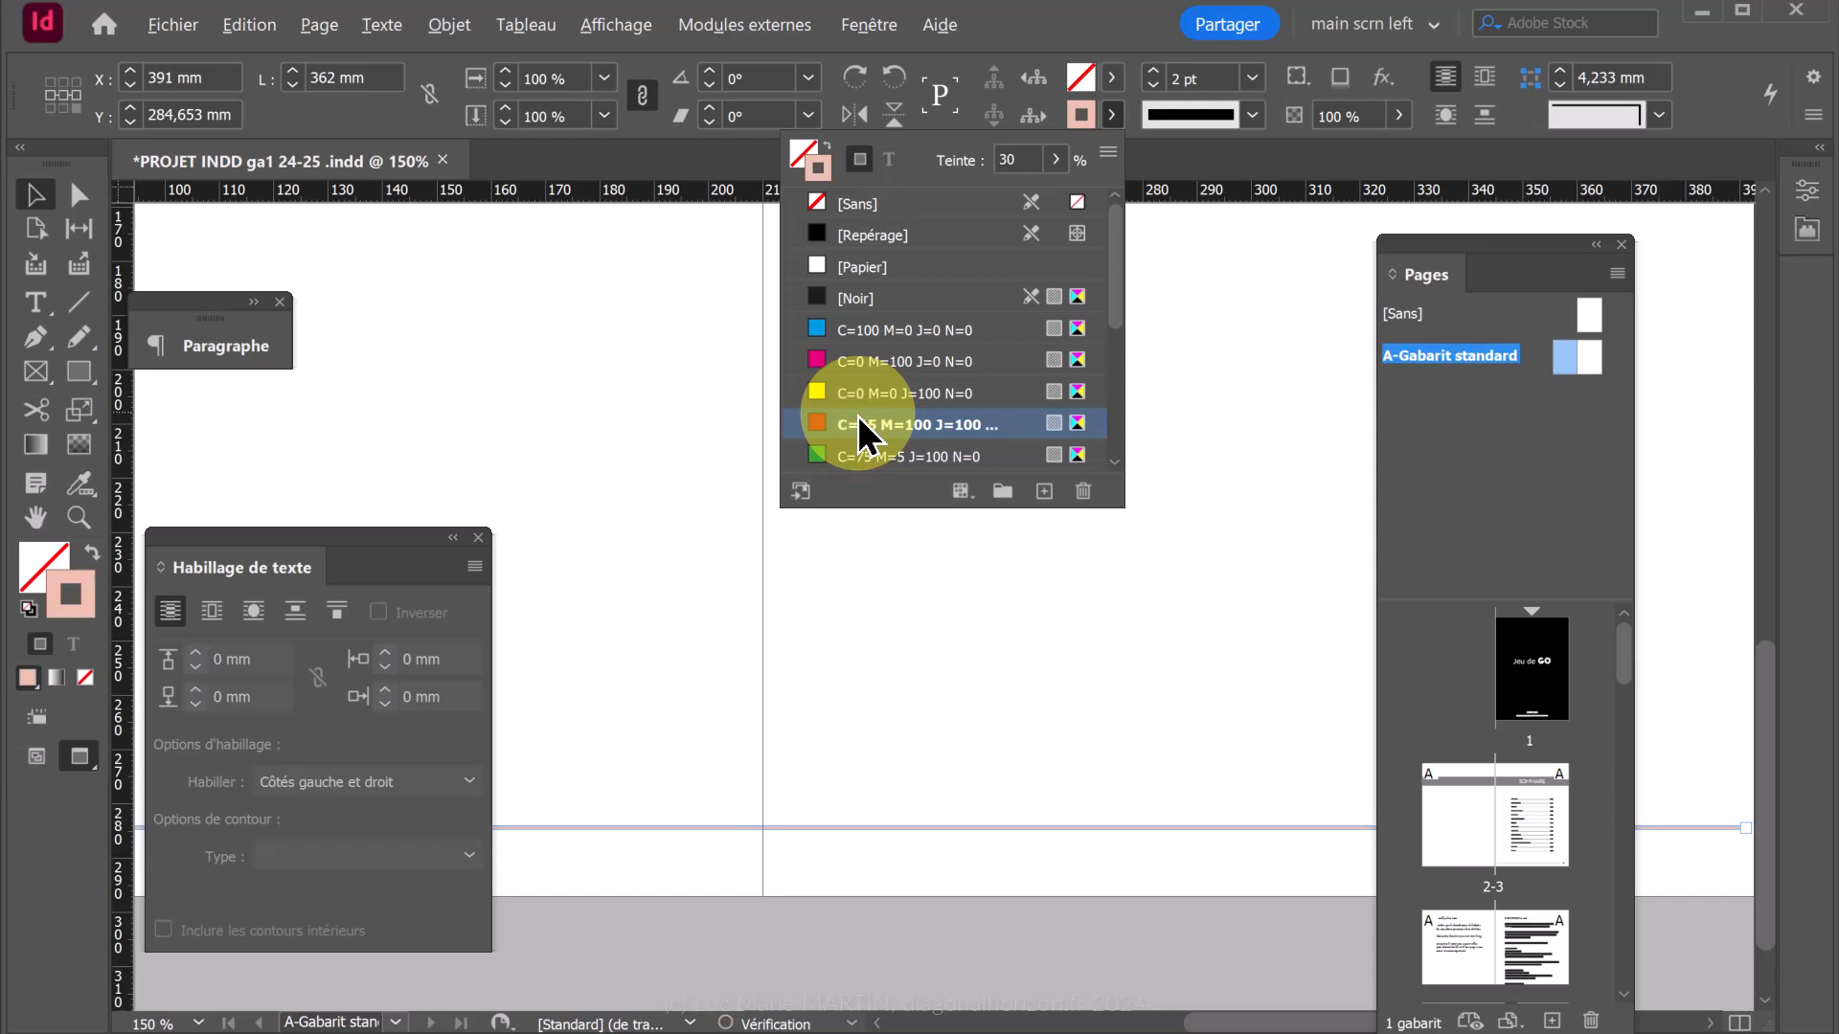
left_click(1145, 713)
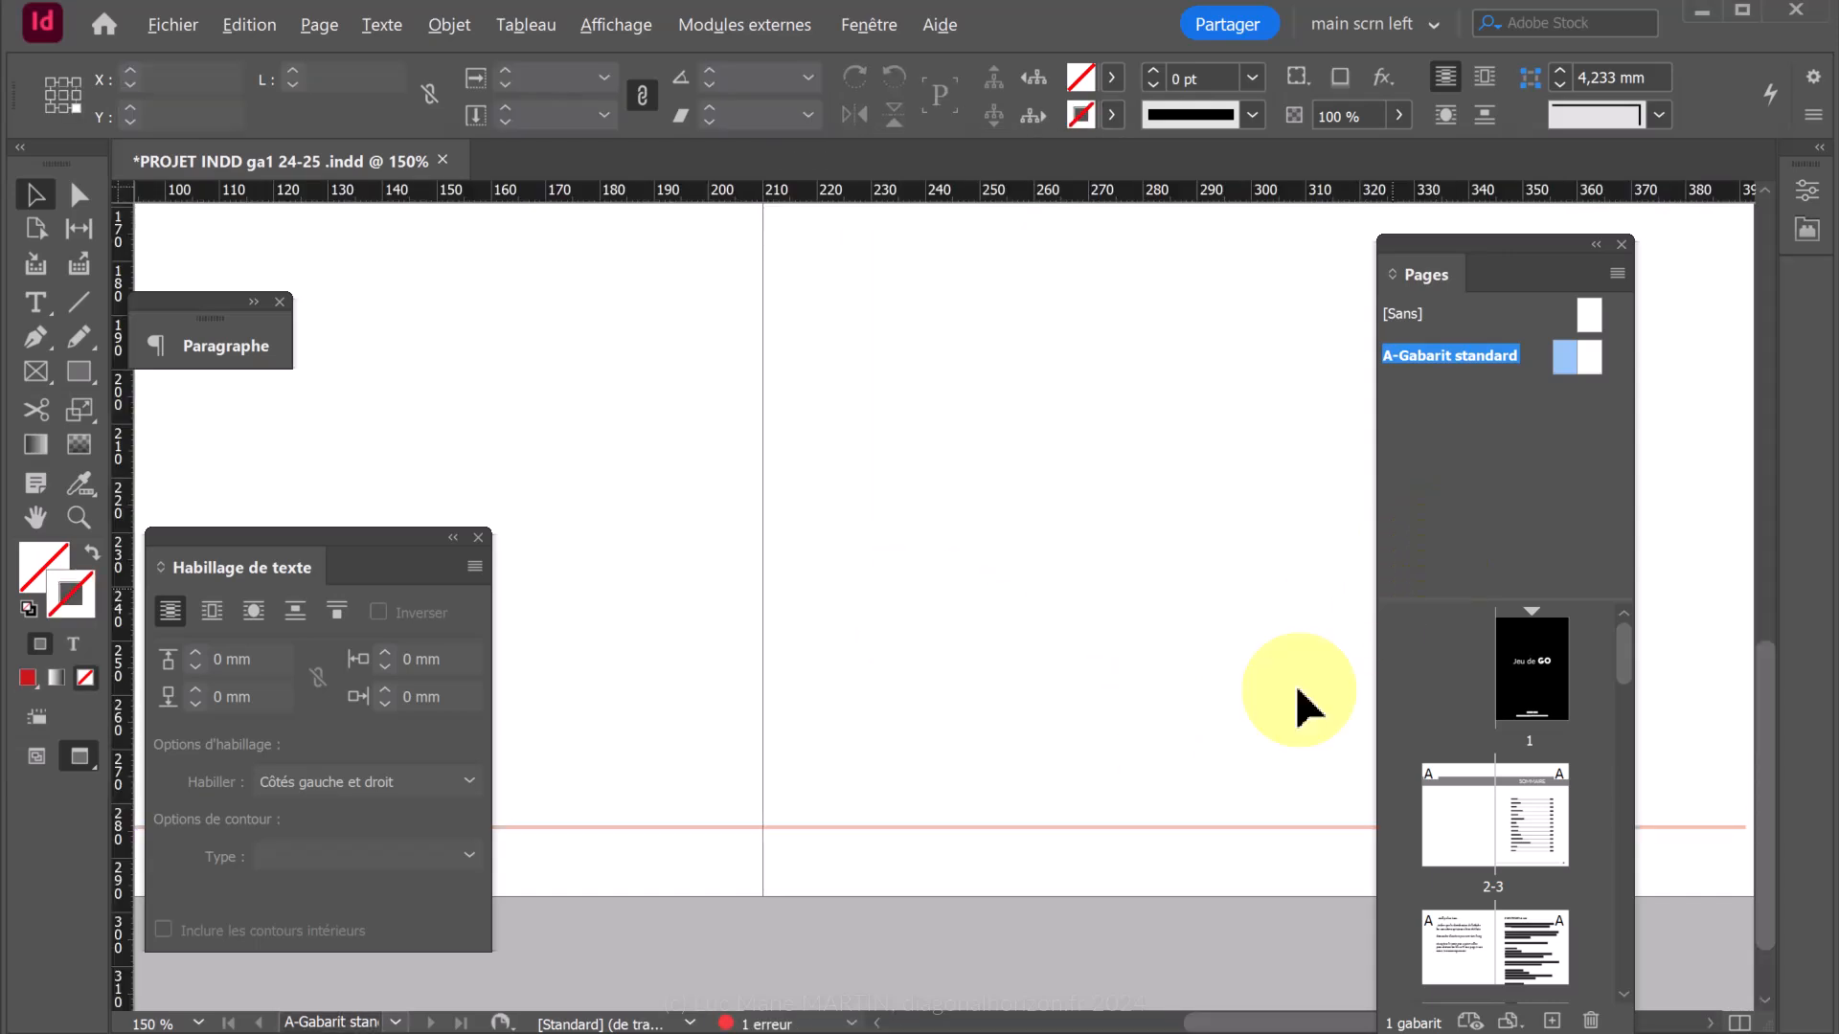
Raise the master line's stroke tint to 100 % and deselect the line.
left_click(1155, 824)
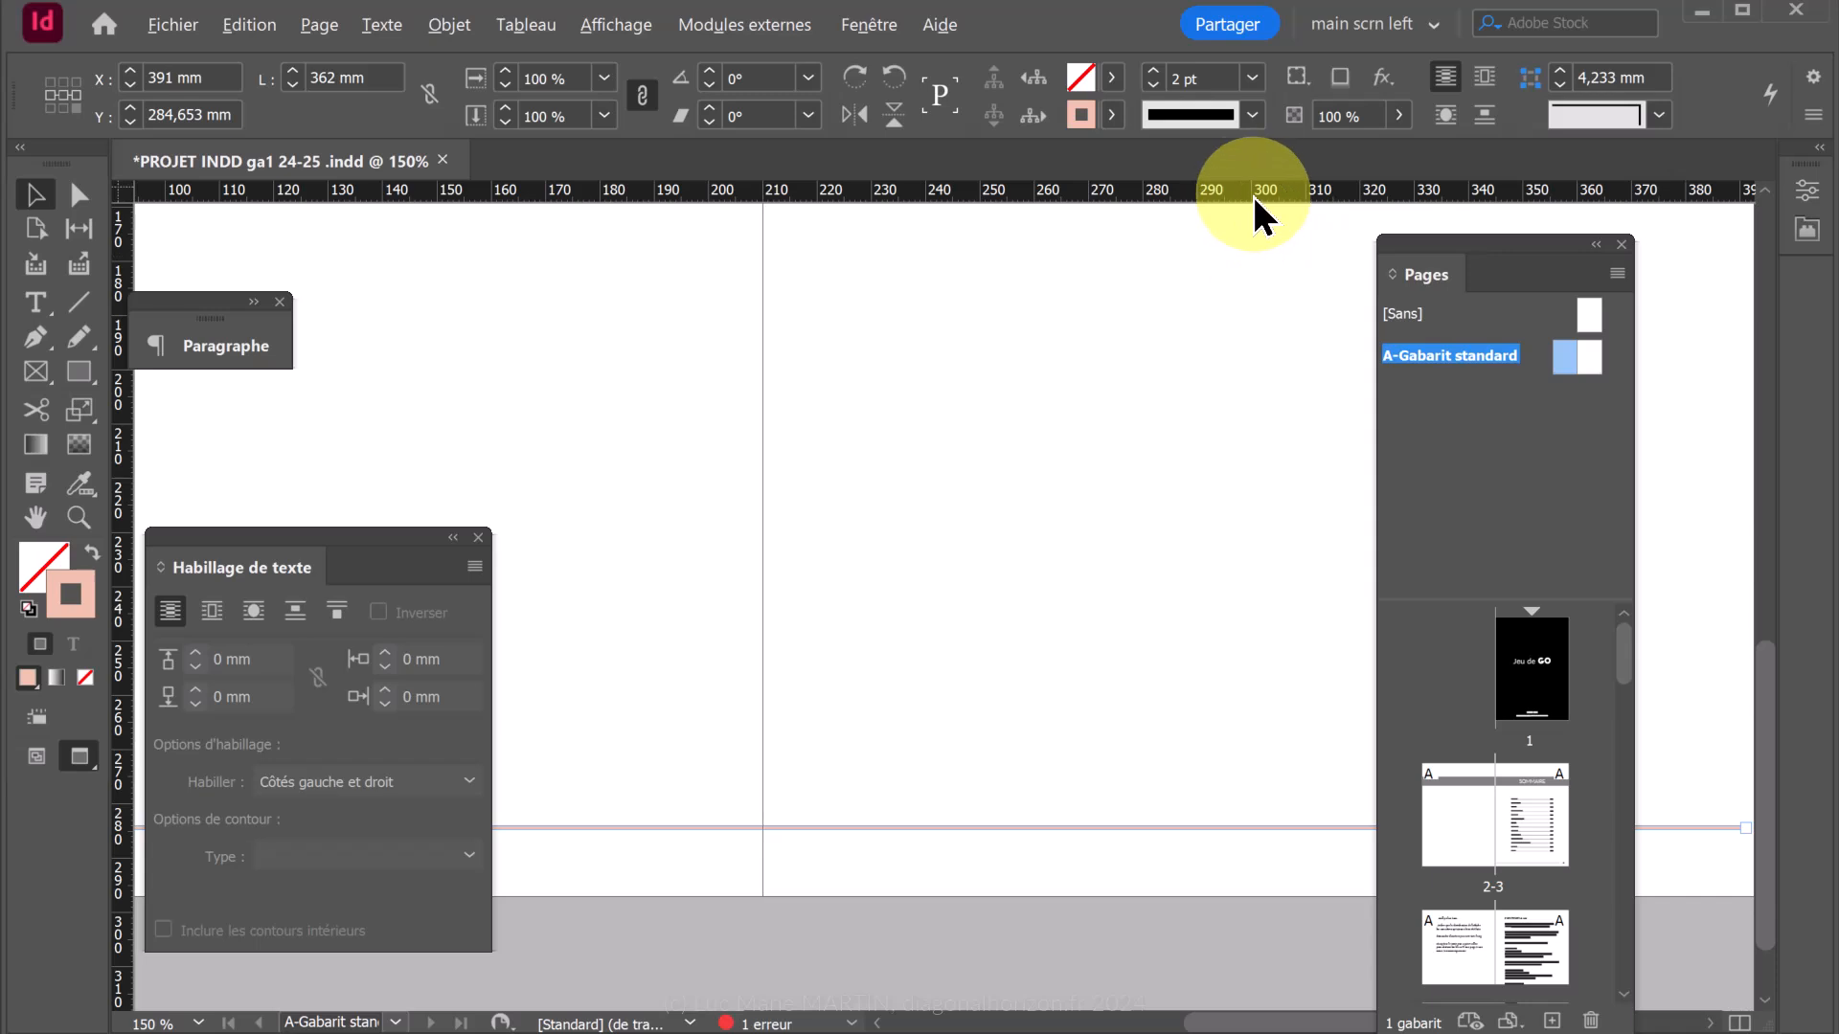
left_click(1108, 117)
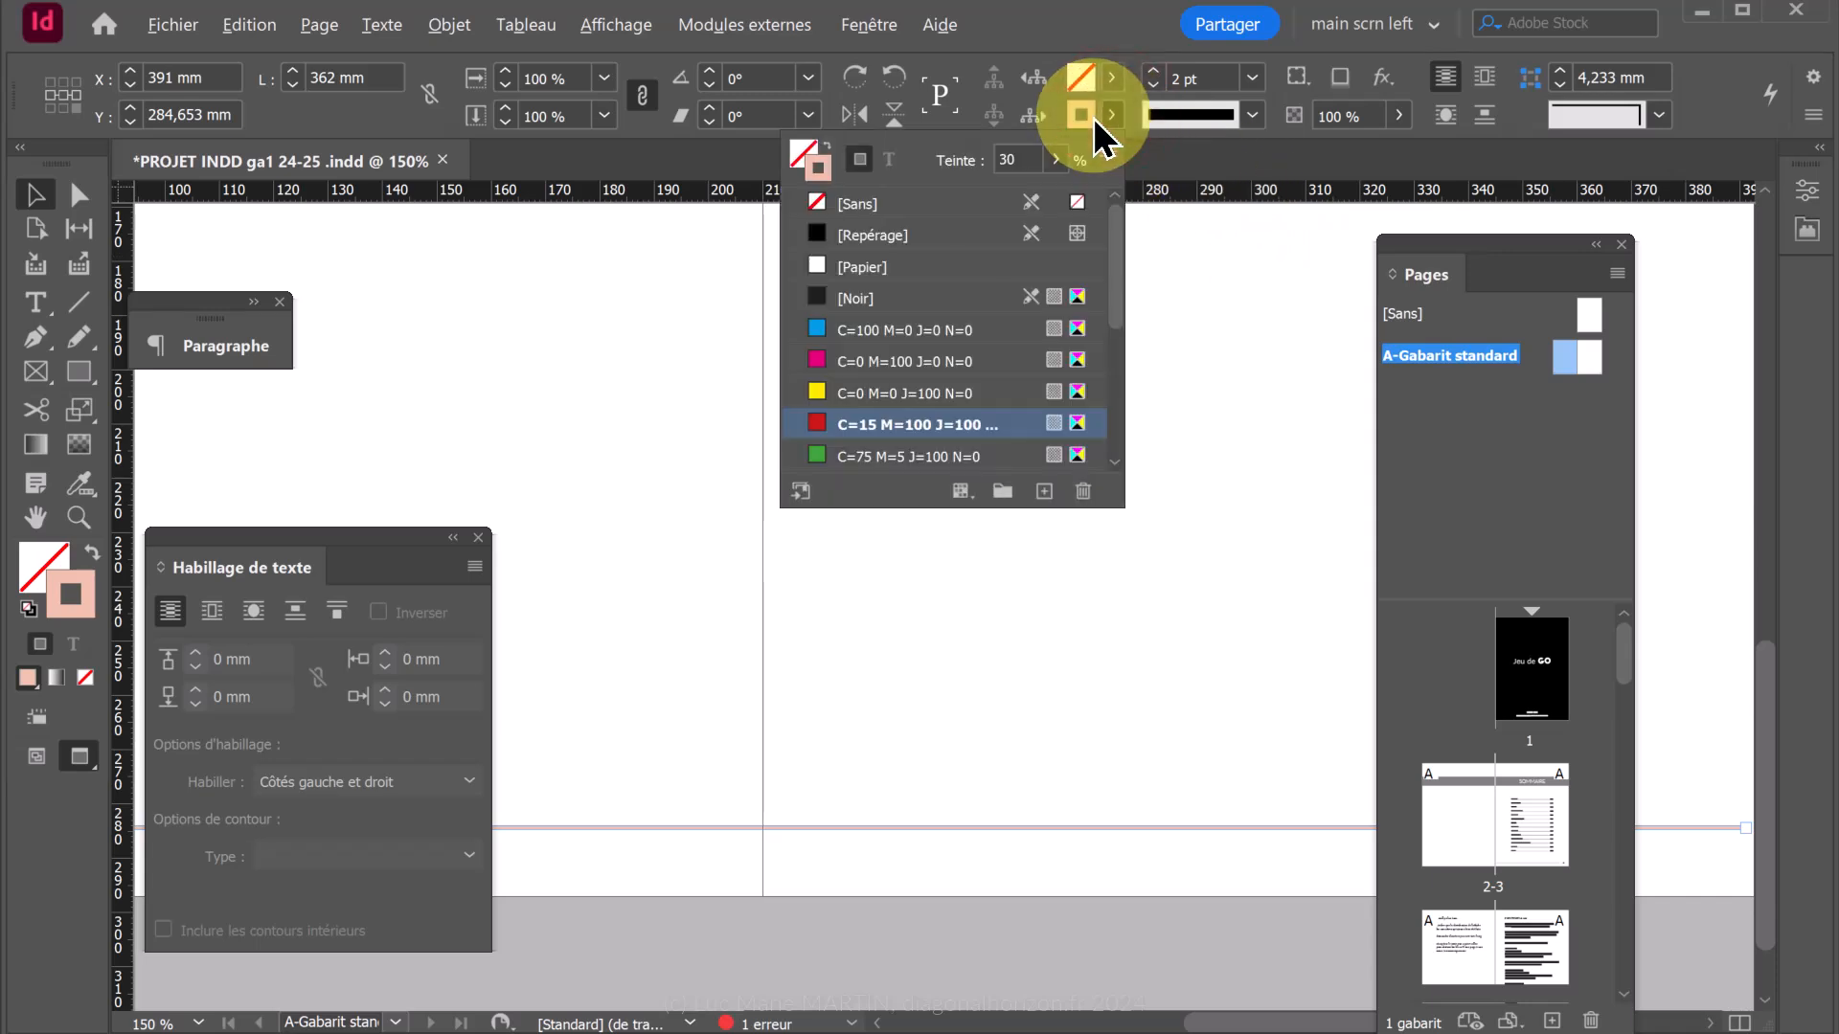
left_click_drag(1021, 160, 920, 150)
type("100")
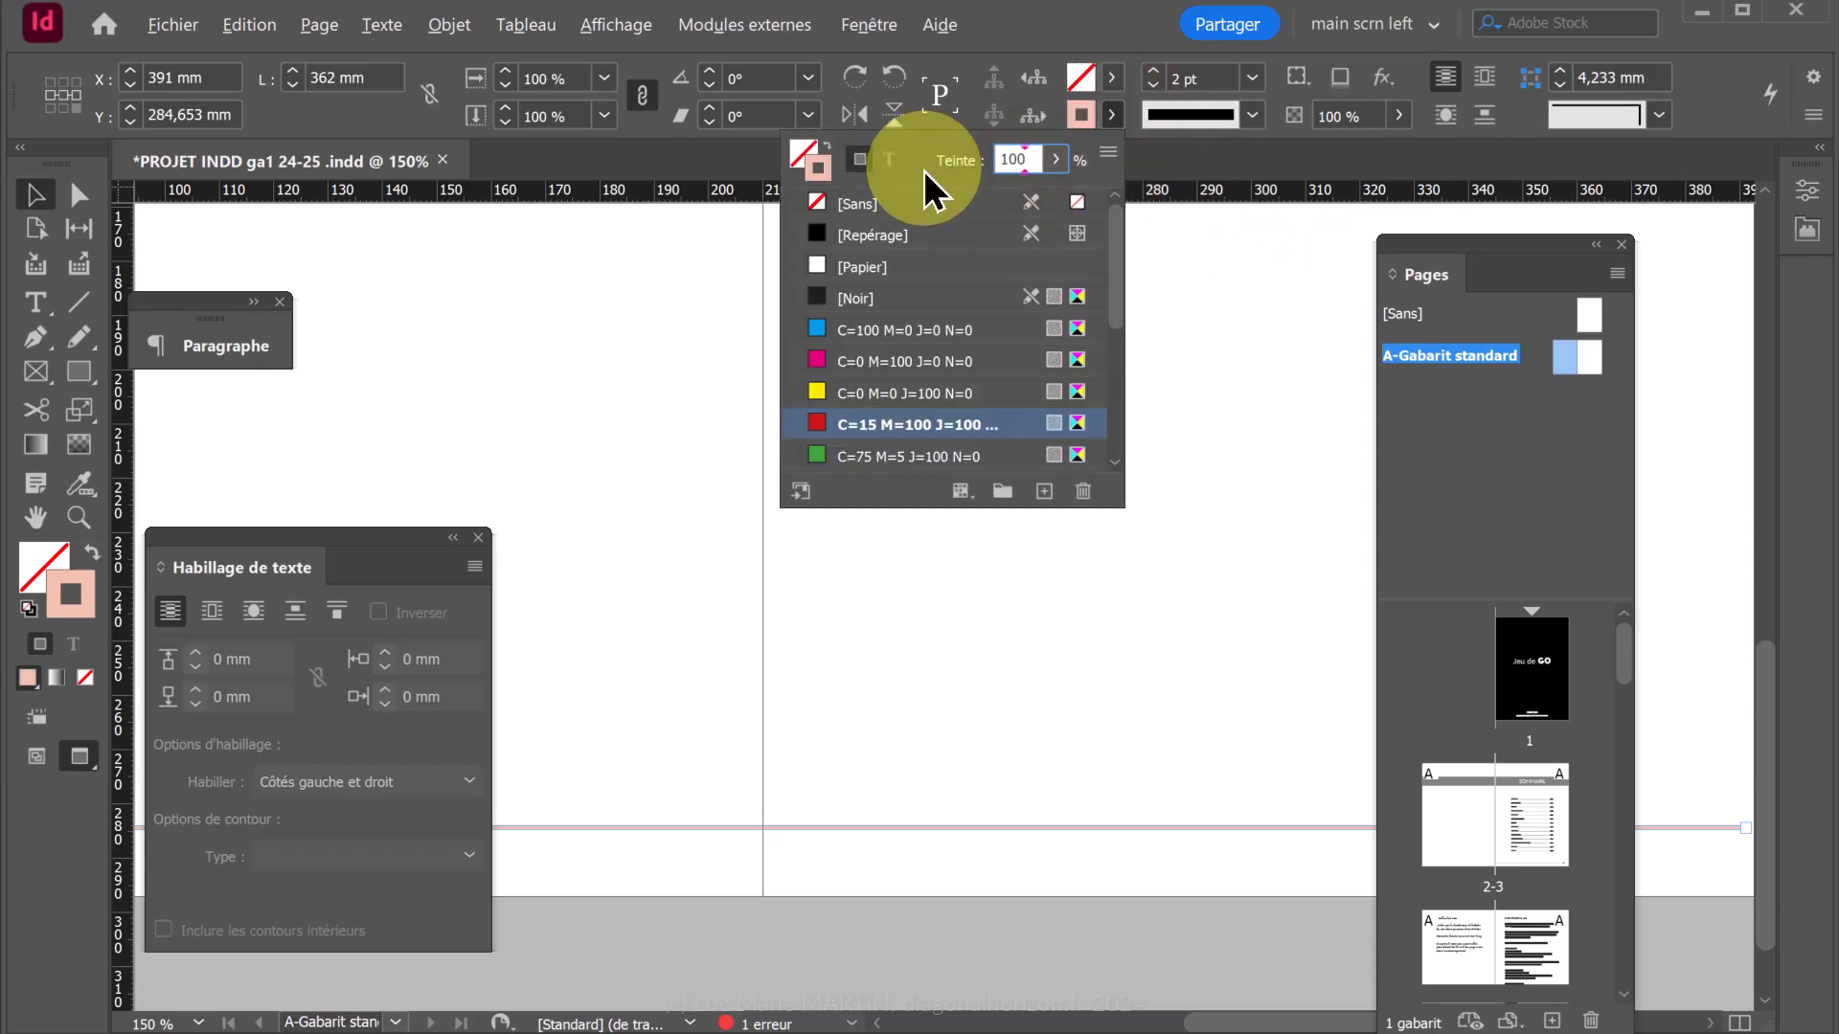
key("Return")
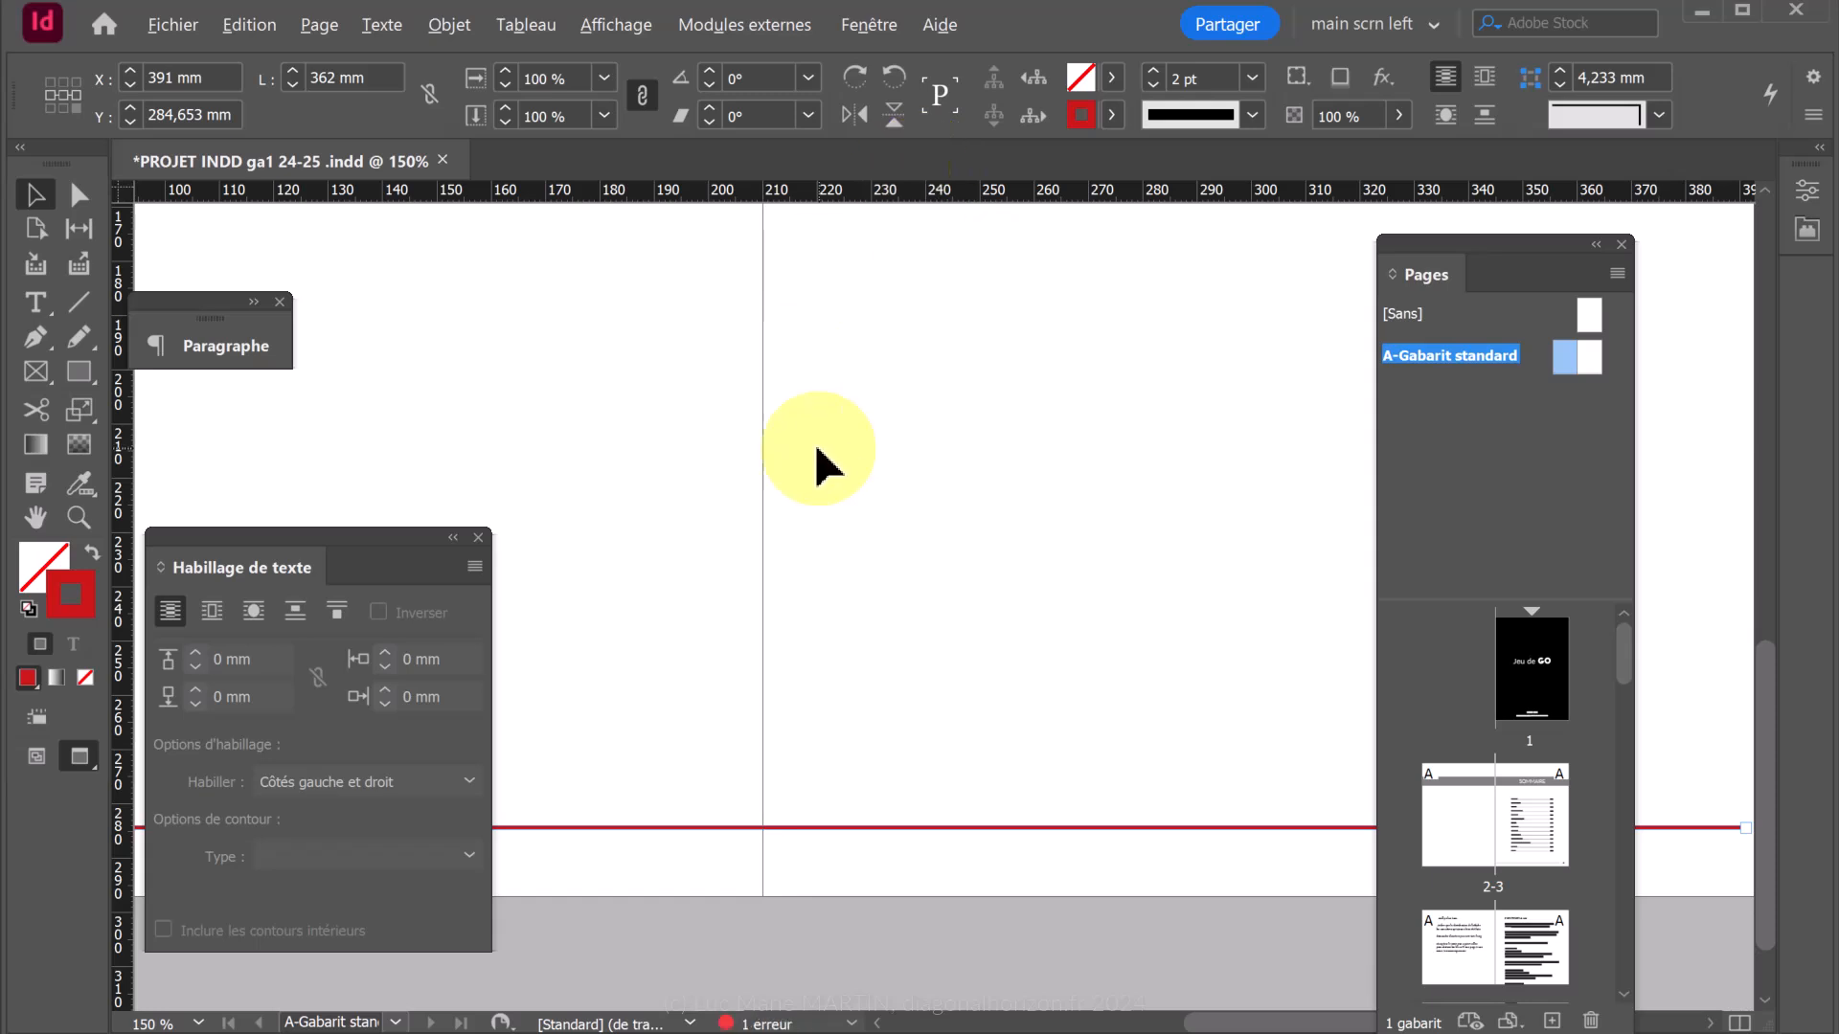
left_click(984, 523)
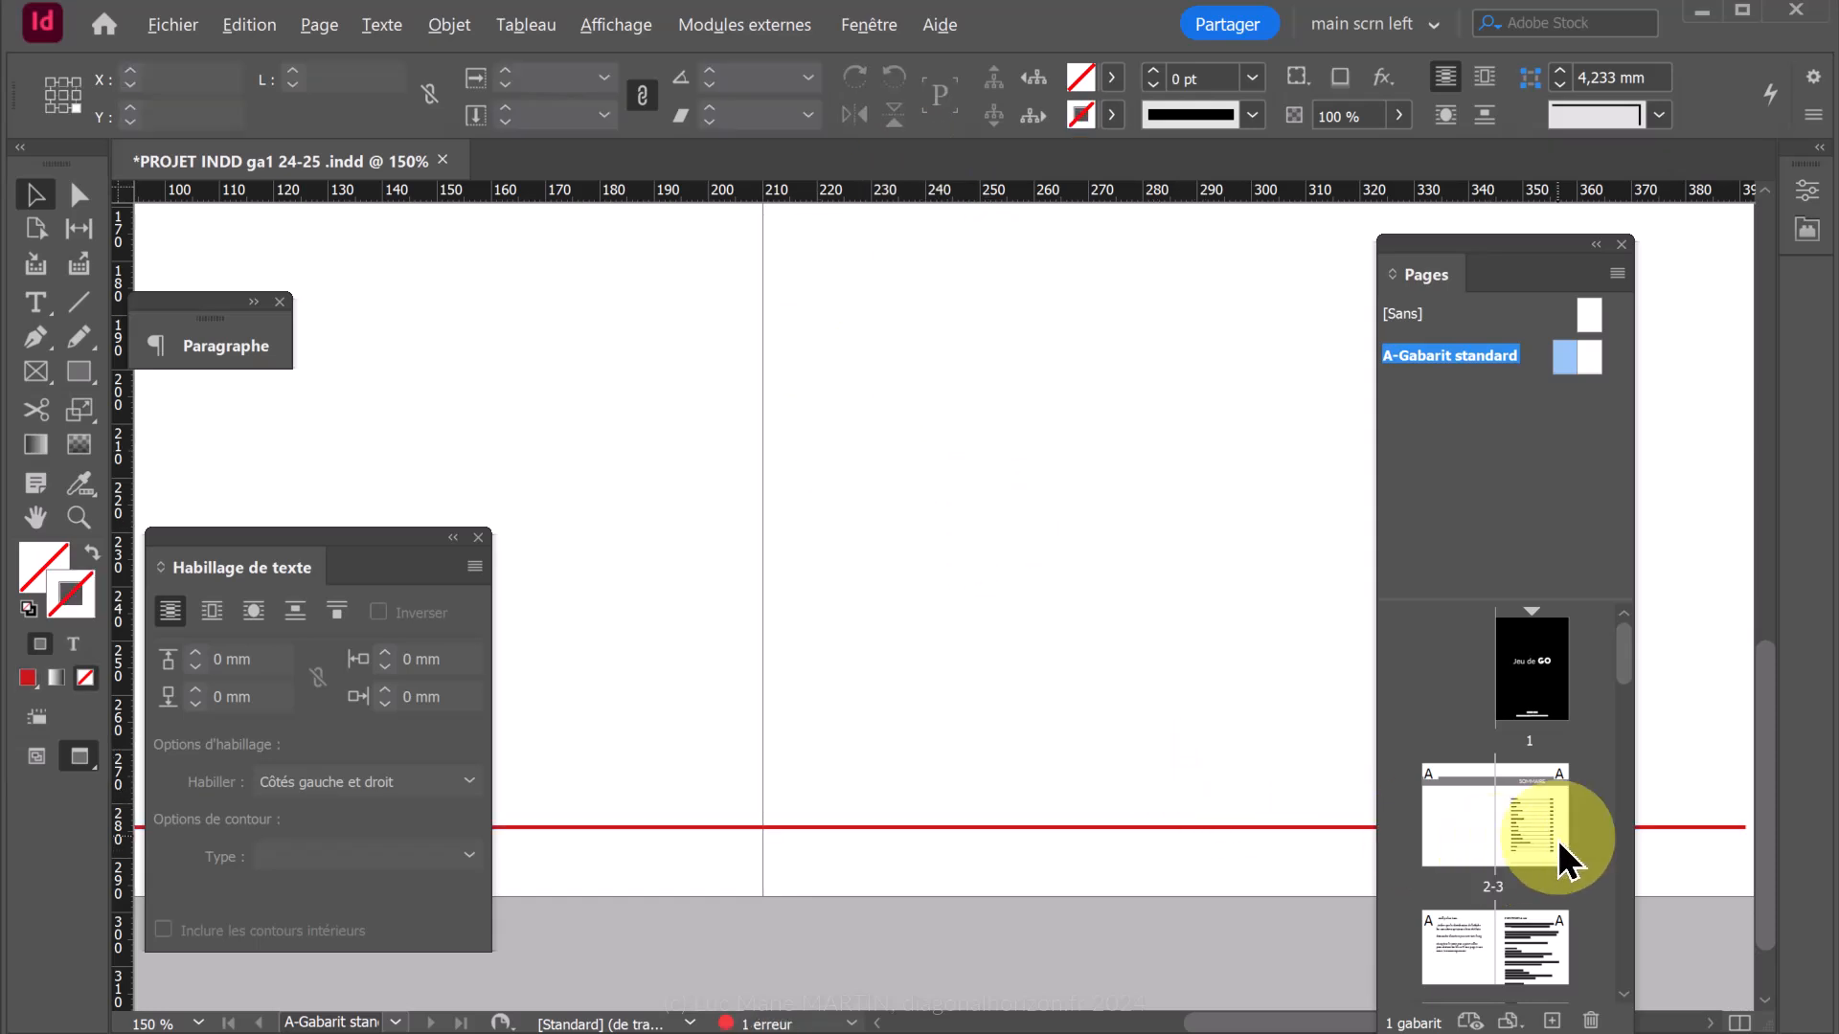
Go to page 3 and check the overridden line's stroke colour against the recoloured master line.
double_click(1531, 839)
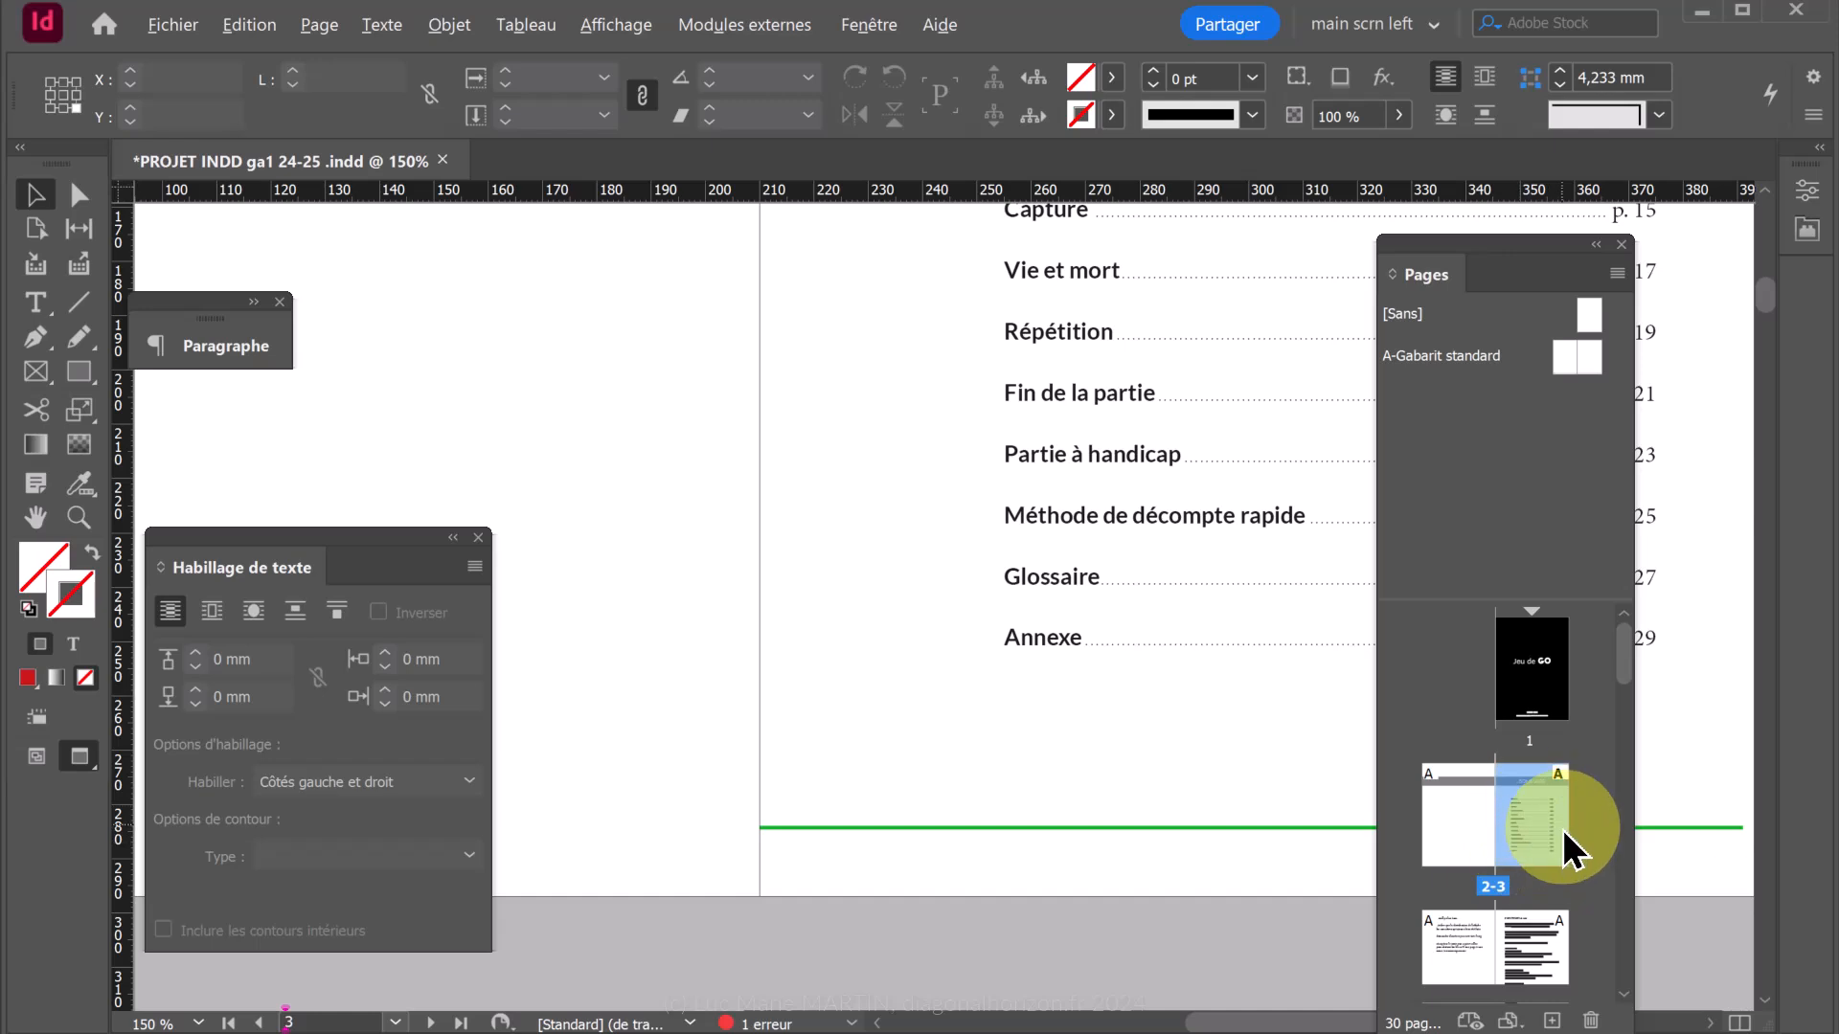
left_click(1153, 825)
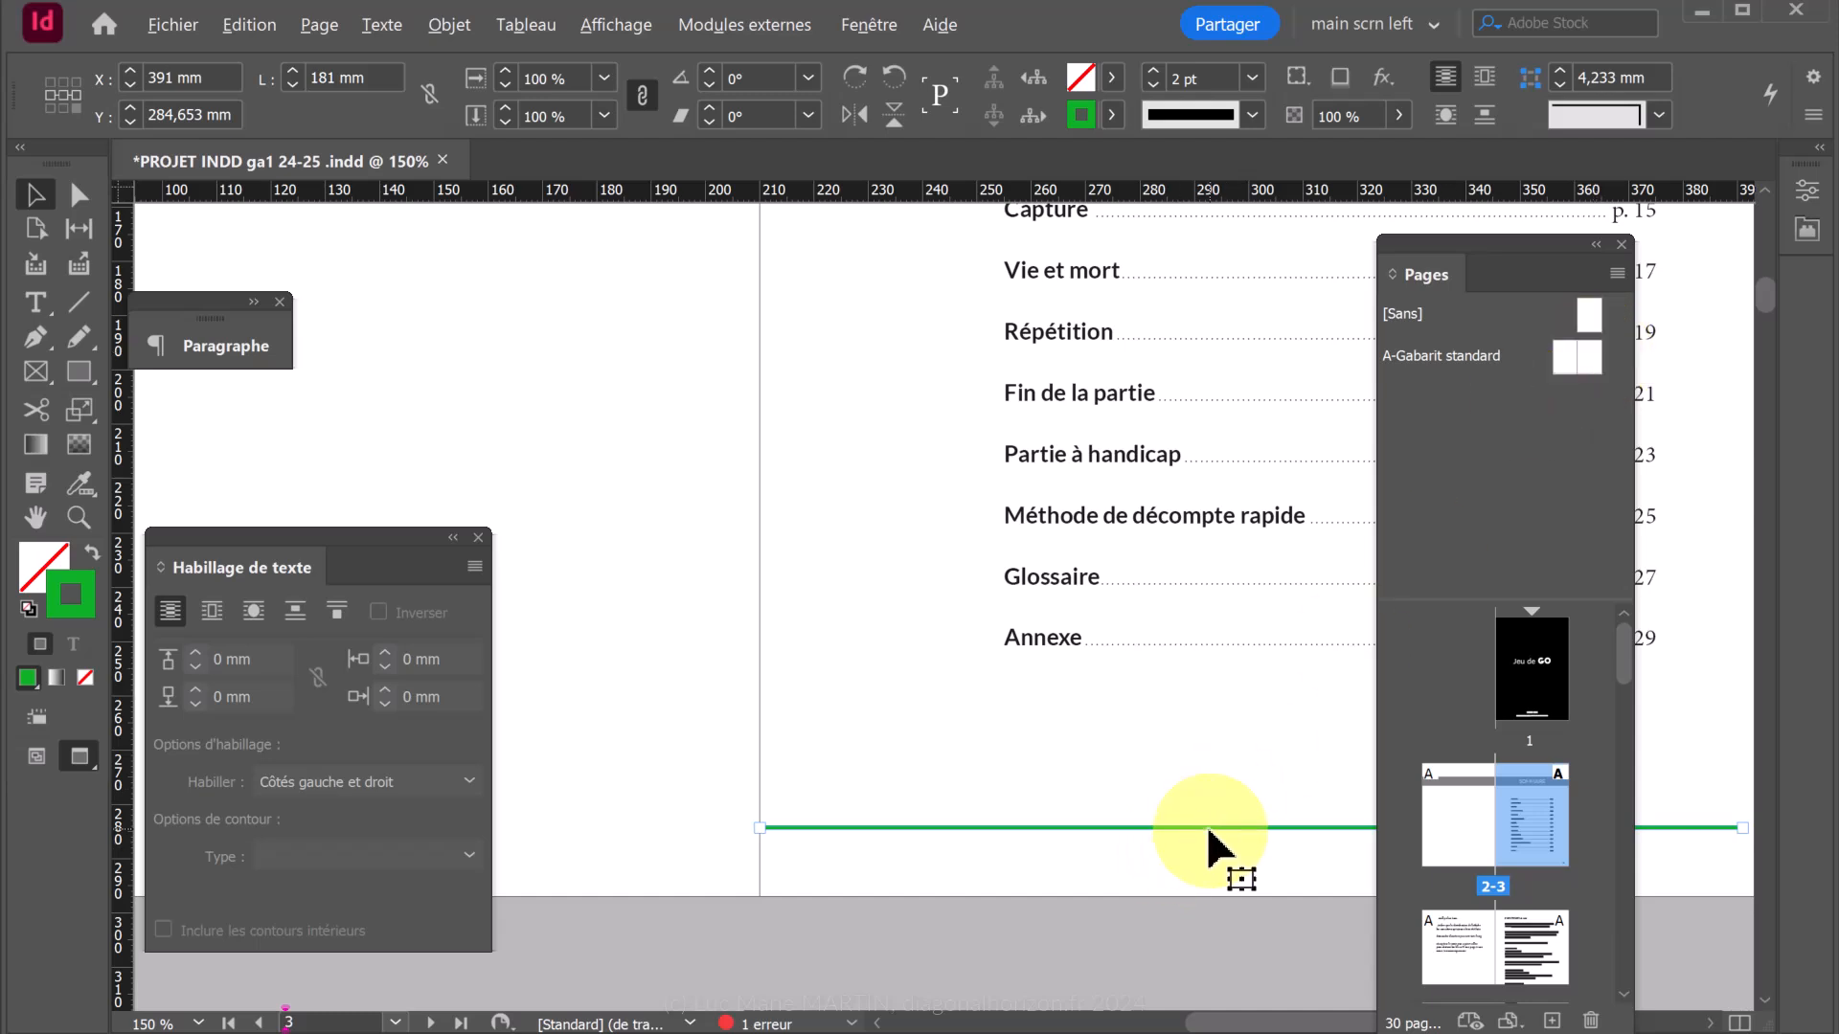
left_click_drag(1247, 783, 1195, 849)
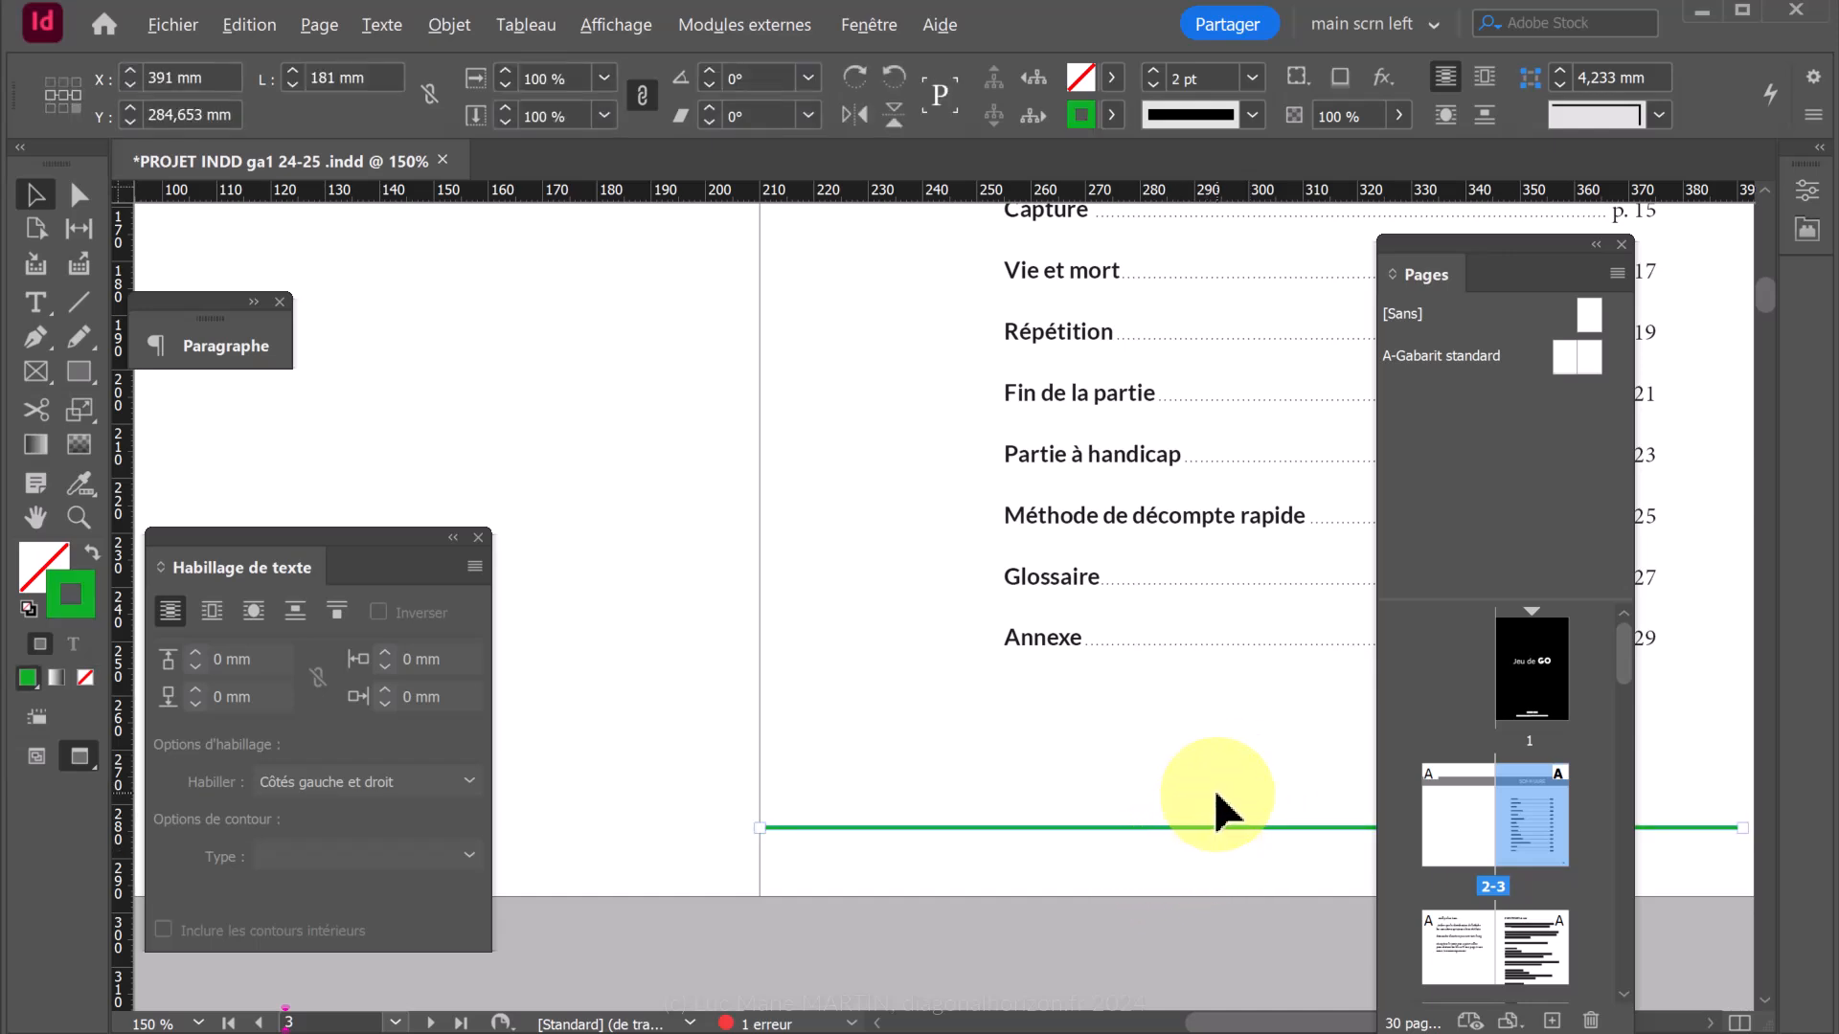
left_click(1279, 761)
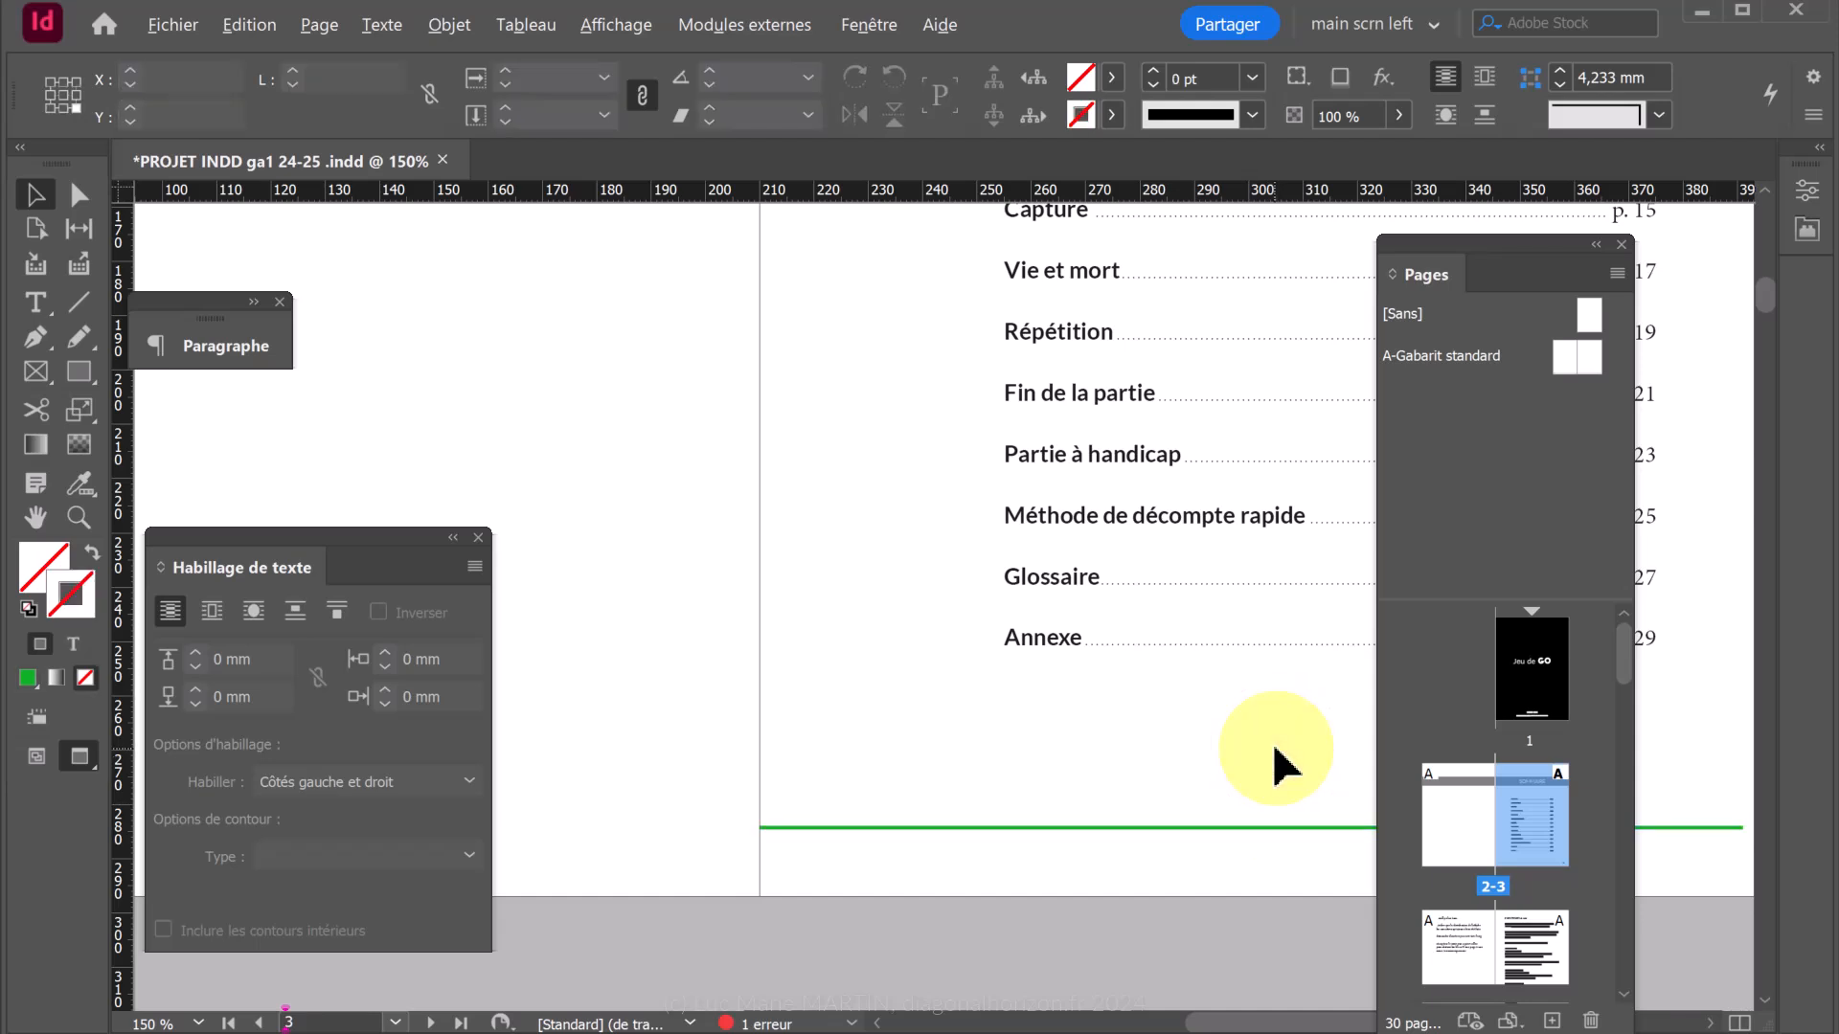
scroll(1279, 761, "down", 3)
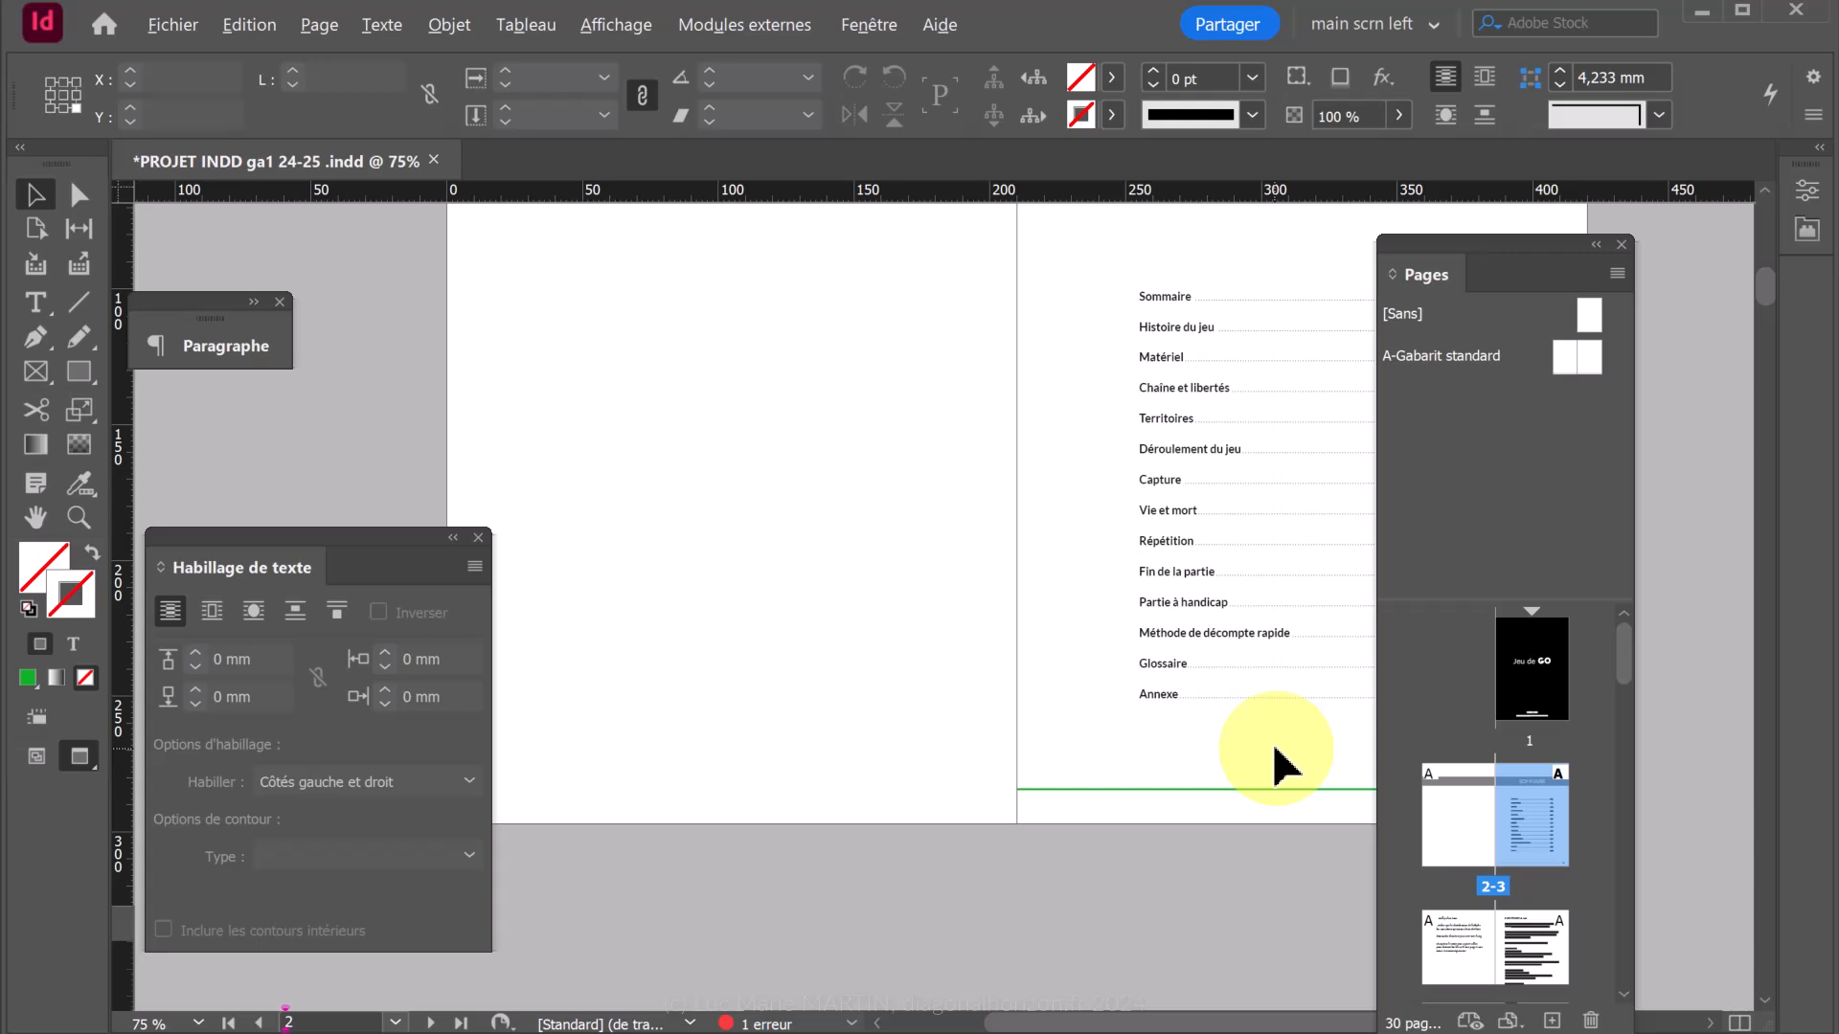
left_click_drag(1279, 761, 1047, 879)
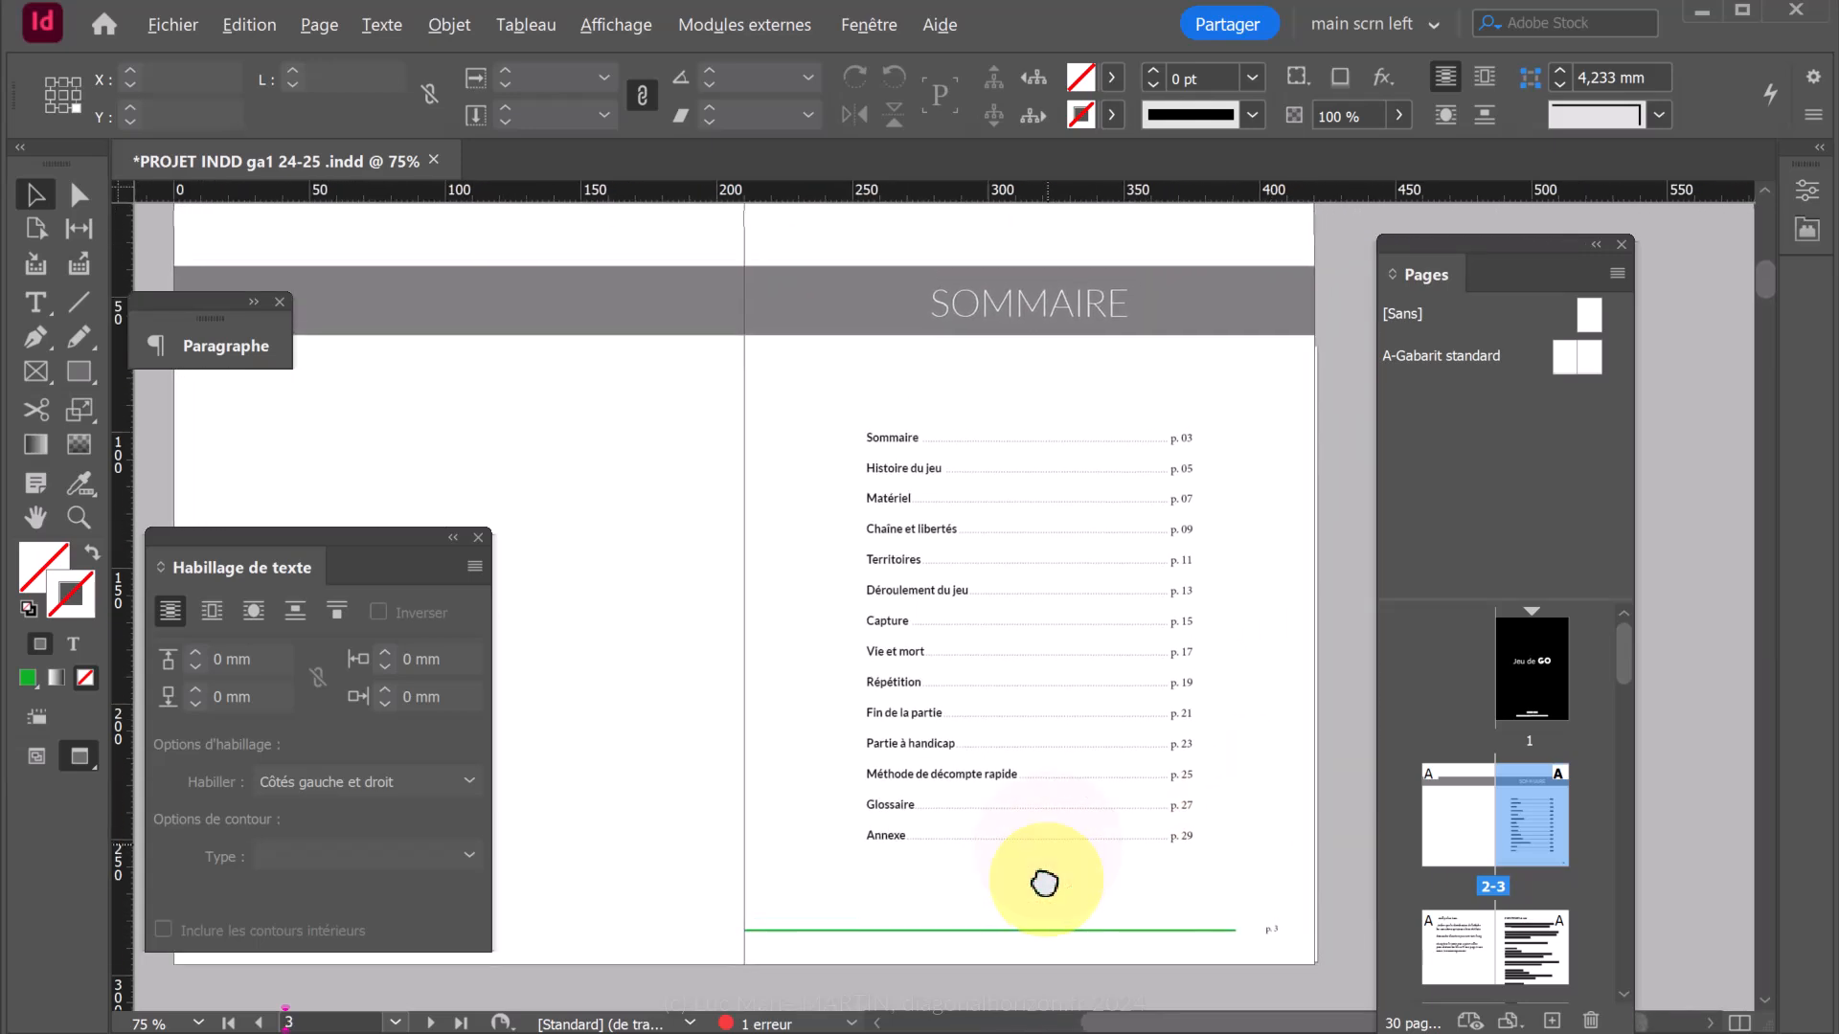